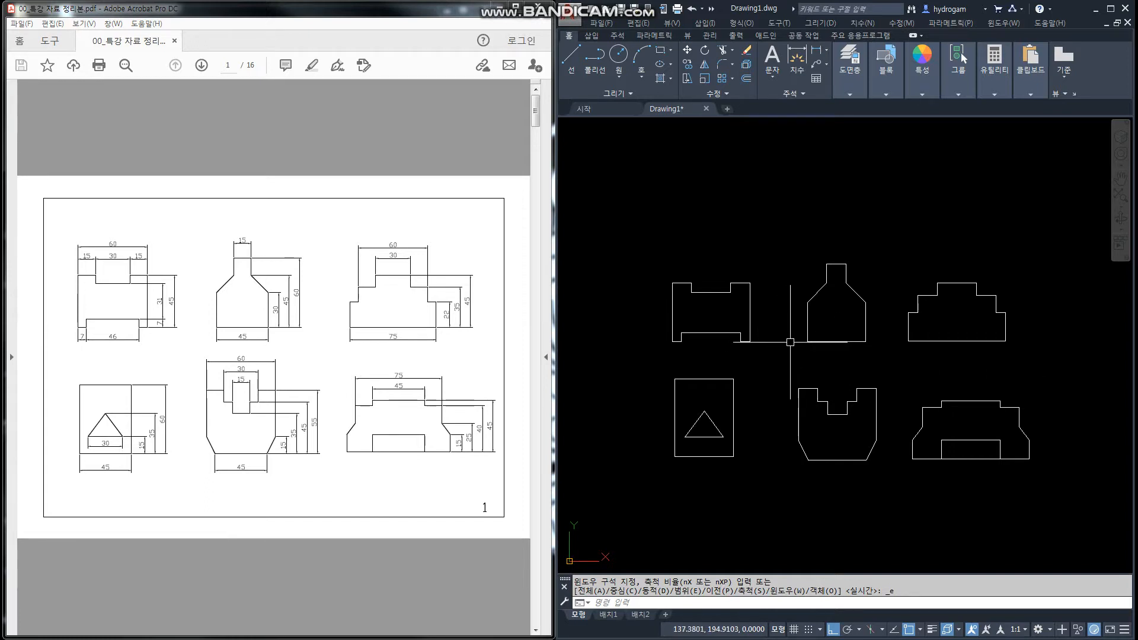
{"action": "left_click", "coordinate": [810, 70]}
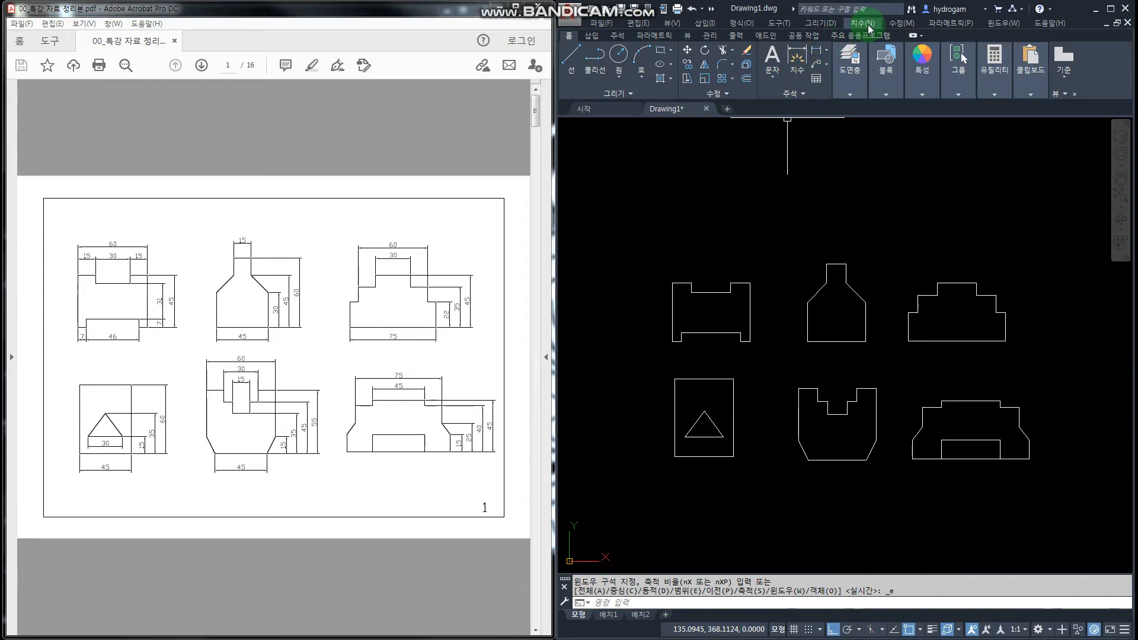
{"action": "left_click", "coordinate": [870, 26]}
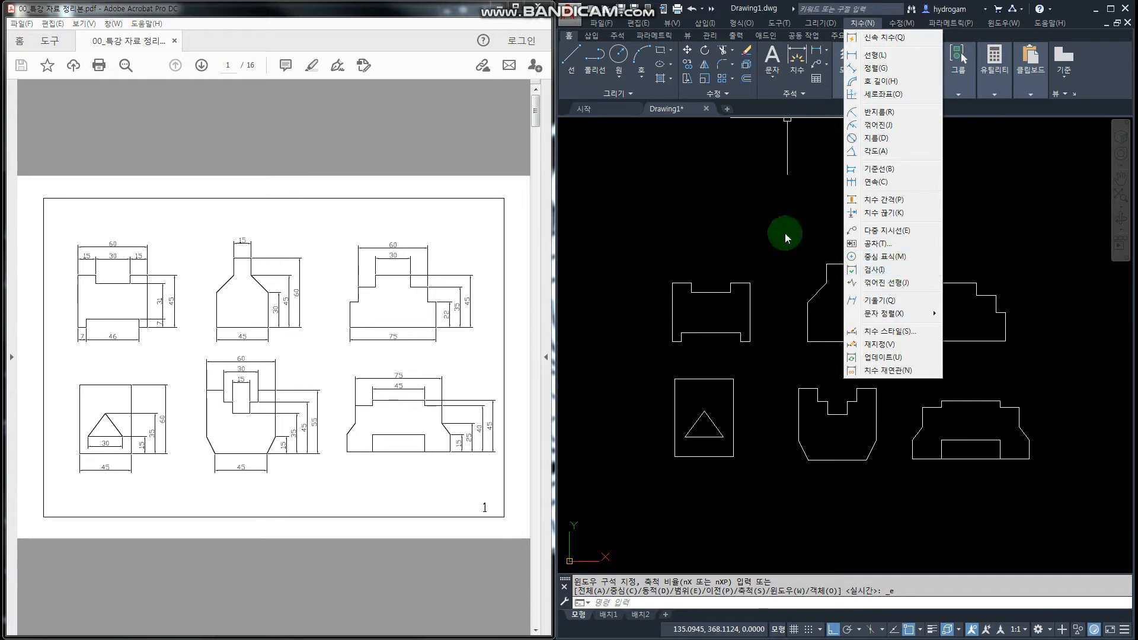
{"action": "left_click", "coordinate": [483, 521]}
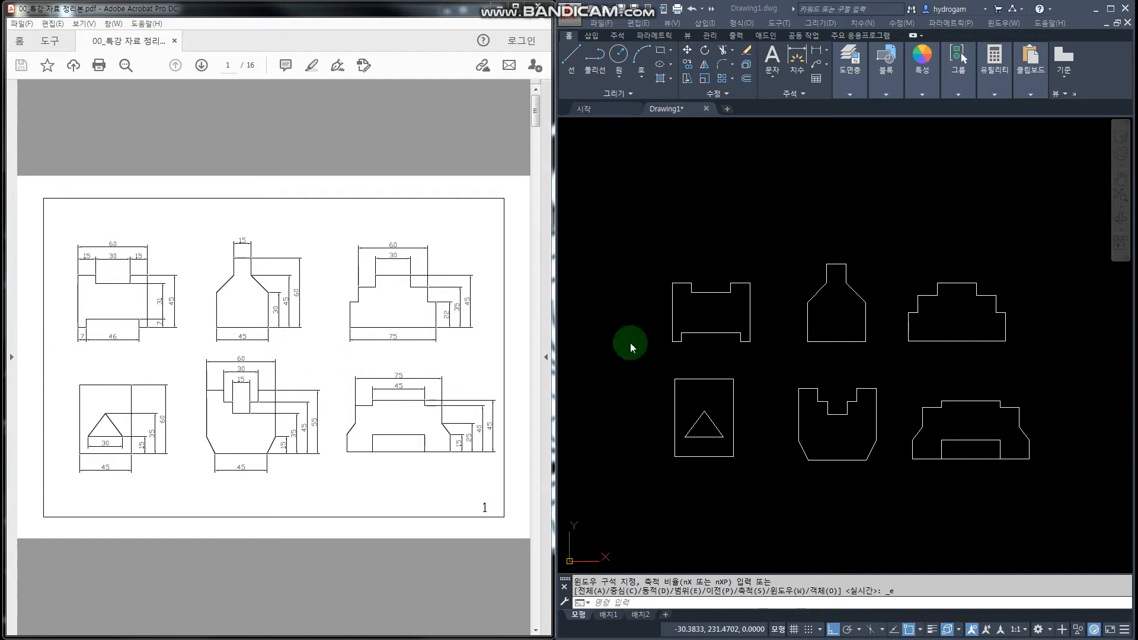
{"action": "left_click", "coordinate": [721, 340]}
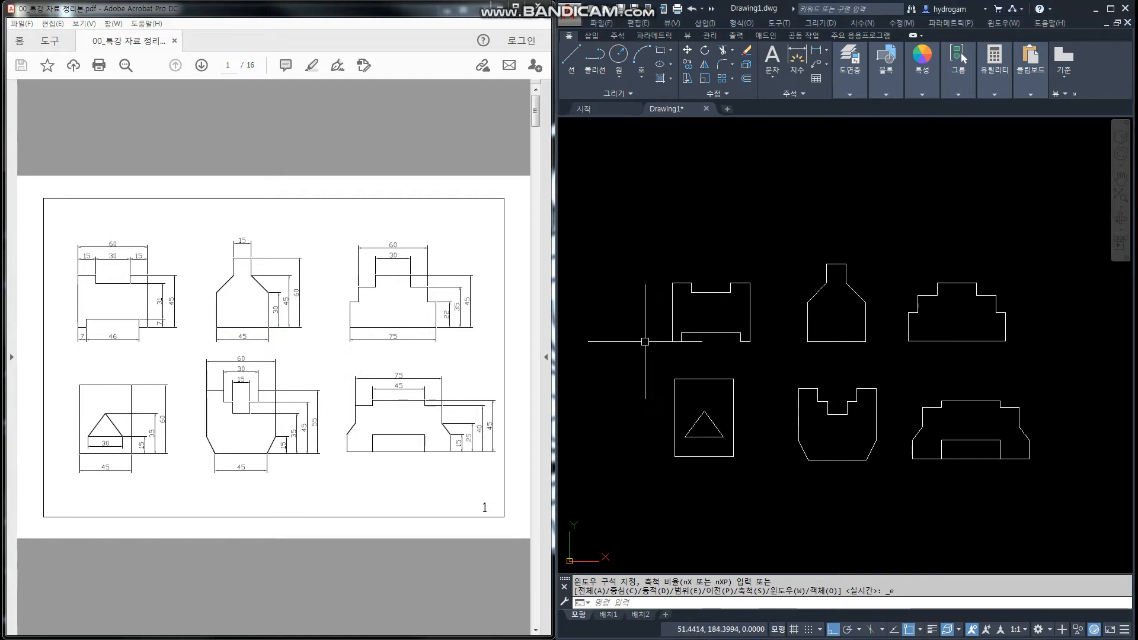
Add a horizontal linear dimension above the upper-left shoulder of the first profile
{"action": "left_click", "coordinate": [850, 94]}
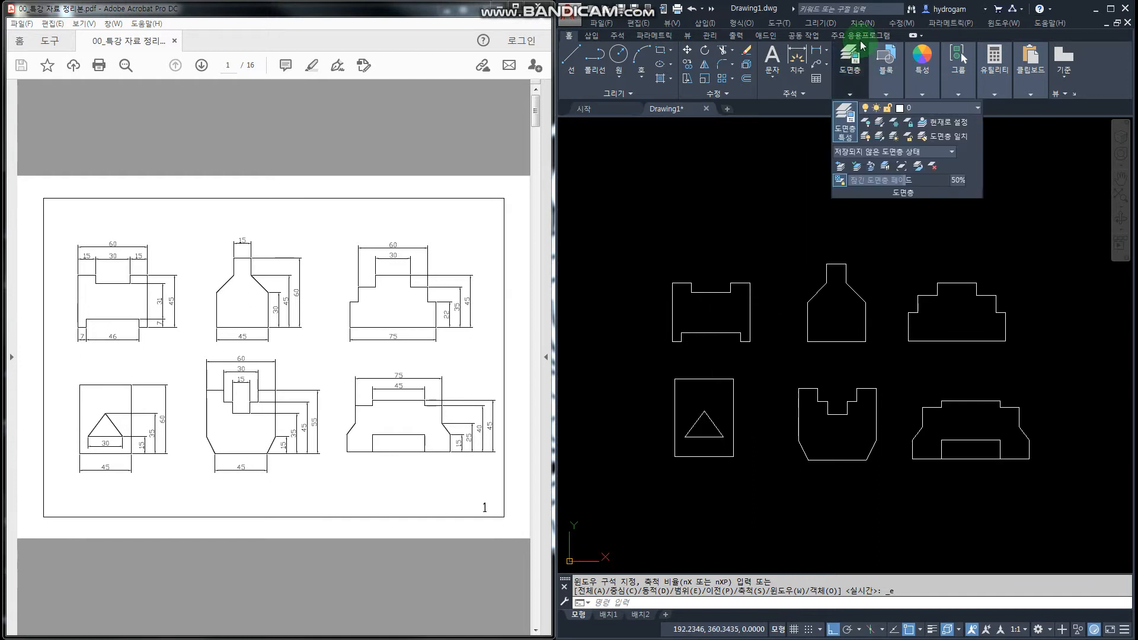
{"action": "left_click", "coordinate": [863, 24]}
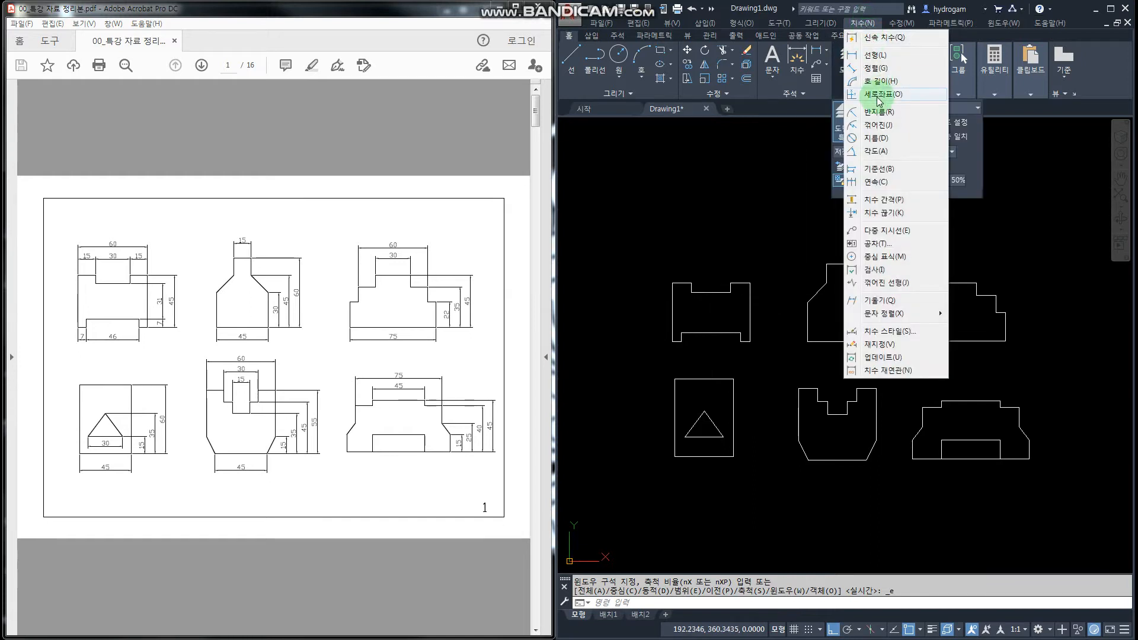
{"action": "left_click", "coordinate": [870, 55]}
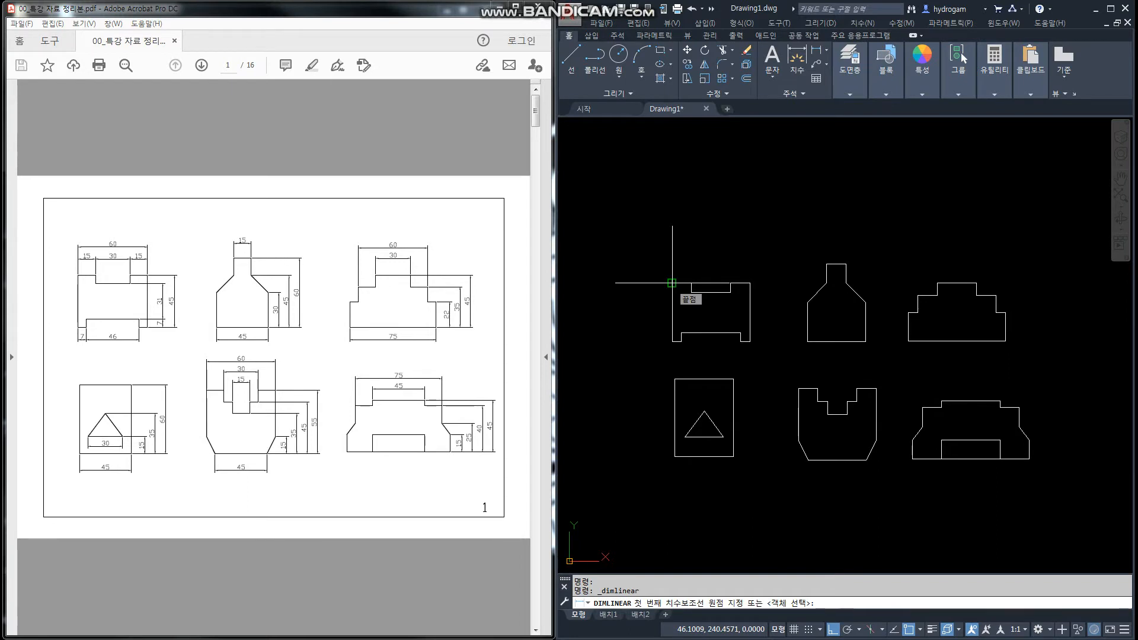
{"action": "left_click", "coordinate": [672, 283]}
{"action": "left_click", "coordinate": [692, 282]}
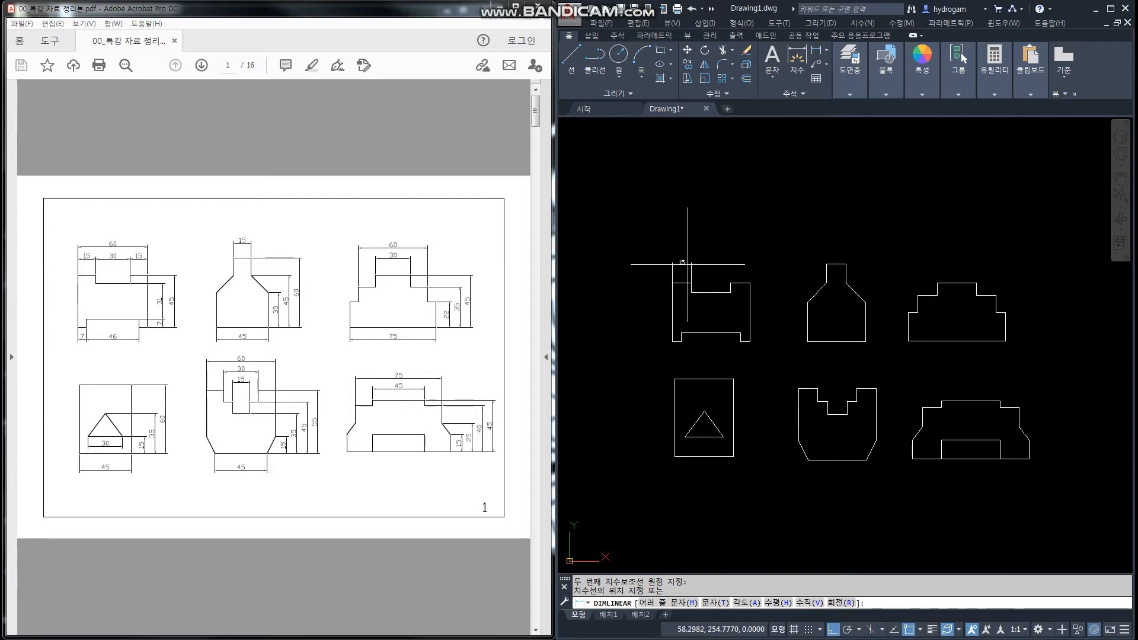
{"action": "left_click", "coordinate": [688, 265]}
Add a linear dimension across the upper notch of the first profile, placing its dimension line freely above the notch
{"action": "scroll", "coordinate": [674, 287], "scroll_direction": "up", "scroll_amount": 4}
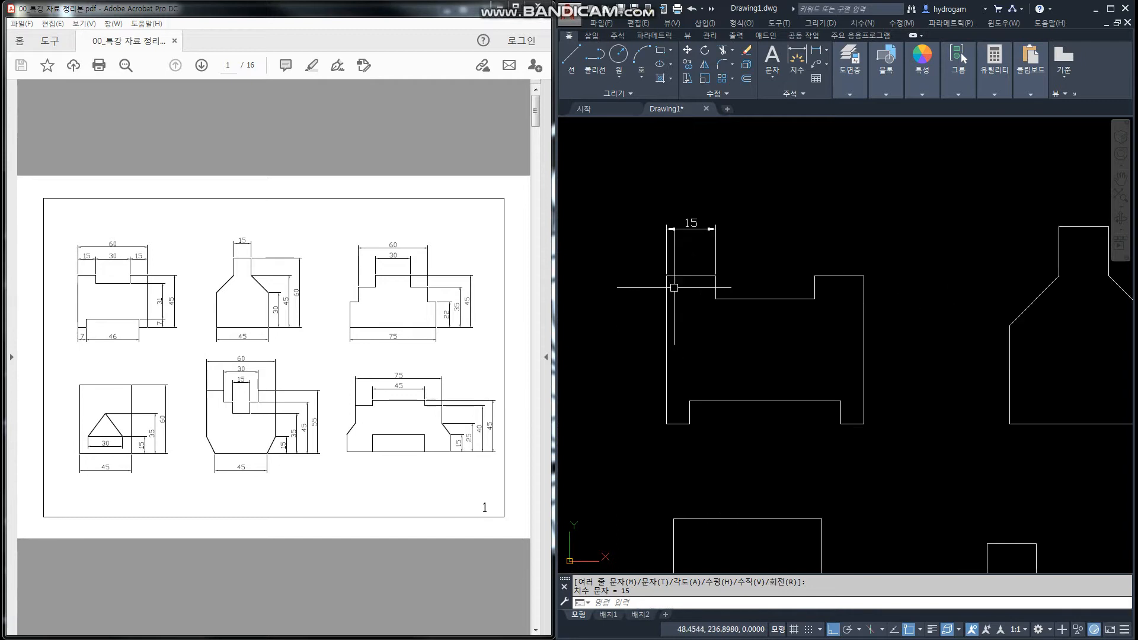
{"action": "middle_click_drag", "start_coordinate": [793, 287], "coordinate": [774, 294]}
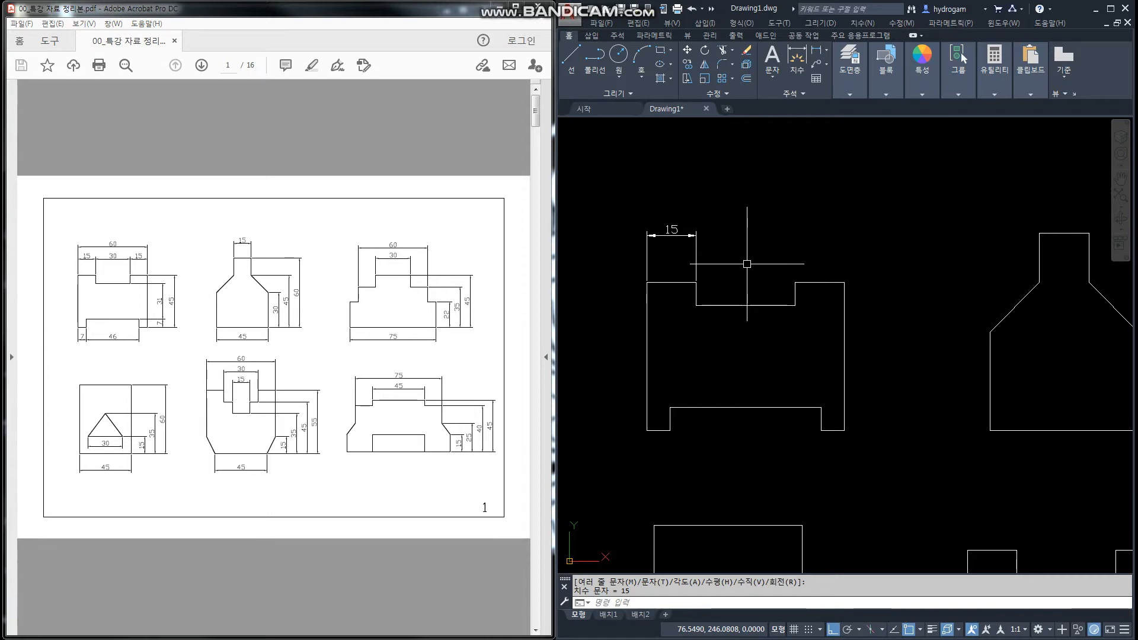
{"action": "key", "text": "Return"}
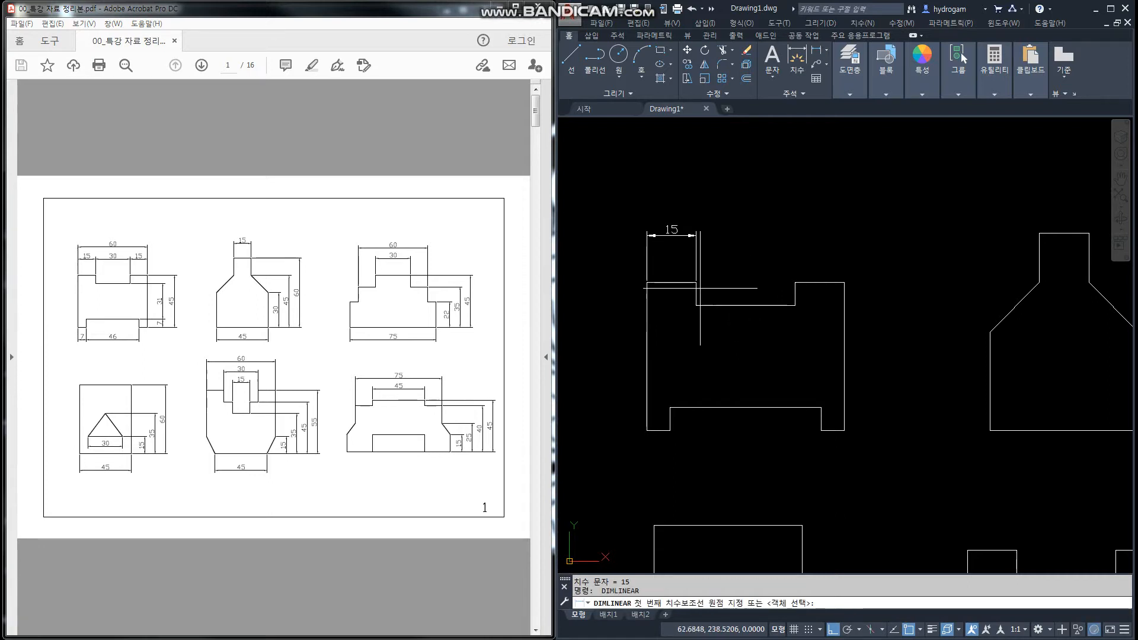
{"action": "left_click", "coordinate": [696, 282]}
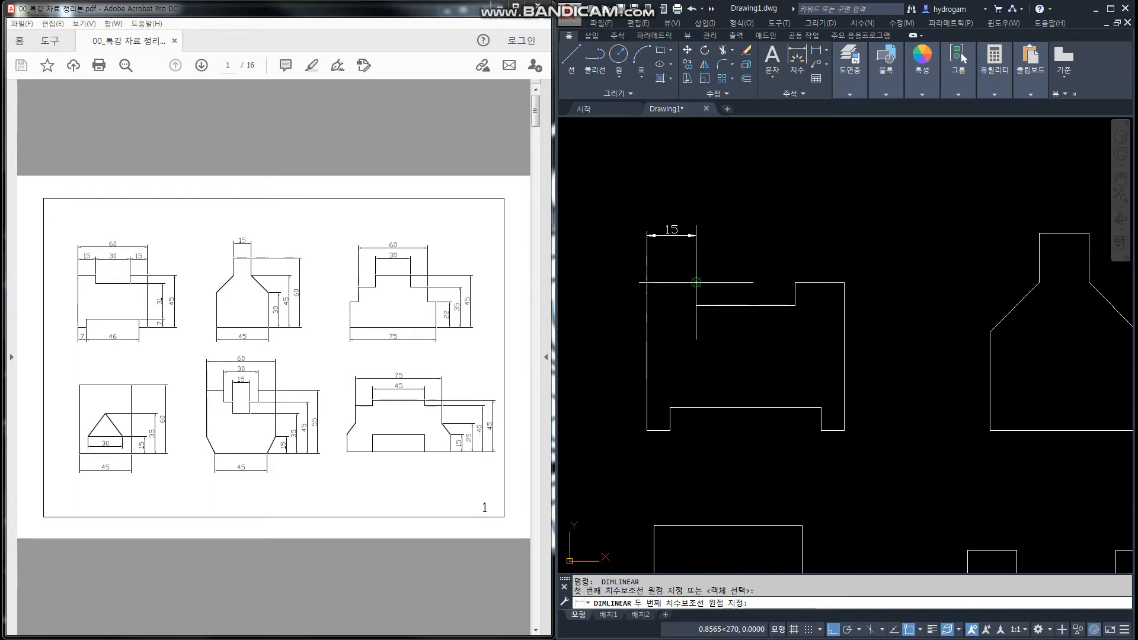
{"action": "left_click", "coordinate": [795, 282]}
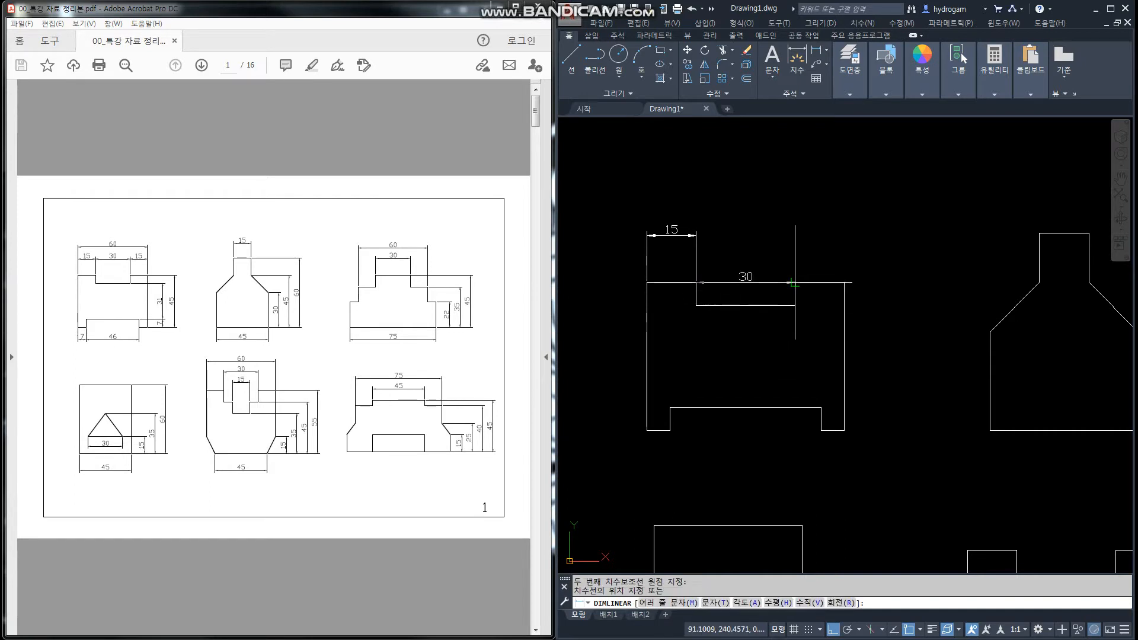
{"action": "left_click", "coordinate": [779, 249]}
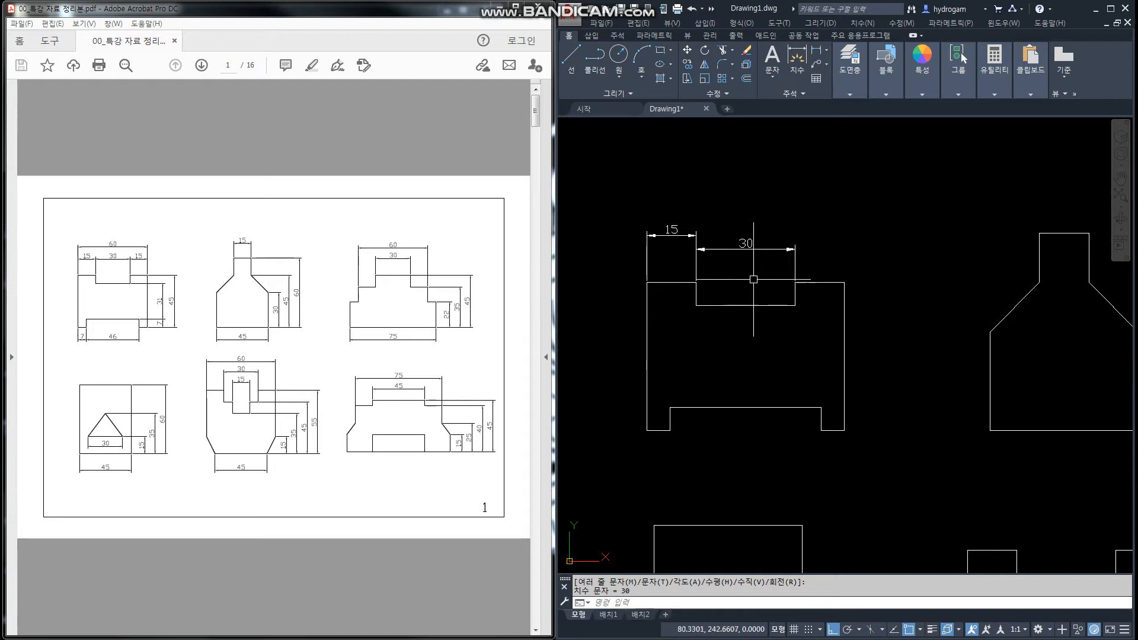
Erase the notch's misaligned dimension and redimension the notch width in line with the upper-left shoulder's dimension
{"action": "left_click", "coordinate": [744, 249]}
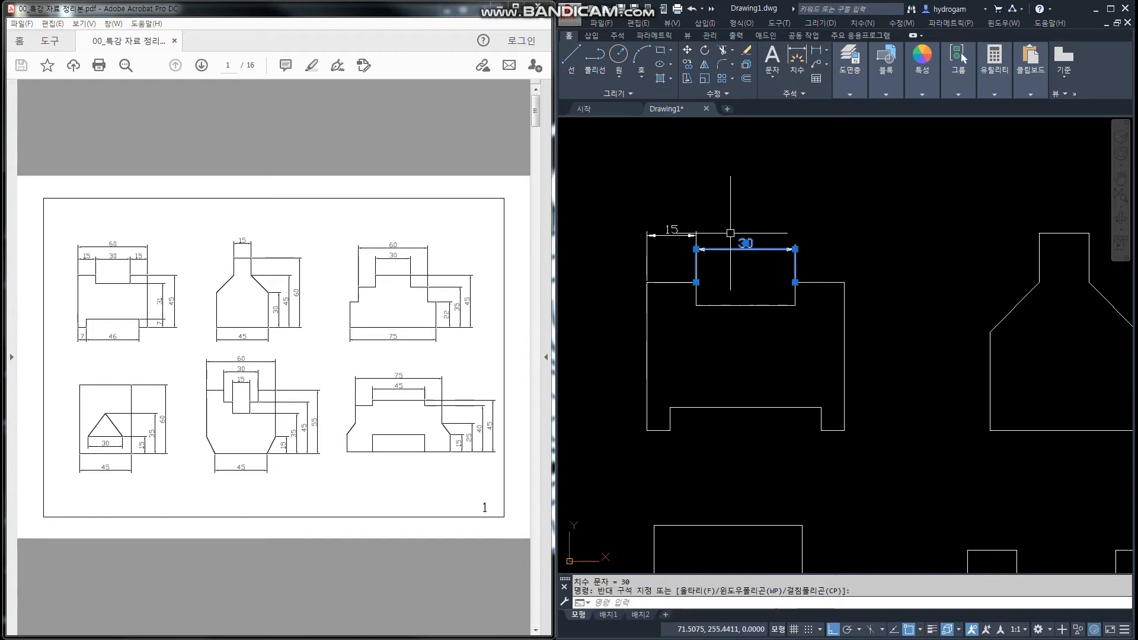
{"action": "key", "text": "Delete"}
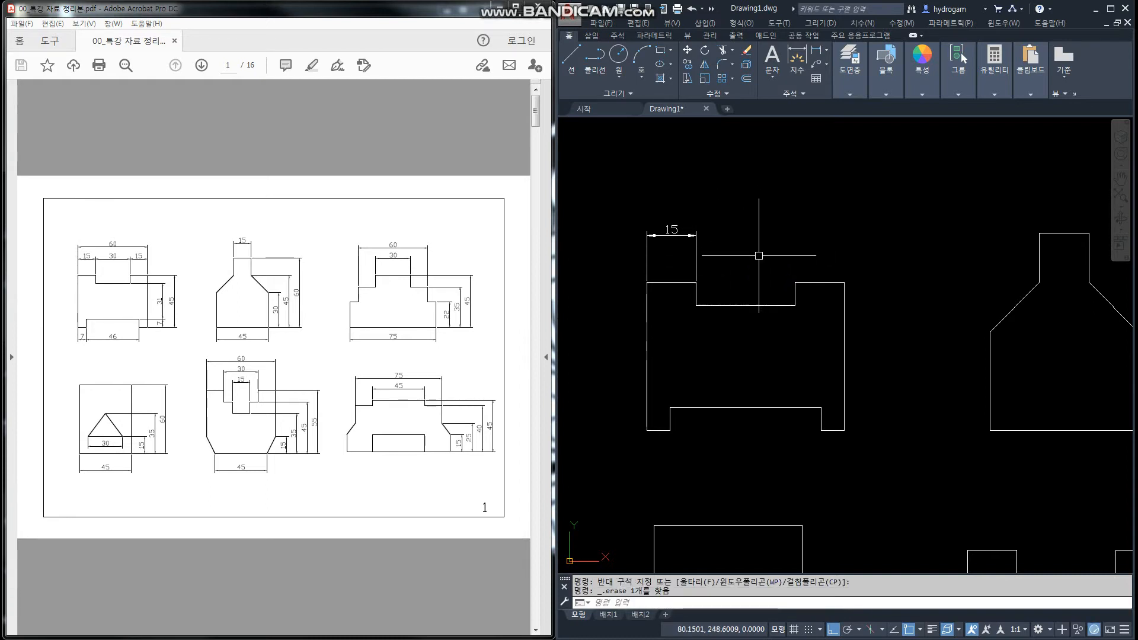
{"action": "type", "text": "Dli"}
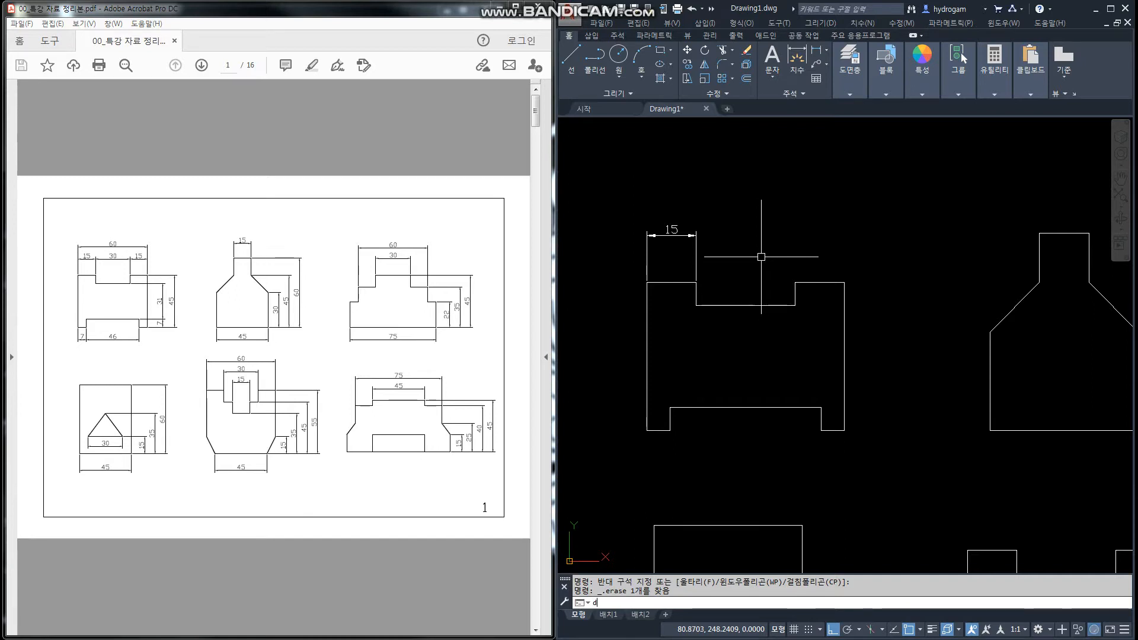
{"action": "key", "text": "Return"}
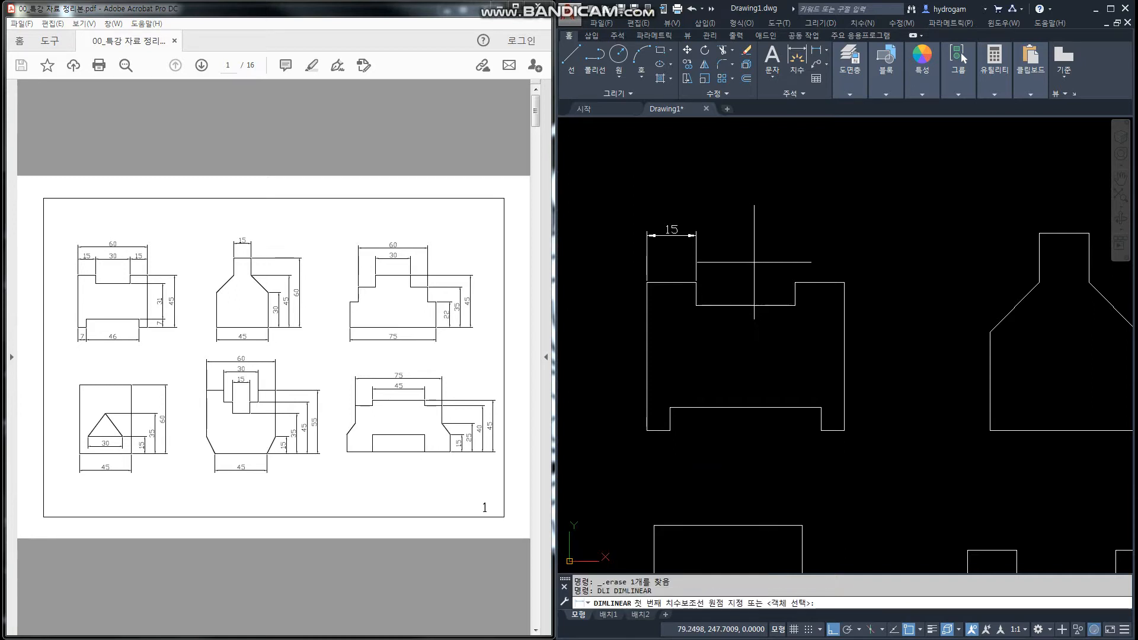
{"action": "left_click", "coordinate": [696, 283]}
{"action": "left_click", "coordinate": [795, 282]}
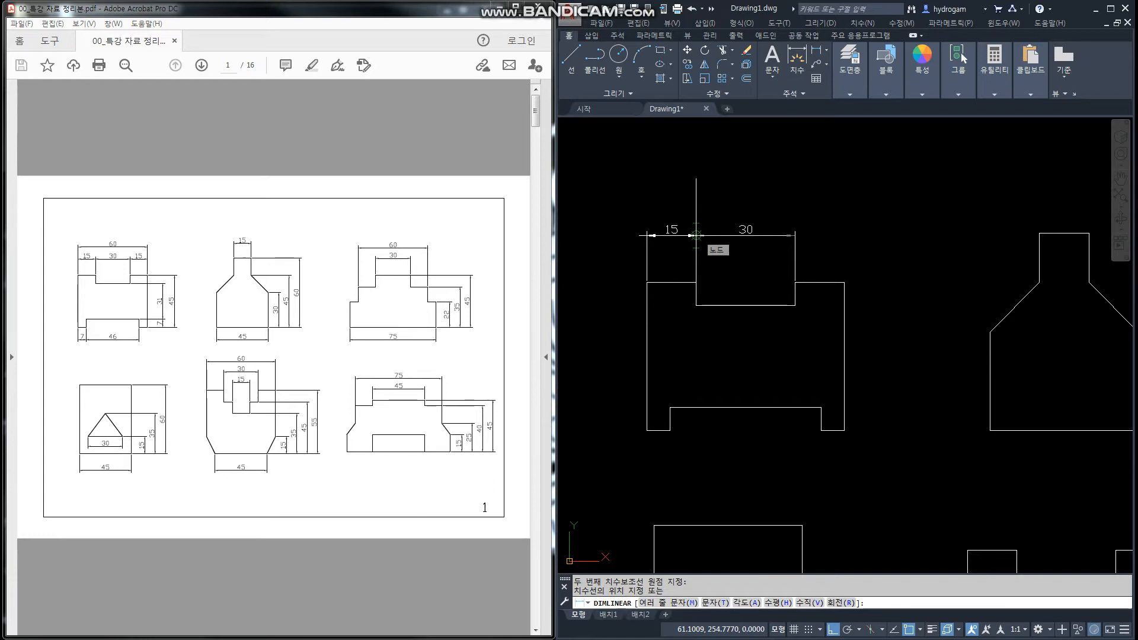
{"action": "left_click", "coordinate": [696, 236]}
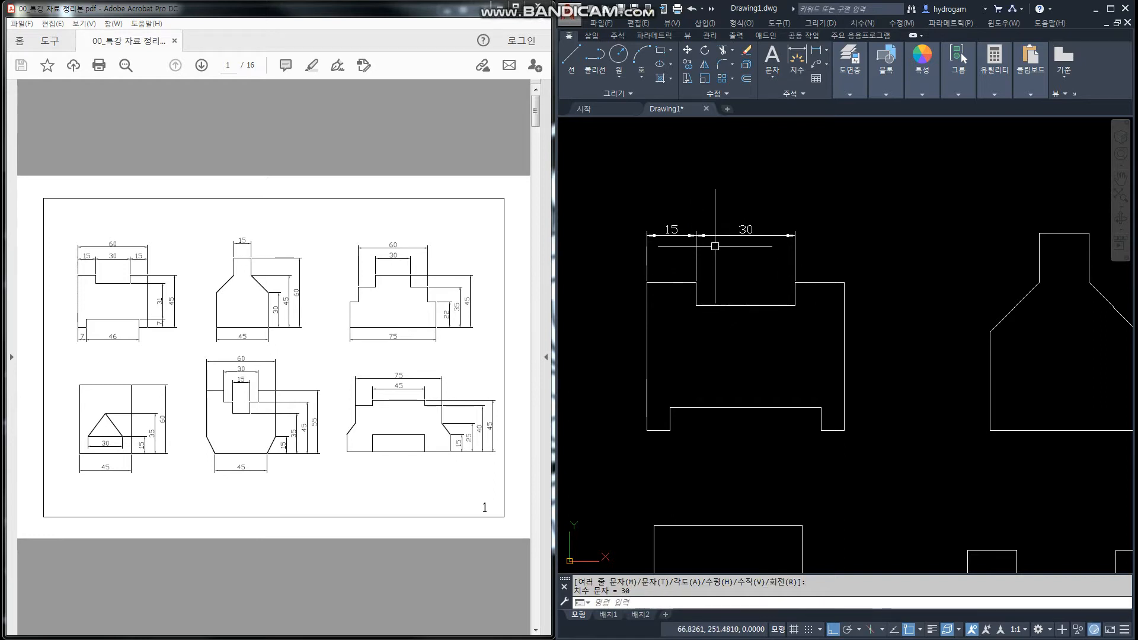
Add a linear dimension over the upper-right shoulder, aligned with the end of the notch's dimension line
{"action": "scroll", "coordinate": [714, 243], "scroll_direction": "up", "scroll_amount": 2}
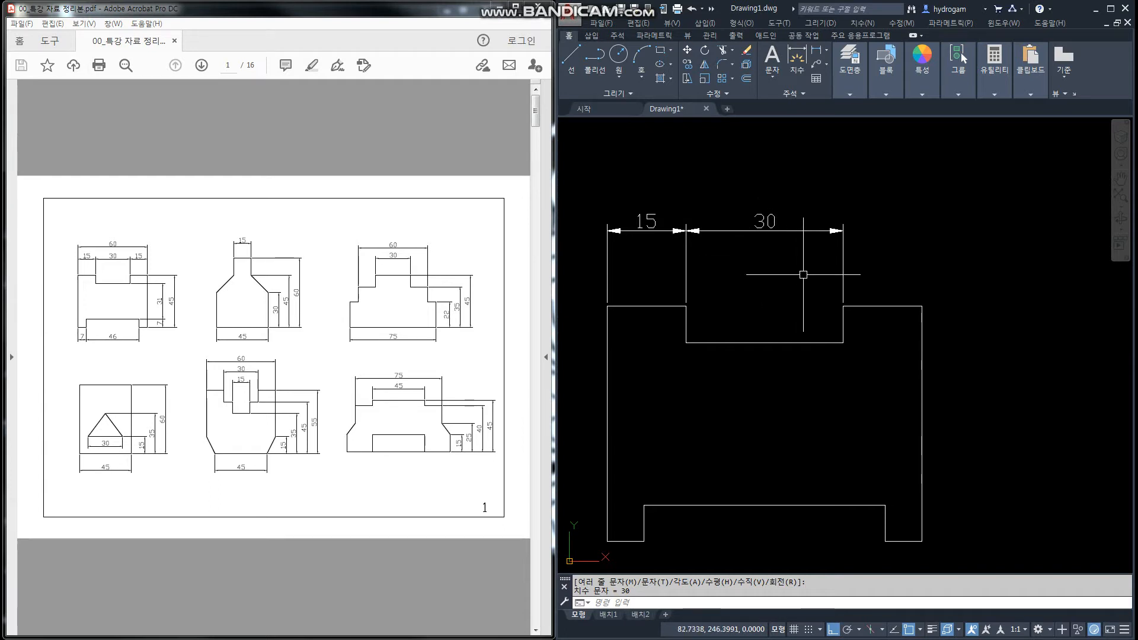
{"action": "scroll", "coordinate": [883, 254], "scroll_direction": "down", "scroll_amount": 3}
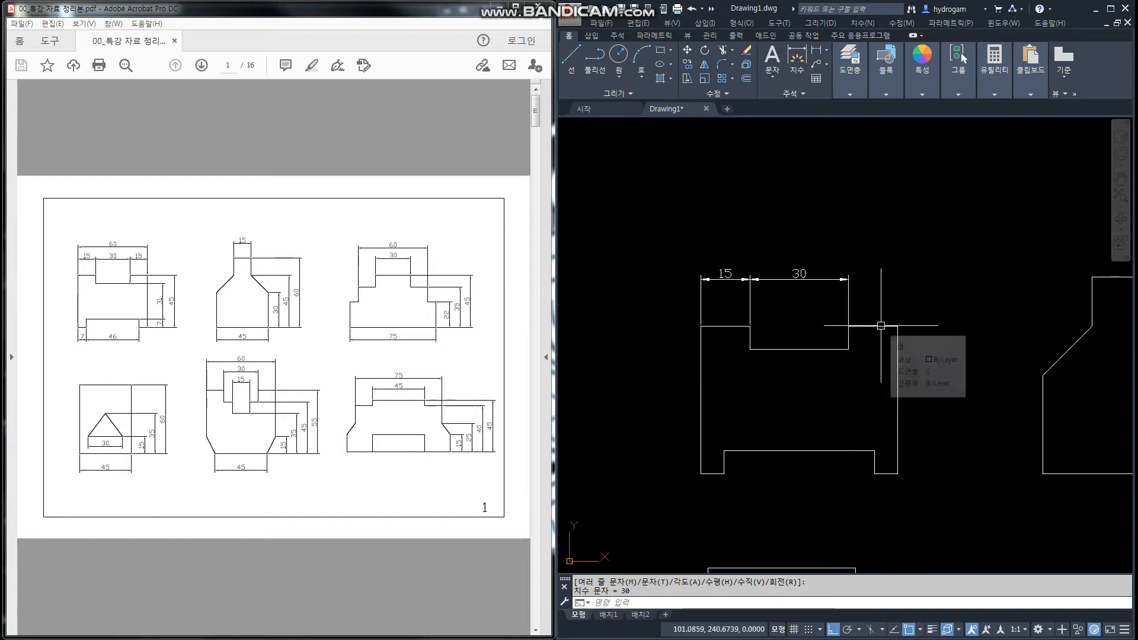
{"action": "type", "text": "dli"}
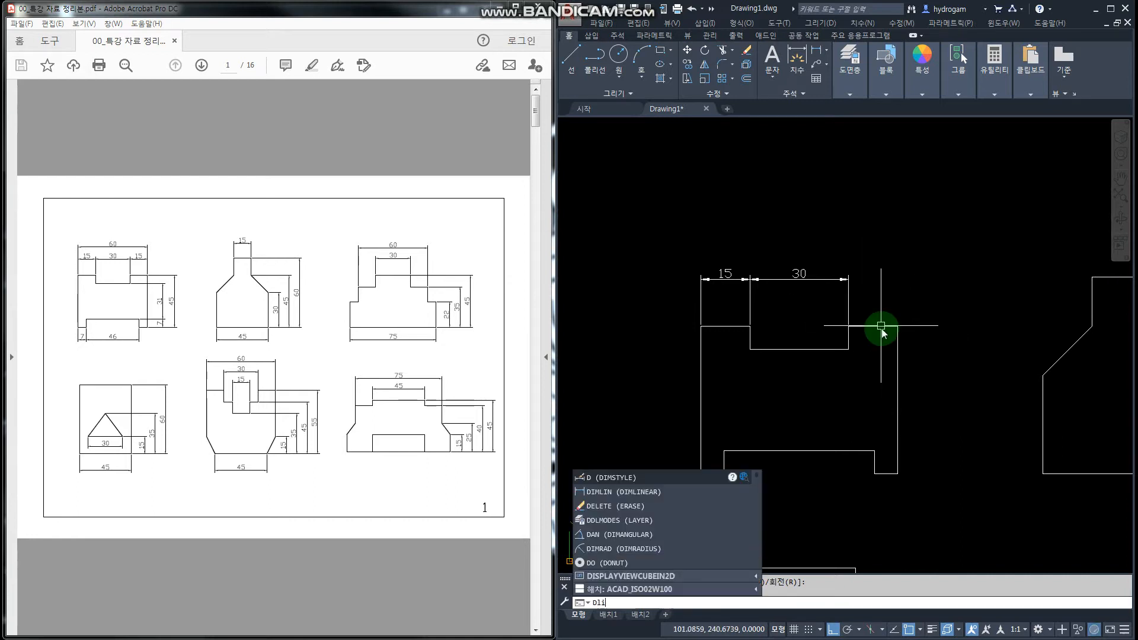
{"action": "key", "text": "Return"}
{"action": "left_click", "coordinate": [848, 325]}
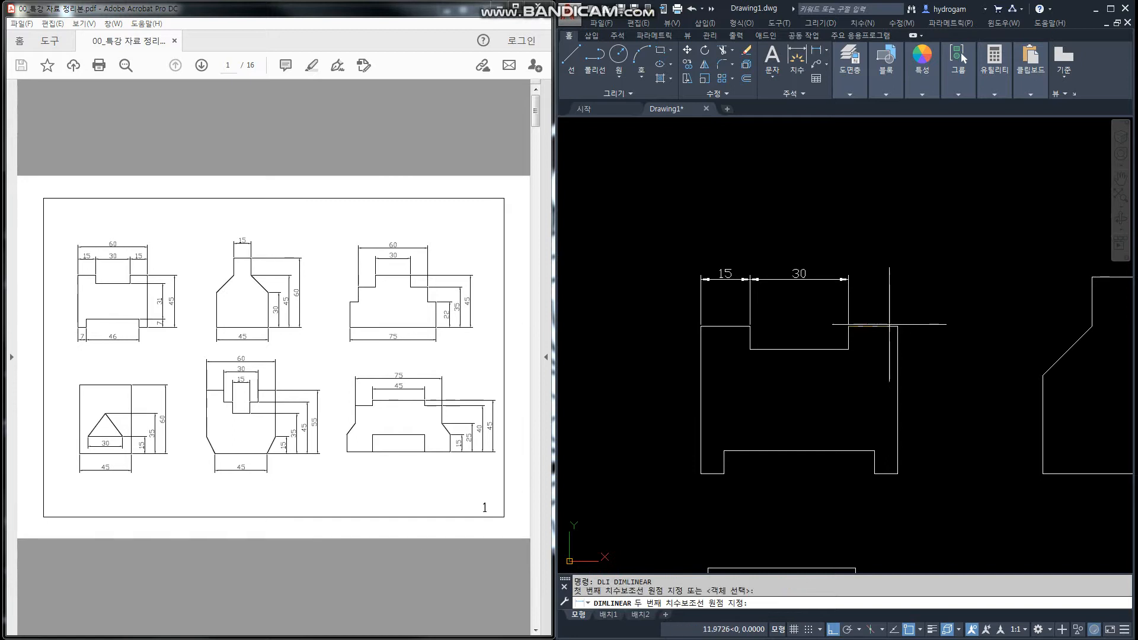
{"action": "left_click", "coordinate": [897, 326]}
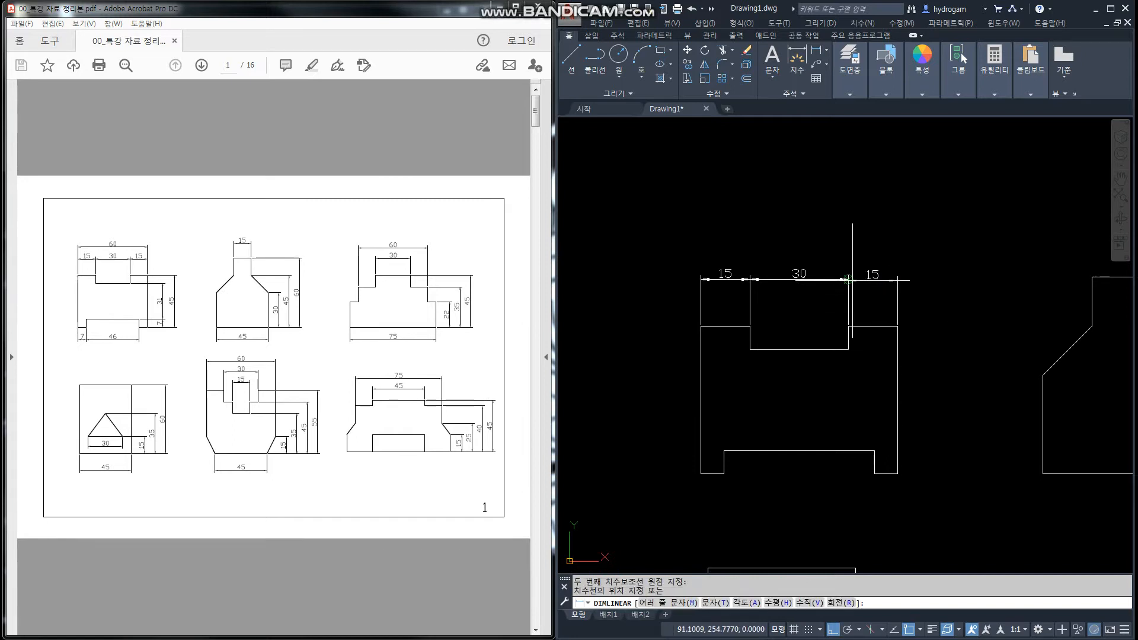
{"action": "left_click", "coordinate": [849, 278]}
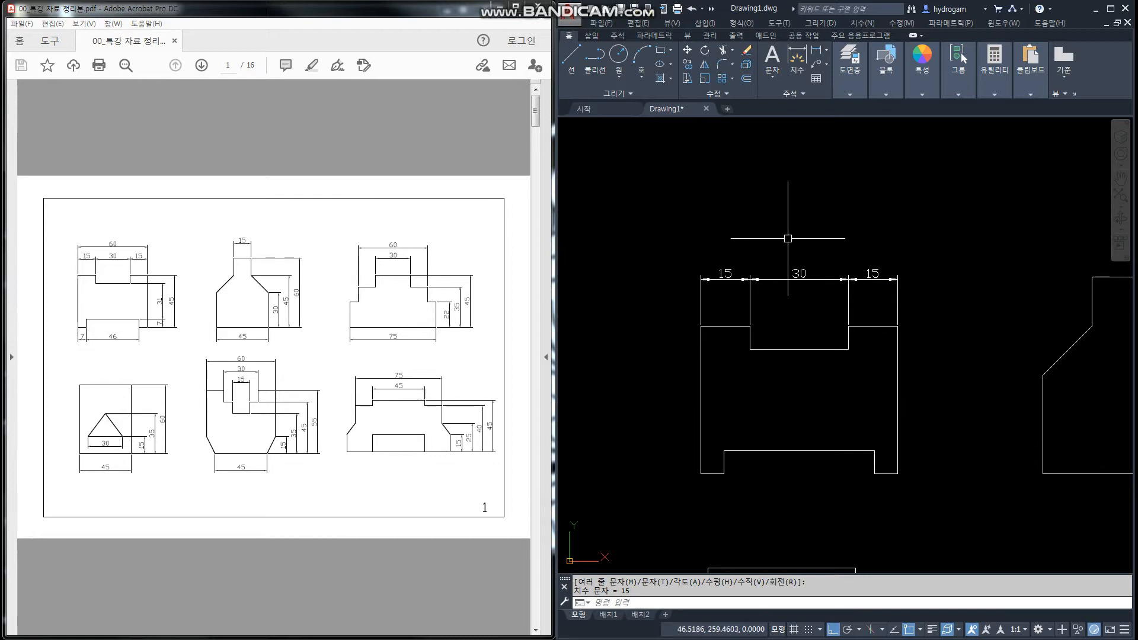
Erase all three linear dimensions above the first profile
{"action": "left_click", "coordinate": [911, 254]}
{"action": "left_click", "coordinate": [788, 298]}
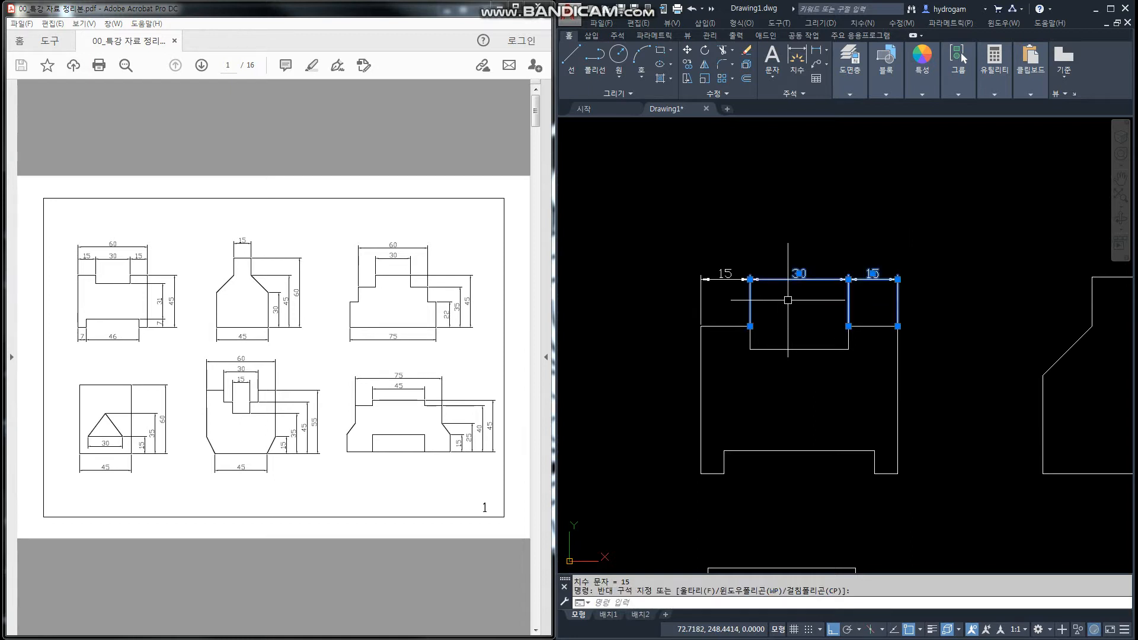
{"action": "key", "text": "Delete"}
{"action": "left_click", "coordinate": [788, 294]}
{"action": "left_click", "coordinate": [691, 259]}
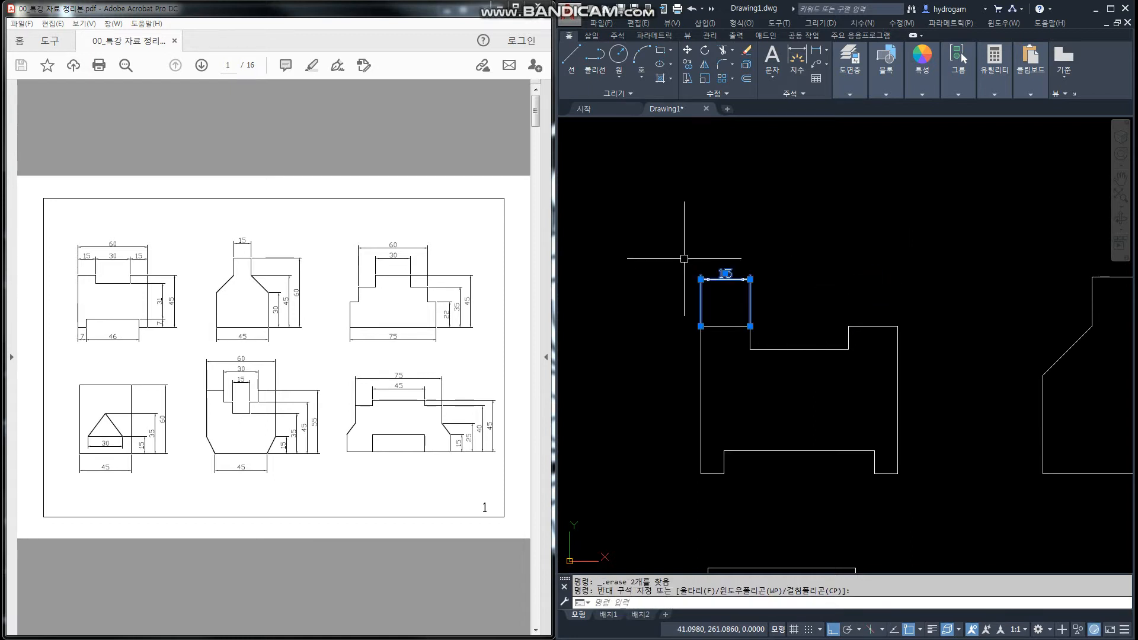
{"action": "key", "text": "Delete"}
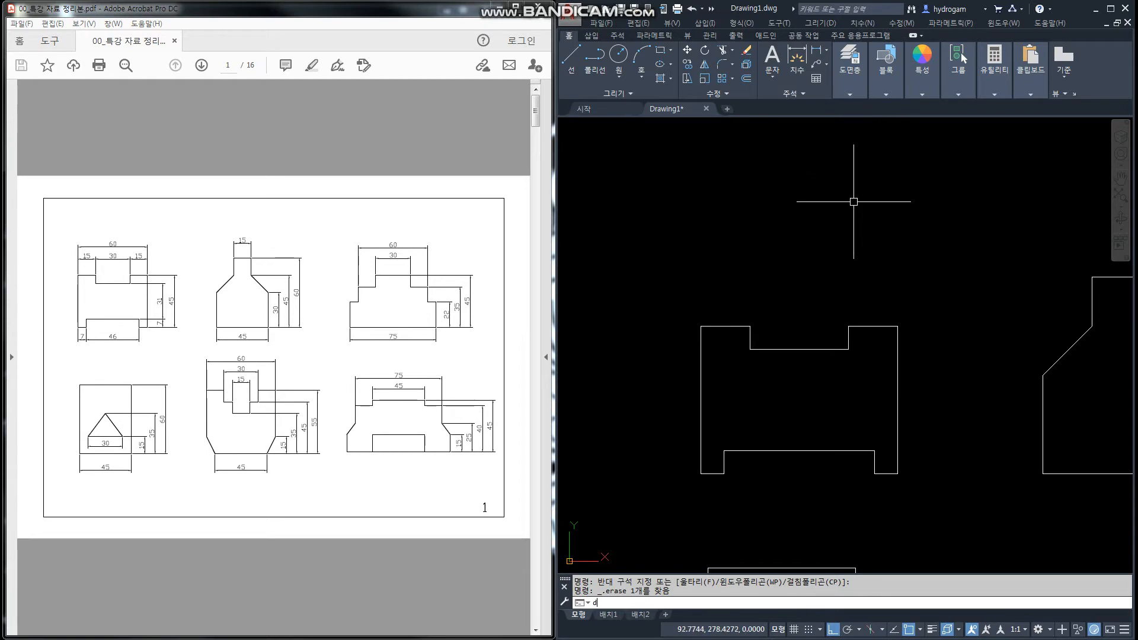
{"action": "type", "text": "li"}
{"action": "key", "text": "Return"}
{"action": "key", "text": "Escape"}
{"action": "key", "text": "Escape"}
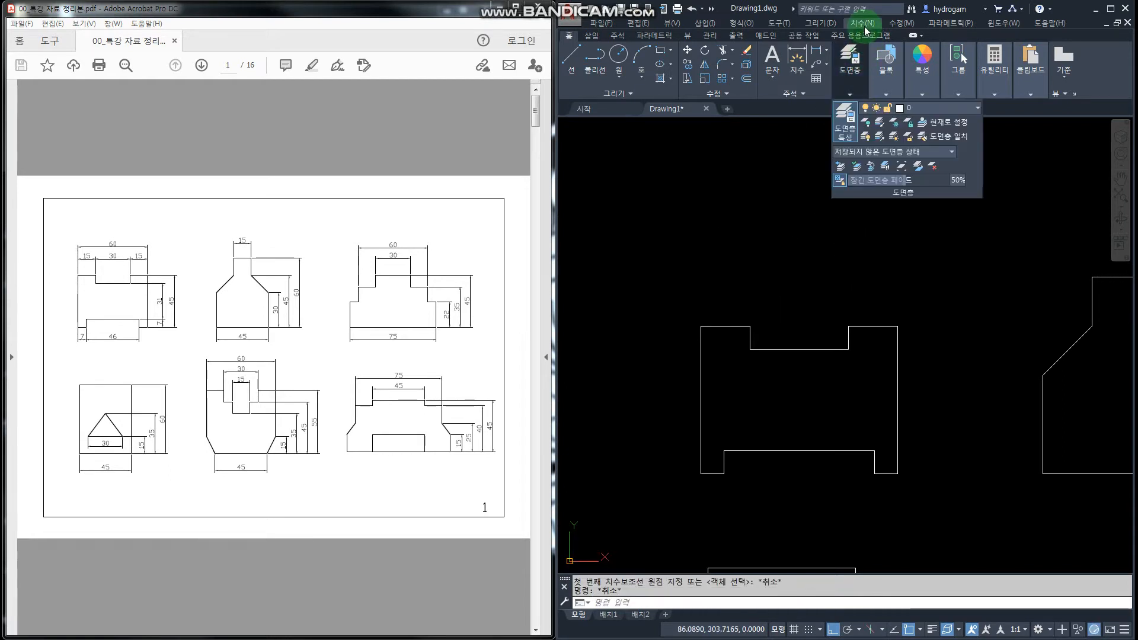
Dimension the width of the first profile's upper-left shoulder with a linear dimension placed just above it
{"action": "left_click", "coordinate": [864, 24]}
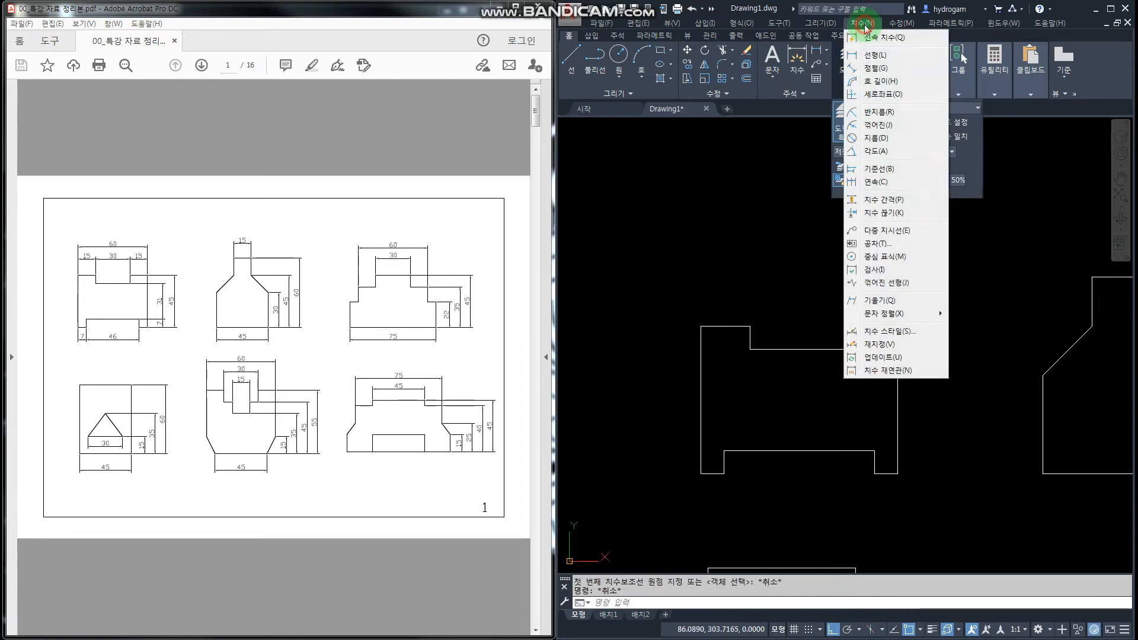
{"action": "left_click", "coordinate": [875, 55]}
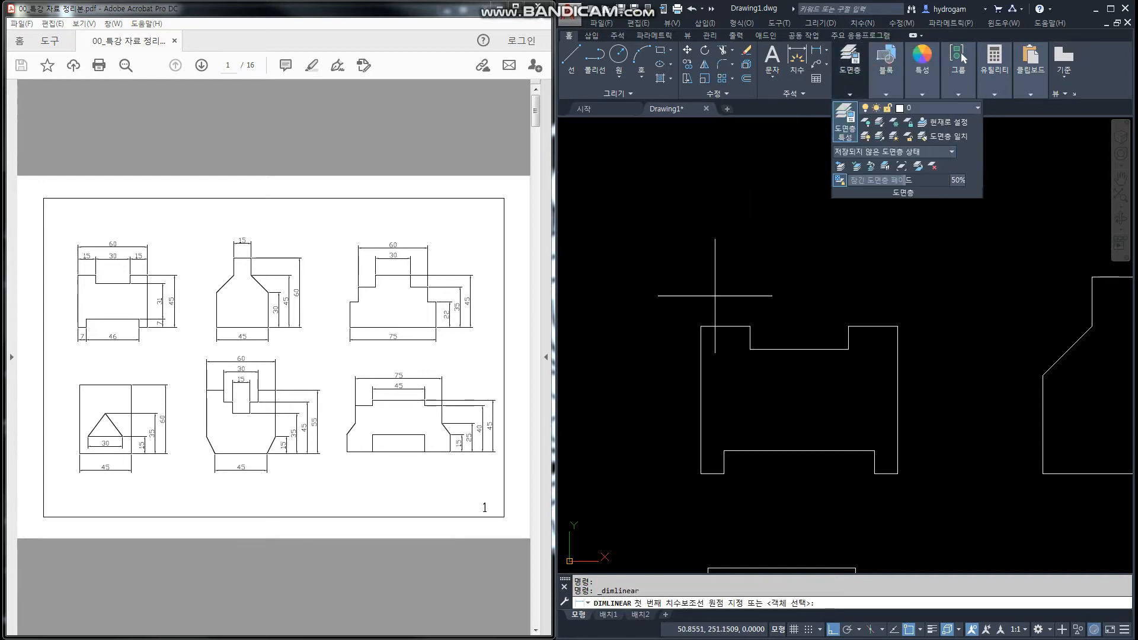
{"action": "left_click", "coordinate": [701, 326]}
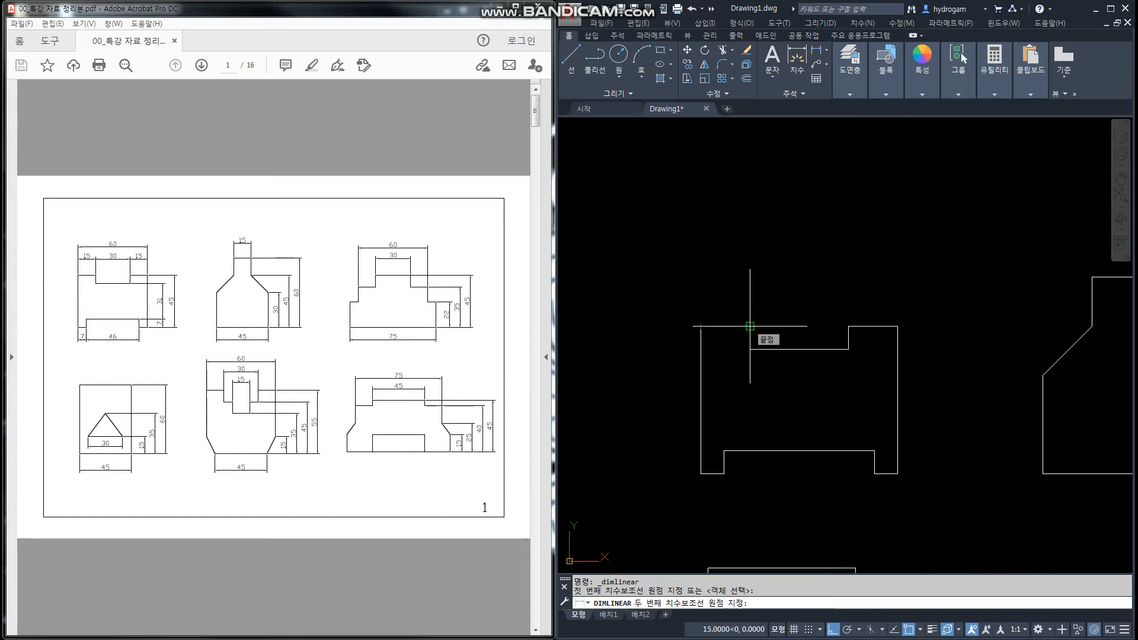
{"action": "left_click", "coordinate": [750, 326]}
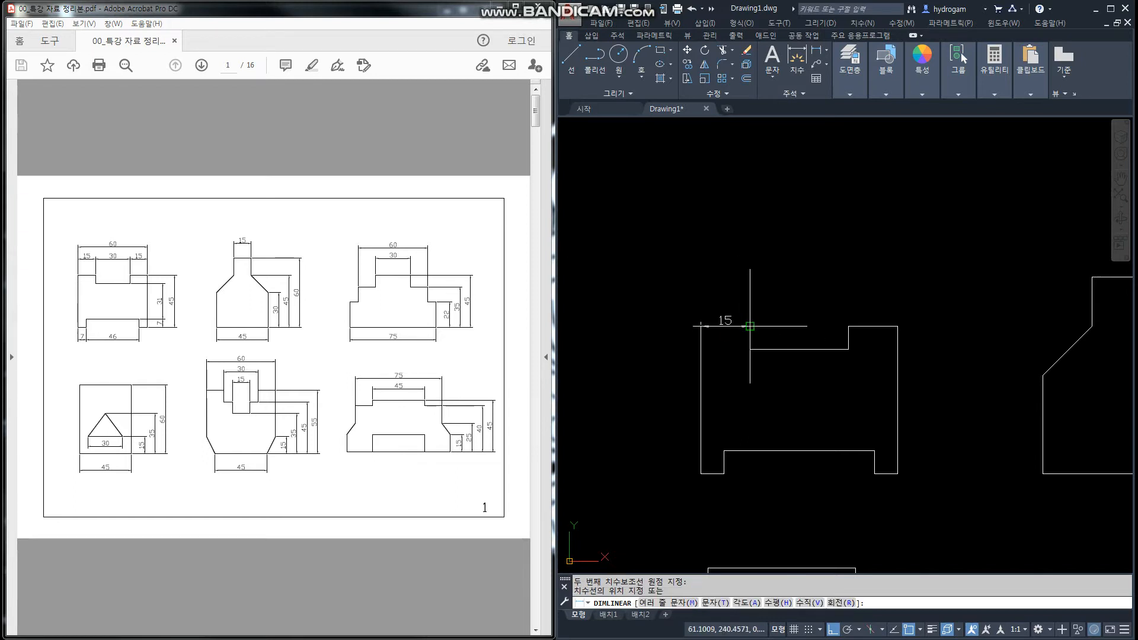
{"action": "left_click", "coordinate": [744, 290]}
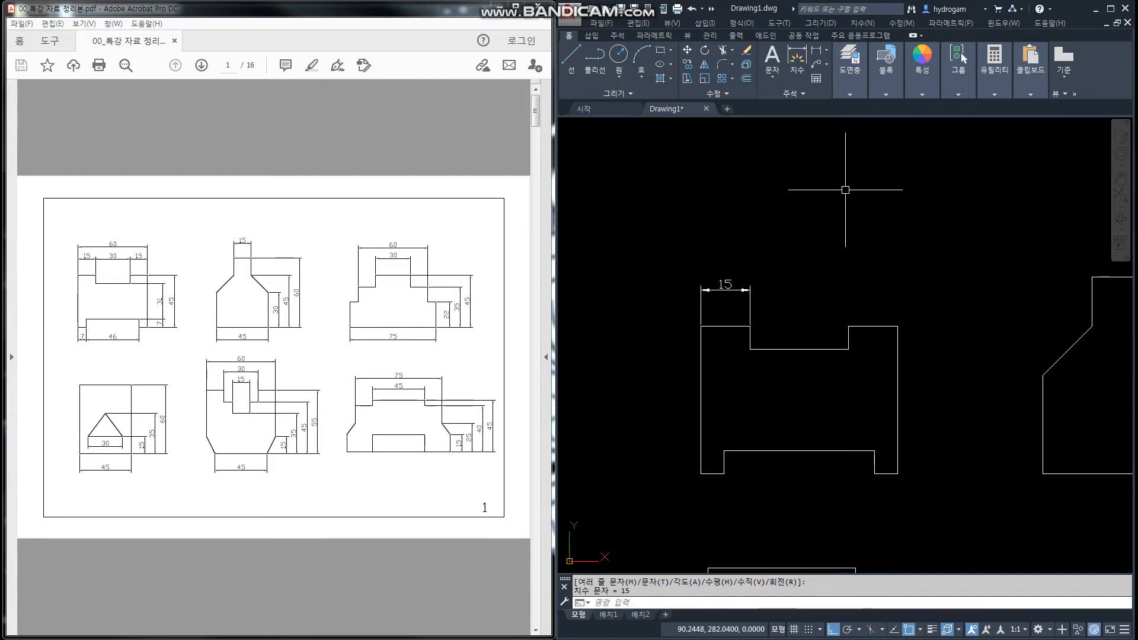
Continue the upper-left shoulder's dimension across the notch and the upper-right shoulder of the first profile with Continue dimensions
{"action": "left_click", "coordinate": [886, 62]}
{"action": "left_click", "coordinate": [875, 24]}
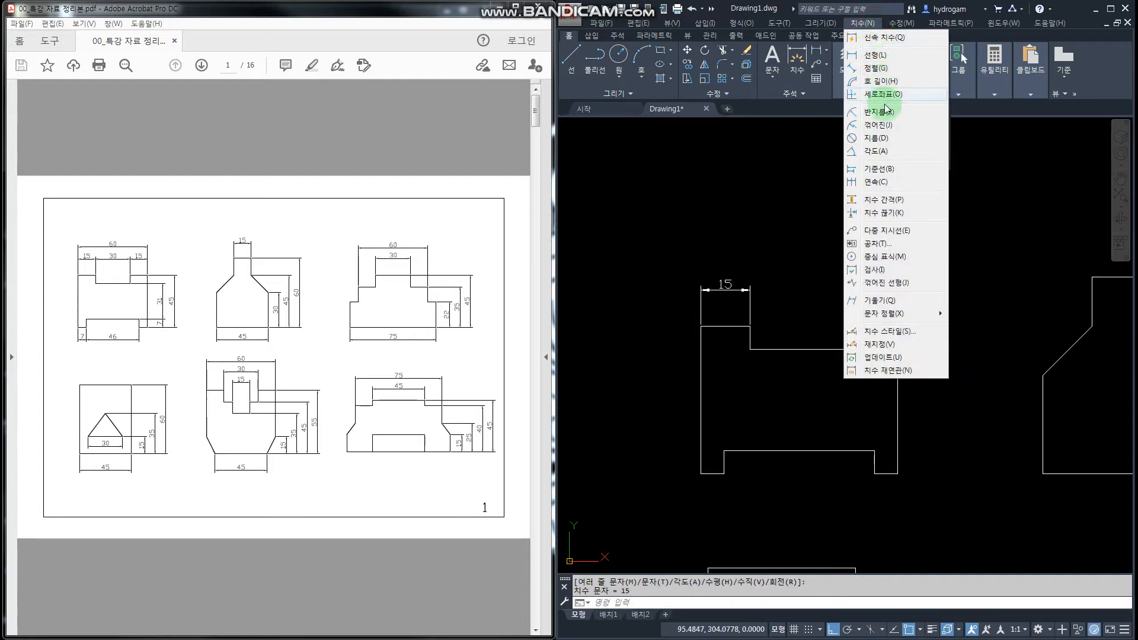
{"action": "left_click", "coordinate": [893, 183]}
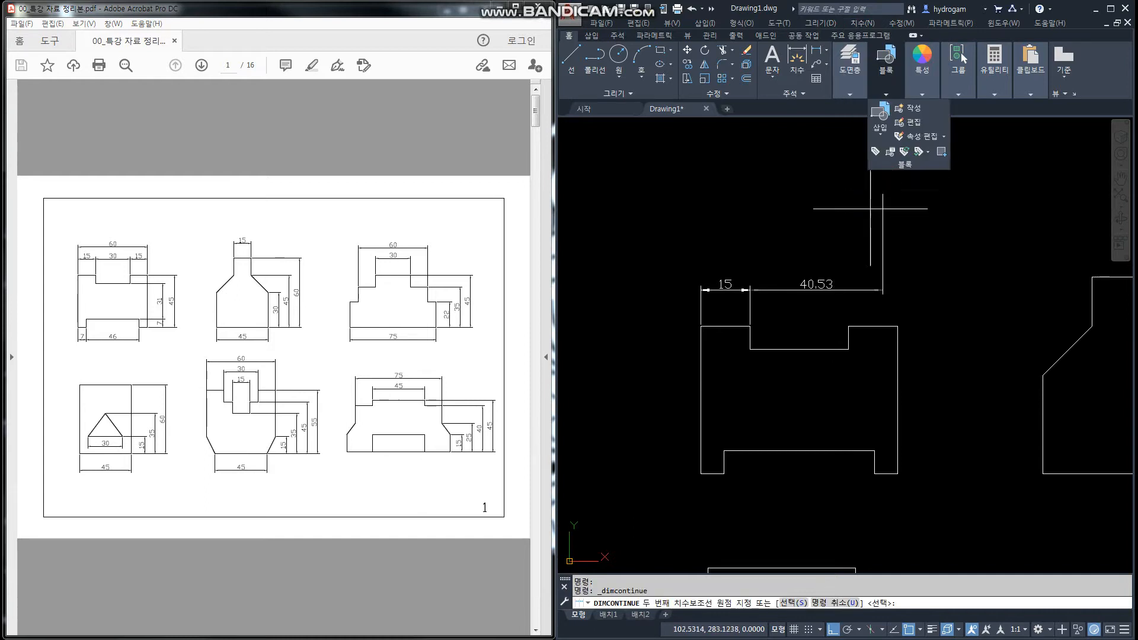
{"action": "left_click", "coordinate": [848, 326]}
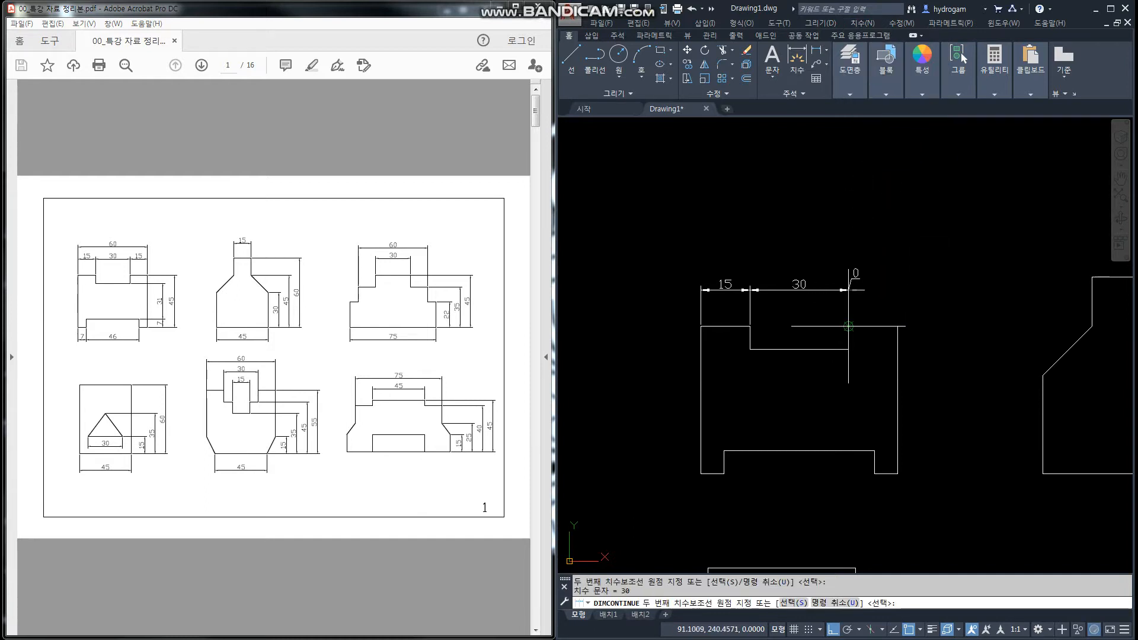
{"action": "left_click", "coordinate": [897, 326]}
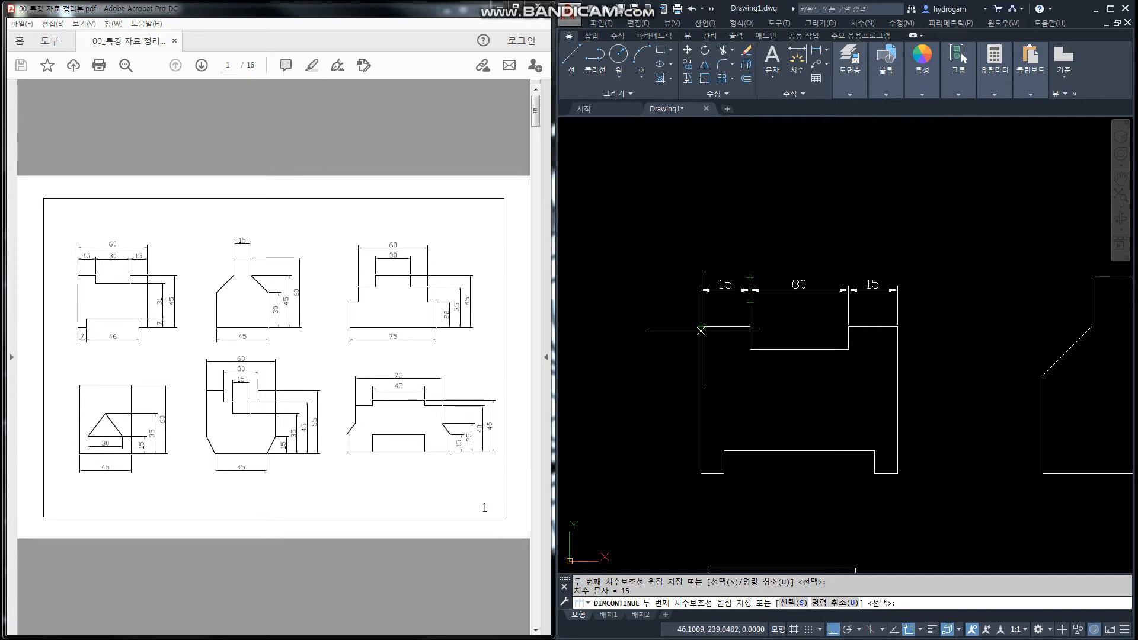
{"action": "key", "text": "Return"}
{"action": "key", "text": "Escape"}
{"action": "key", "text": "Escape"}
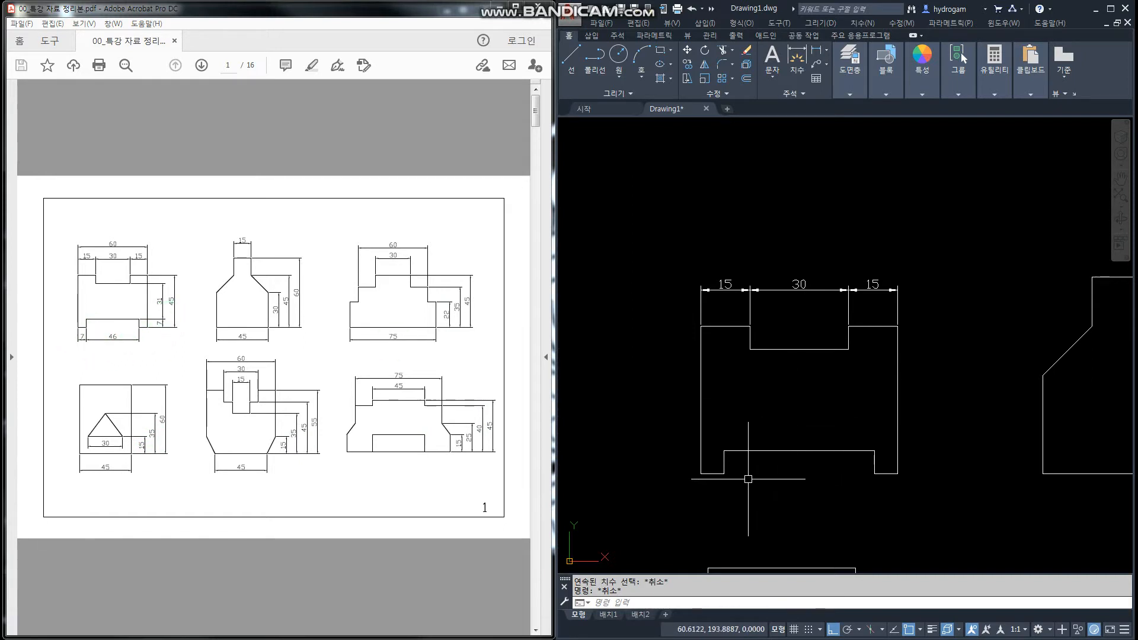
Add a linear dimension for the width of the first profile's lower-left foot, placed just below it
{"action": "type", "text": "li"}
{"action": "key", "text": "Return"}
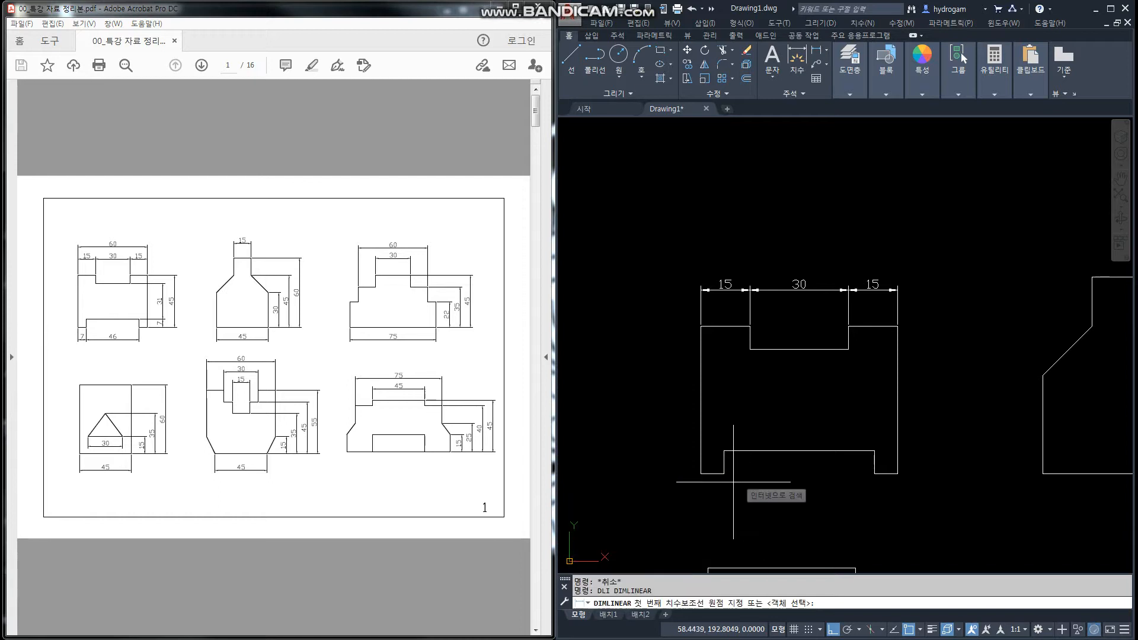
{"action": "left_click", "coordinate": [701, 473]}
{"action": "left_click", "coordinate": [724, 474]}
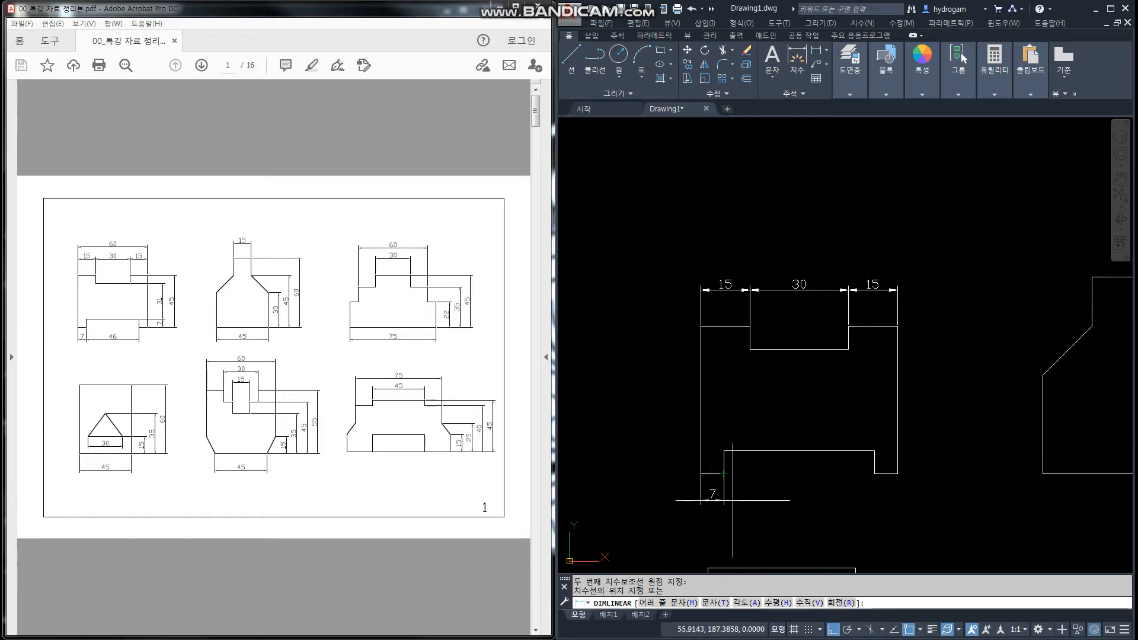
{"action": "left_click", "coordinate": [732, 504]}
Continue the lower-left foot's dimension across the bottom recess with a Continue dimension
{"action": "type", "text": "d"}
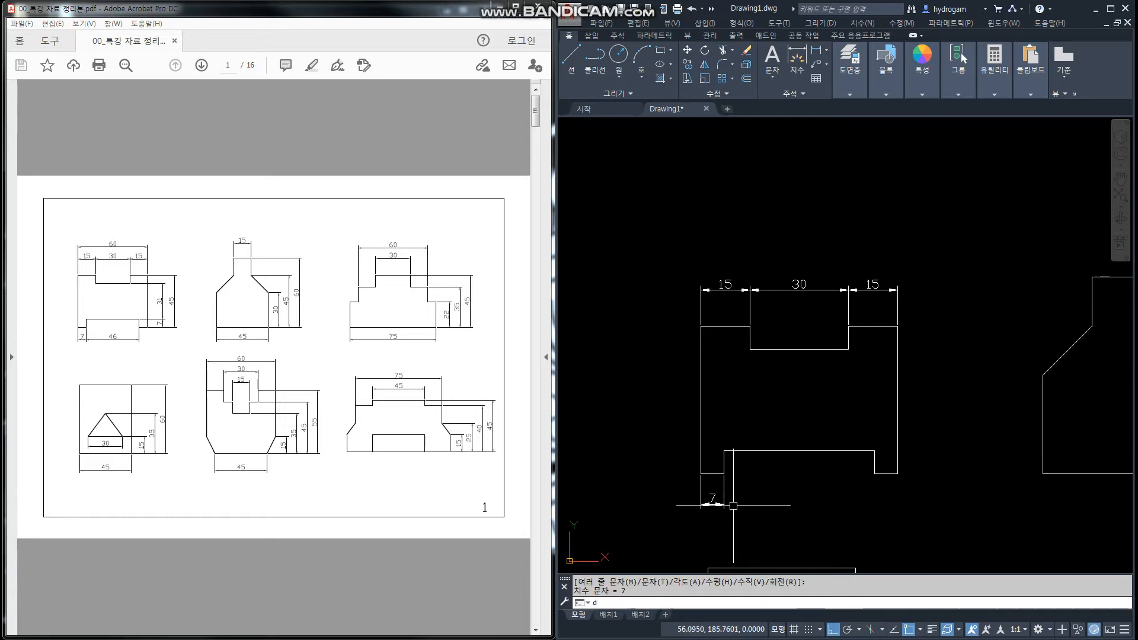
{"action": "type", "text": "co"}
{"action": "key", "text": "Return"}
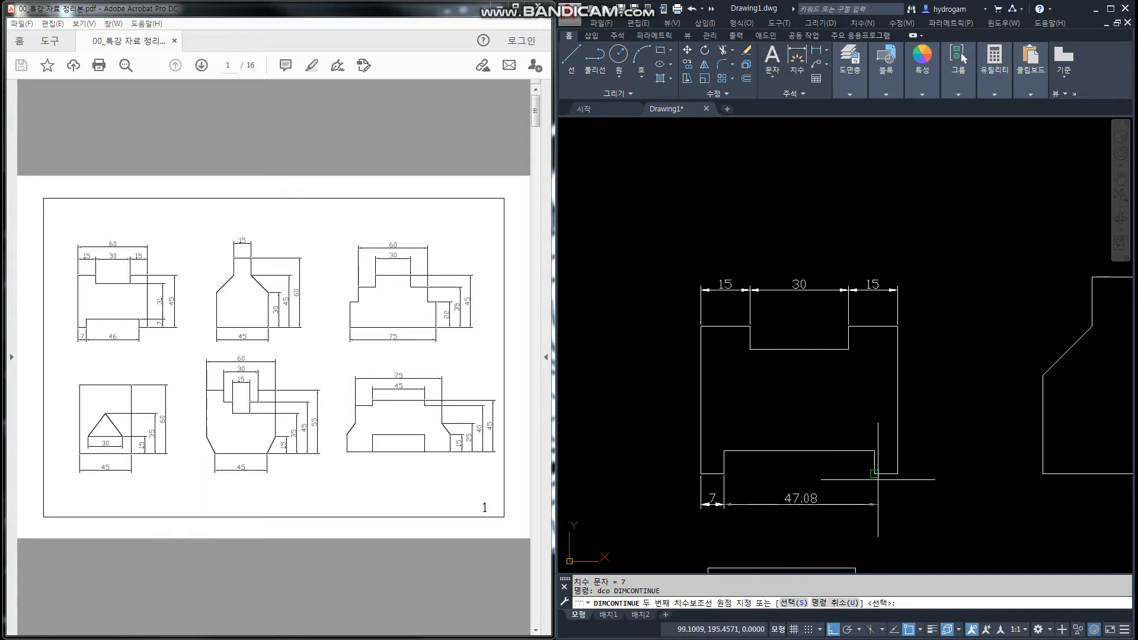
{"action": "left_click", "coordinate": [875, 475]}
{"action": "key", "text": "Return"}
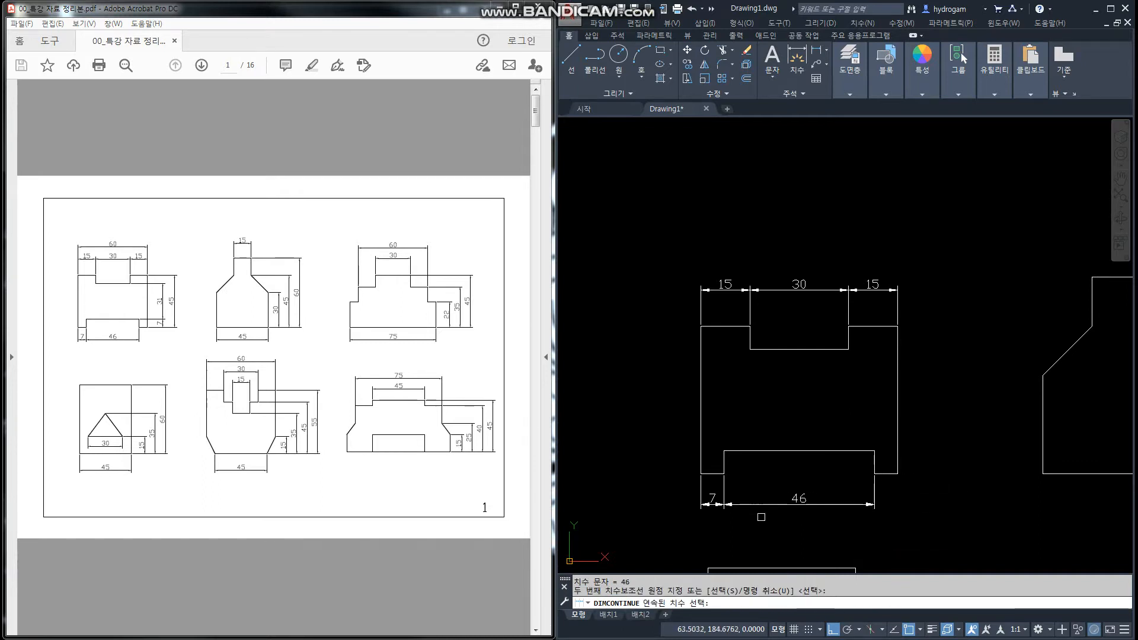
{"action": "key", "text": "Escape"}
{"action": "key", "text": "Escape"}
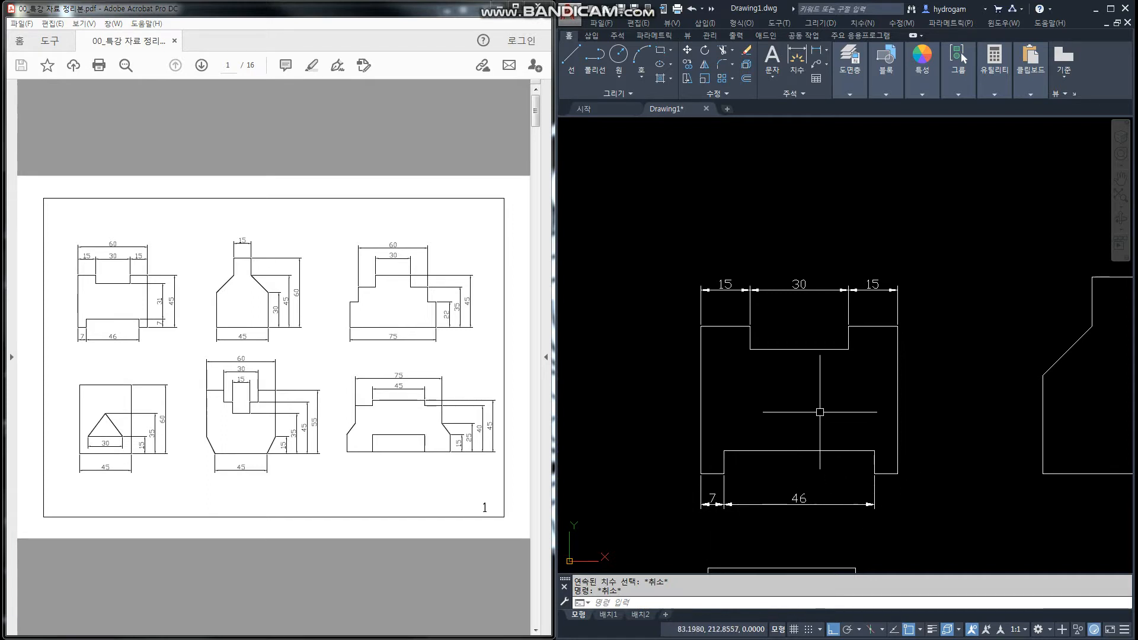
Add a linear dimension for the first profile's overall width, placed above the row of shoulder and notch dimensions
{"action": "type", "text": "dli"}
{"action": "key", "text": "Return"}
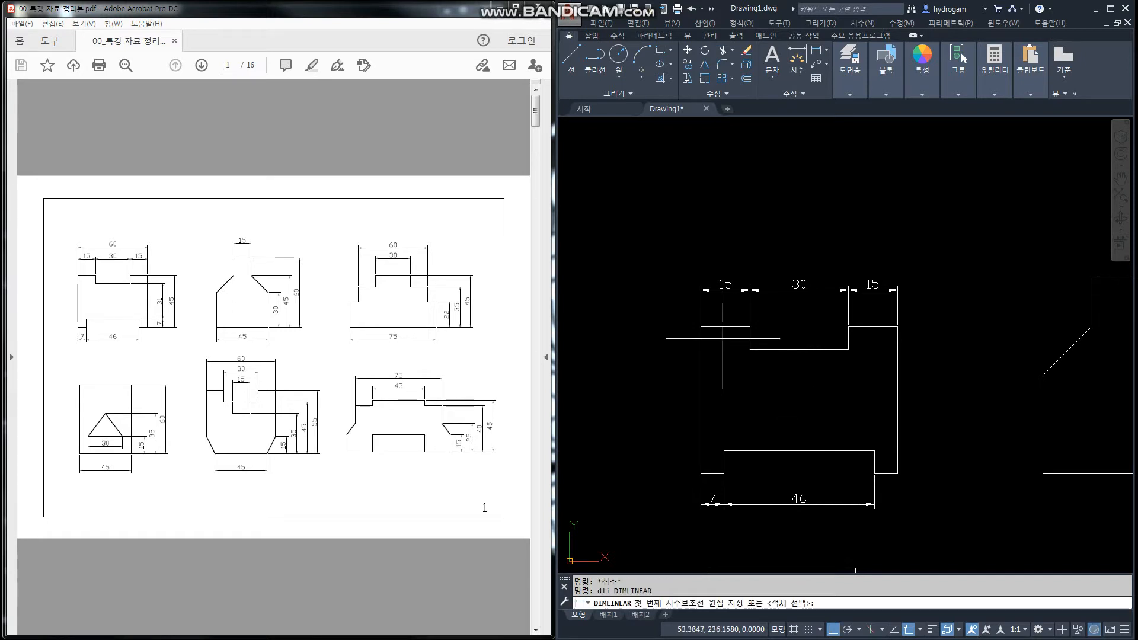
{"action": "left_click", "coordinate": [702, 326]}
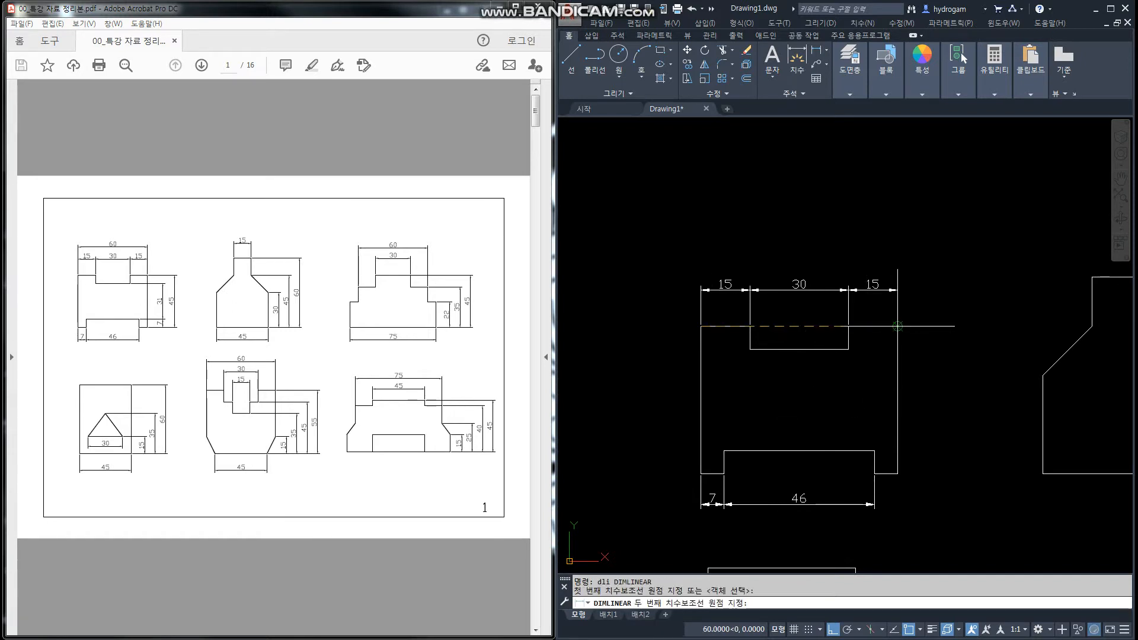
{"action": "left_click", "coordinate": [897, 326]}
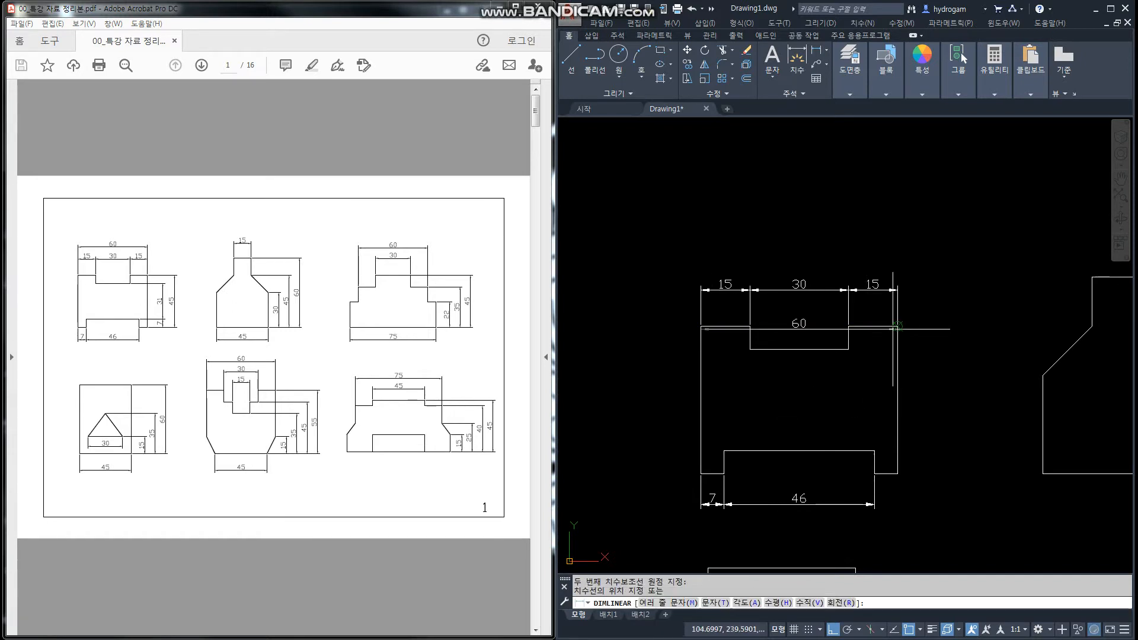
{"action": "left_click", "coordinate": [862, 259]}
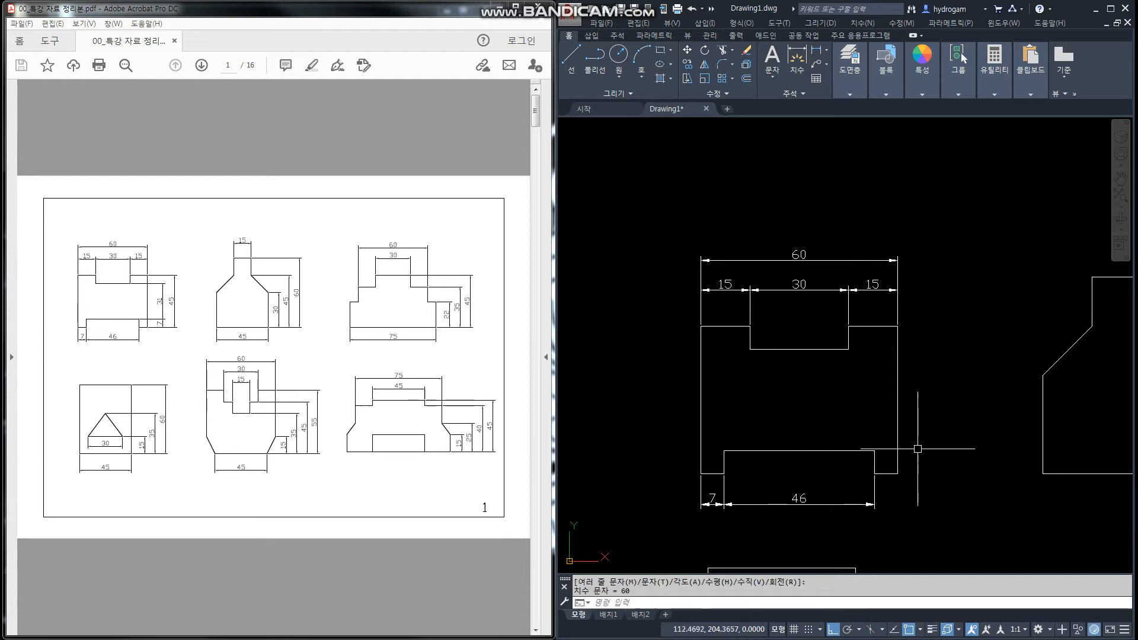
Dimension the bottom recess's height with a vertical linear dimension placed to the right of the first profile
{"action": "key", "text": "Return"}
{"action": "left_click", "coordinate": [897, 473]}
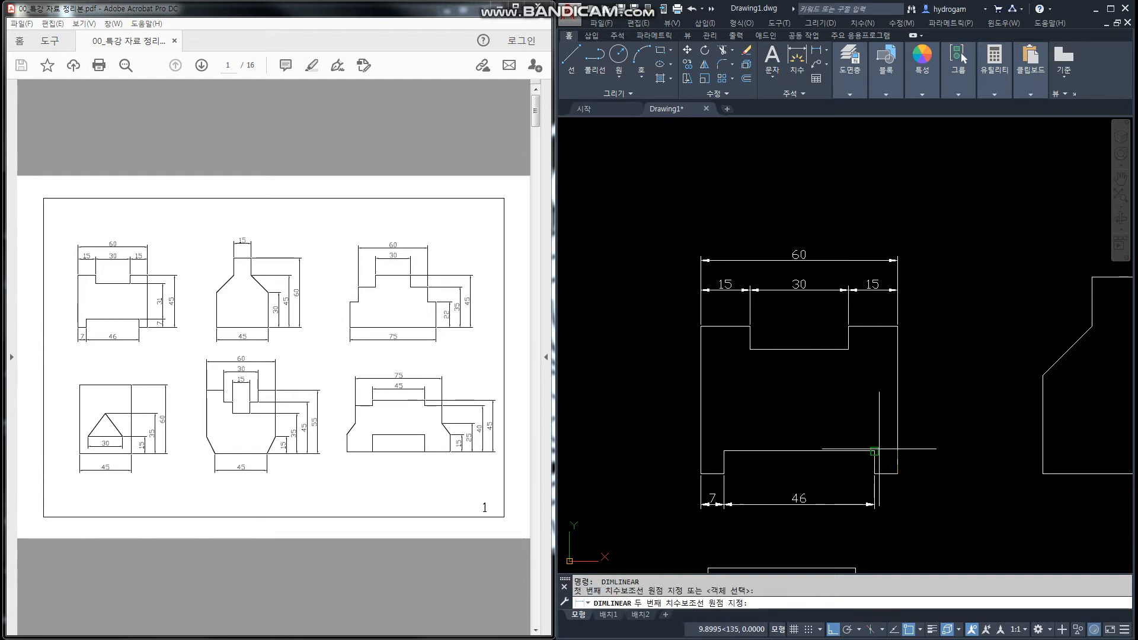
{"action": "left_click", "coordinate": [876, 450]}
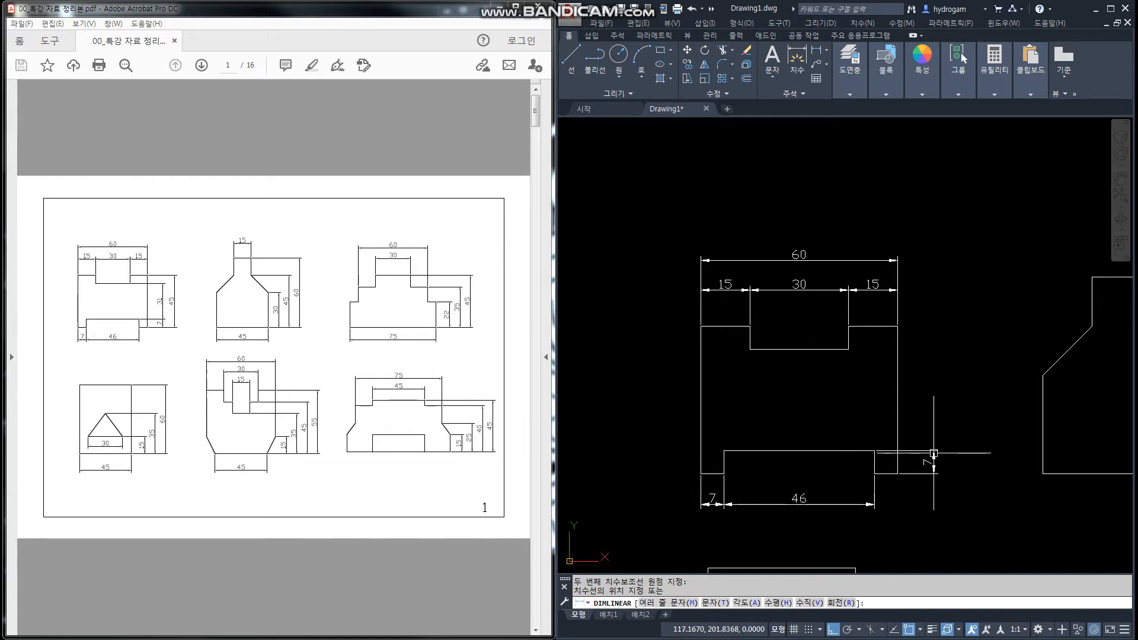
{"action": "left_click", "coordinate": [934, 453]}
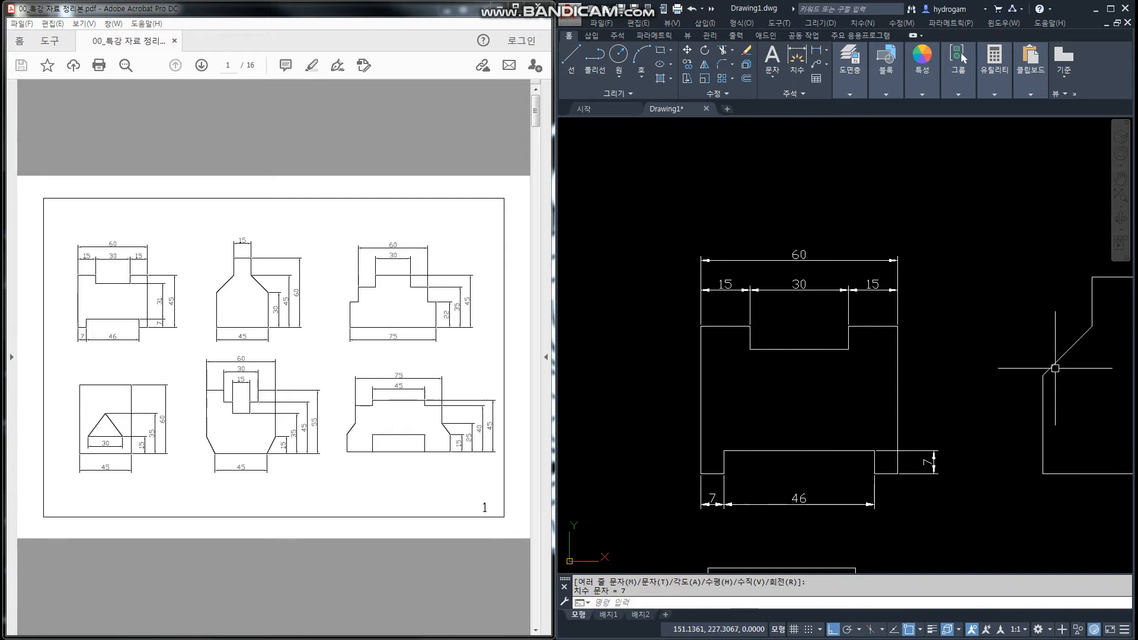
Stretch the recess height dimension line farther out to the right, away from the first profile
{"action": "middle_click_drag", "start_coordinate": [1055, 379], "coordinate": [999, 334]}
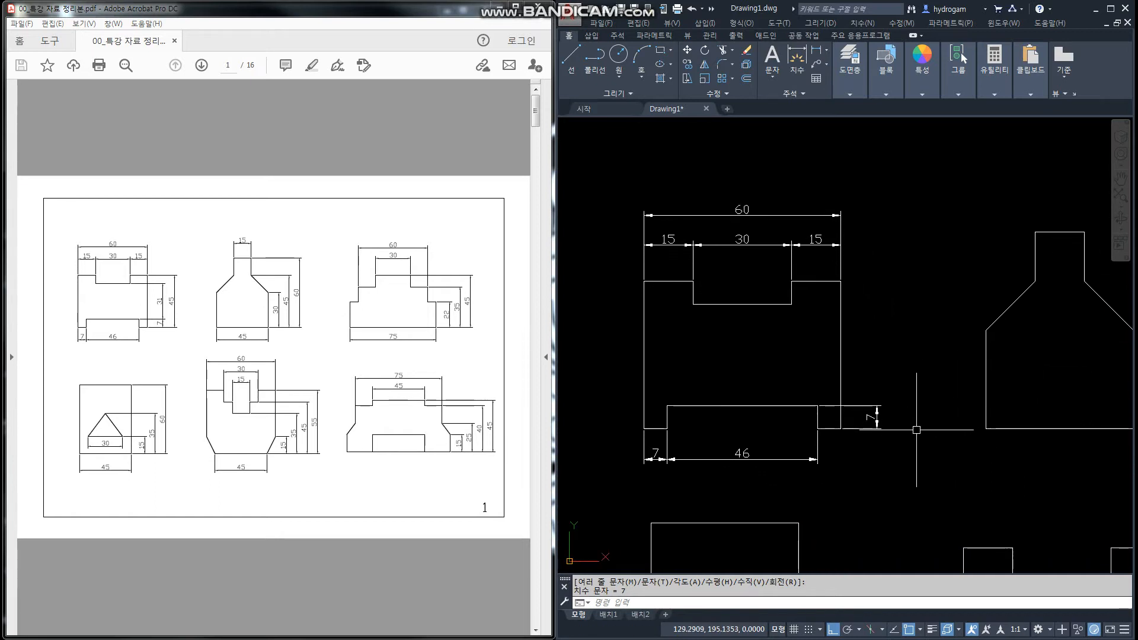
{"action": "left_click", "coordinate": [873, 415]}
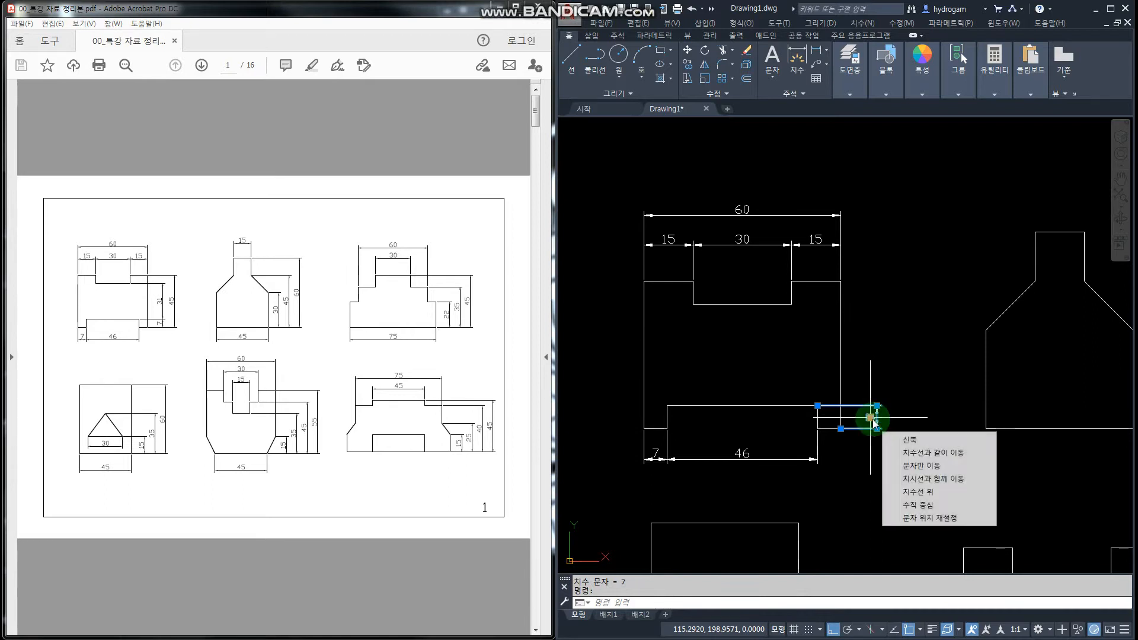
{"action": "left_click", "coordinate": [869, 418]}
{"action": "left_click", "coordinate": [950, 418]}
{"action": "key", "text": "Escape"}
{"action": "key", "text": "Escape"}
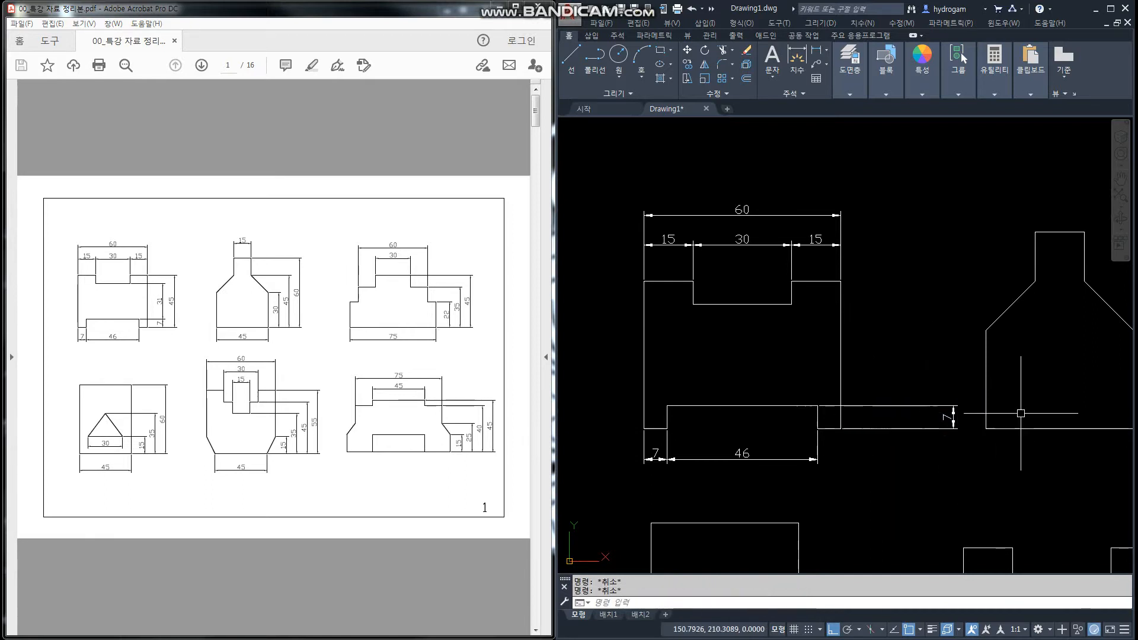
Move the recess height dimension line back close to the first profile's right edge
{"action": "left_click", "coordinate": [973, 450]}
{"action": "left_click", "coordinate": [929, 389]}
{"action": "left_click", "coordinate": [953, 417]}
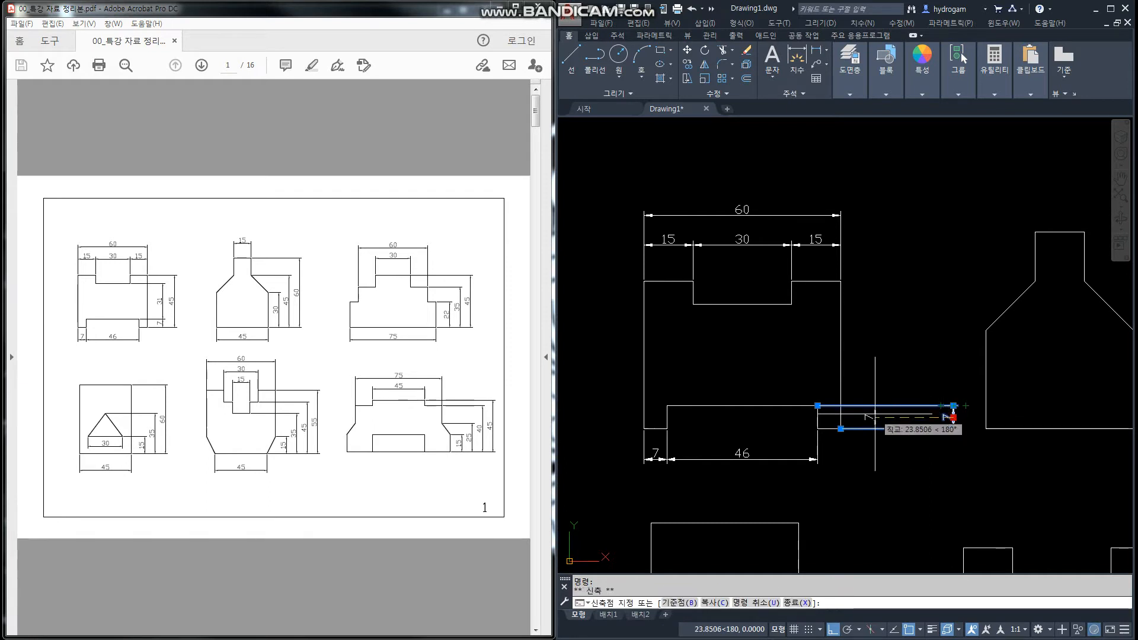
{"action": "left_click", "coordinate": [875, 418]}
{"action": "key", "text": "Escape"}
{"action": "key", "text": "Escape"}
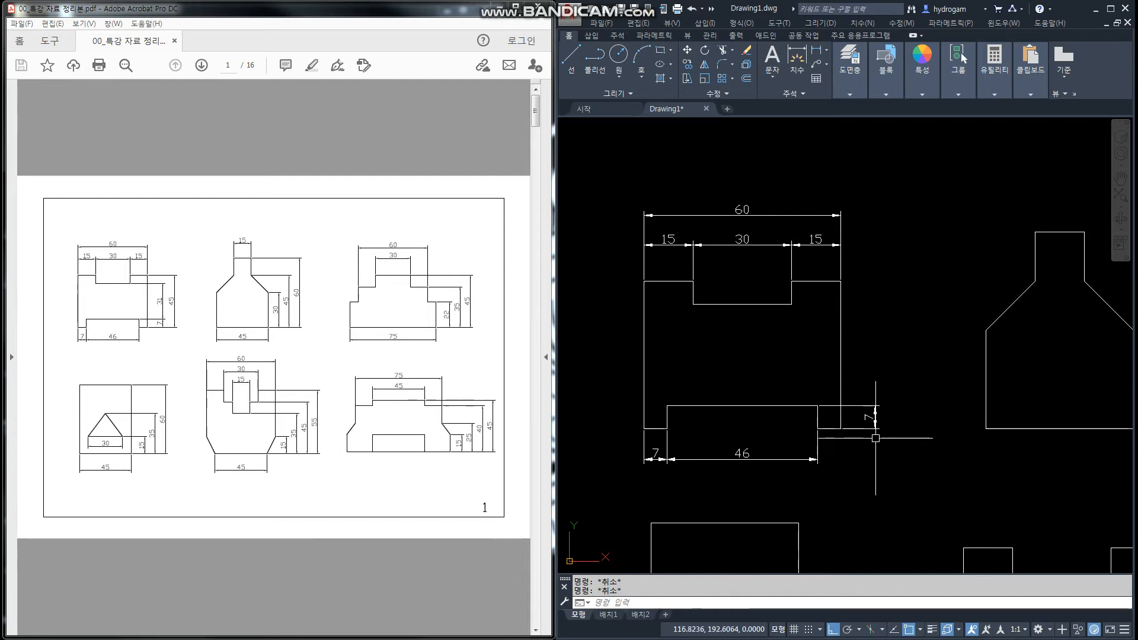
Dimension the vertical distance between the bottom recess and the upper notch, aligned with the recess height dimension line
{"action": "type", "text": "d"}
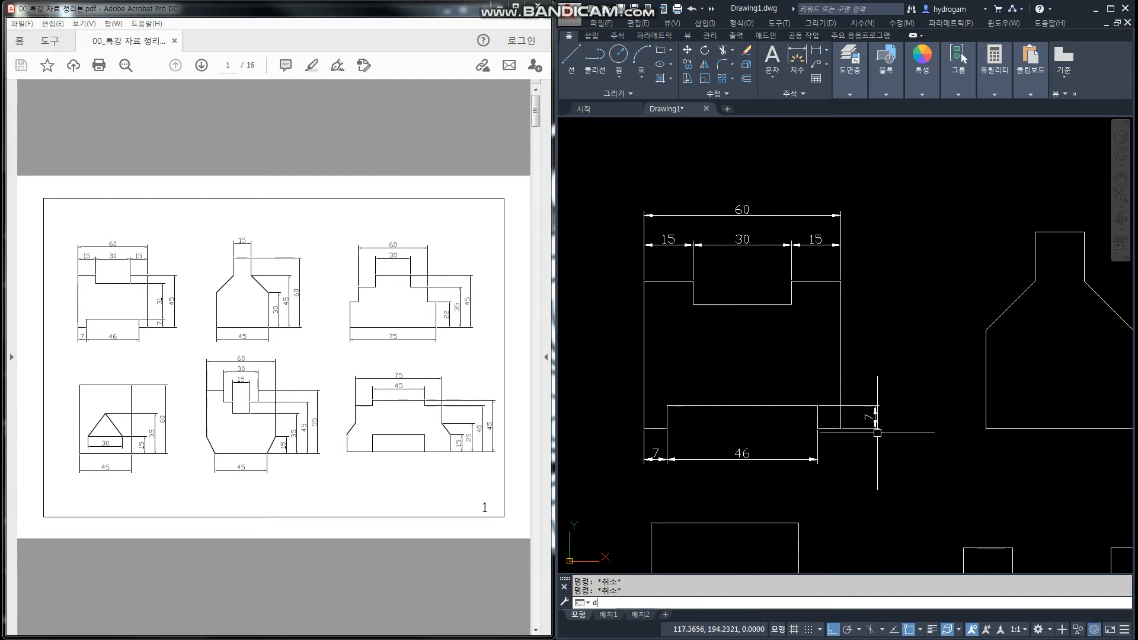
{"action": "type", "text": "li"}
{"action": "key", "text": "Return"}
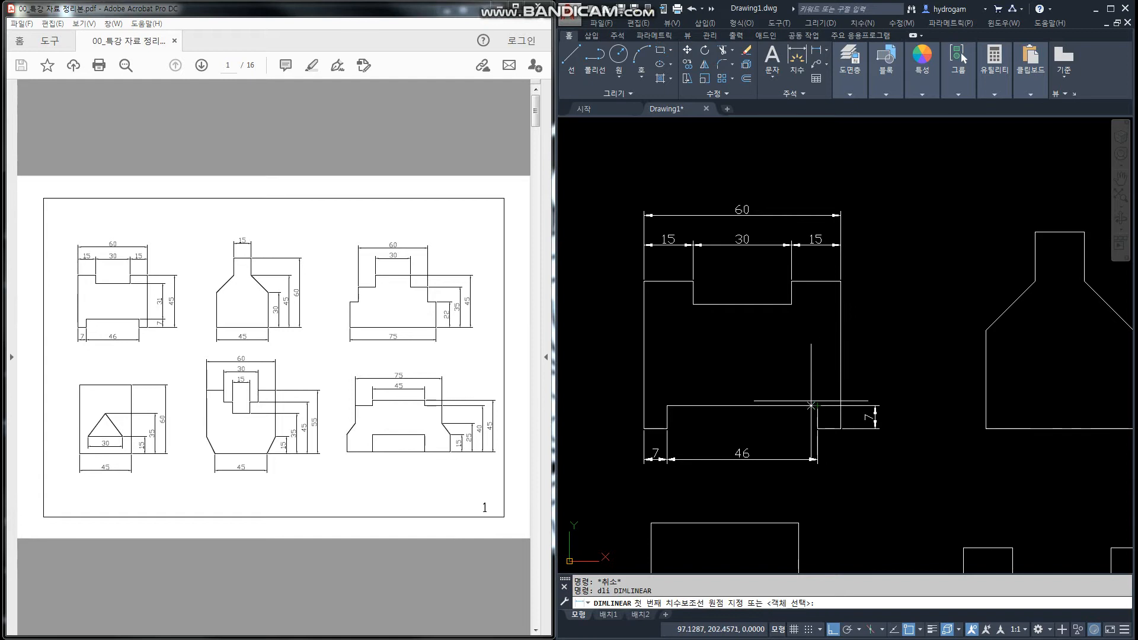
{"action": "left_click", "coordinate": [812, 406]}
{"action": "key", "text": "Escape"}
{"action": "key", "text": "Return"}
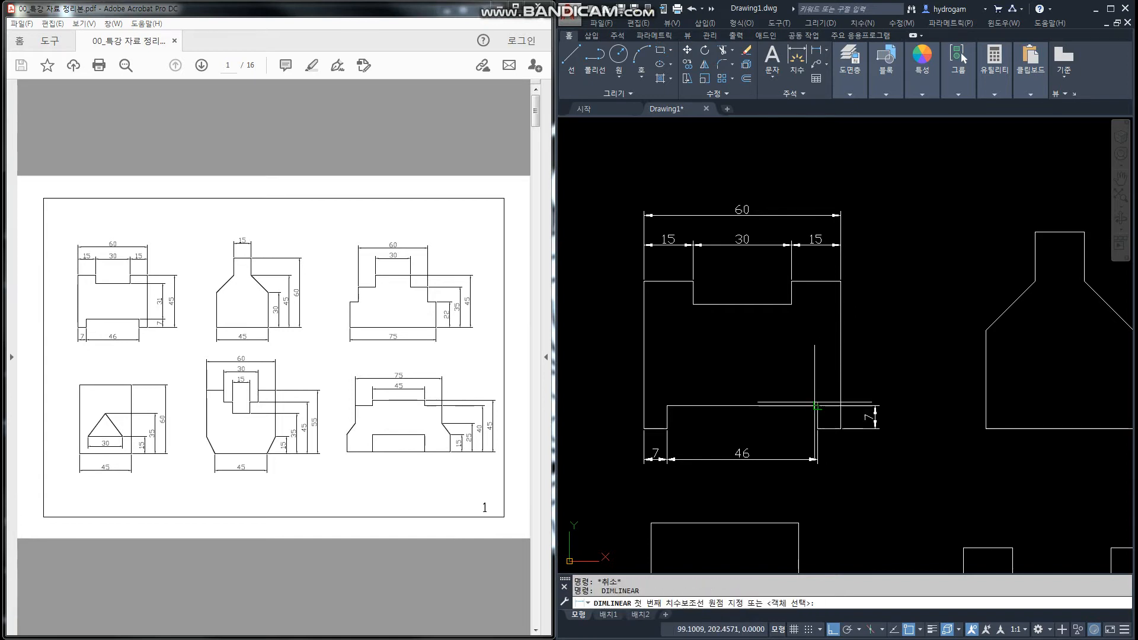
{"action": "left_click", "coordinate": [817, 406]}
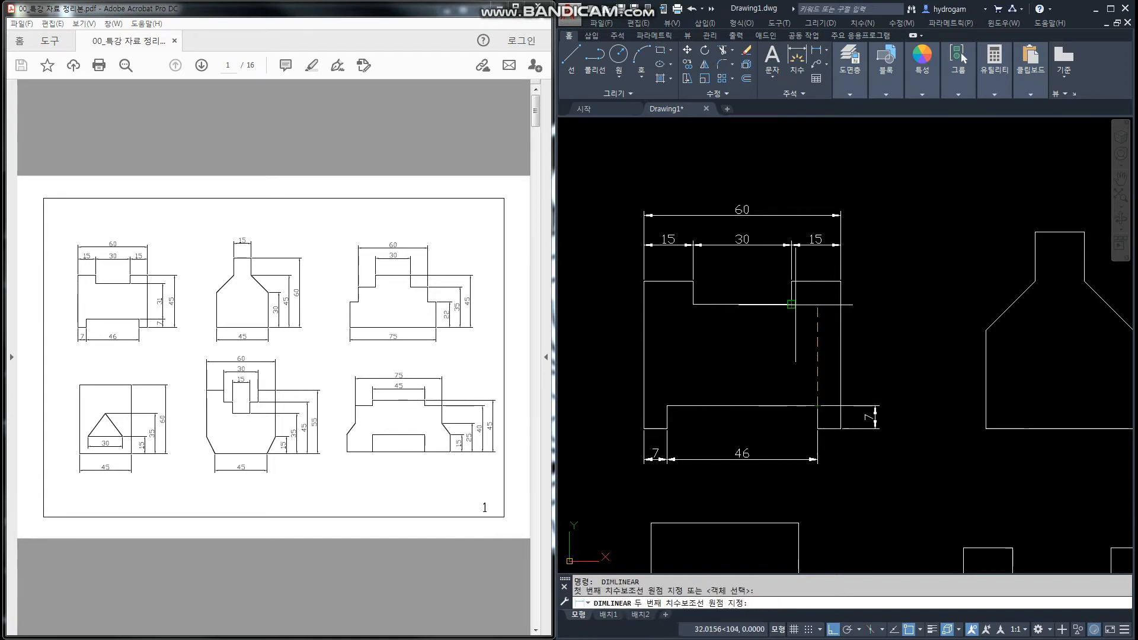
{"action": "left_click", "coordinate": [792, 304]}
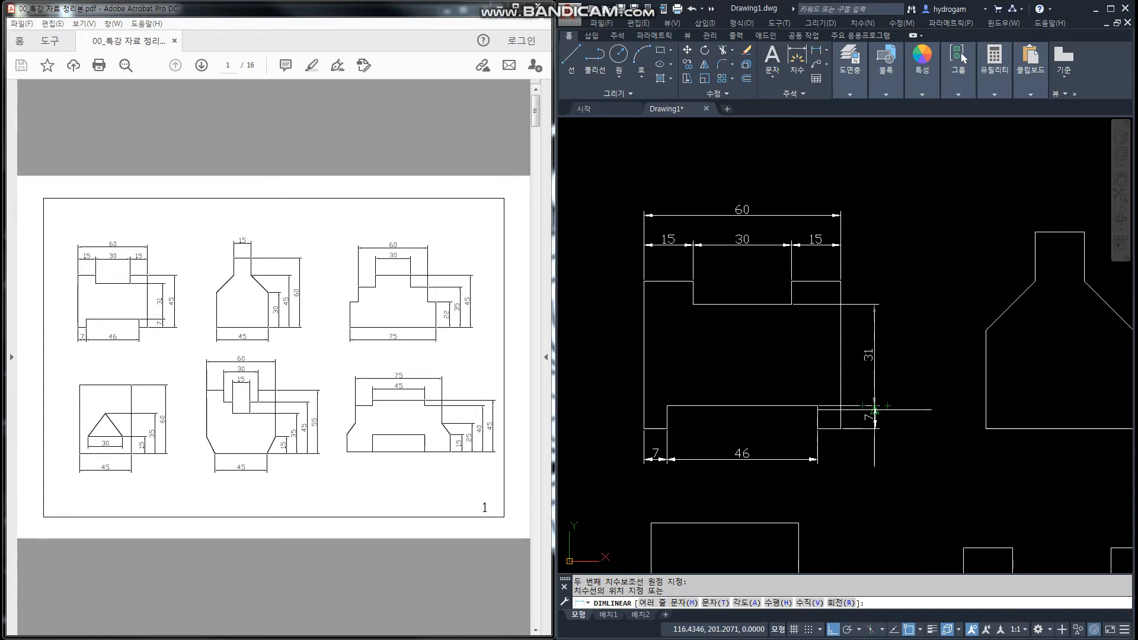
{"action": "left_click", "coordinate": [874, 404]}
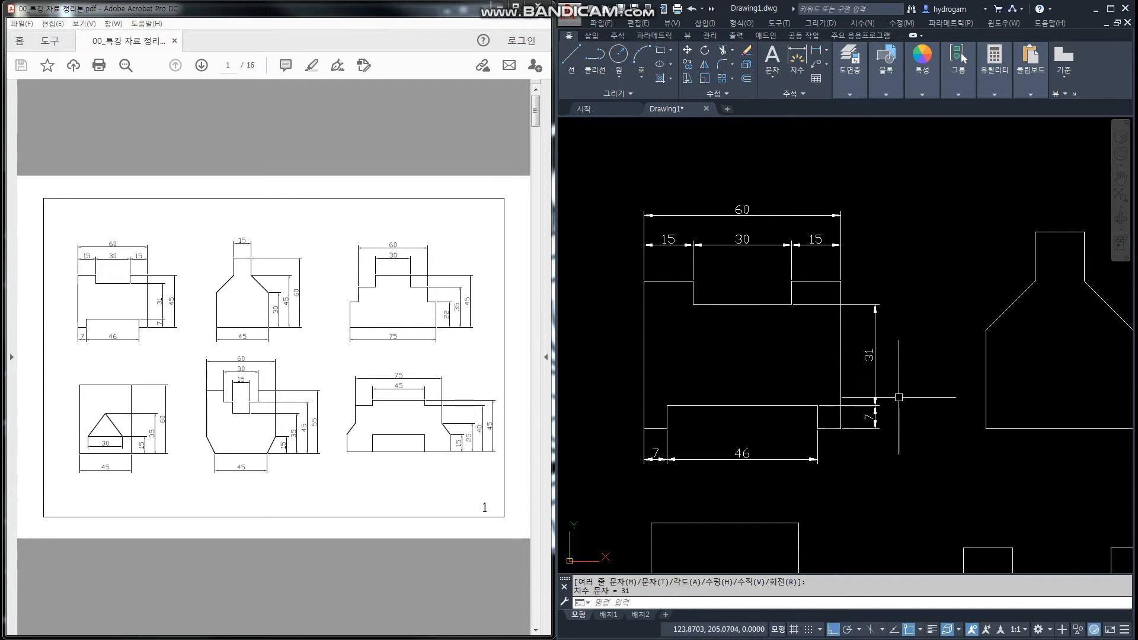
Add a vertical linear dimension for the first profile's overall height, placed outside the other two height dimensions
{"action": "key", "text": "Return"}
{"action": "left_click", "coordinate": [841, 281]}
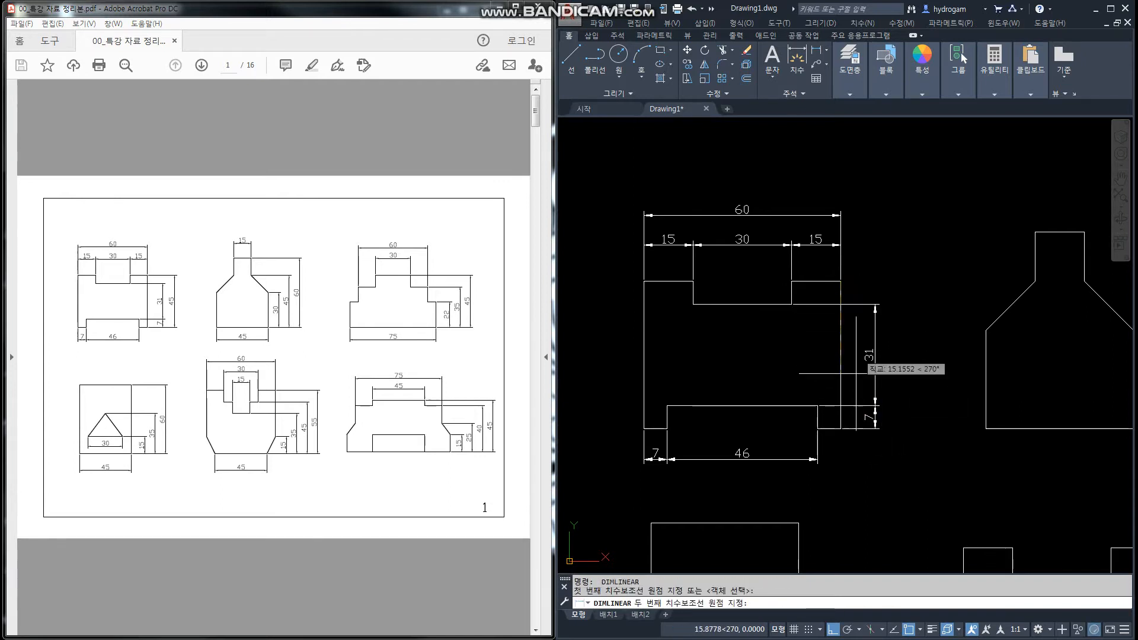
{"action": "left_click", "coordinate": [841, 428]}
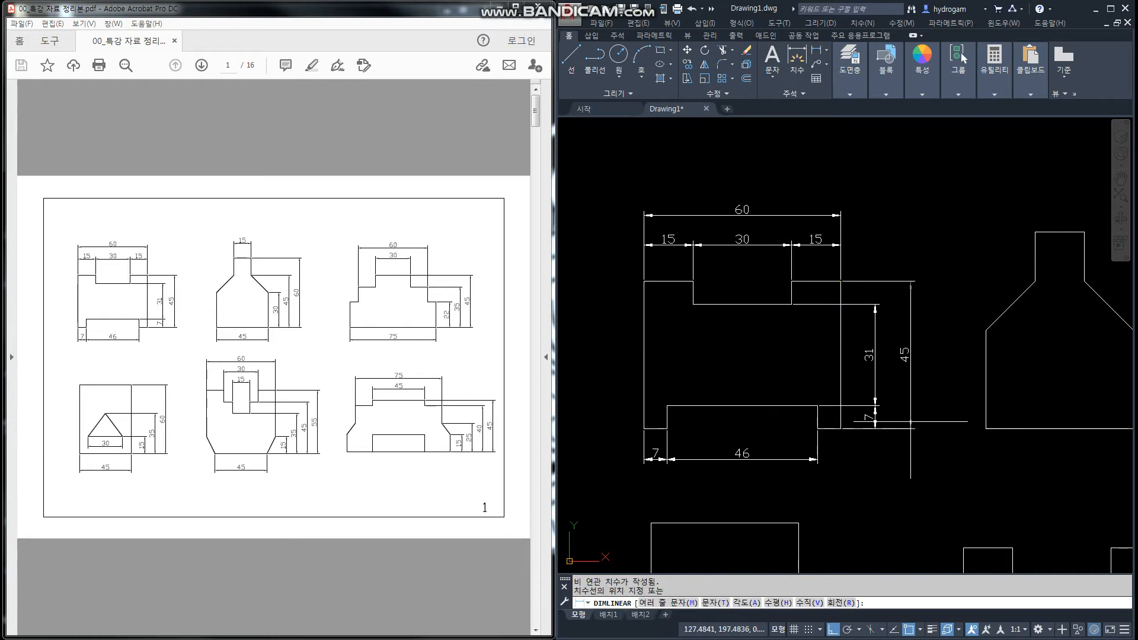
{"action": "left_click", "coordinate": [904, 424]}
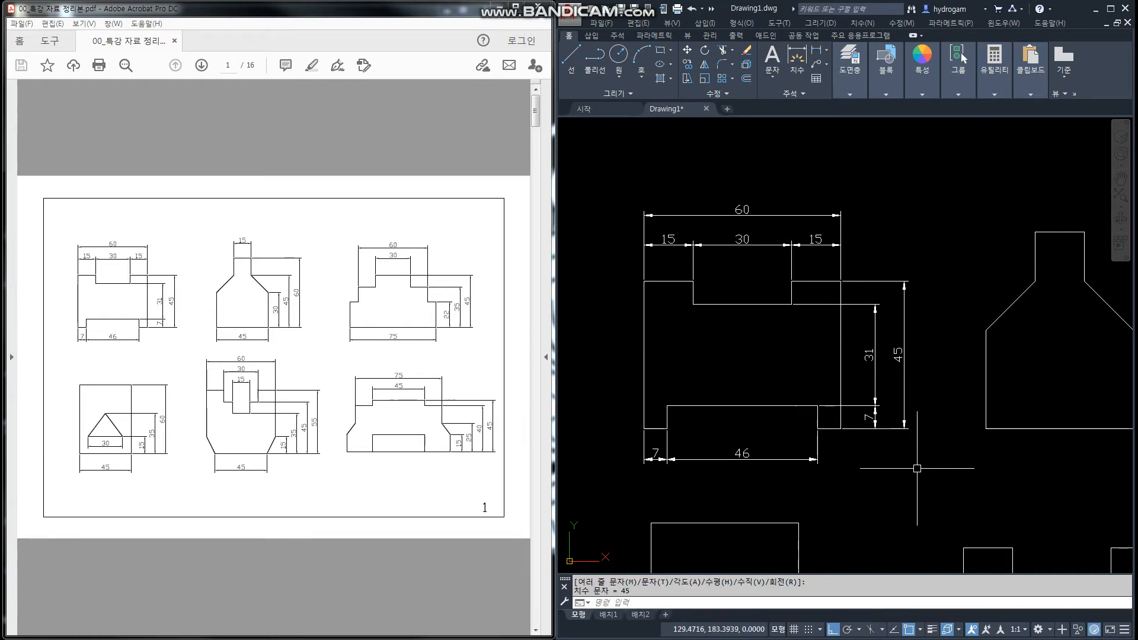
{"action": "scroll", "coordinate": [917, 467], "scroll_direction": "down", "scroll_amount": 1}
{"action": "middle_click_drag", "start_coordinate": [945, 462], "coordinate": [820, 393]}
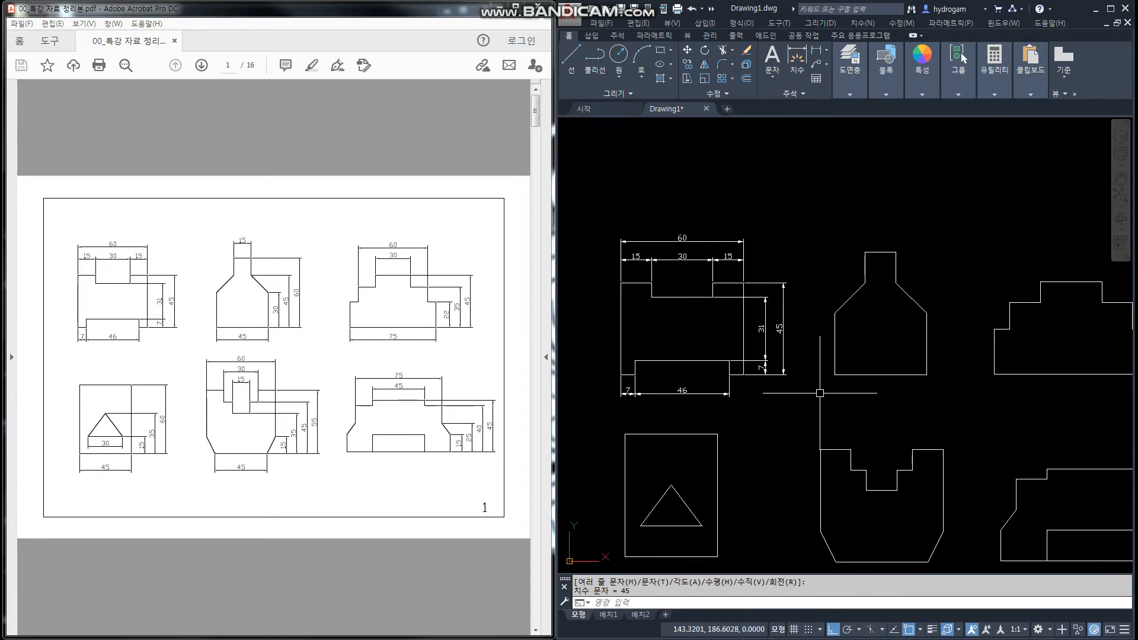
{"action": "key", "text": "Escape"}
{"action": "key", "text": "Escape"}
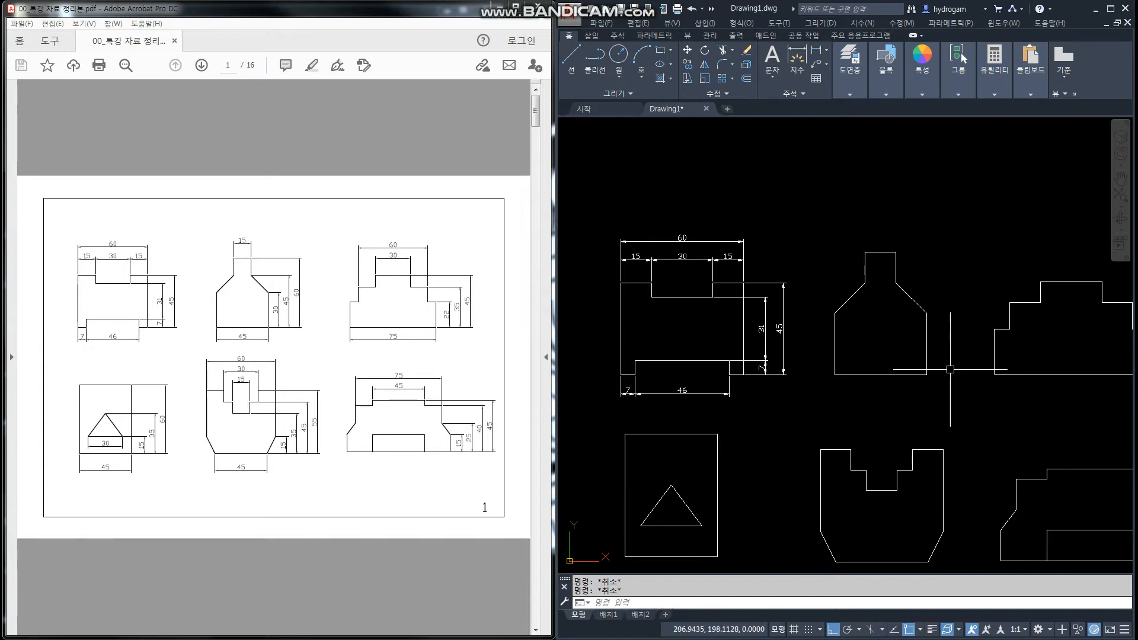
{"action": "scroll", "coordinate": [950, 369], "scroll_direction": "up", "scroll_amount": 3}
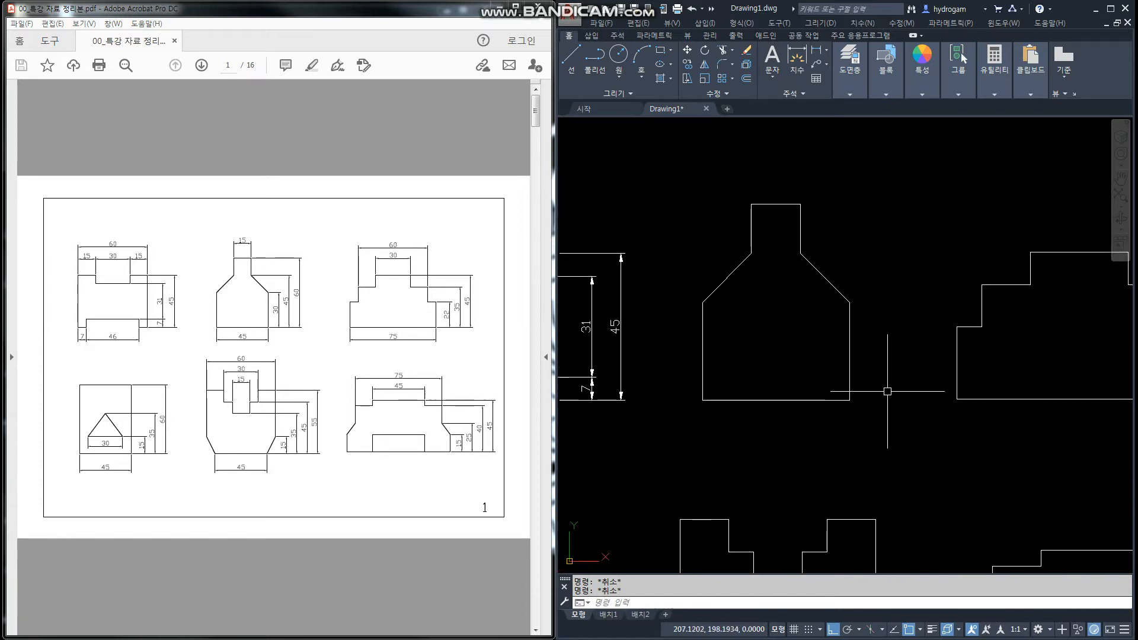
Add a vertical linear dimension for the straight right side of the second profile, placed just outside its right edge
{"action": "type", "text": "li"}
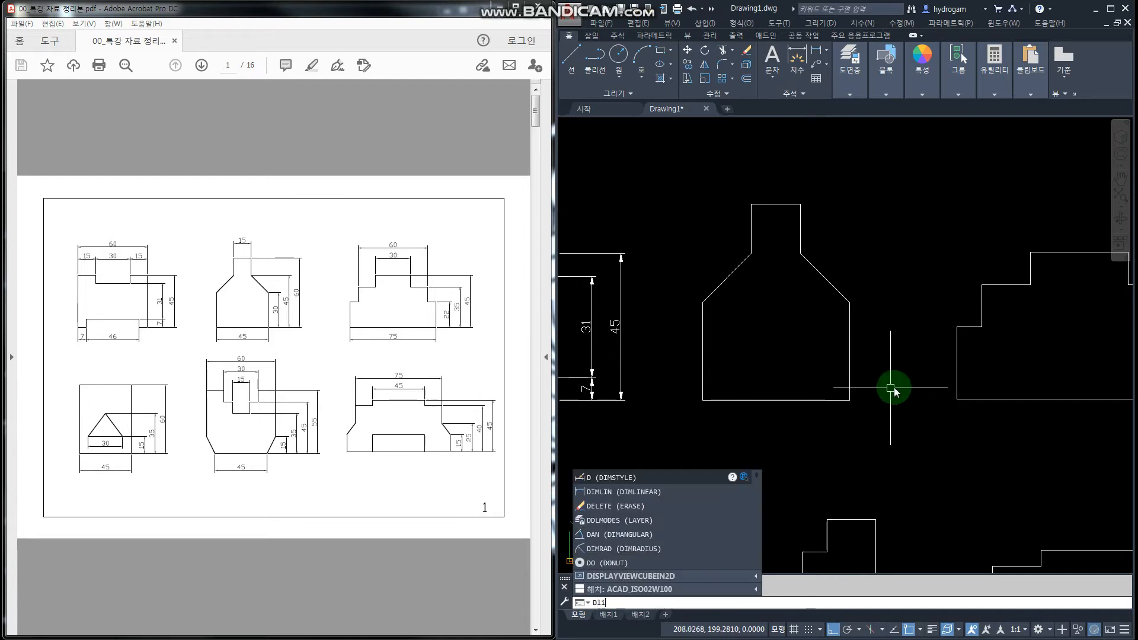
{"action": "key", "text": "Return"}
{"action": "left_click", "coordinate": [849, 401]}
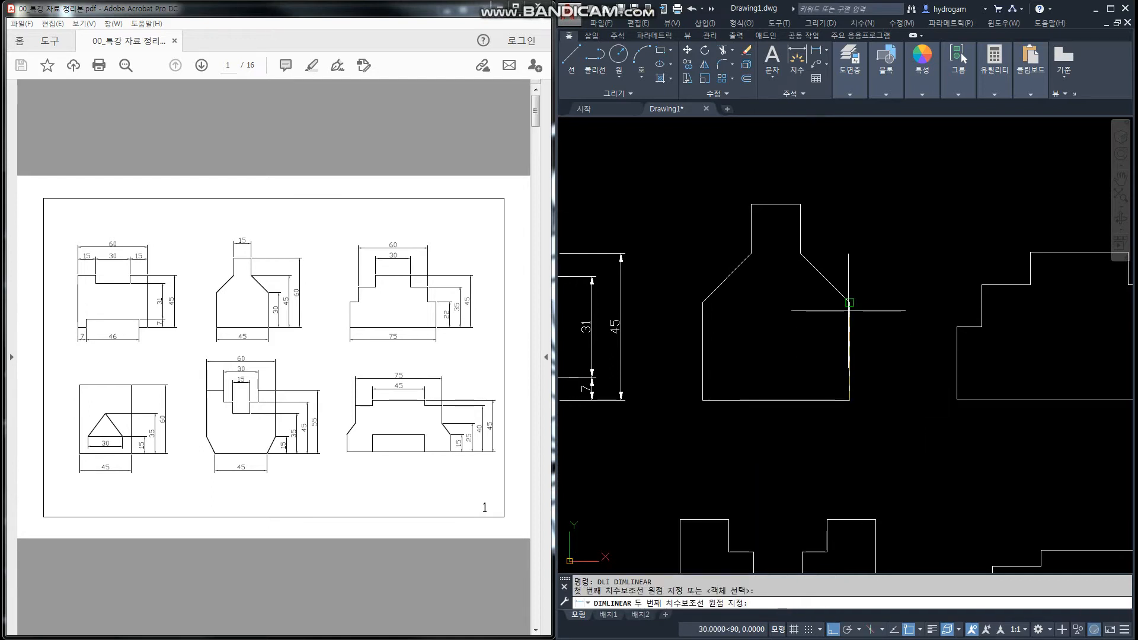
{"action": "left_click", "coordinate": [850, 302]}
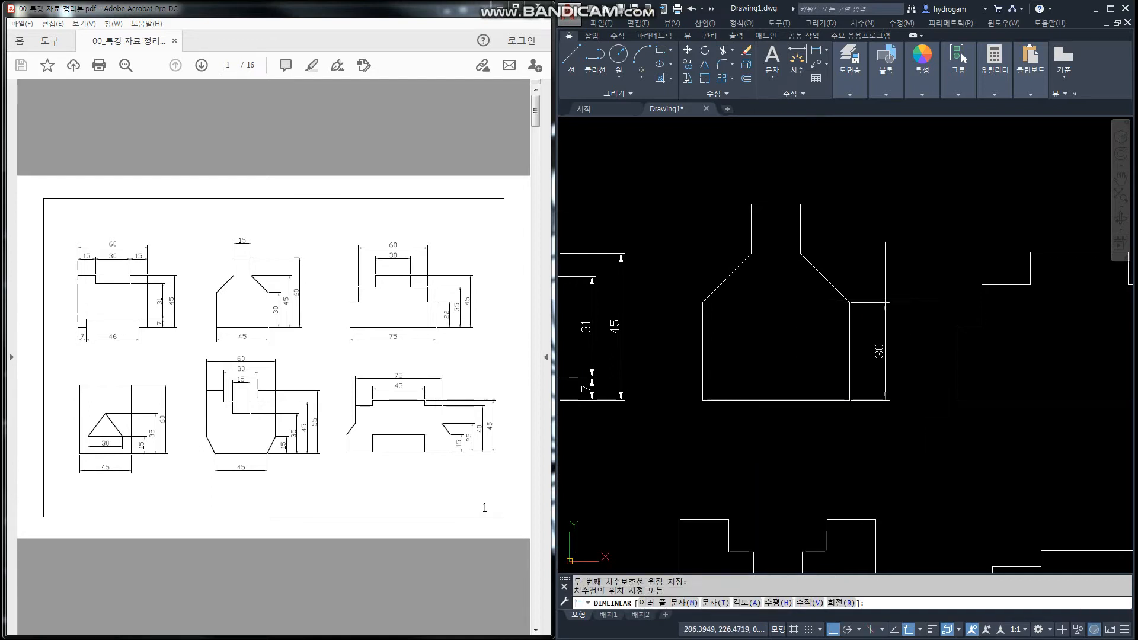
{"action": "left_click", "coordinate": [874, 334]}
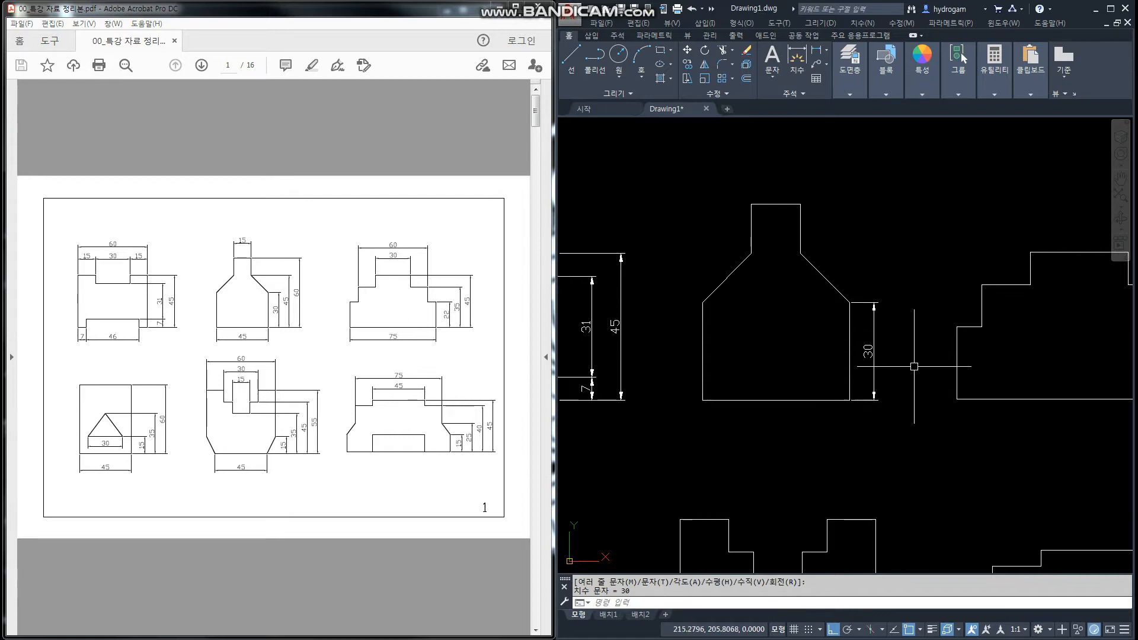
Add baseline dimensions from the second profile's bottom edge up to the base of its neck and to its top edge
{"action": "type", "text": "dba"}
{"action": "key", "text": "Return"}
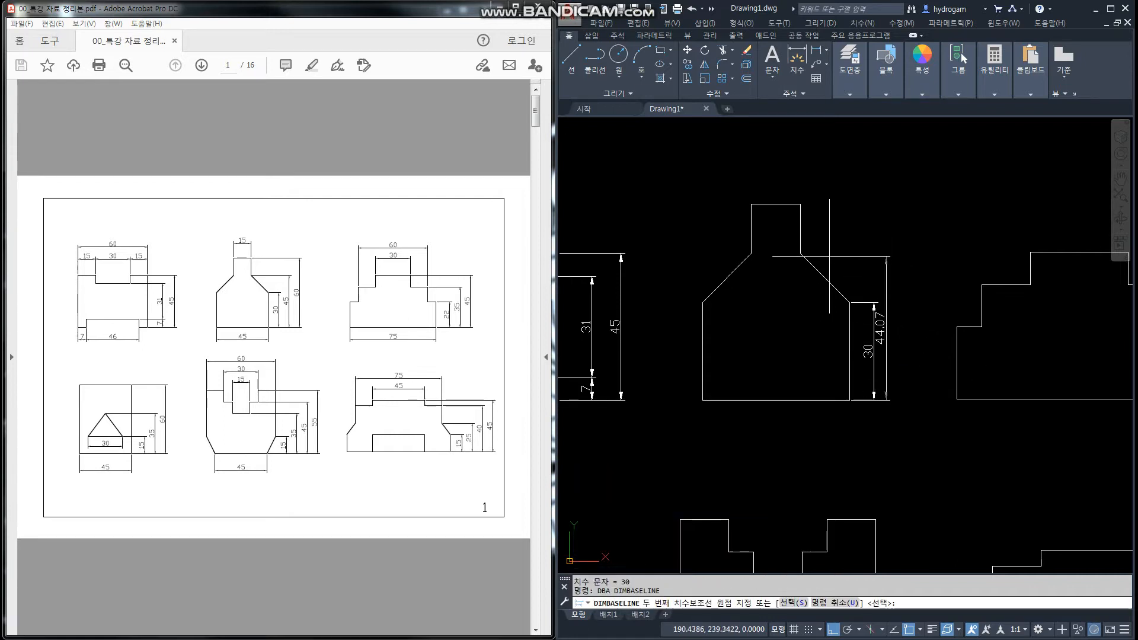
{"action": "left_click", "coordinate": [800, 253]}
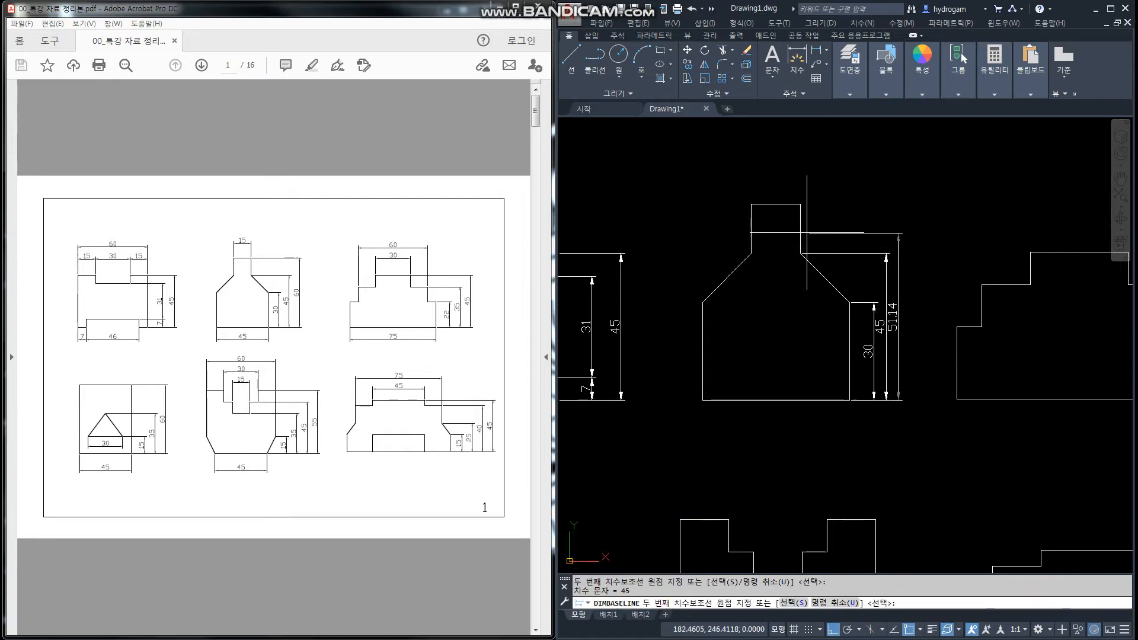
{"action": "left_click", "coordinate": [801, 205]}
{"action": "key", "text": "Return"}
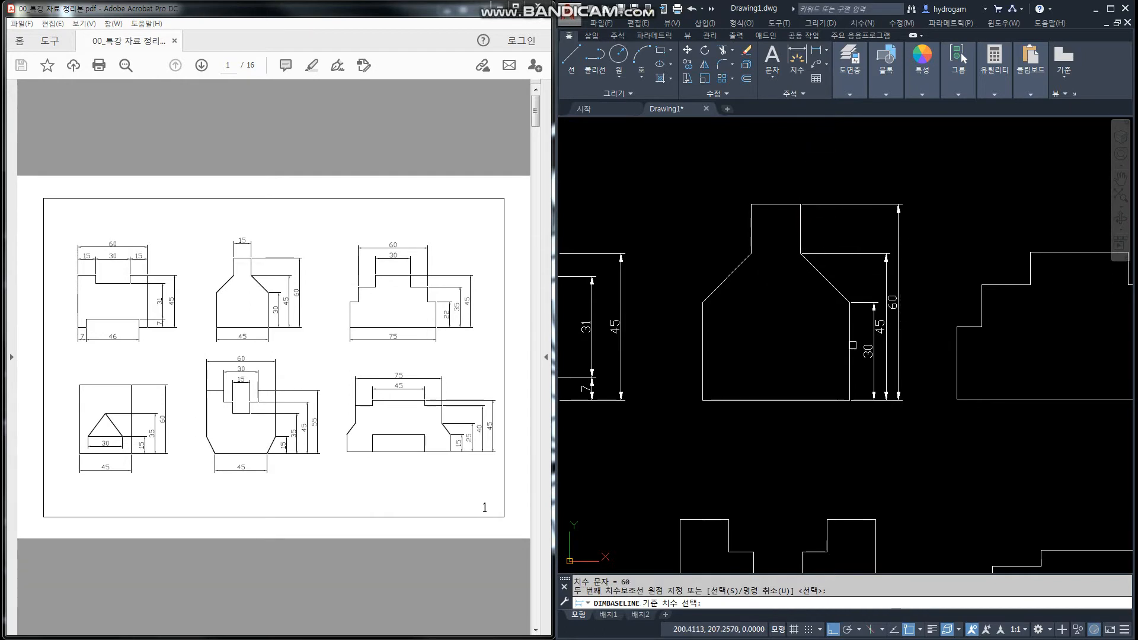
{"action": "key", "text": "Escape"}
Turn off object snap and stretch the second profile's overall height dimension line farther out to the right
{"action": "left_click", "coordinate": [892, 302]}
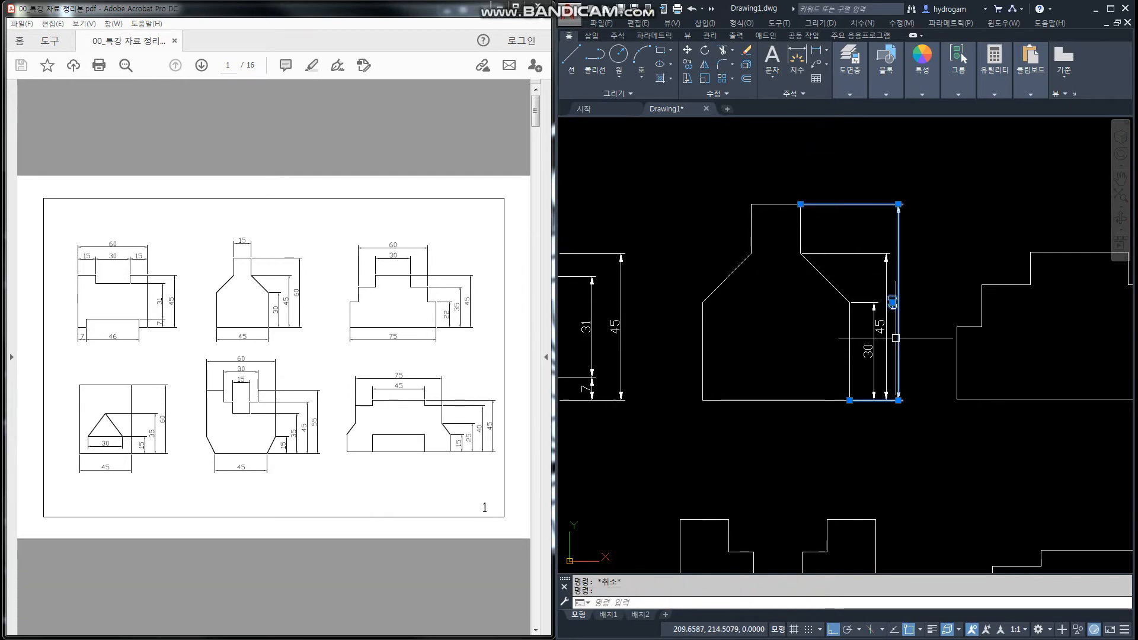
{"action": "left_click", "coordinate": [892, 302]}
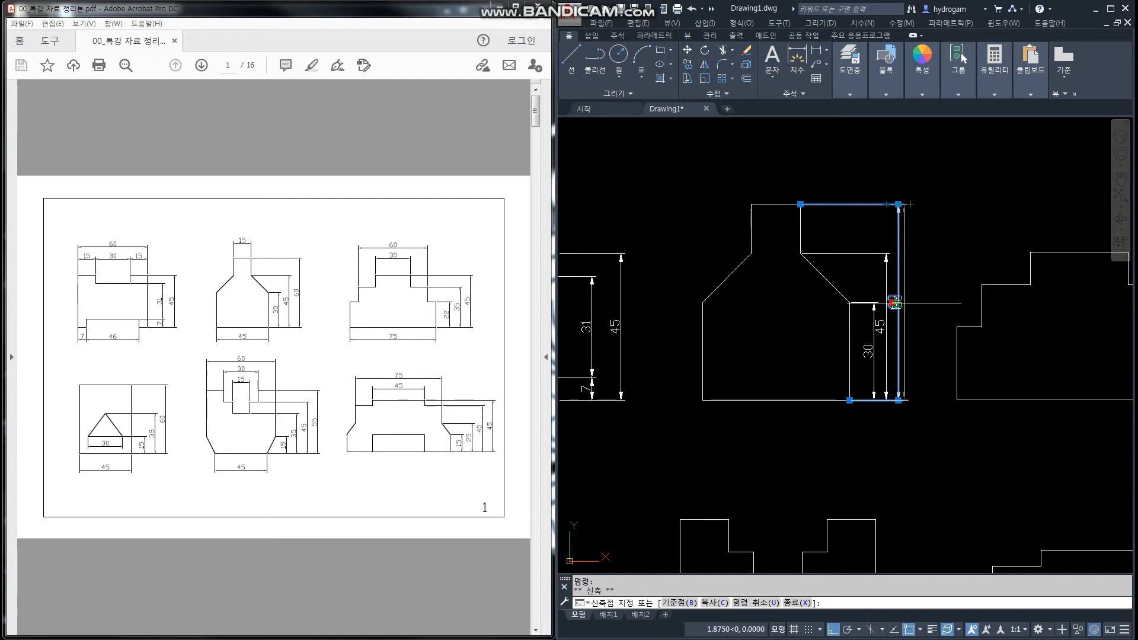
{"action": "key", "text": "F3"}
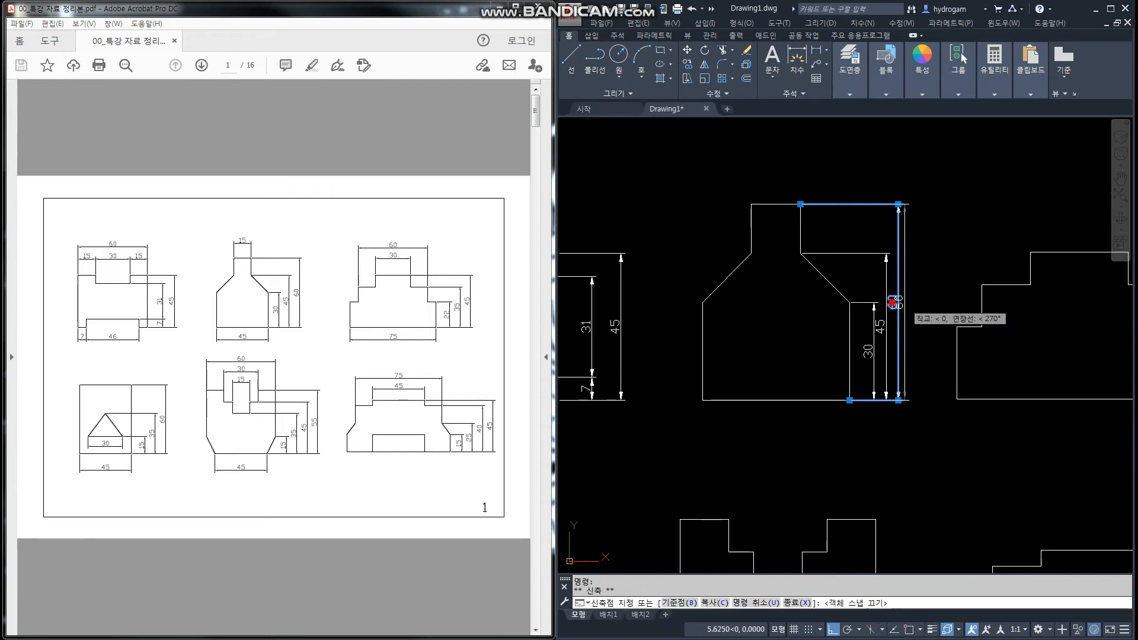
{"action": "scroll", "coordinate": [893, 302], "scroll_direction": "up", "scroll_amount": 2}
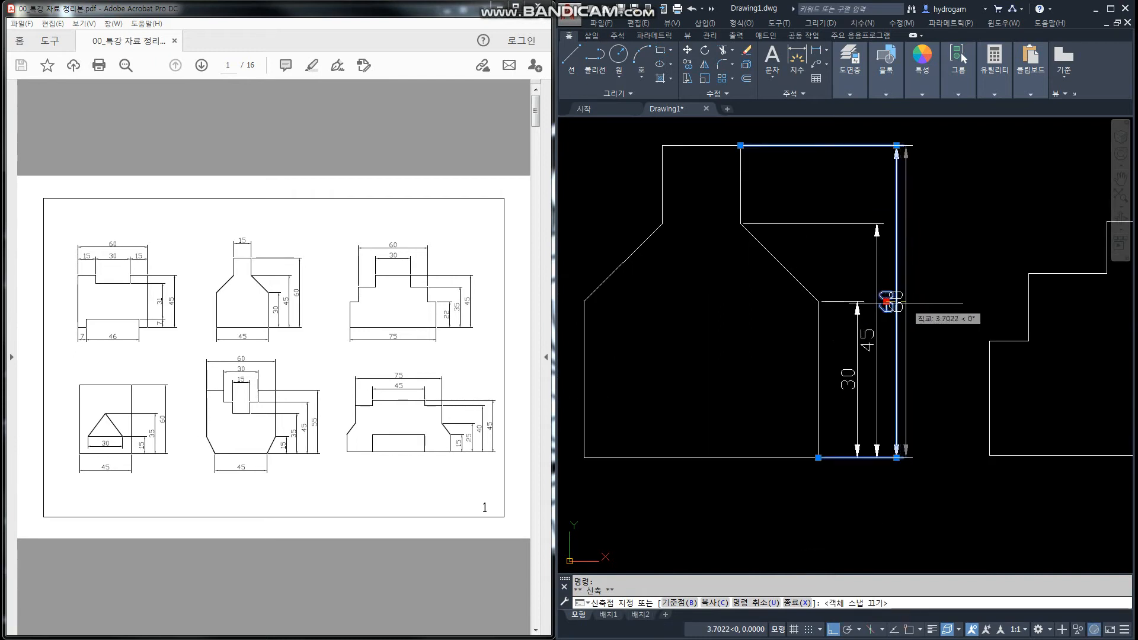
{"action": "left_click", "coordinate": [892, 303]}
{"action": "mouse_move", "coordinate": [906, 301]}
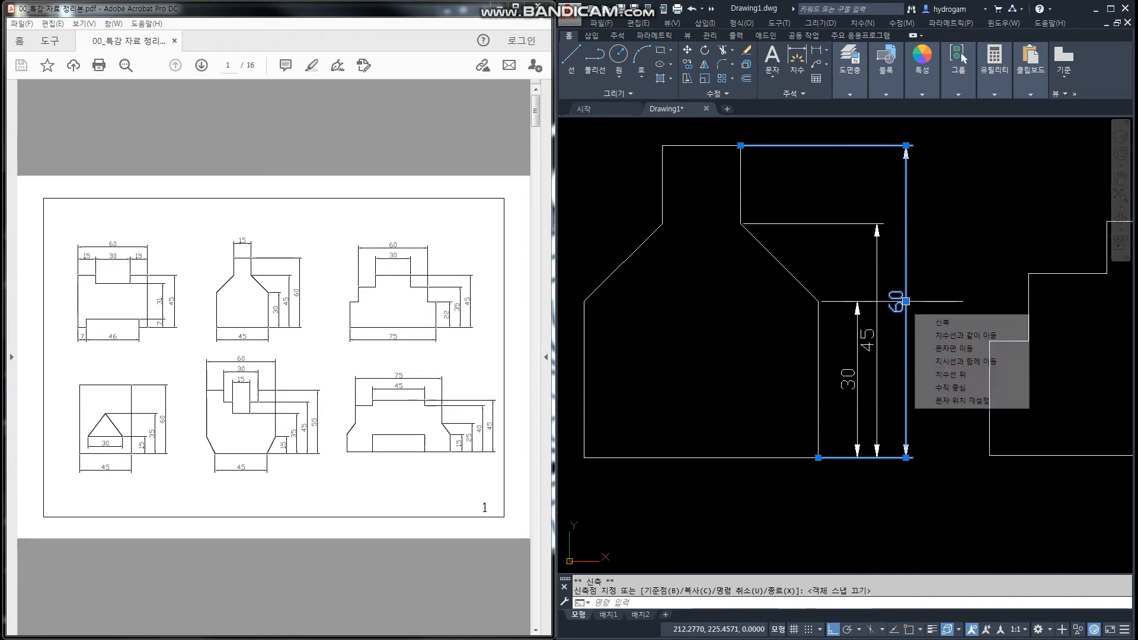
{"action": "left_click", "coordinate": [918, 302]}
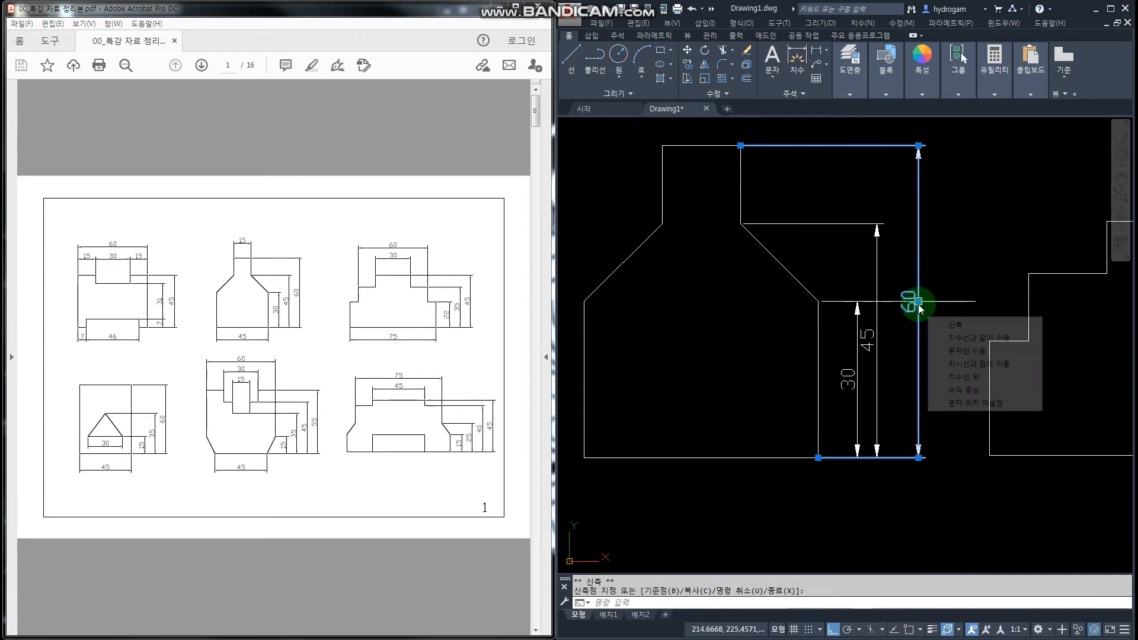
{"action": "left_click", "coordinate": [918, 302]}
Shift the second profile's 45 height dimension line outward so the three stacked height dimensions are spaced apart
{"action": "left_click", "coordinate": [866, 339]}
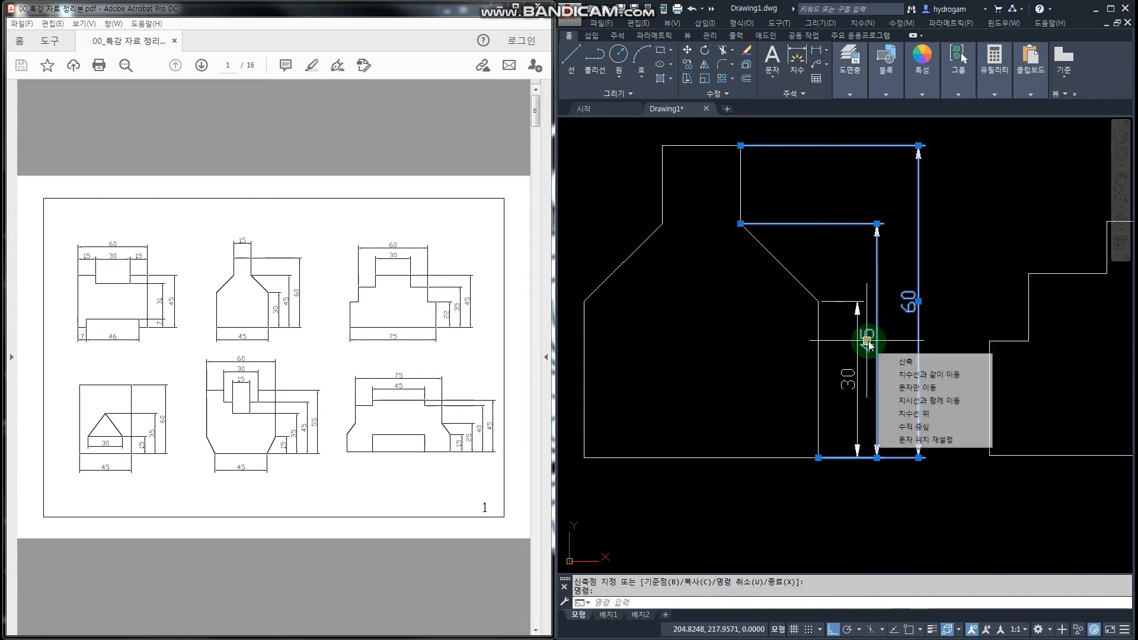
{"action": "left_click", "coordinate": [867, 340]}
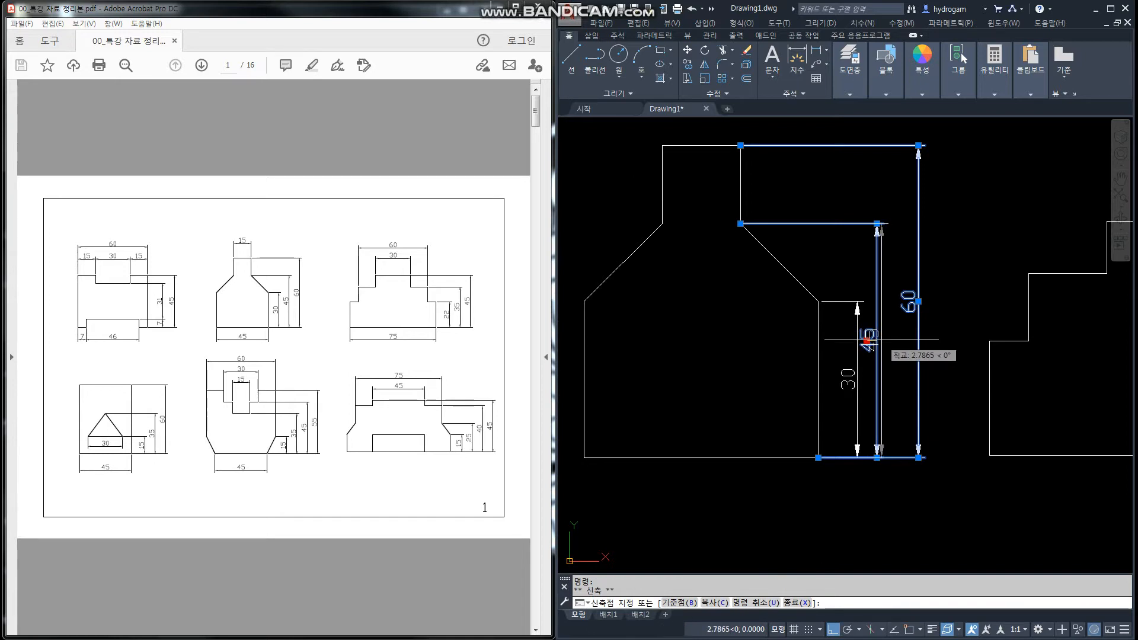
{"action": "left_click", "coordinate": [887, 346]}
{"action": "key", "text": "Escape"}
{"action": "key", "text": "Escape"}
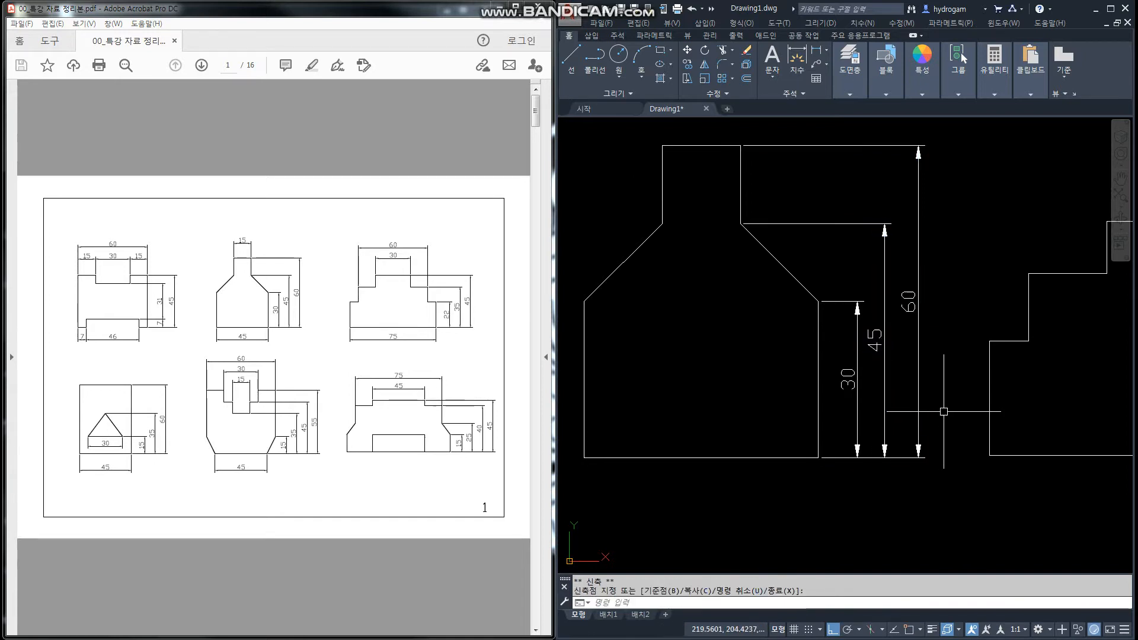
{"action": "scroll", "coordinate": [951, 382], "scroll_direction": "down", "scroll_amount": 4}
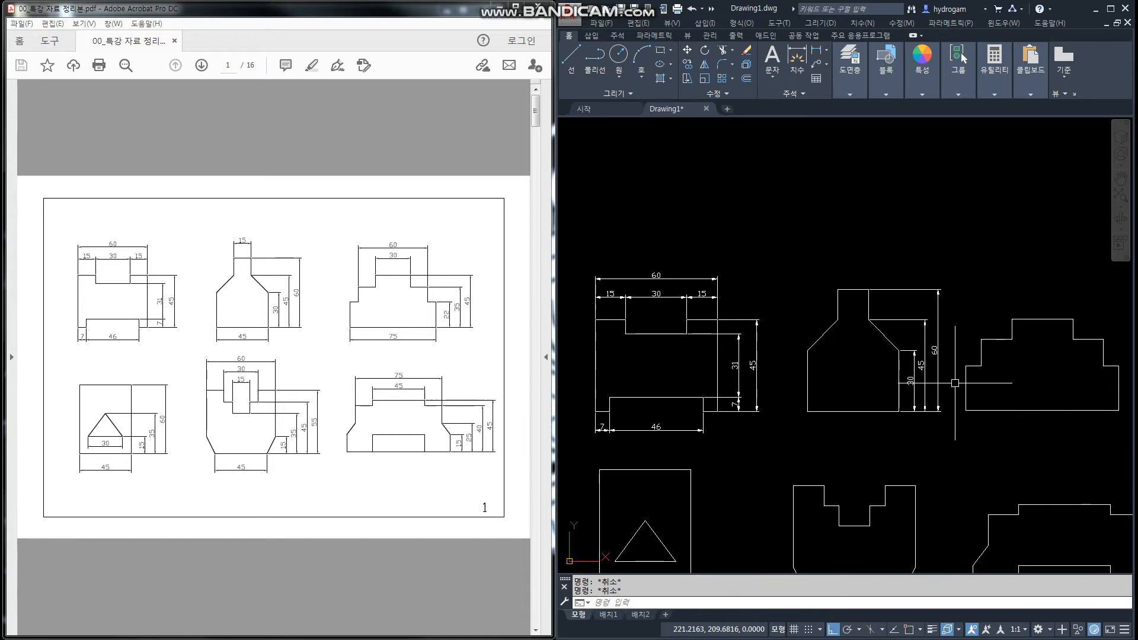
{"action": "scroll", "coordinate": [948, 380], "scroll_direction": "down", "scroll_amount": 2}
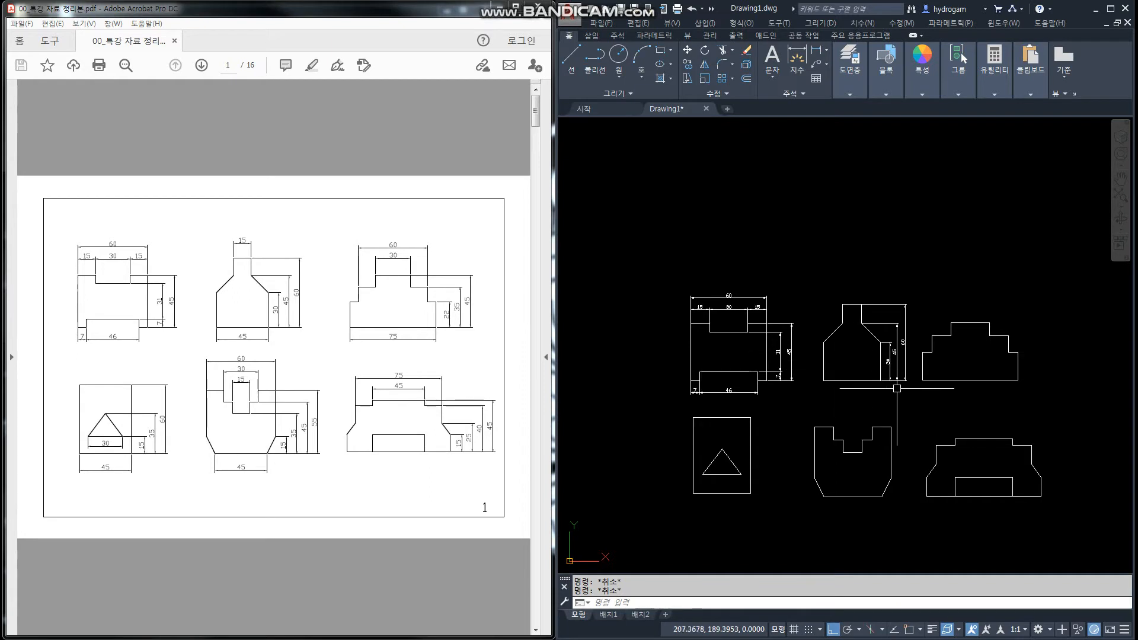
{"action": "left_click", "coordinate": [862, 23]}
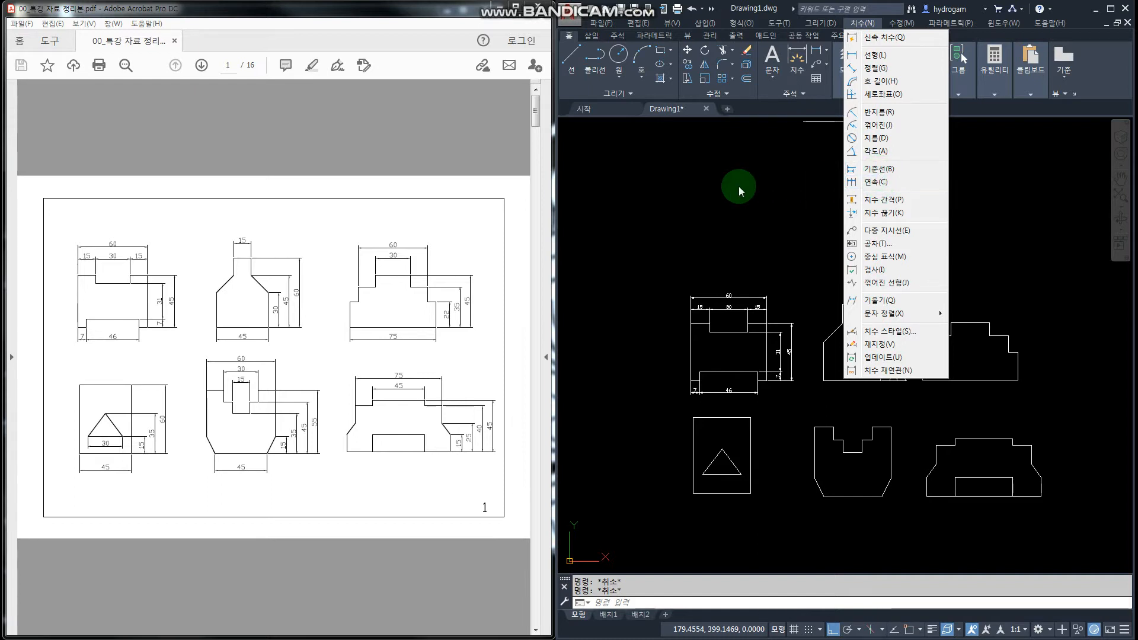
{"action": "left_click", "coordinate": [755, 216]}
{"action": "left_click", "coordinate": [785, 240]}
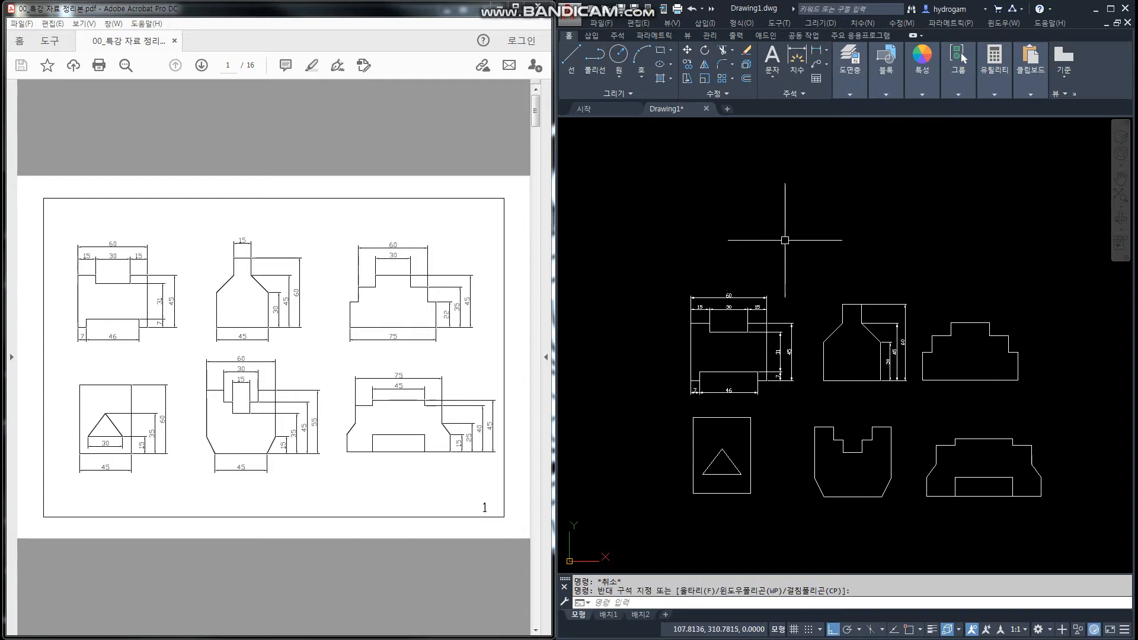
{"action": "key", "text": "Escape"}
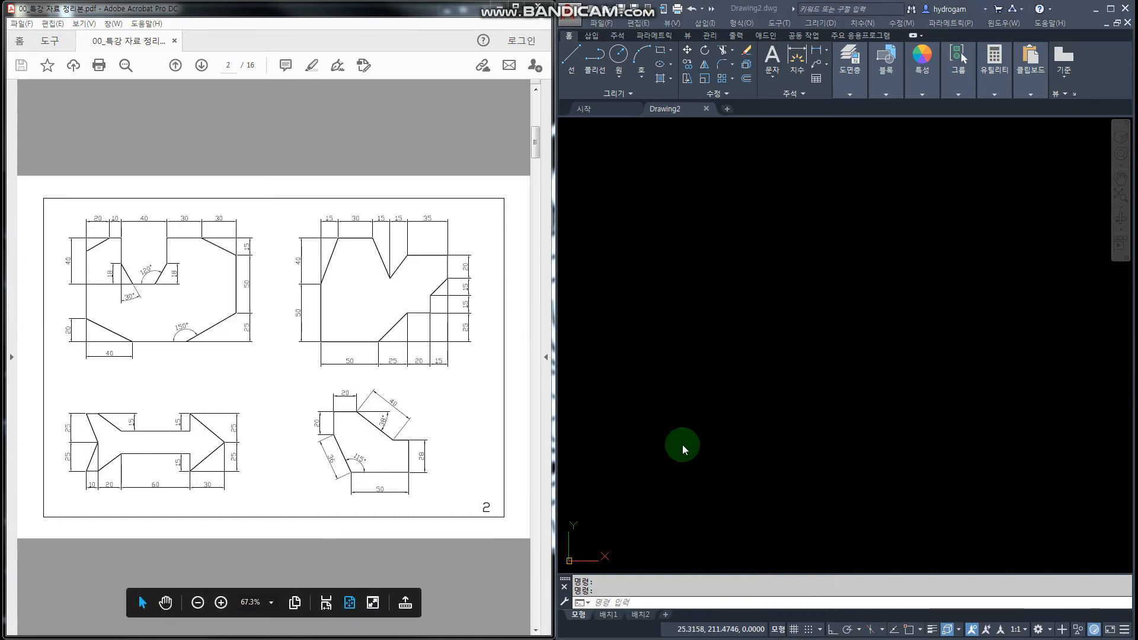
{"action": "left_click", "coordinate": [690, 386]}
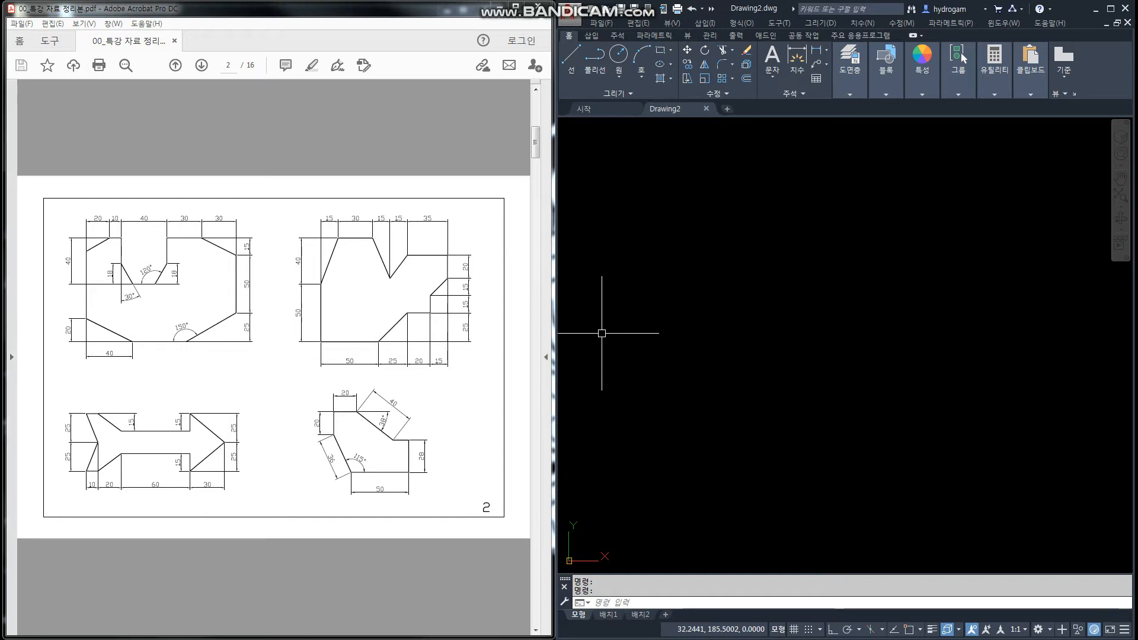
{"action": "key", "text": "alt+Tab"}
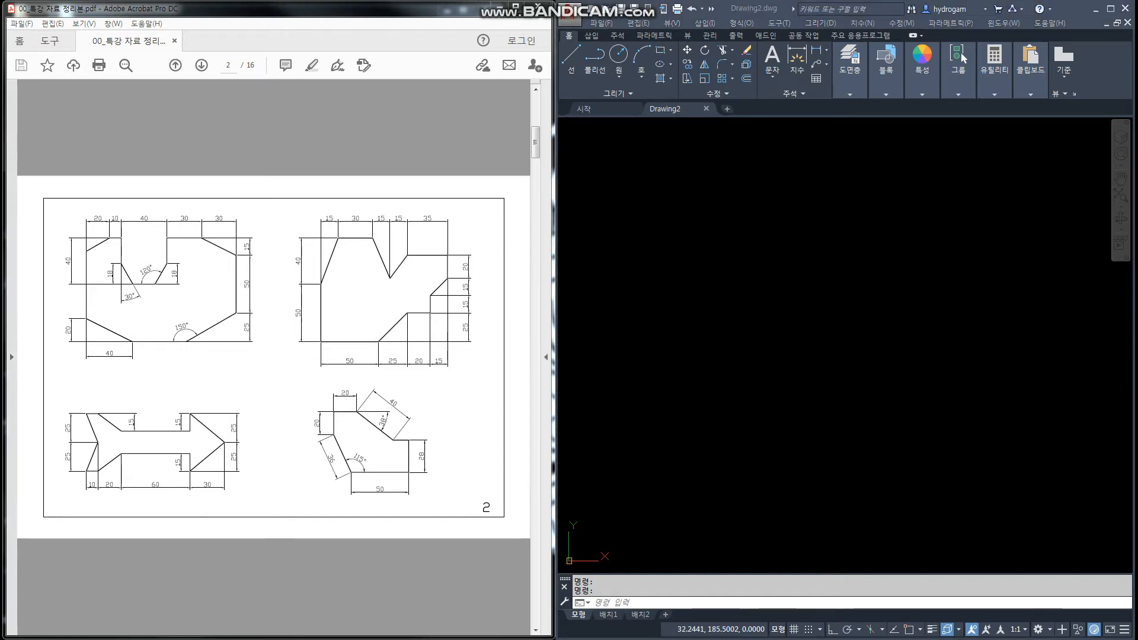
{"action": "left_click", "coordinate": [203, 479]}
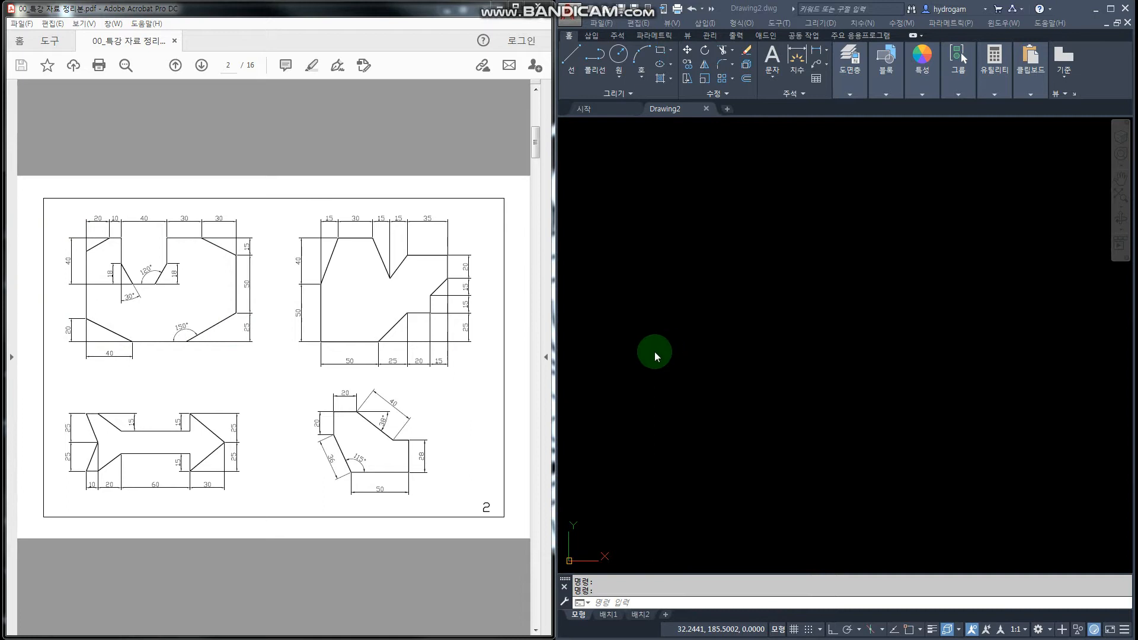
{"action": "left_click", "coordinate": [655, 351]}
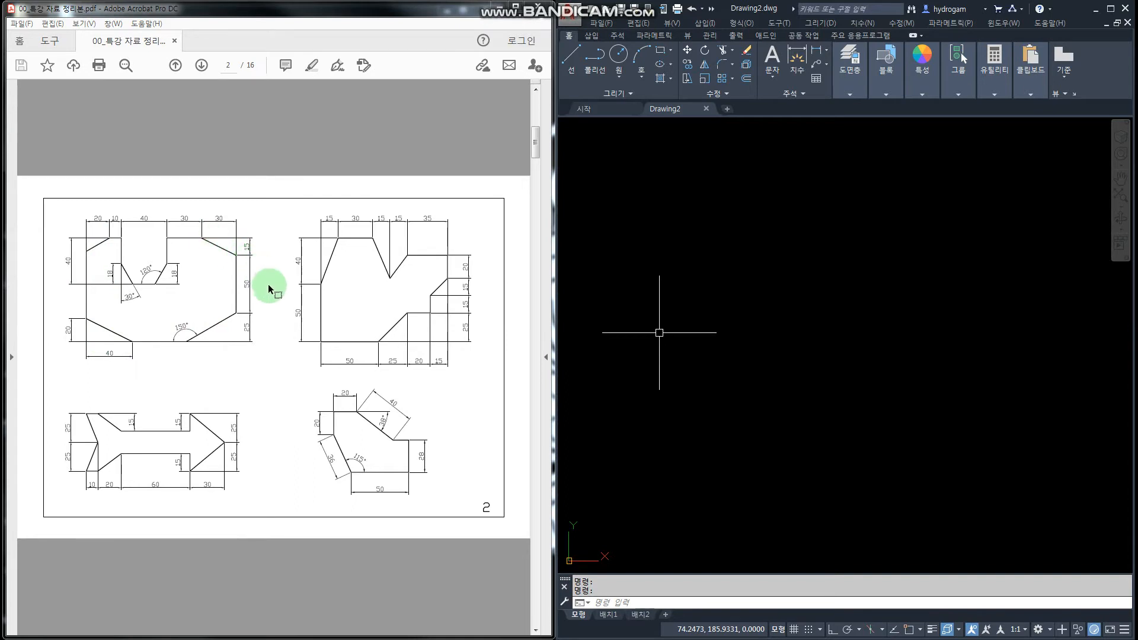
{"action": "left_click", "coordinate": [741, 316]}
{"action": "left_click", "coordinate": [701, 373]}
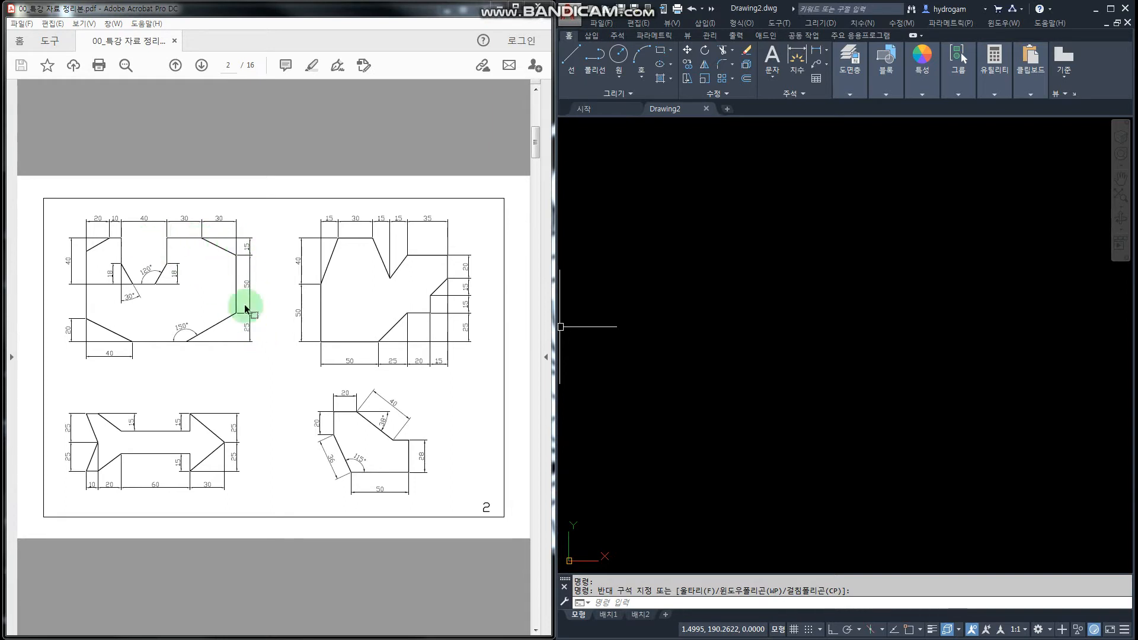
{"action": "key", "text": "Escape"}
{"action": "key", "text": "Escape"}
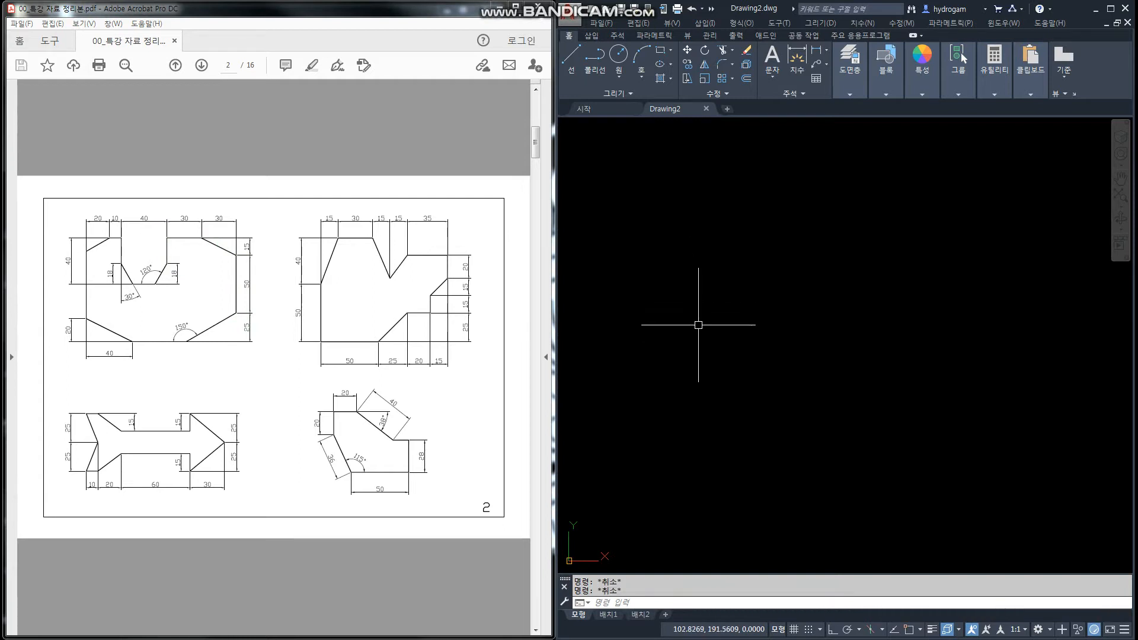
{"action": "type", "text": "ㅣ"}
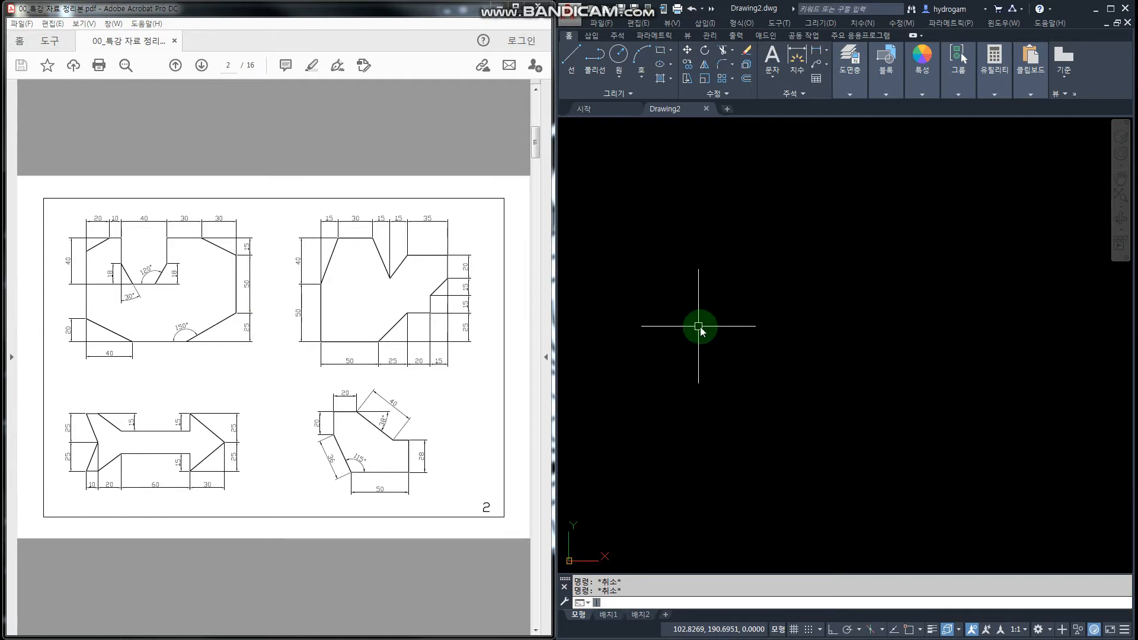
{"action": "key", "text": "space"}
{"action": "left_click", "coordinate": [664, 310]}
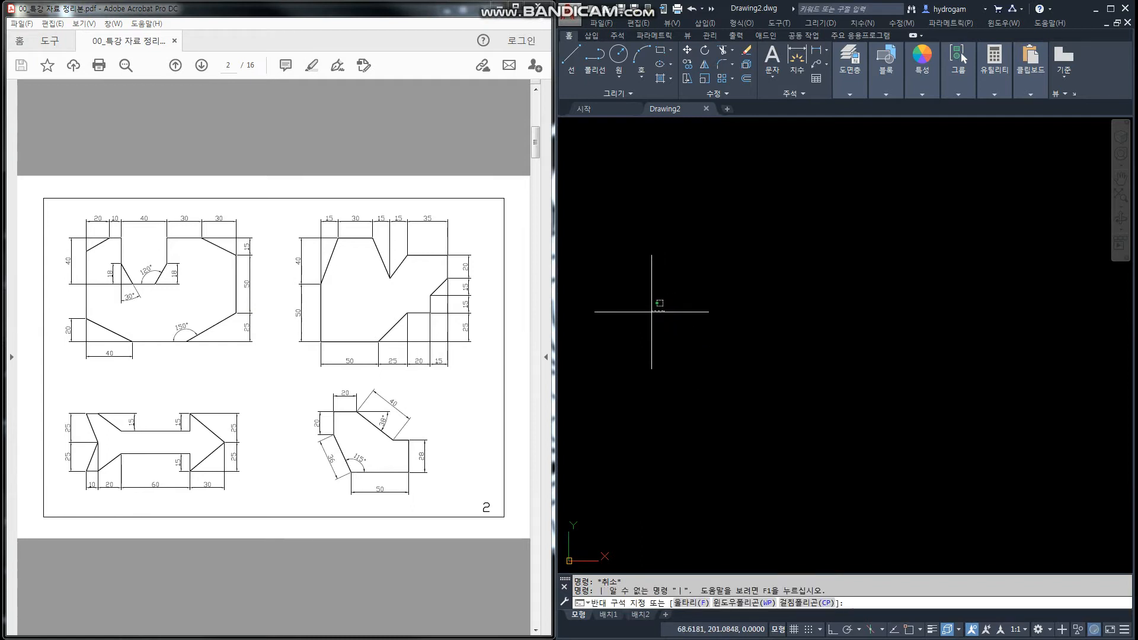
{"action": "key", "text": "Escape"}
With Ortho on, draw the first figure's lower-left corner triangle: 20 down, 40 right, then snap back to its start point
{"action": "type", "text": "l"}
{"action": "key", "text": "space"}
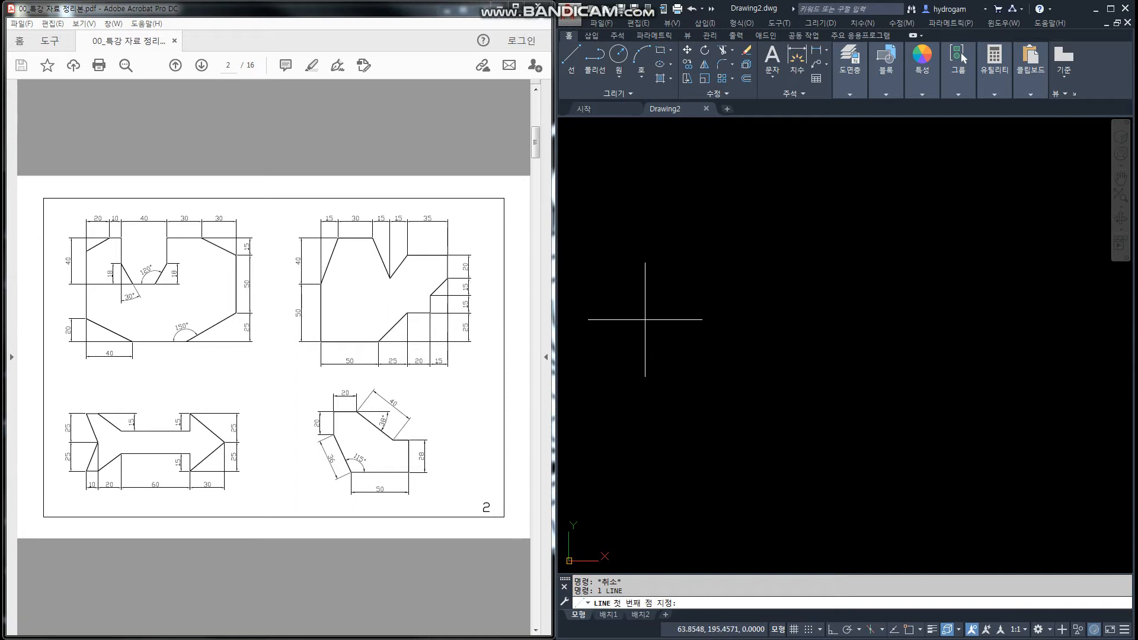
{"action": "left_click", "coordinate": [645, 319]}
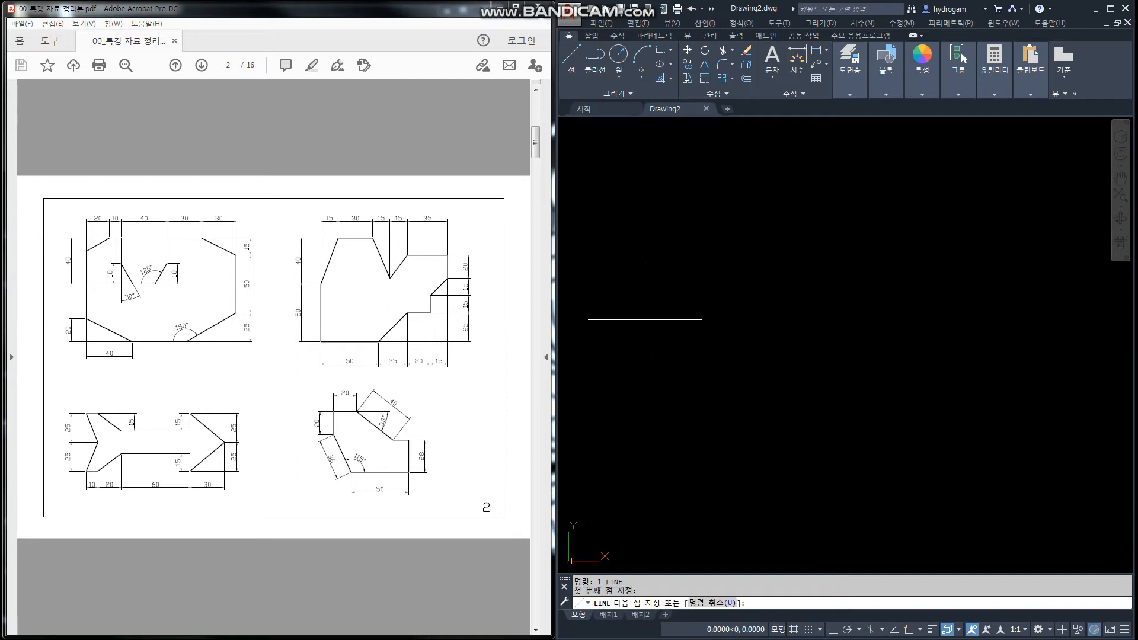
{"action": "key", "text": "F8"}
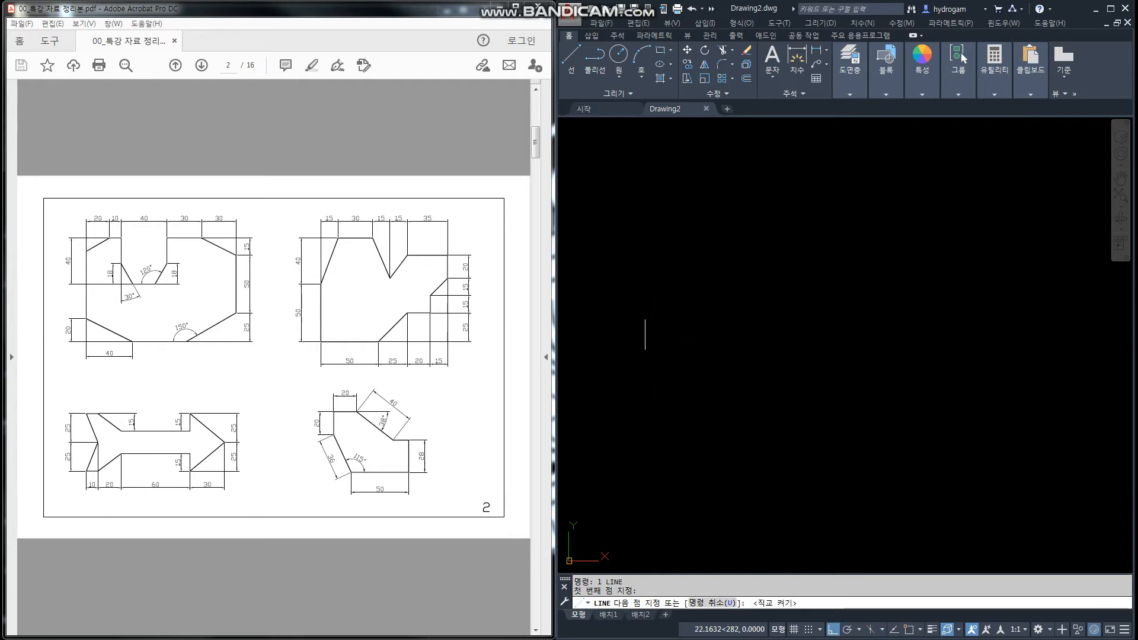
{"action": "type", "text": "20"}
{"action": "key", "text": "Return"}
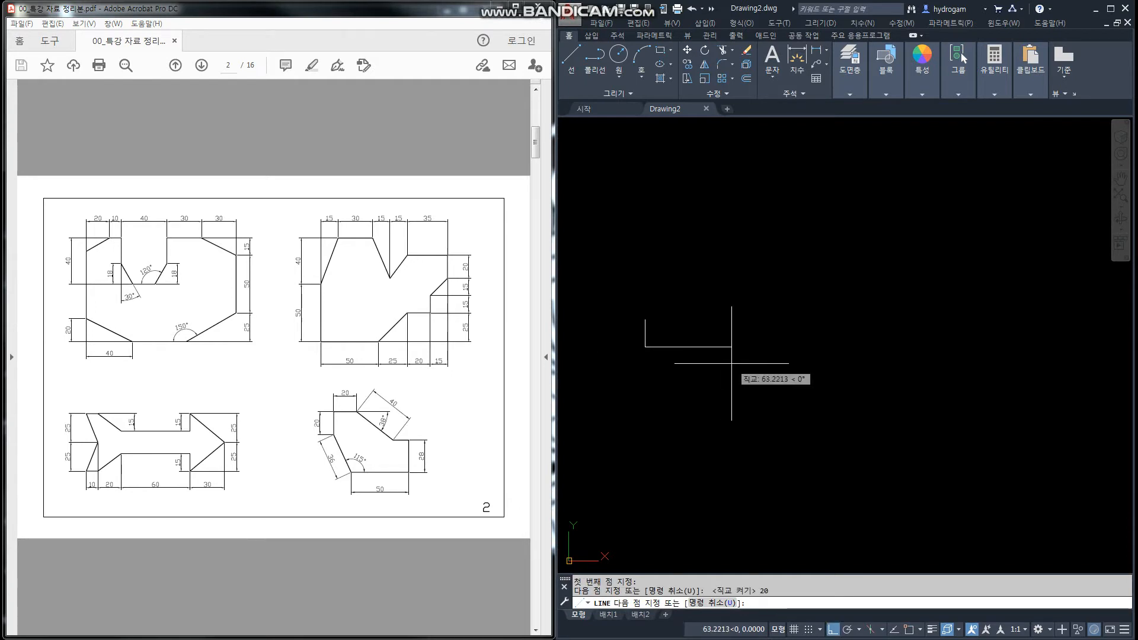
{"action": "type", "text": "40"}
{"action": "key", "text": "Return"}
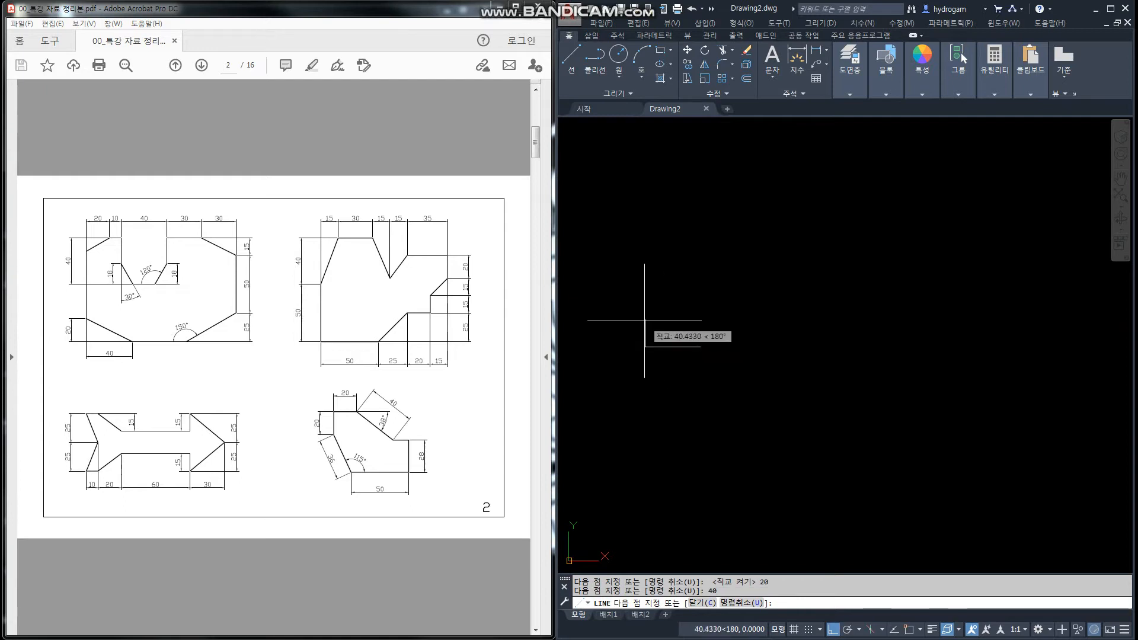
{"action": "key", "text": "F3"}
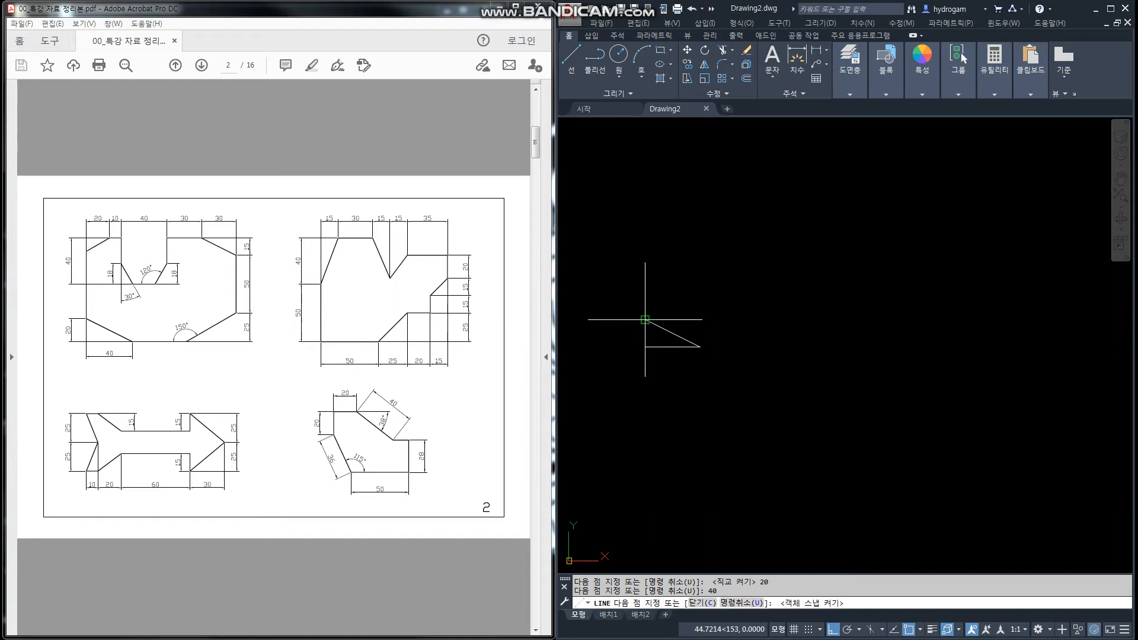
{"action": "left_click", "coordinate": [645, 321]}
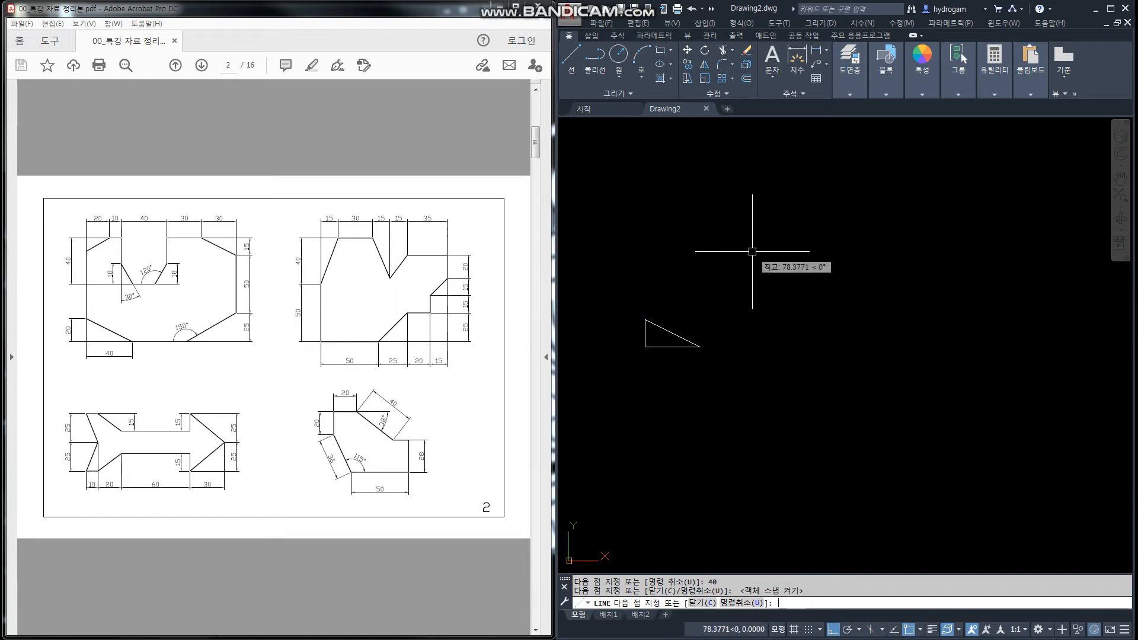
{"action": "key", "text": "Return"}
From the triangle's right corner, draw the figure's base 90 to the right and its right side upward in 25, 50 and 15 segments
{"action": "key", "text": "Return"}
{"action": "left_click", "coordinate": [701, 347]}
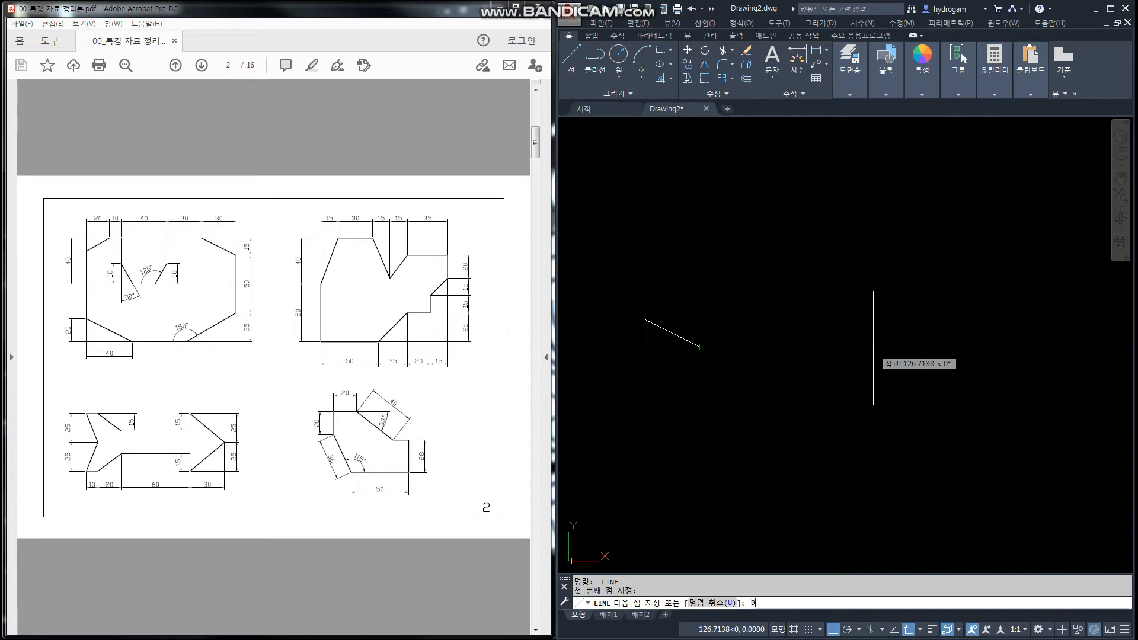
{"action": "type", "text": "0"}
{"action": "key", "text": "Return"}
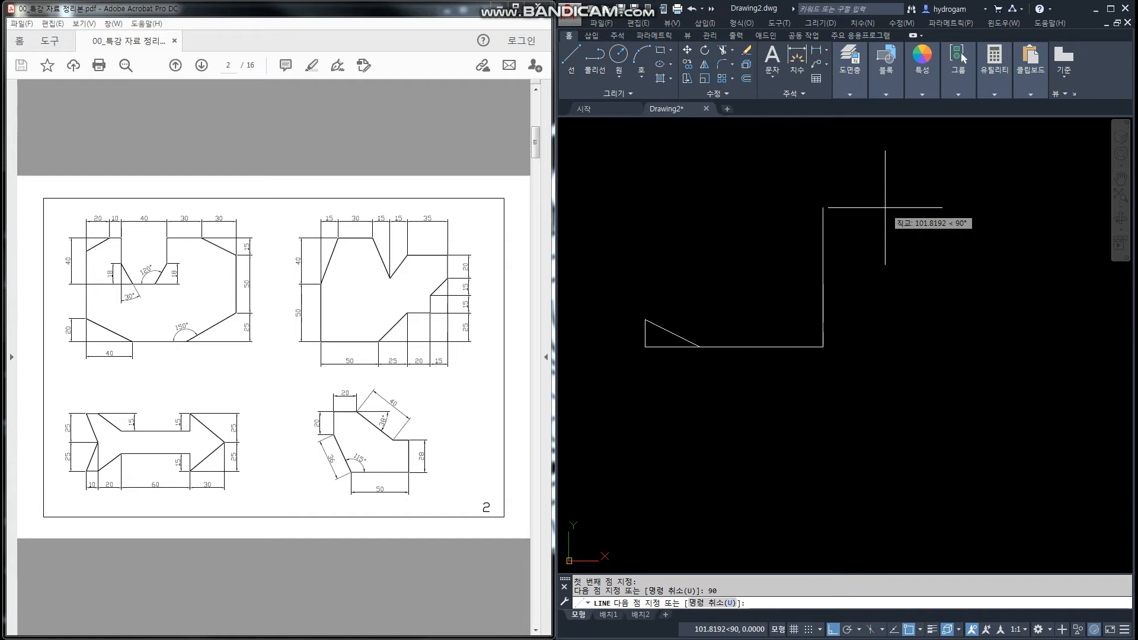
{"action": "key", "text": "Return"}
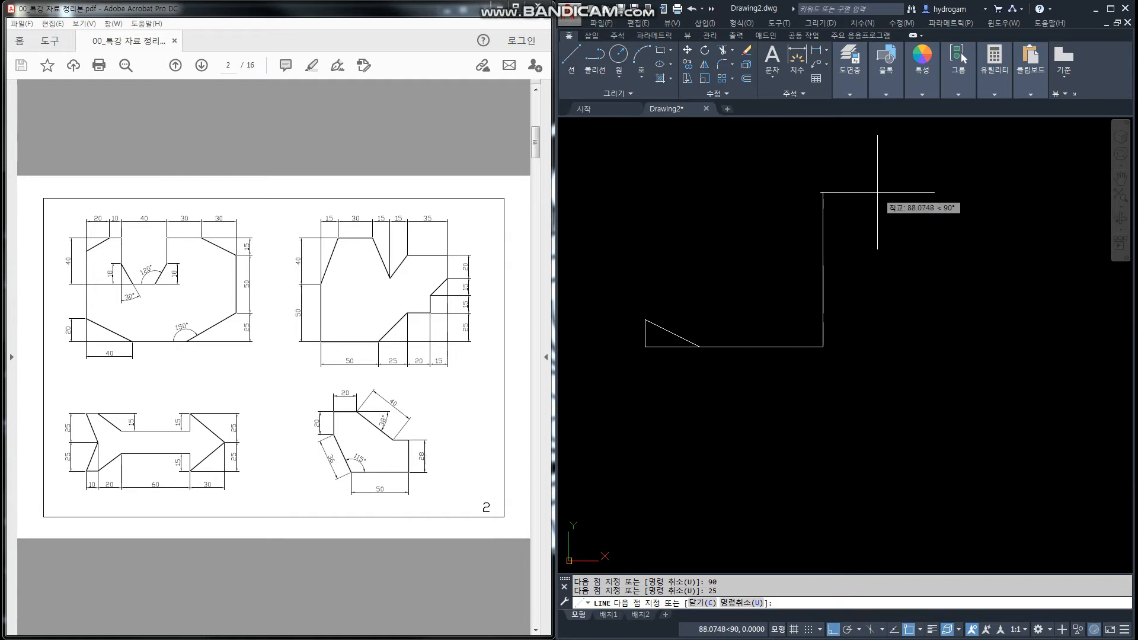
{"action": "type", "text": "50"}
{"action": "key", "text": "Return"}
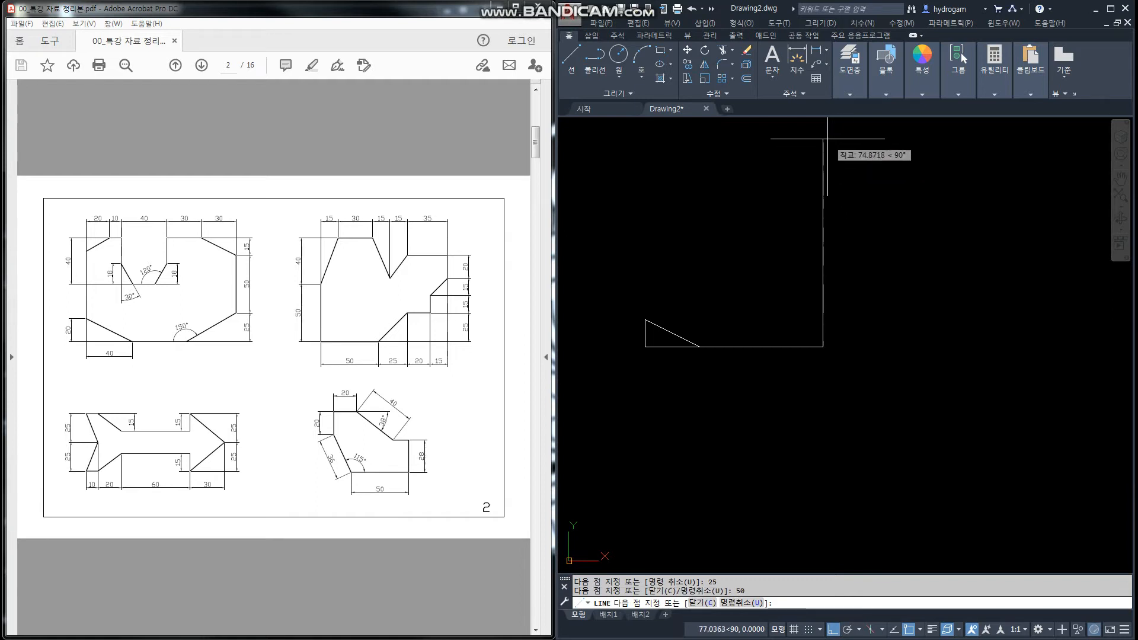
{"action": "type", "text": "15"}
{"action": "key", "text": "Return"}
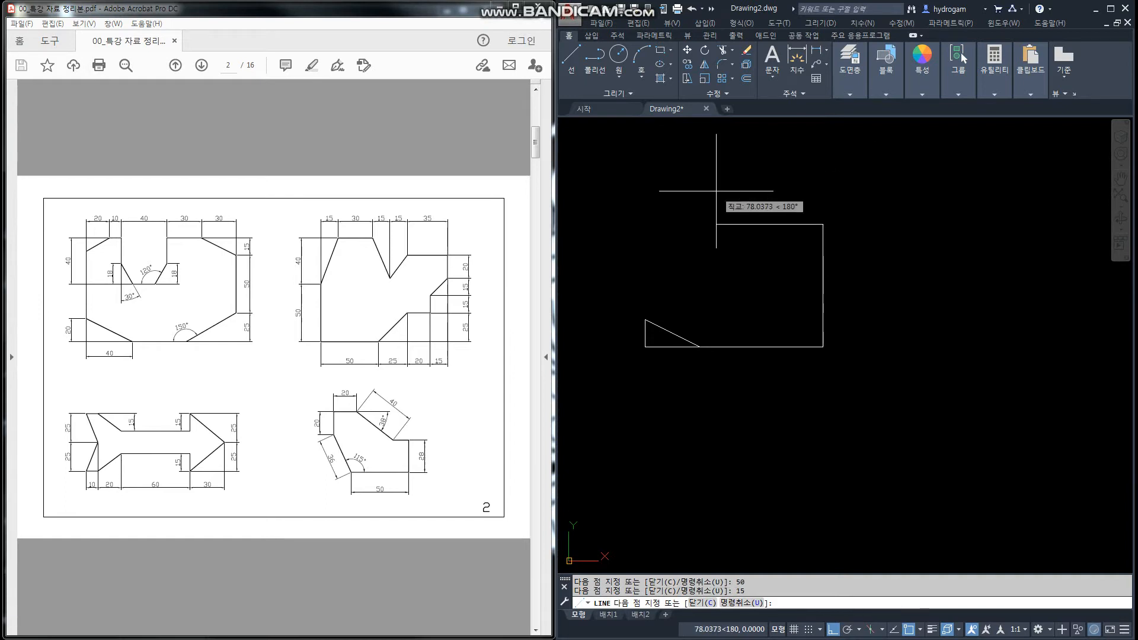
Continue the outline leftward along the top edge with two 30 segments
{"action": "type", "text": "30"}
{"action": "key", "text": "Return"}
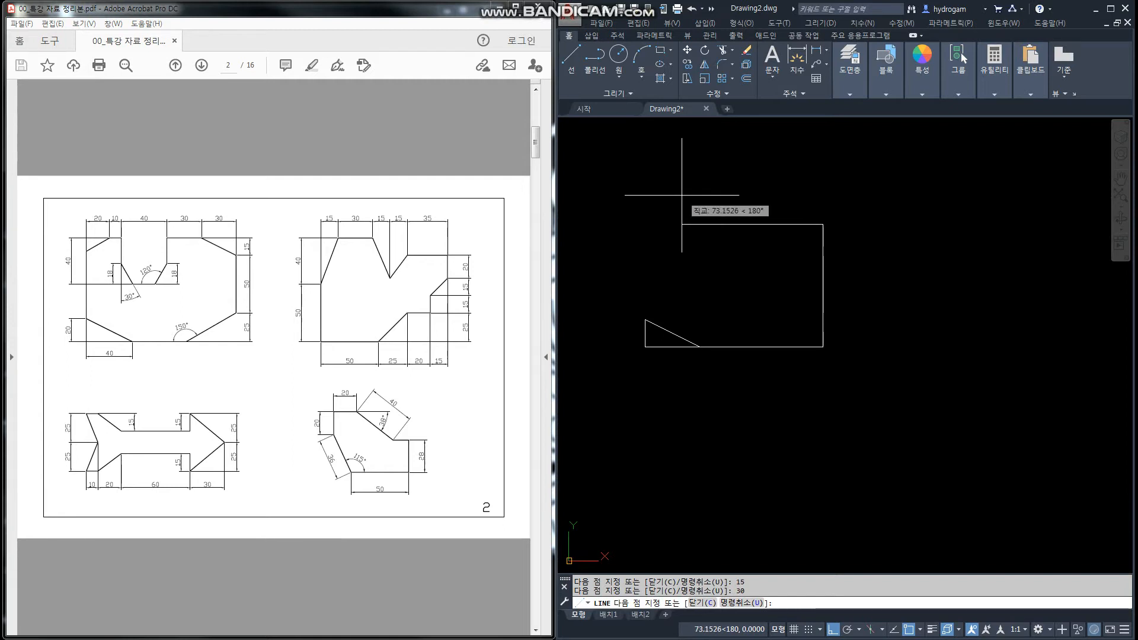
{"action": "type", "text": "30"}
{"action": "key", "text": "Return"}
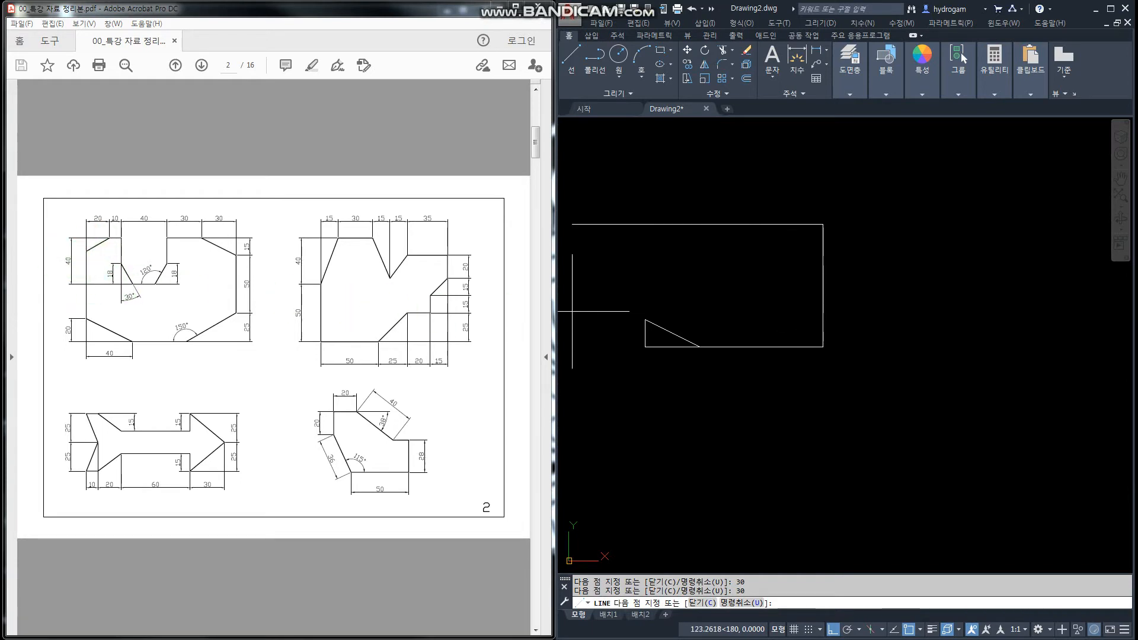
Draw the central notch with segments 22 and 18 down, 40 left, then 18 and 22 up
{"action": "left_click", "coordinate": [741, 300]}
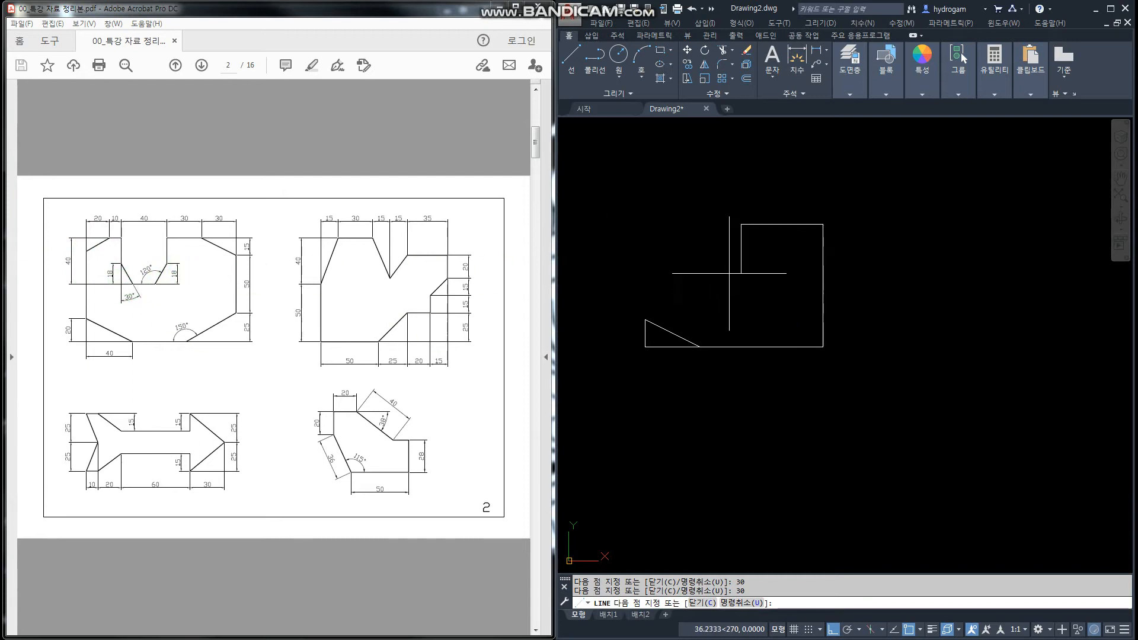
{"action": "type", "text": "22"}
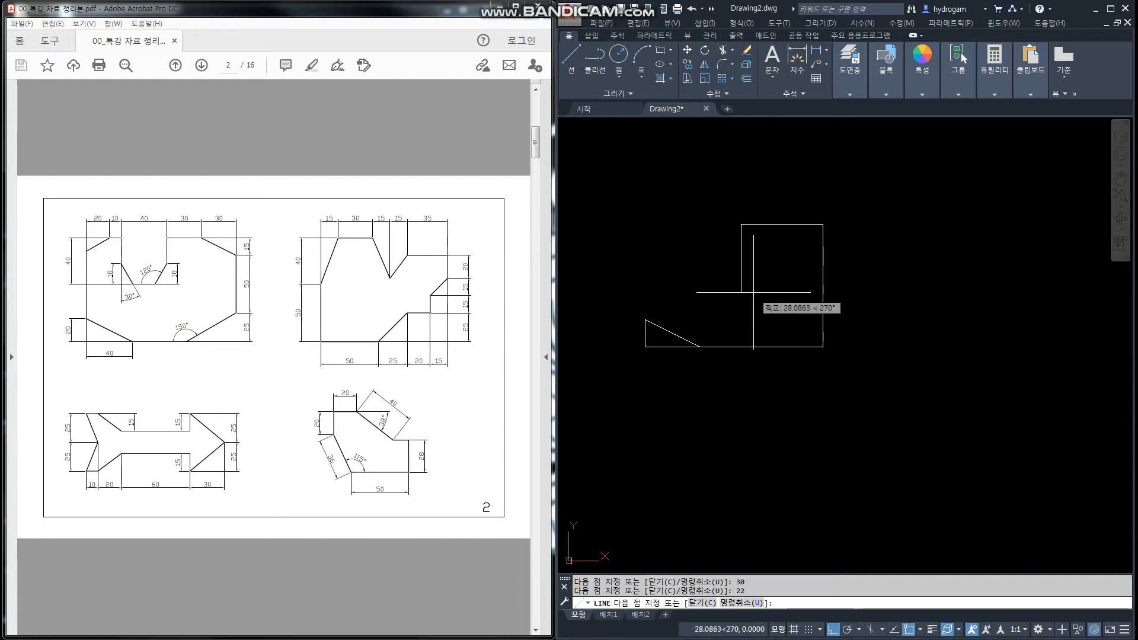
{"action": "type", "text": "18"}
{"action": "key", "text": "Return"}
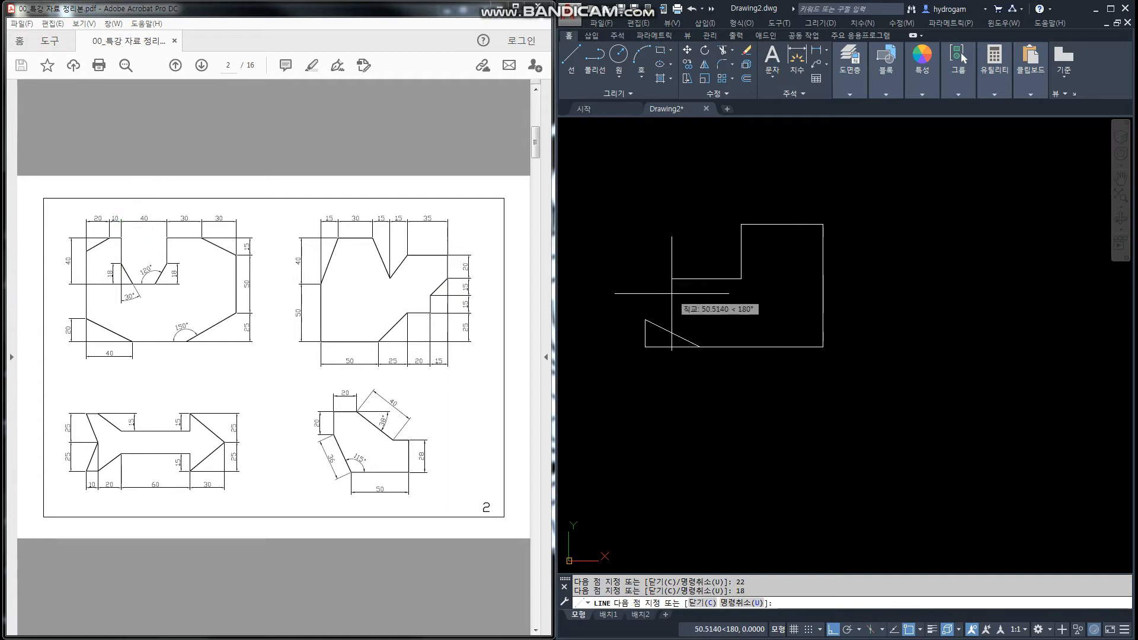
{"action": "key", "text": "Return"}
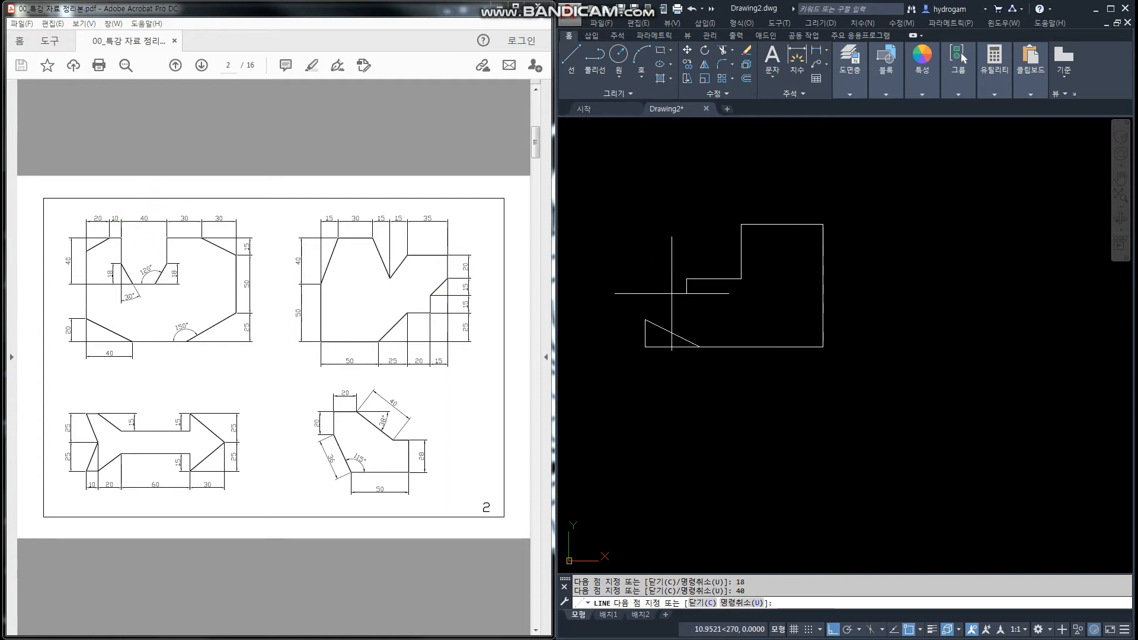
{"action": "type", "text": "1"}
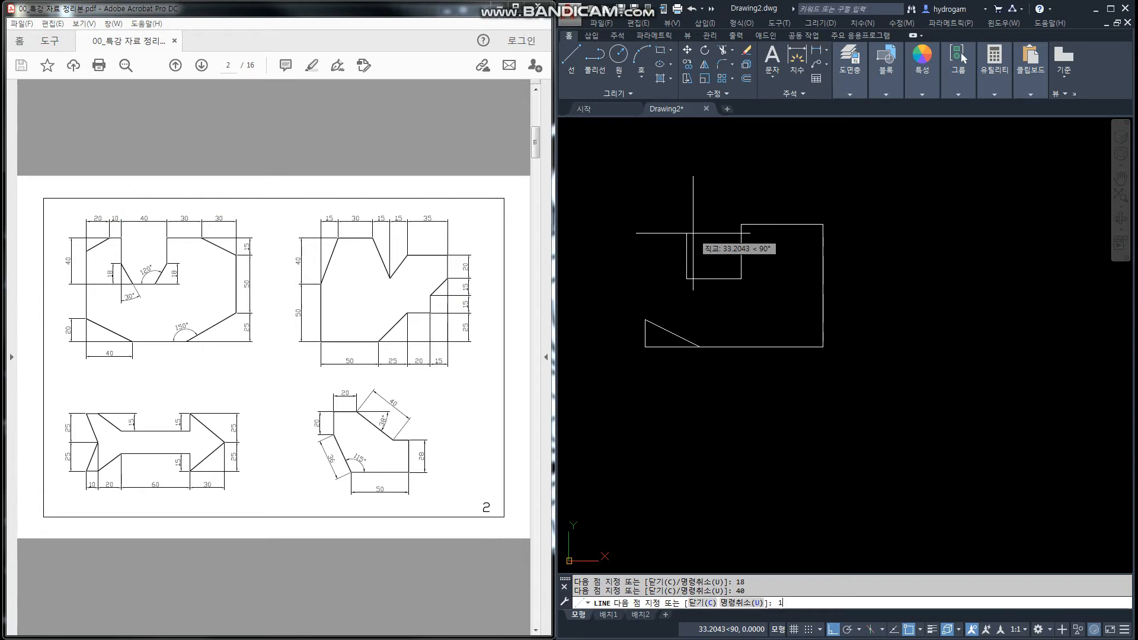
{"action": "type", "text": "8"}
{"action": "key", "text": "Return"}
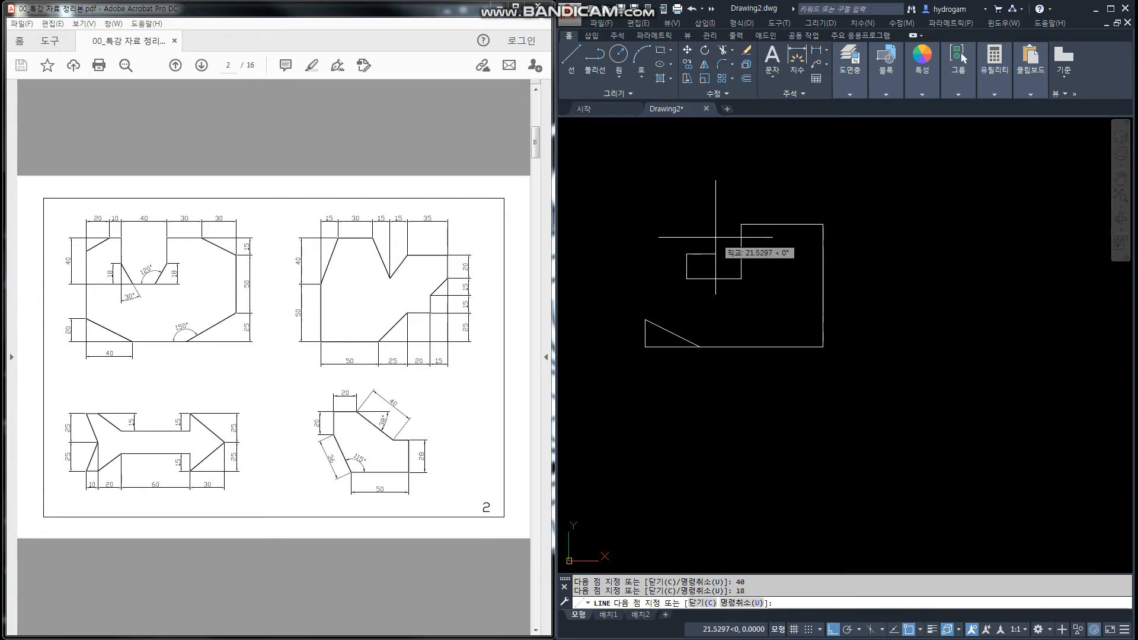
{"action": "type", "text": "22"}
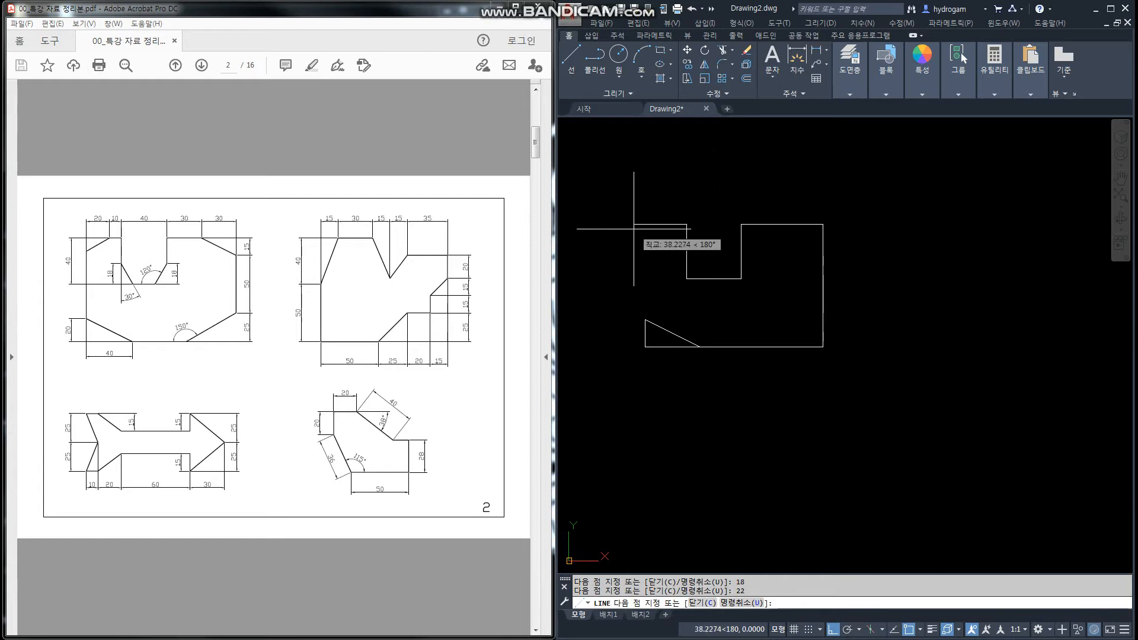
Finish the outline with 10 and 20 segments left, 15 down, and a line down to the triangle's upper corner
{"action": "type", "text": "10"}
{"action": "key", "text": "Return"}
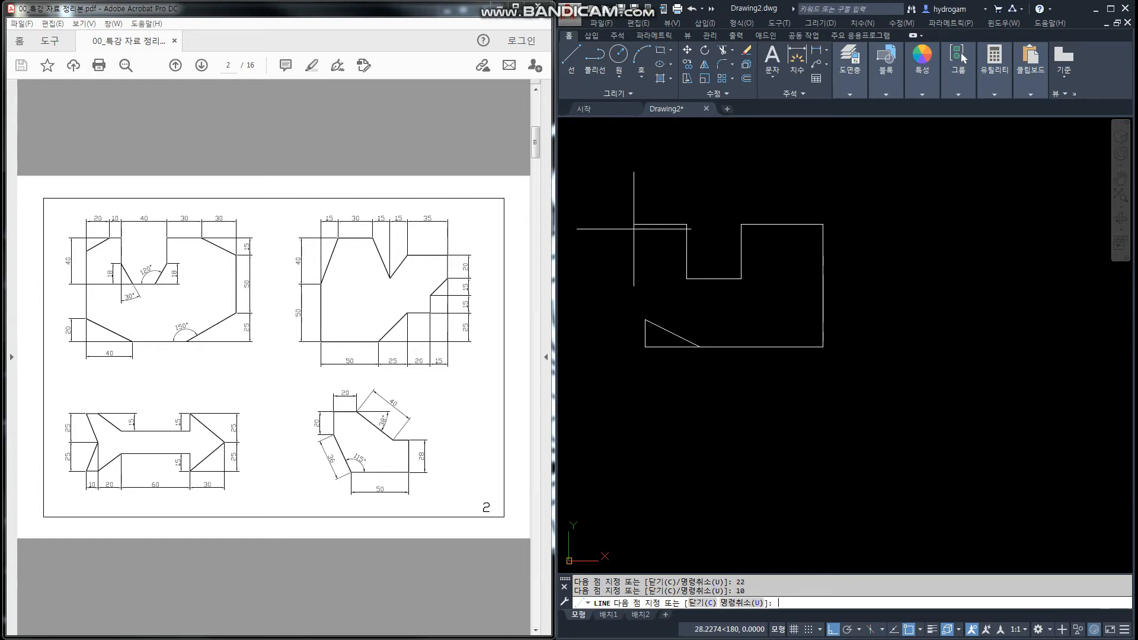
{"action": "type", "text": "20"}
{"action": "key", "text": "Return"}
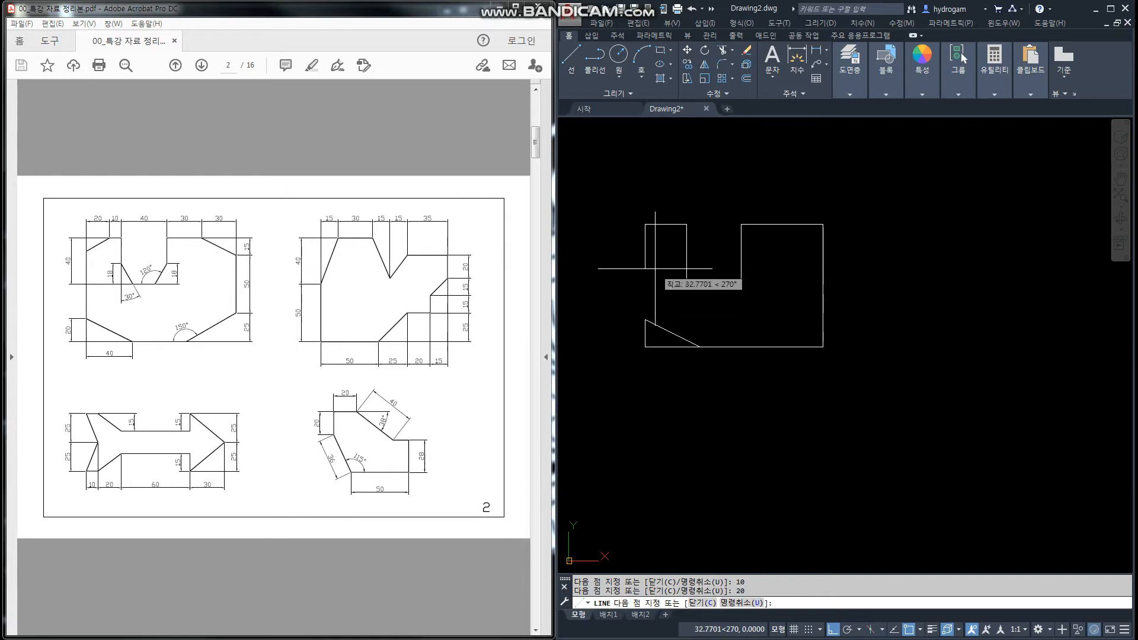
{"action": "key", "text": "Return"}
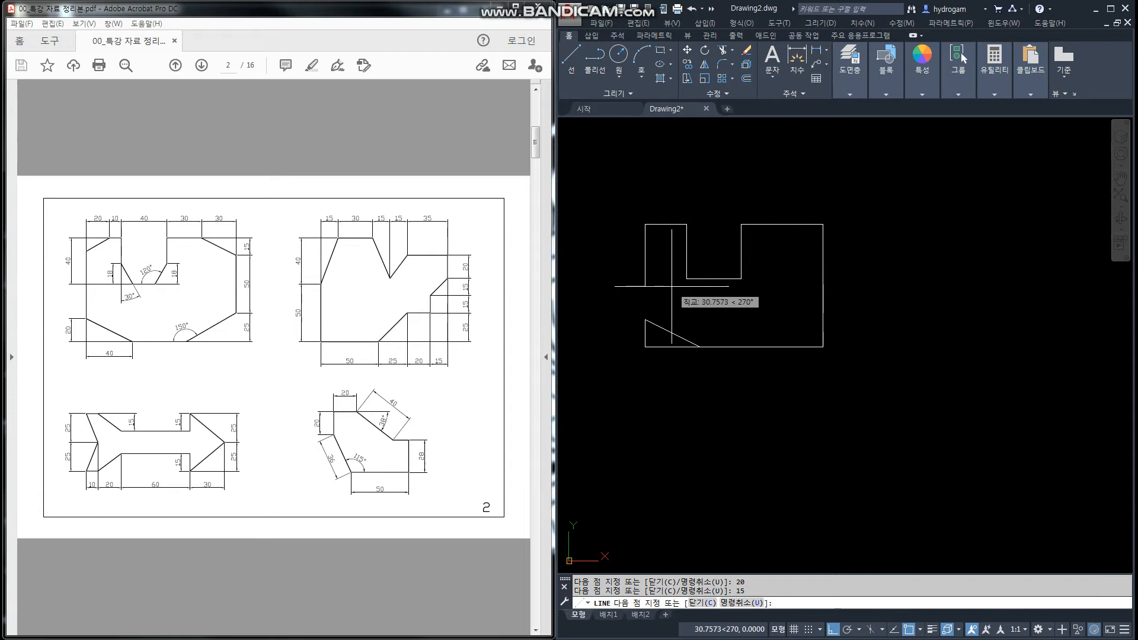
{"action": "left_click", "coordinate": [645, 320]}
{"action": "key", "text": "Return"}
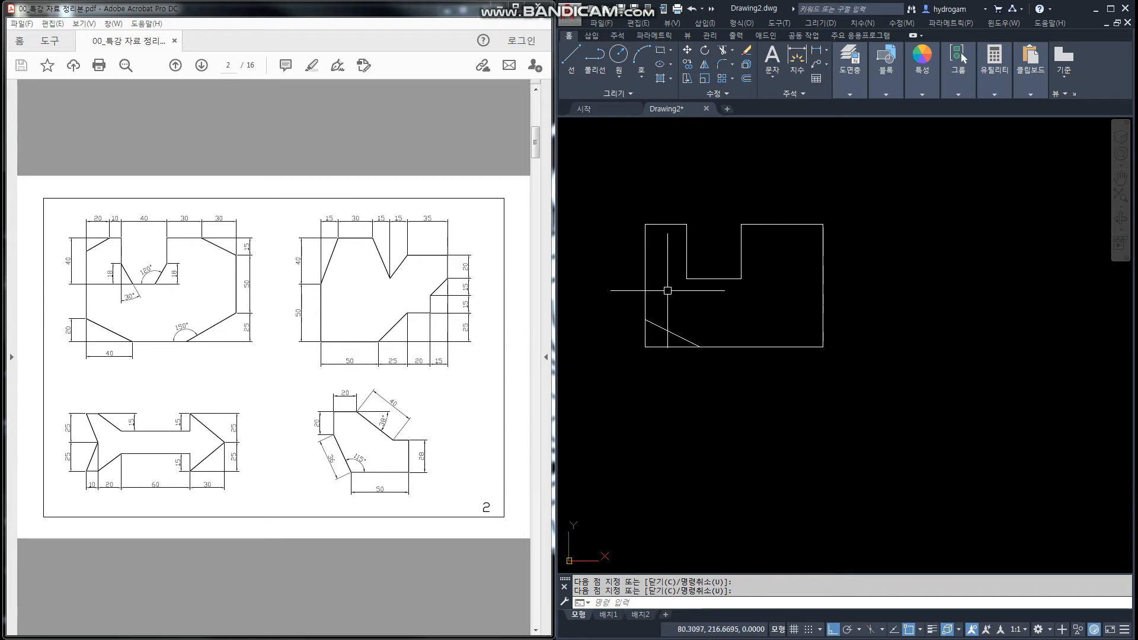
Draw a diagonal line across the figure's upper-left corner between the 15 and 20 segment endpoints
{"action": "type", "text": "l"}
{"action": "key", "text": "Return"}
{"action": "left_click", "coordinate": [645, 241]}
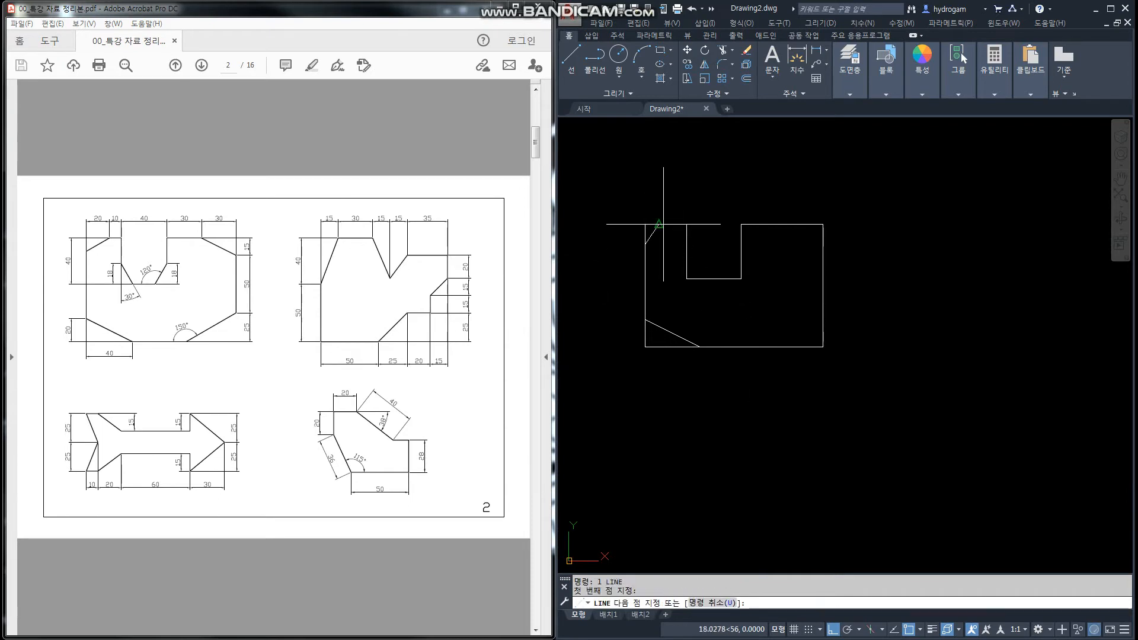
{"action": "left_click", "coordinate": [672, 224]}
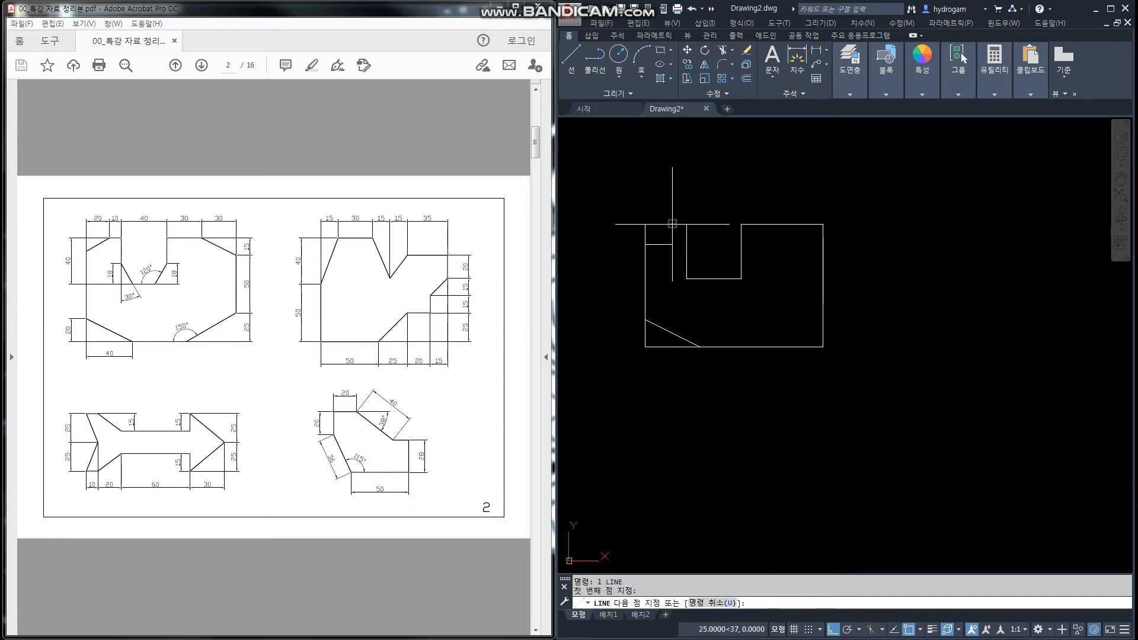
{"action": "key", "text": "Return"}
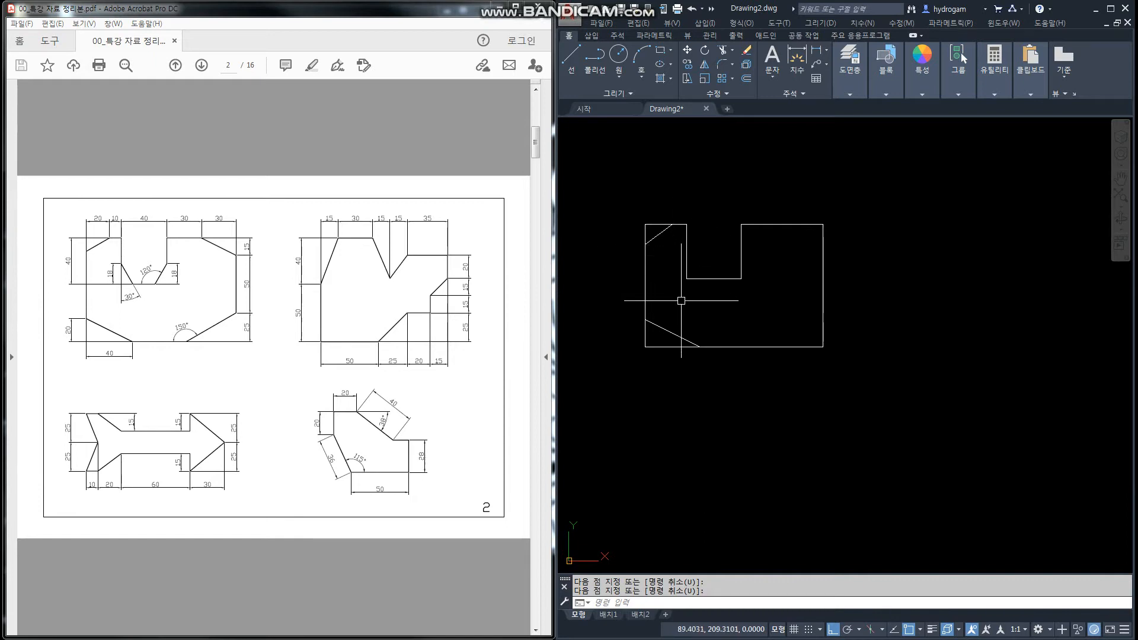
Draw a diagonal line across the upper-right corner between the 30 and 15 segment endpoints
{"action": "key", "text": "Return"}
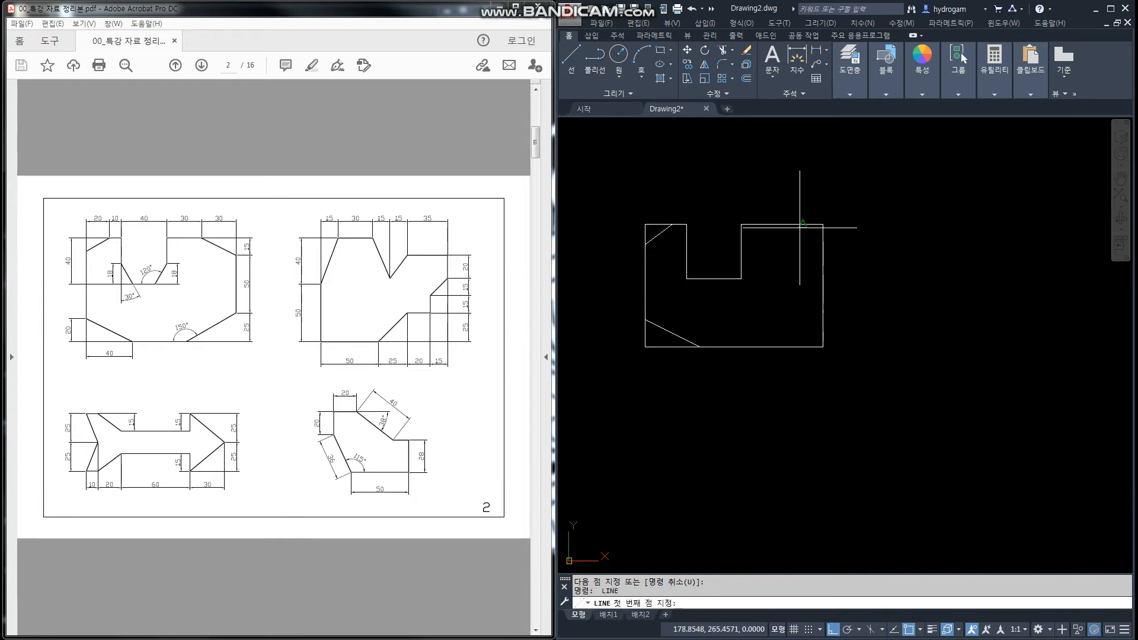
{"action": "left_click", "coordinate": [782, 226]}
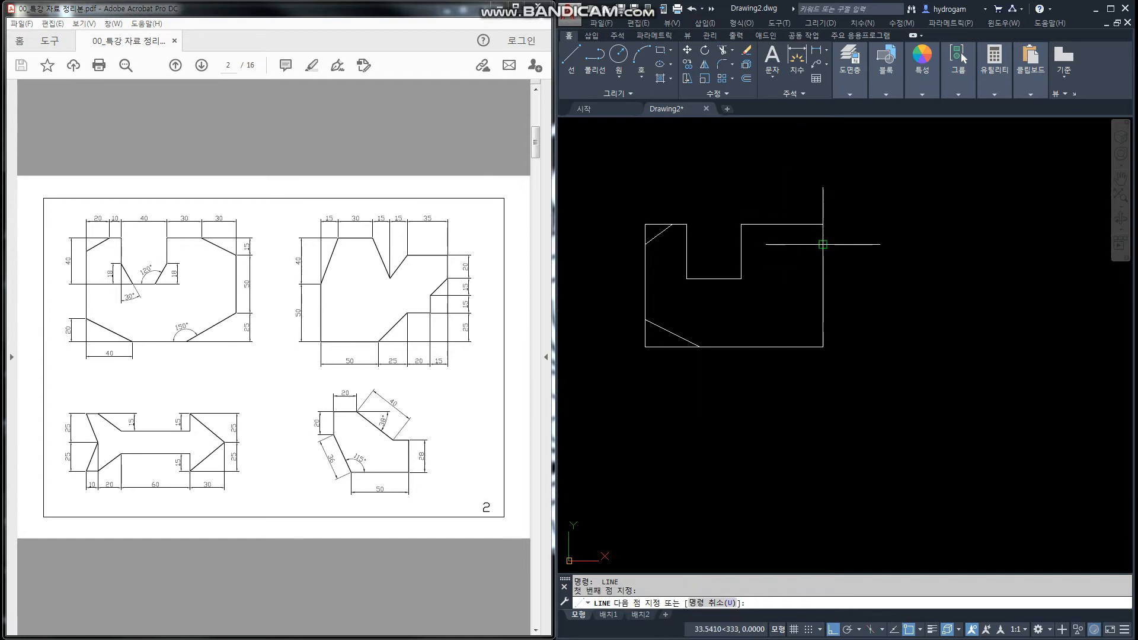
{"action": "left_click", "coordinate": [823, 245]}
{"action": "key", "text": "Return"}
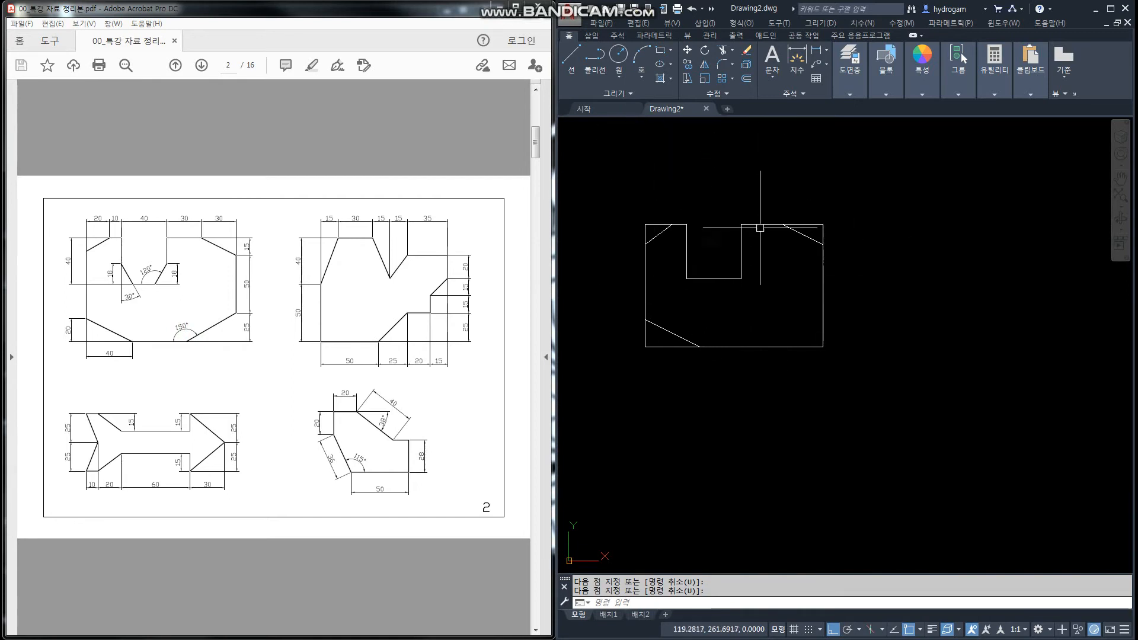
{"action": "type", "text": "li"}
{"action": "key", "text": "Return"}
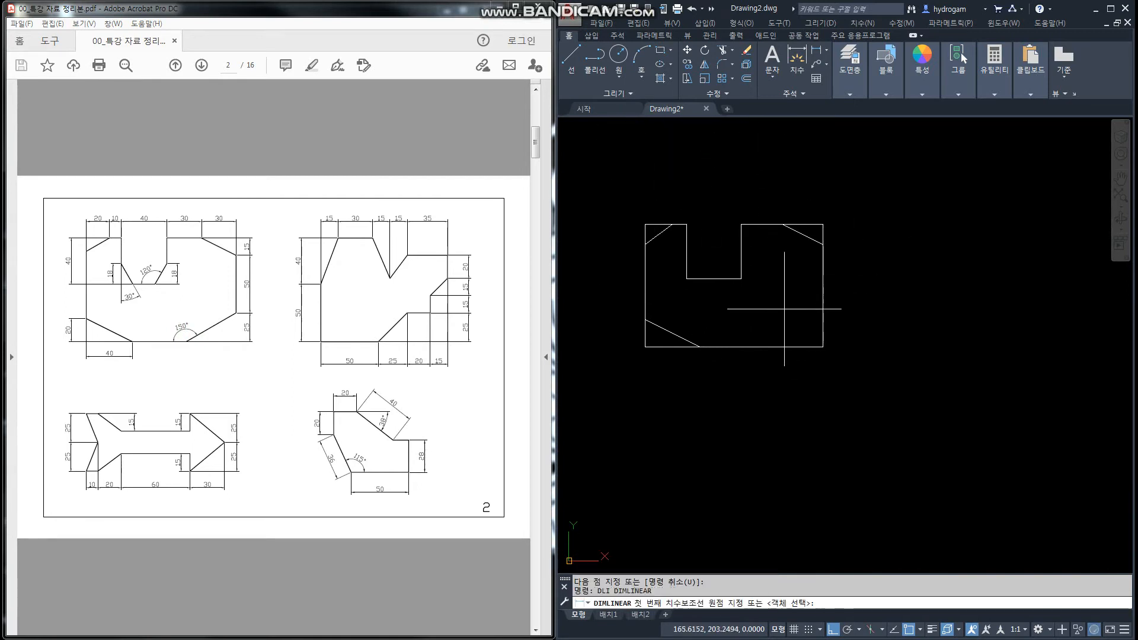
{"action": "left_click", "coordinate": [673, 224]}
{"action": "key", "text": "Escape"}
{"action": "key", "text": "Escape"}
Delete the four leftover edge segments outside the diagonals at the figure's two upper corners
{"action": "left_click", "coordinate": [658, 214]}
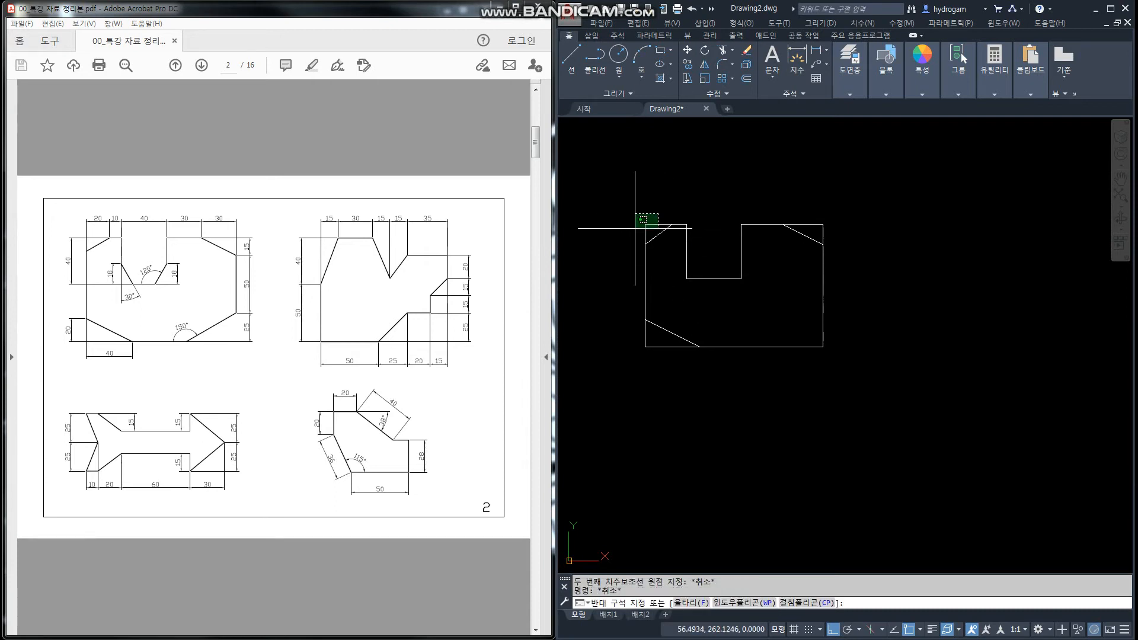
{"action": "left_click", "coordinate": [635, 227]}
{"action": "left_click", "coordinate": [837, 199]}
{"action": "left_click", "coordinate": [817, 232]}
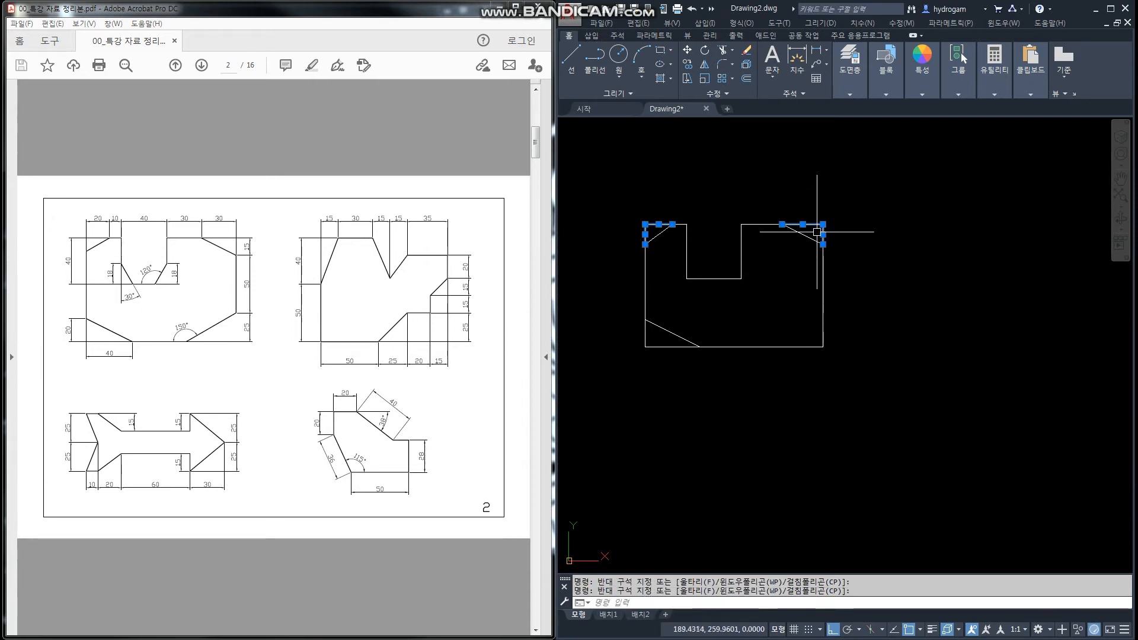
{"action": "key", "text": "Delete"}
Delete the two leftover edge segments outside the diagonal at the figure's lower-left corner
{"action": "left_click", "coordinate": [654, 361]}
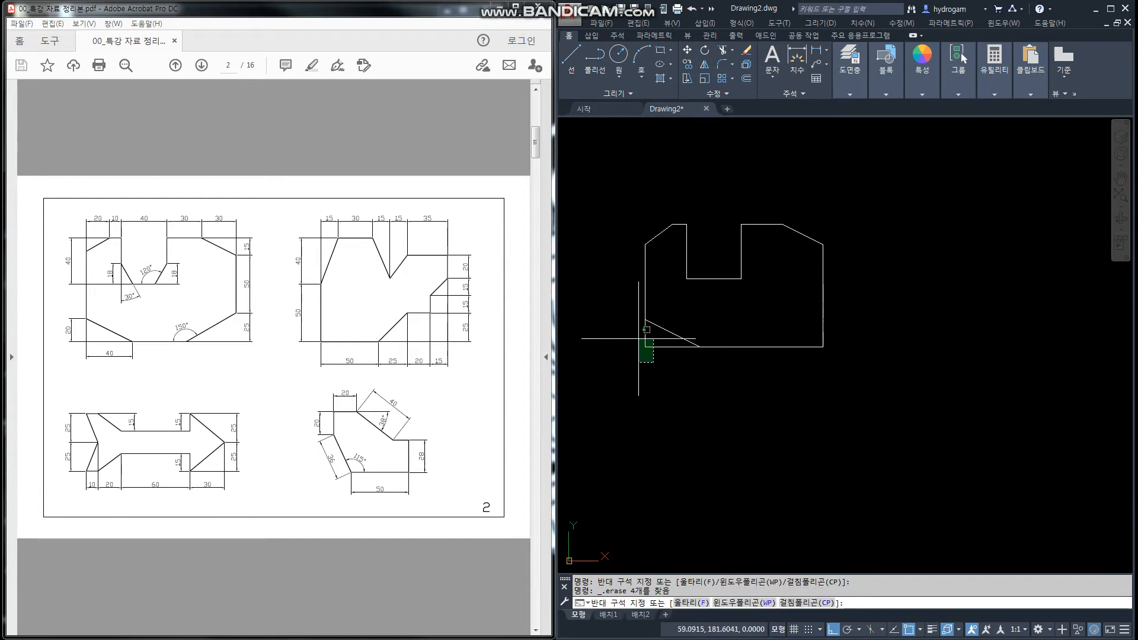
{"action": "left_click", "coordinate": [638, 340]}
{"action": "key", "text": "Delete"}
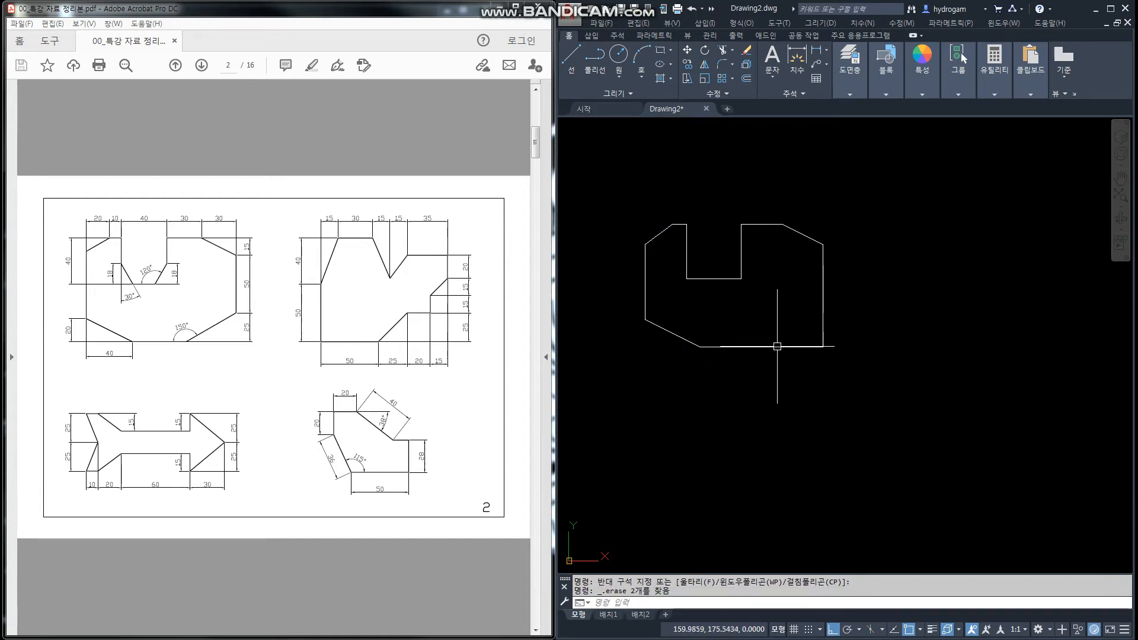
Add a horizontal linear dimension above the upper-left diagonal, picking its upper end first and its lower end second
{"action": "type", "text": "dli"}
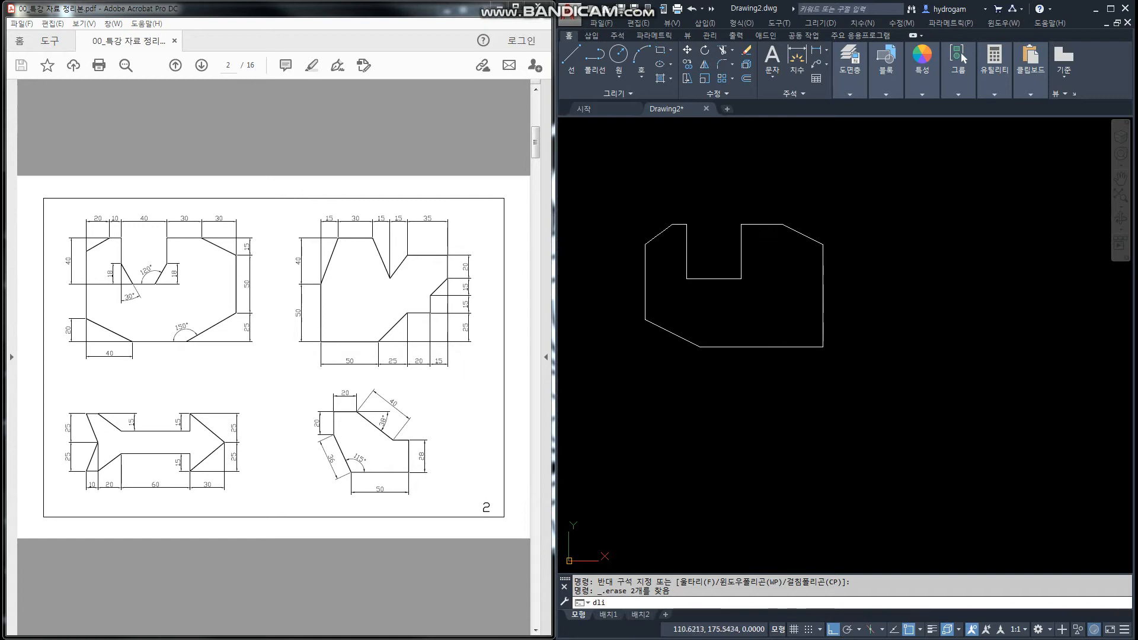
{"action": "key", "text": "Return"}
{"action": "left_click", "coordinate": [672, 225]}
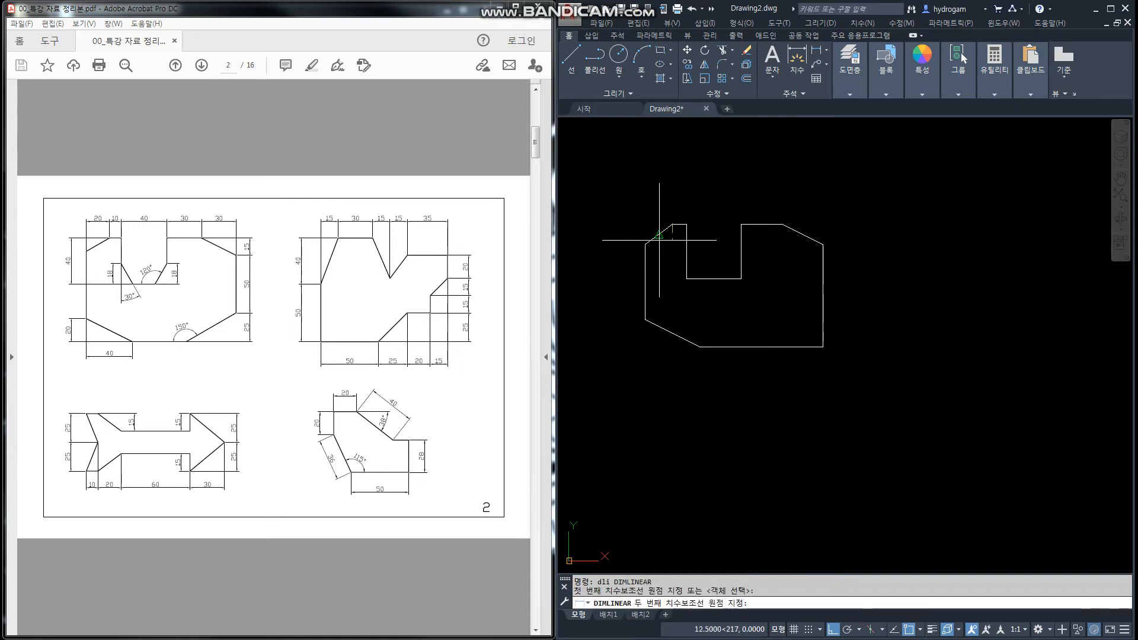
{"action": "left_click", "coordinate": [646, 244]}
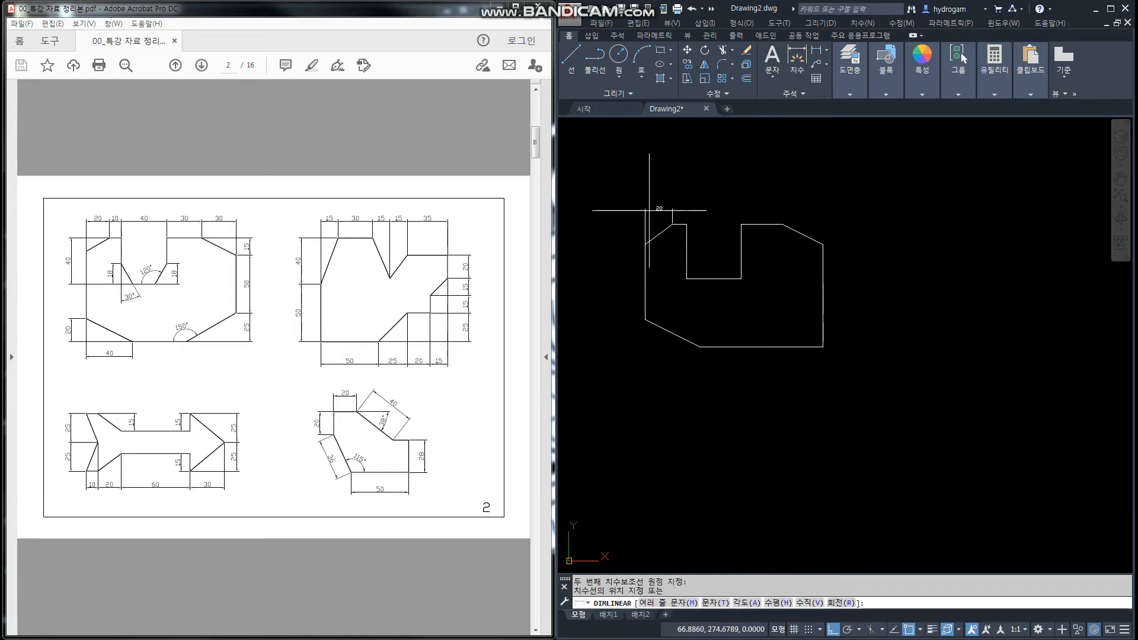
{"action": "left_click", "coordinate": [649, 209]}
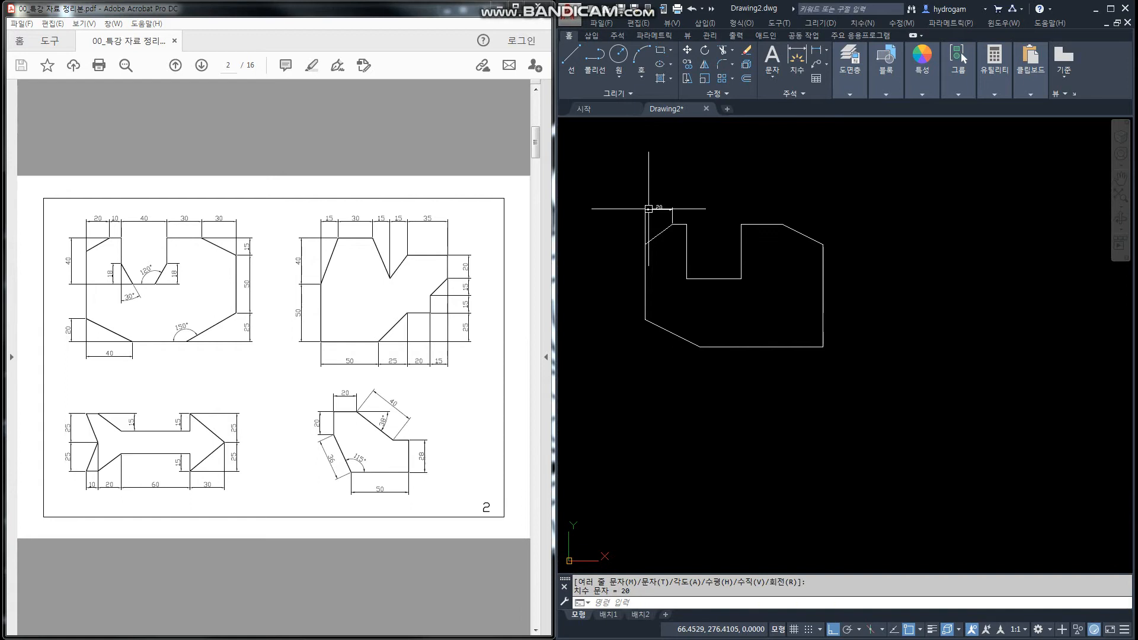
Continue the horizontal dimension chain across both notch corners and the two ends of the upper-right diagonal
{"action": "type", "text": "DCO"}
{"action": "right_click", "coordinate": [686, 216]}
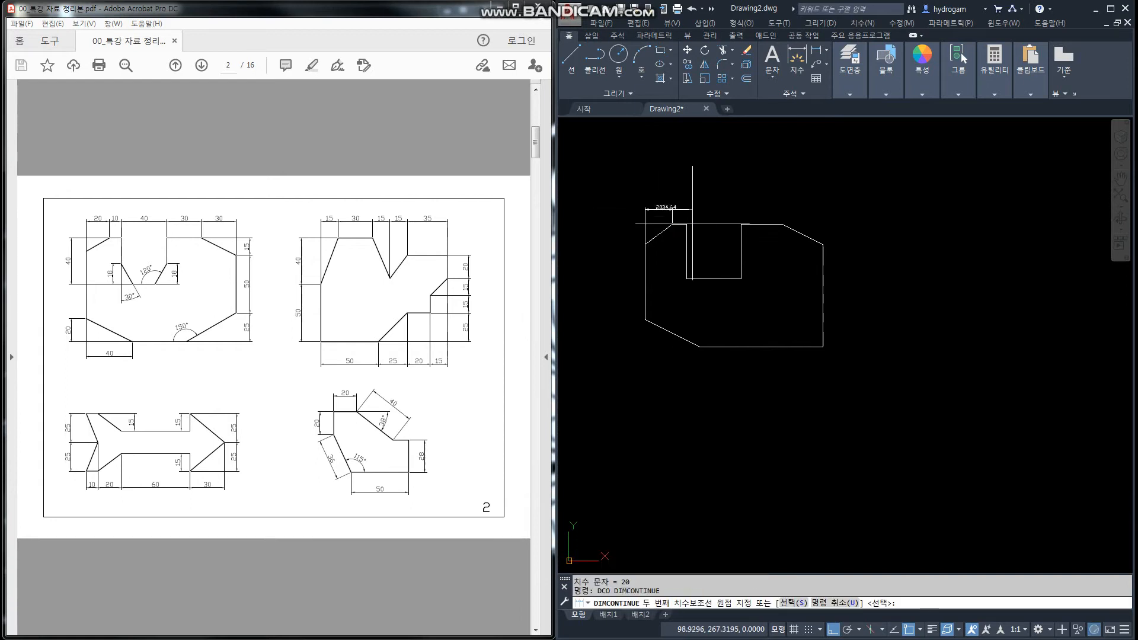
{"action": "left_click", "coordinate": [686, 223]}
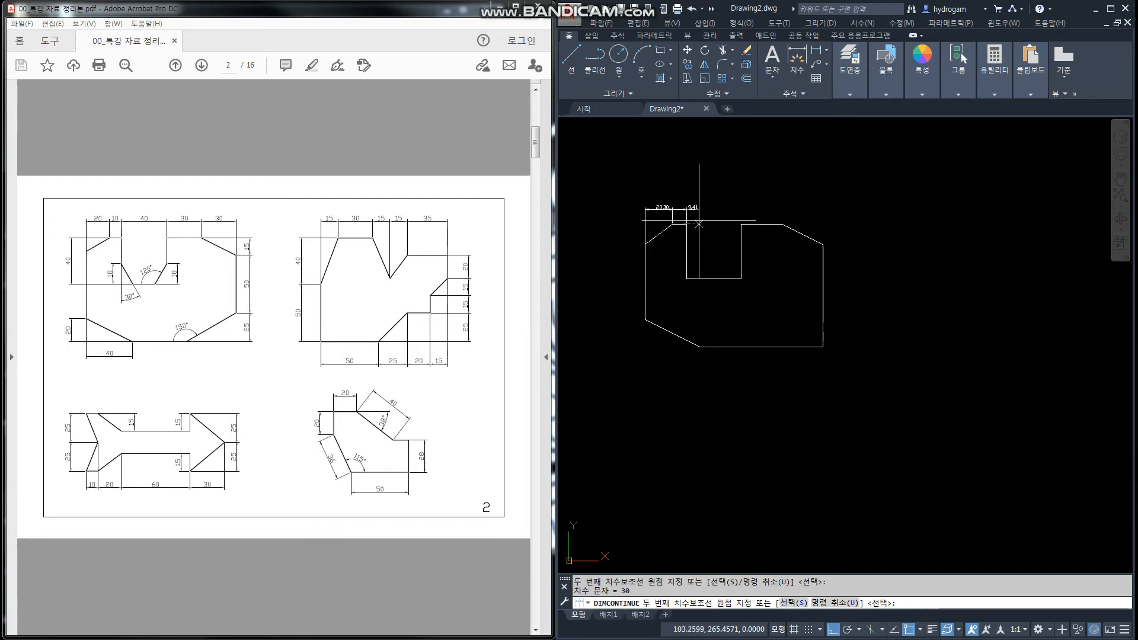
{"action": "left_click", "coordinate": [741, 224]}
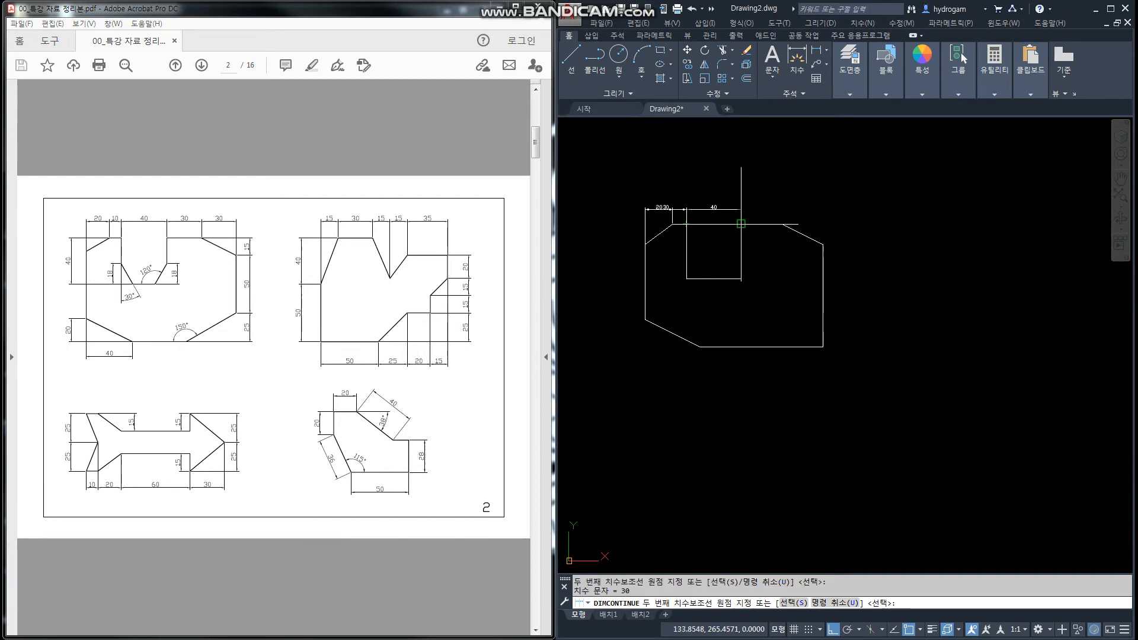
{"action": "left_click", "coordinate": [783, 223]}
{"action": "left_click", "coordinate": [823, 244]}
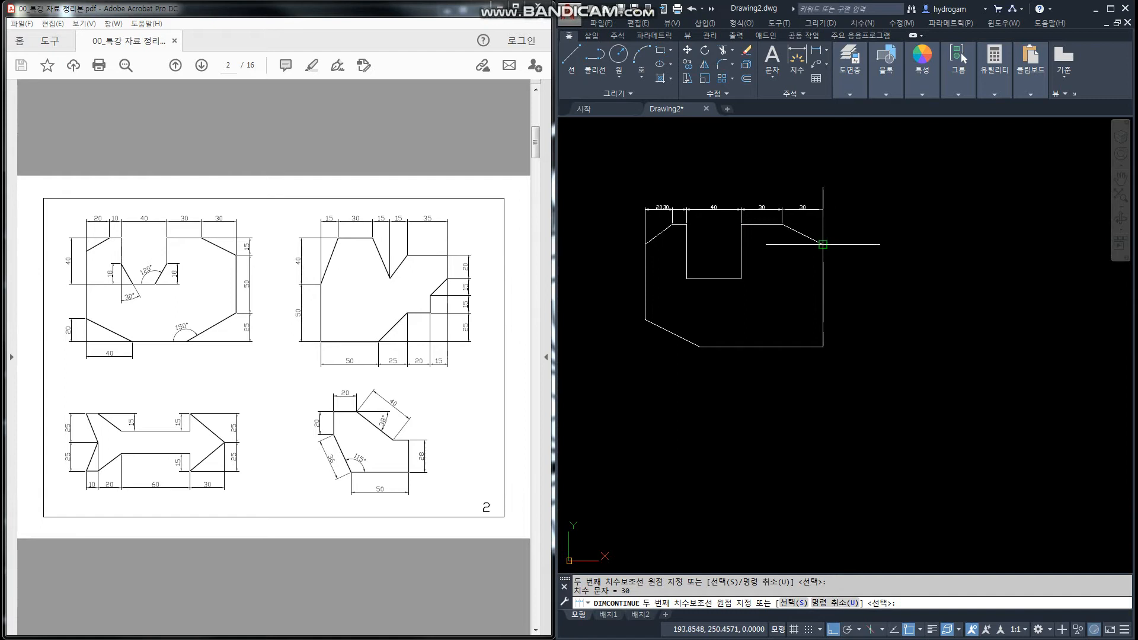
{"action": "key", "text": "Return"}
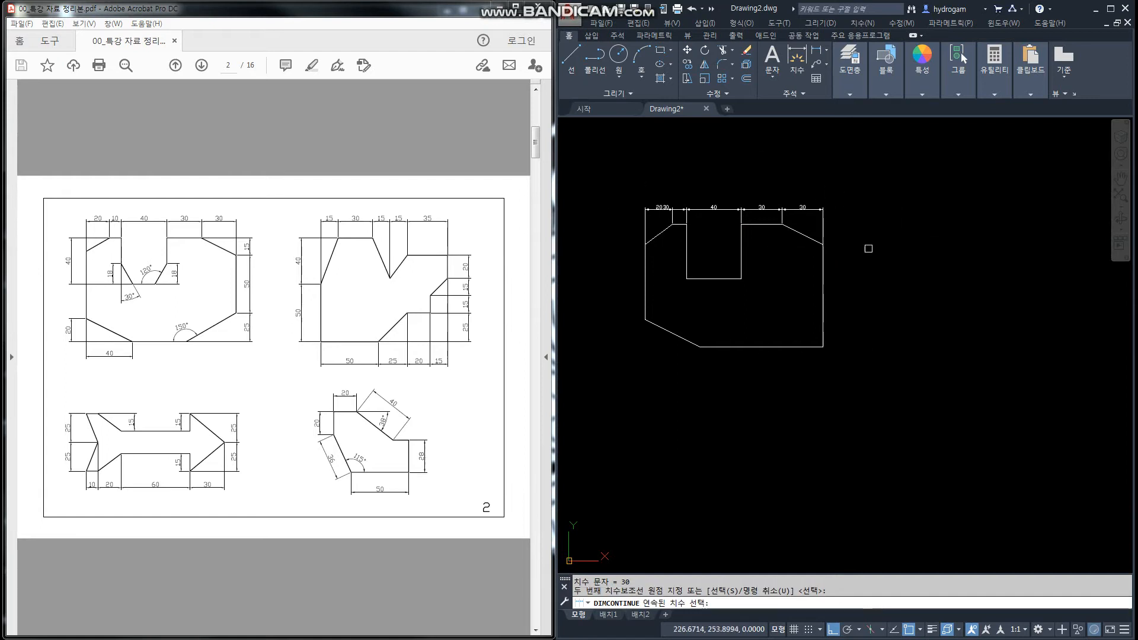
{"action": "key", "text": "Escape"}
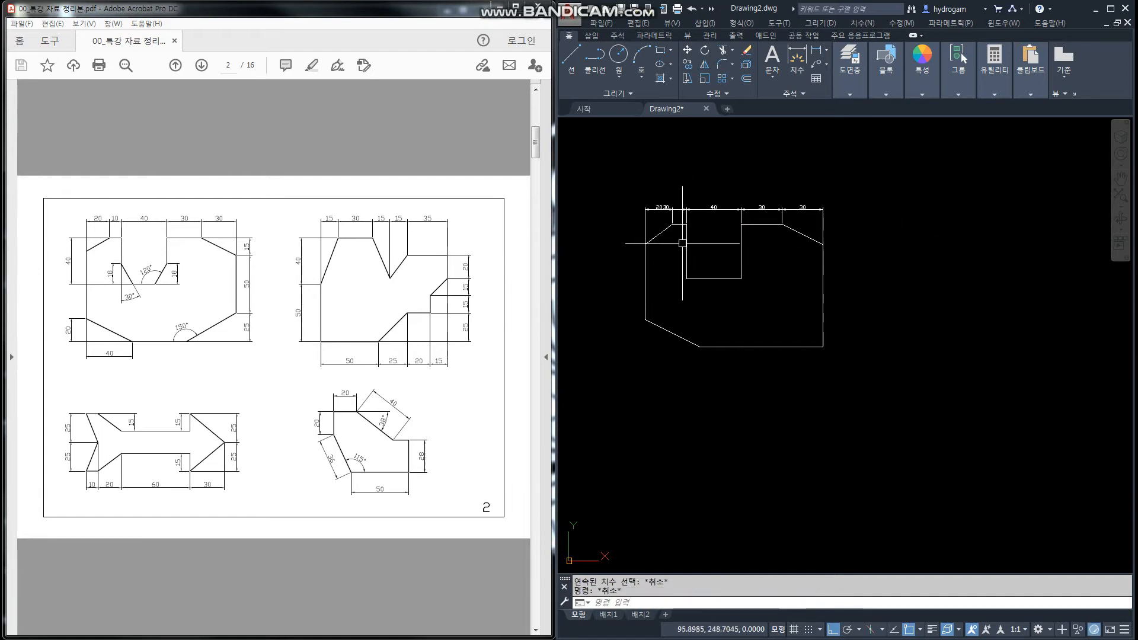
Check the overlapping dimensions at the figure's upper left and delete all five dimensions above the figure
{"action": "scroll", "coordinate": [668, 220], "scroll_direction": "up", "scroll_amount": 6}
{"action": "left_click", "coordinate": [664, 170]}
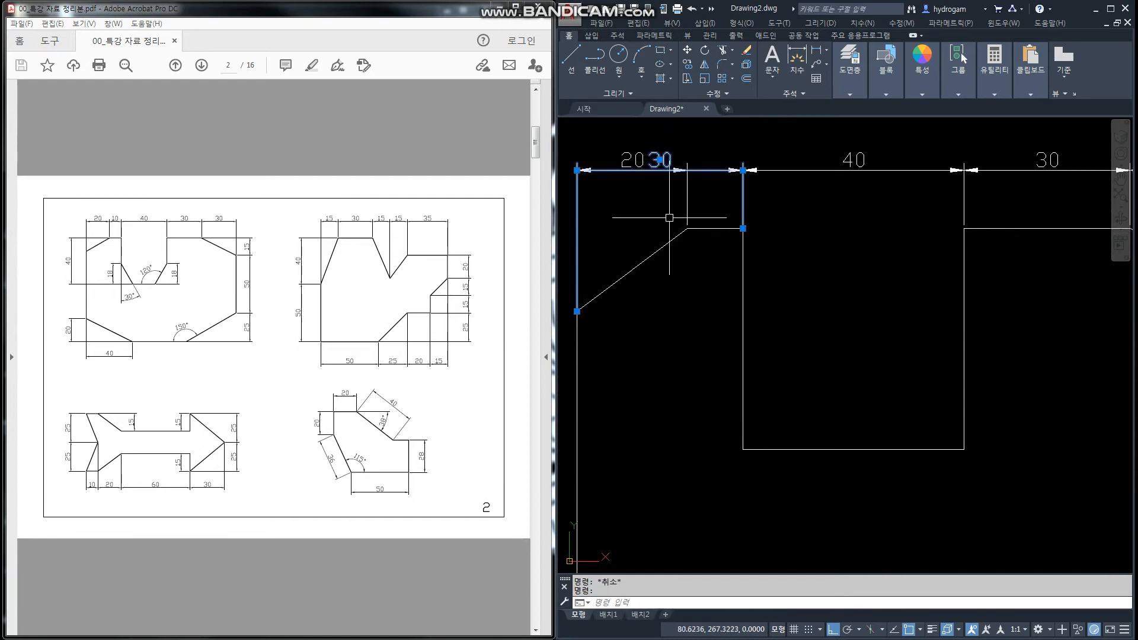
{"action": "middle_click_drag", "start_coordinate": [670, 218], "coordinate": [686, 230]}
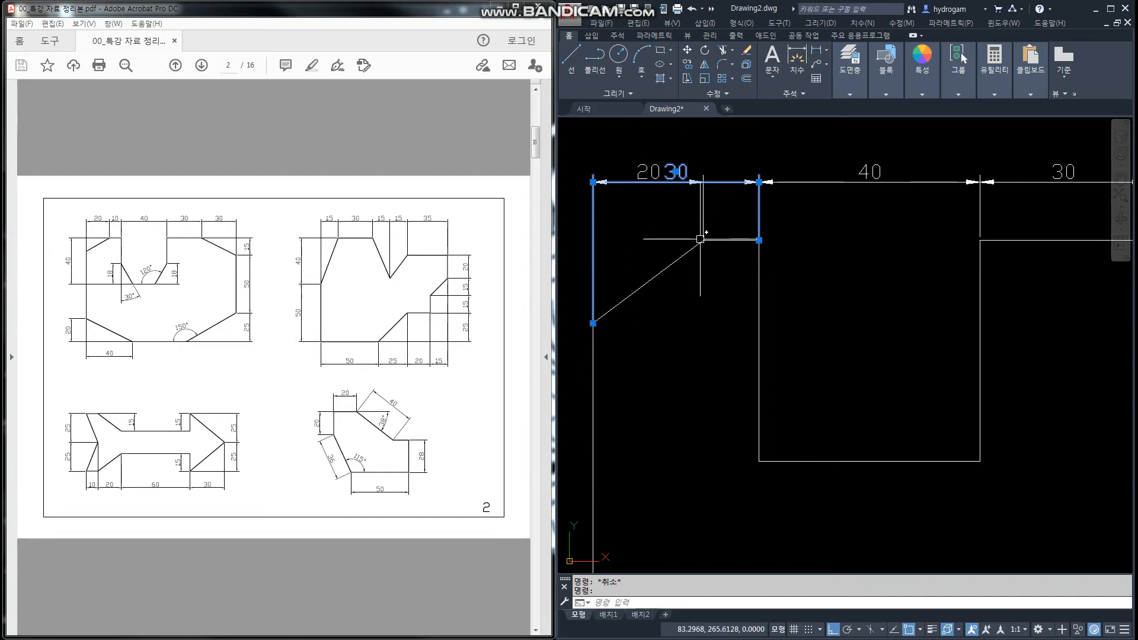
{"action": "key", "text": "Escape"}
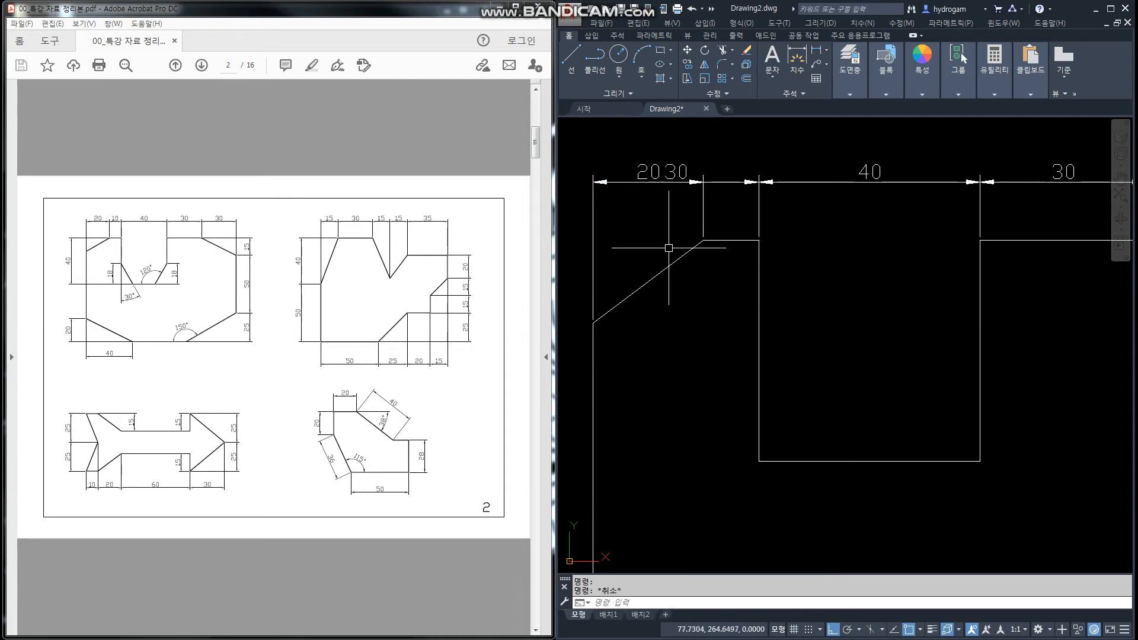
{"action": "scroll", "coordinate": [706, 208], "scroll_direction": "down", "scroll_amount": 3}
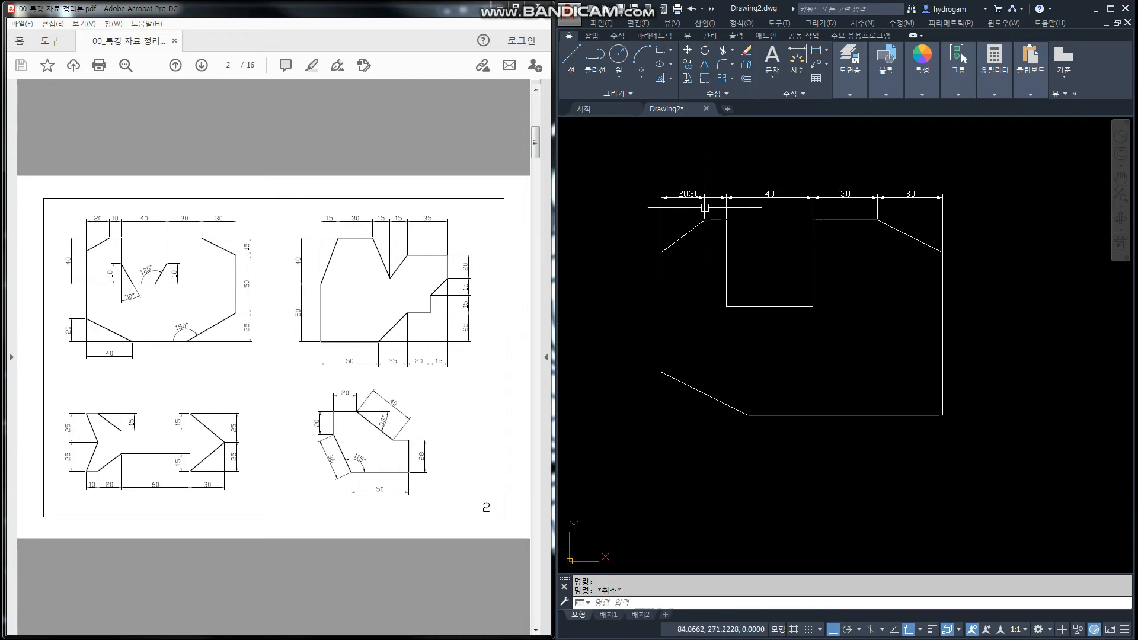
{"action": "left_click", "coordinate": [972, 170]}
{"action": "left_click", "coordinate": [647, 208]}
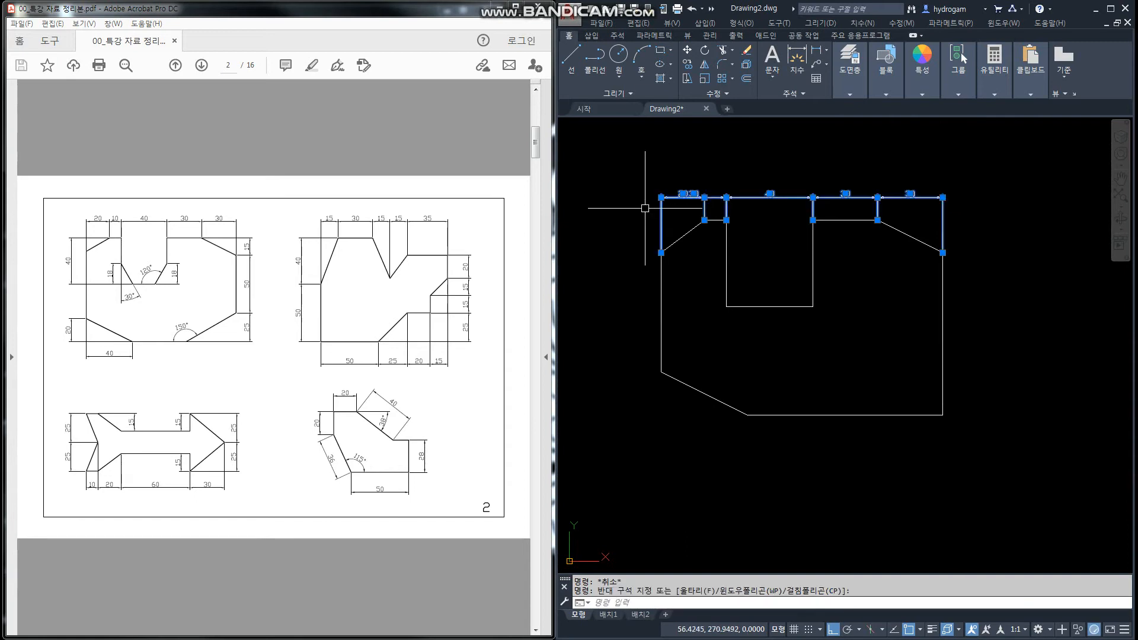
{"action": "key", "text": "Delete"}
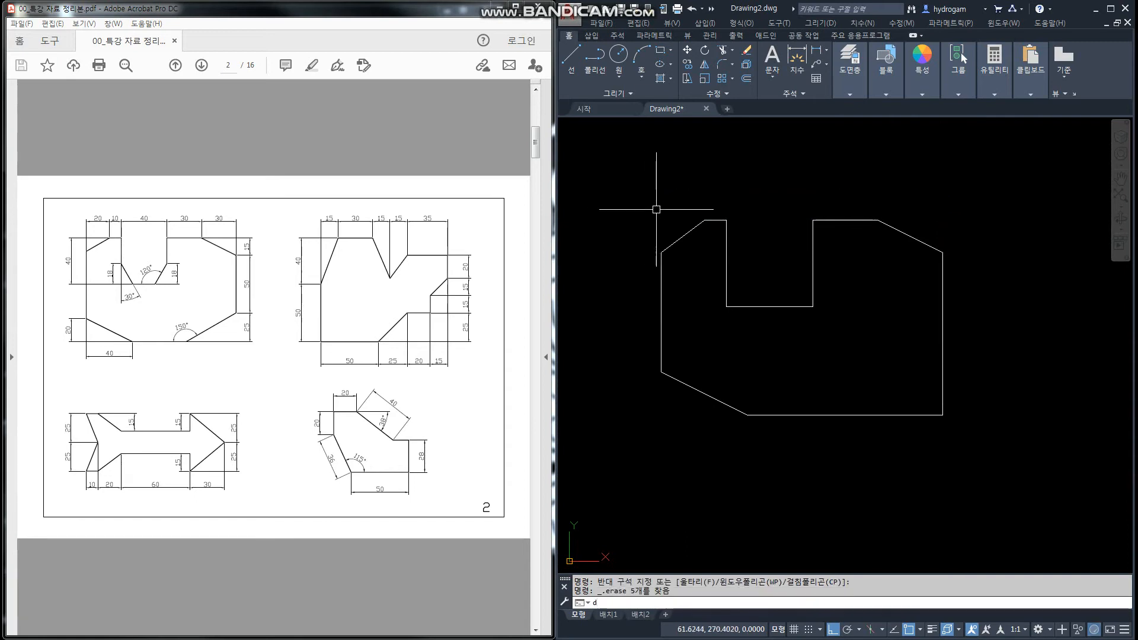
{"action": "type", "text": "DLI"}
{"action": "key", "text": "Return"}
{"action": "left_click", "coordinate": [705, 220]}
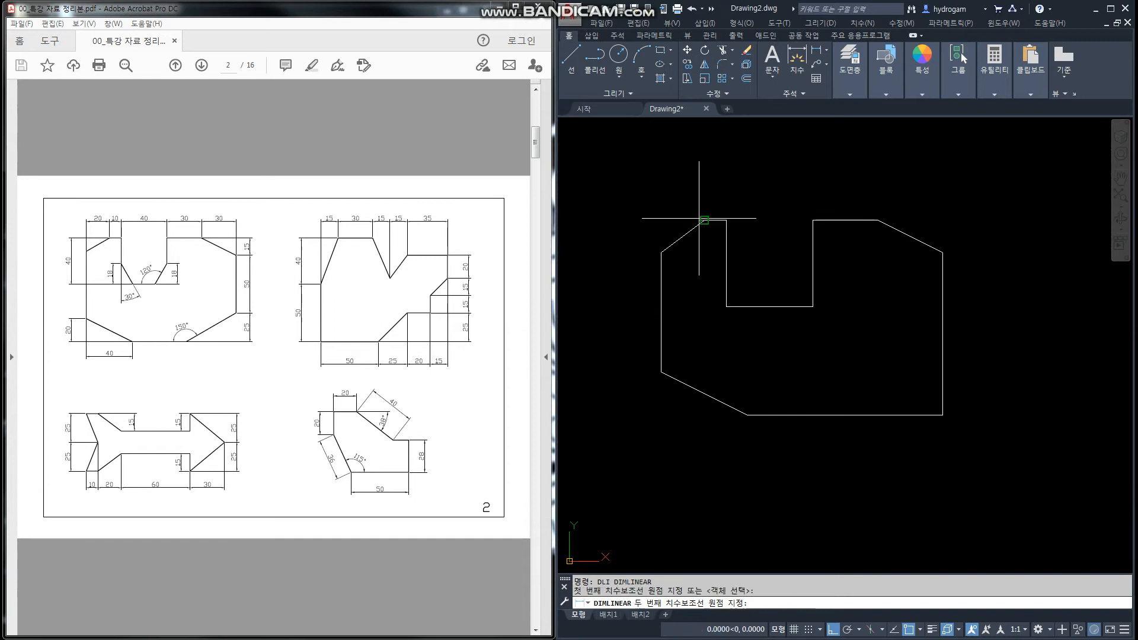
{"action": "left_click", "coordinate": [662, 249]}
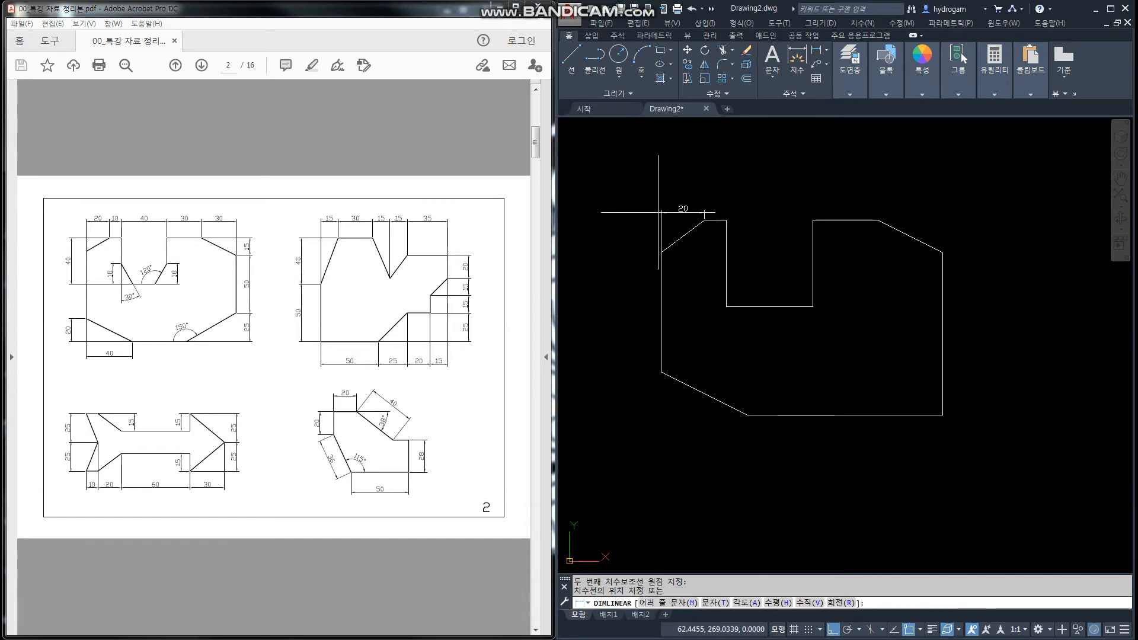
{"action": "key", "text": "Escape"}
Add a horizontal linear dimension above the upper-left diagonal, picking its lower-left end first and its upper end second
{"action": "key", "text": "Return"}
{"action": "left_click", "coordinate": [661, 251]}
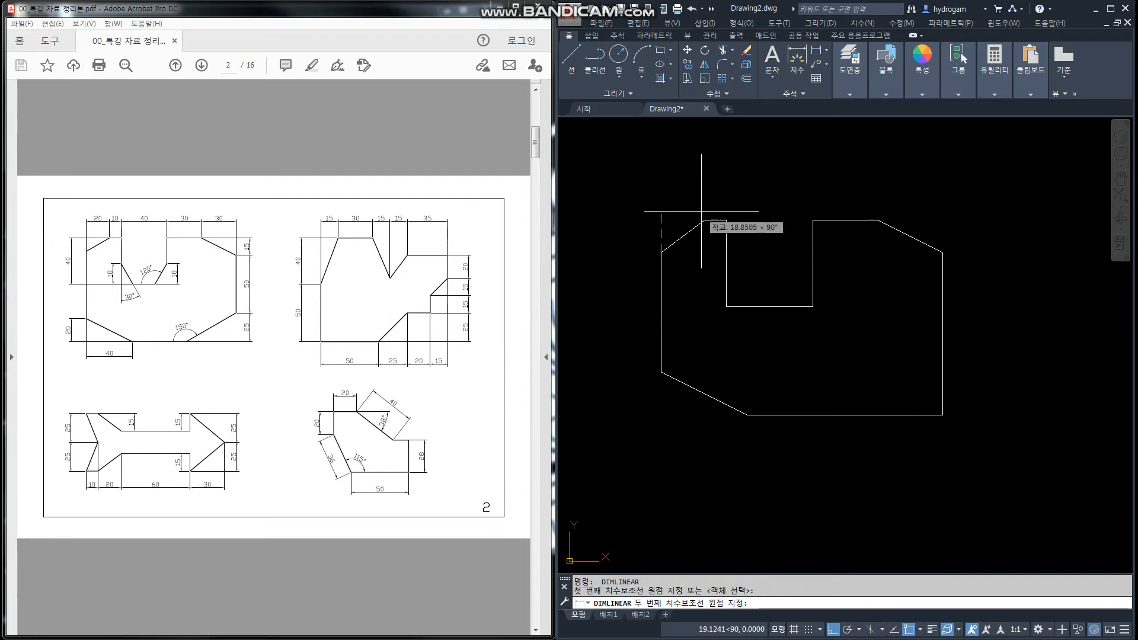
{"action": "left_click", "coordinate": [703, 221]}
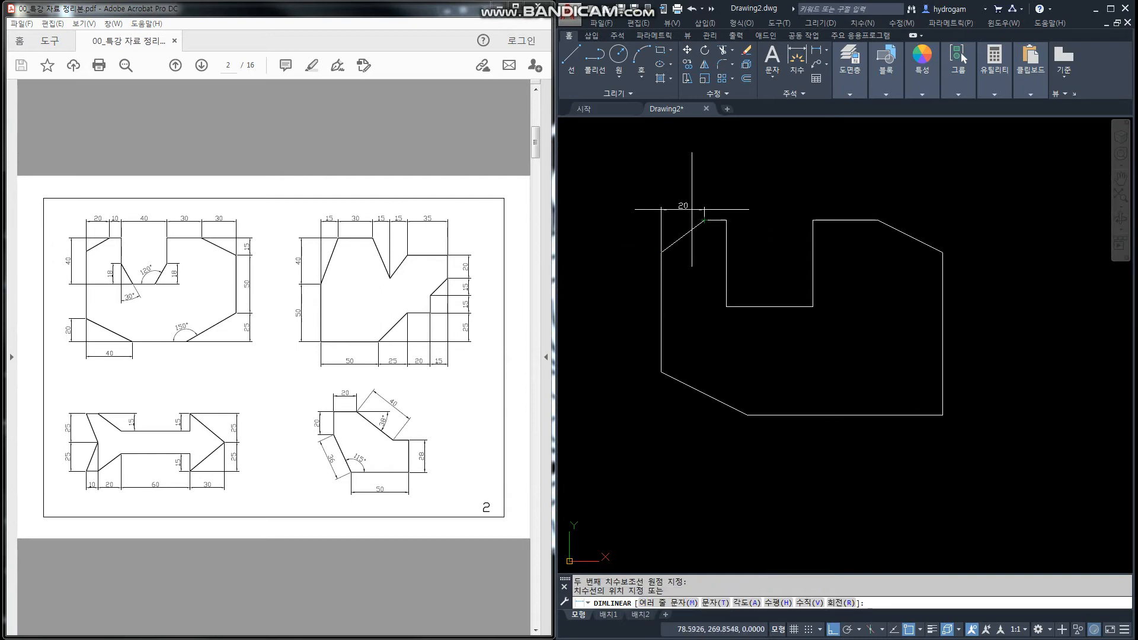
{"action": "left_click", "coordinate": [690, 201]}
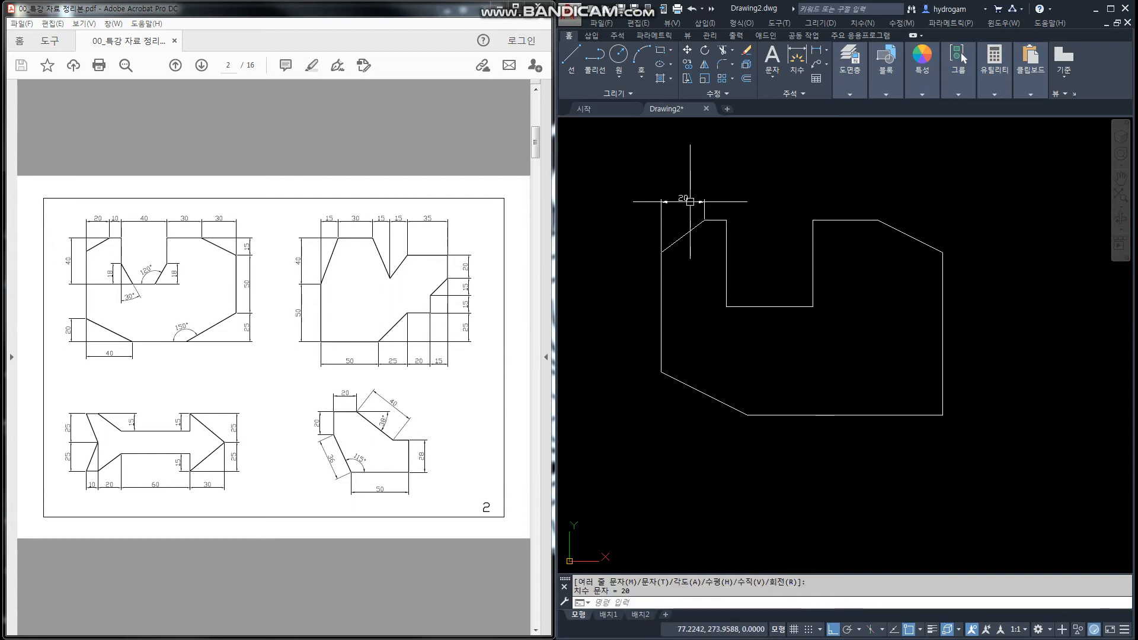
Continue the dimension chain rightward from the upper-left diagonal through both notch corners to the far end of the upper-right diagonal
{"action": "type", "text": "dco"}
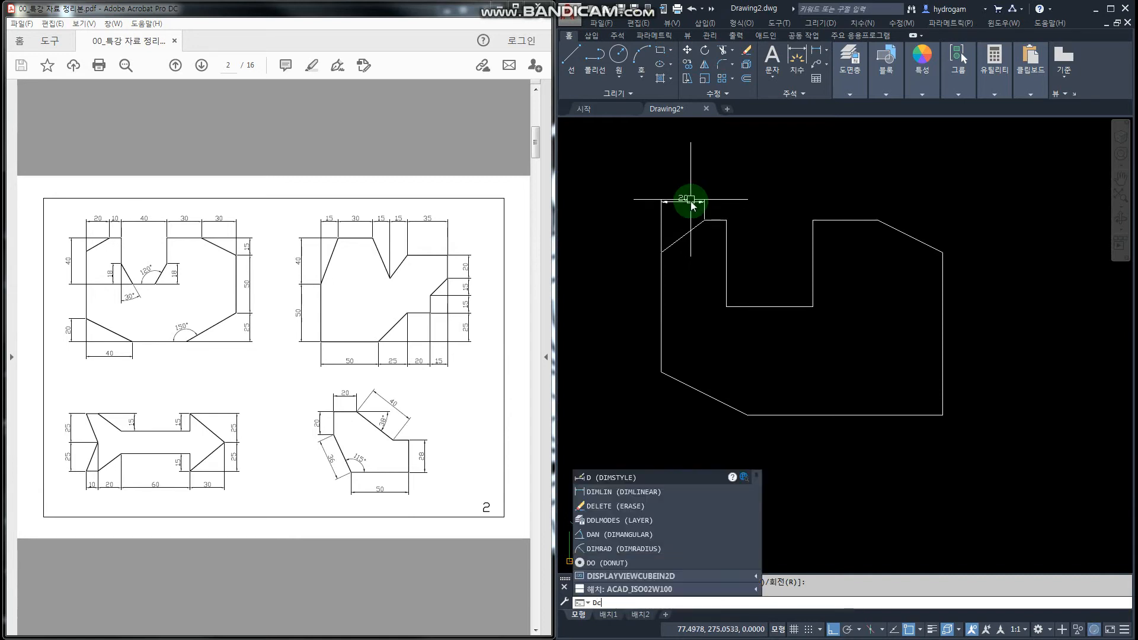
{"action": "key", "text": "Return"}
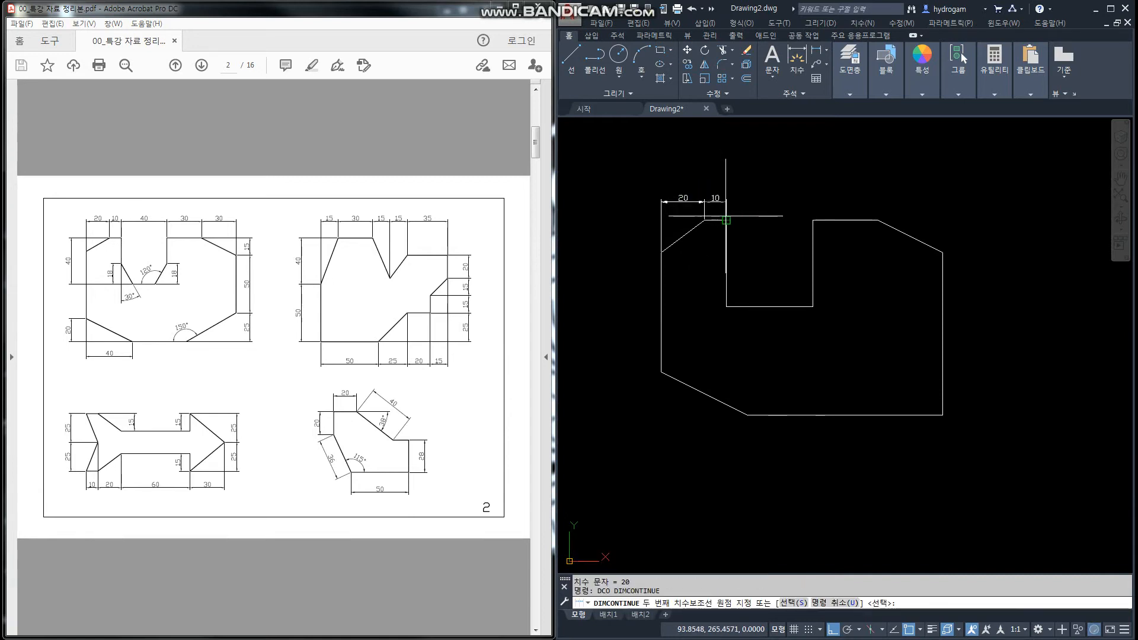
{"action": "left_click", "coordinate": [726, 220]}
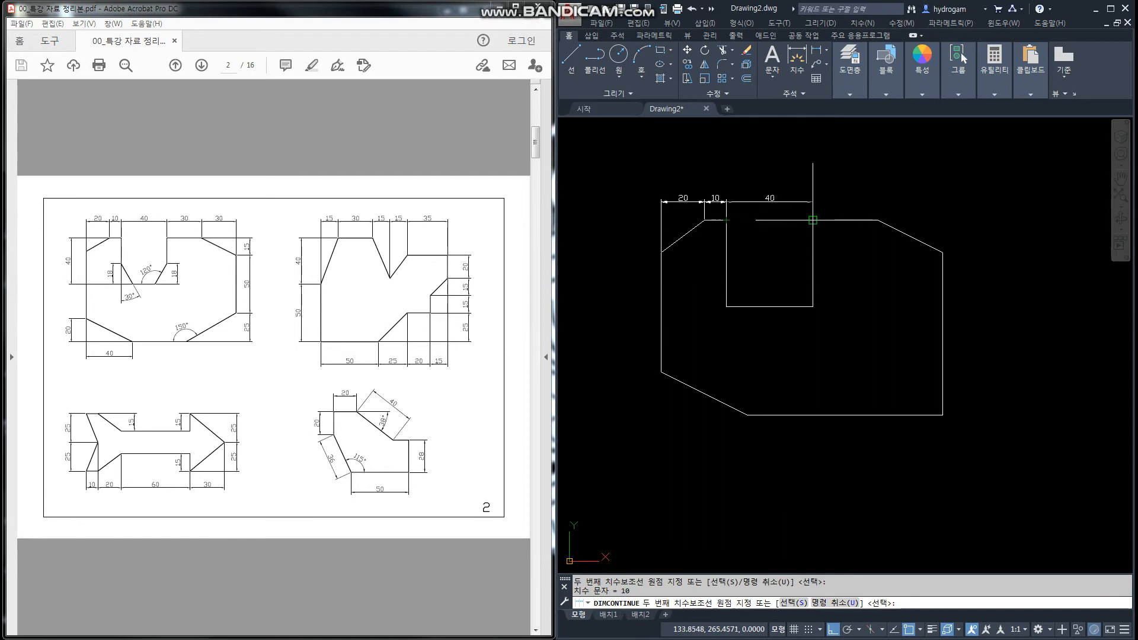
{"action": "left_click", "coordinate": [812, 219]}
{"action": "left_click", "coordinate": [877, 220]}
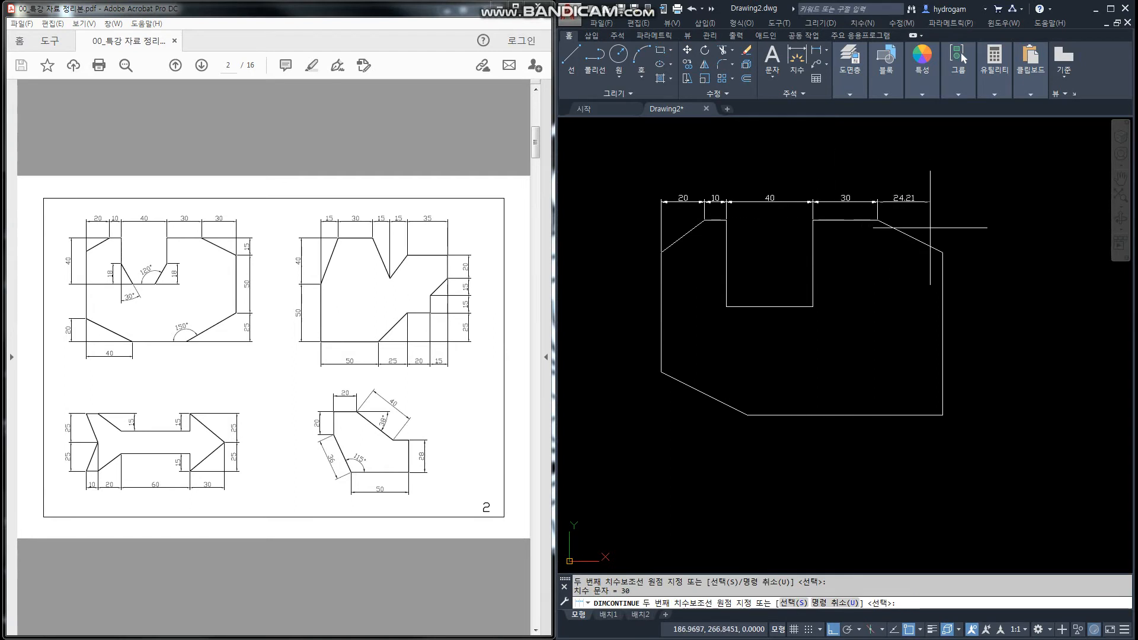
{"action": "left_click", "coordinate": [942, 252]}
{"action": "key", "text": "Return"}
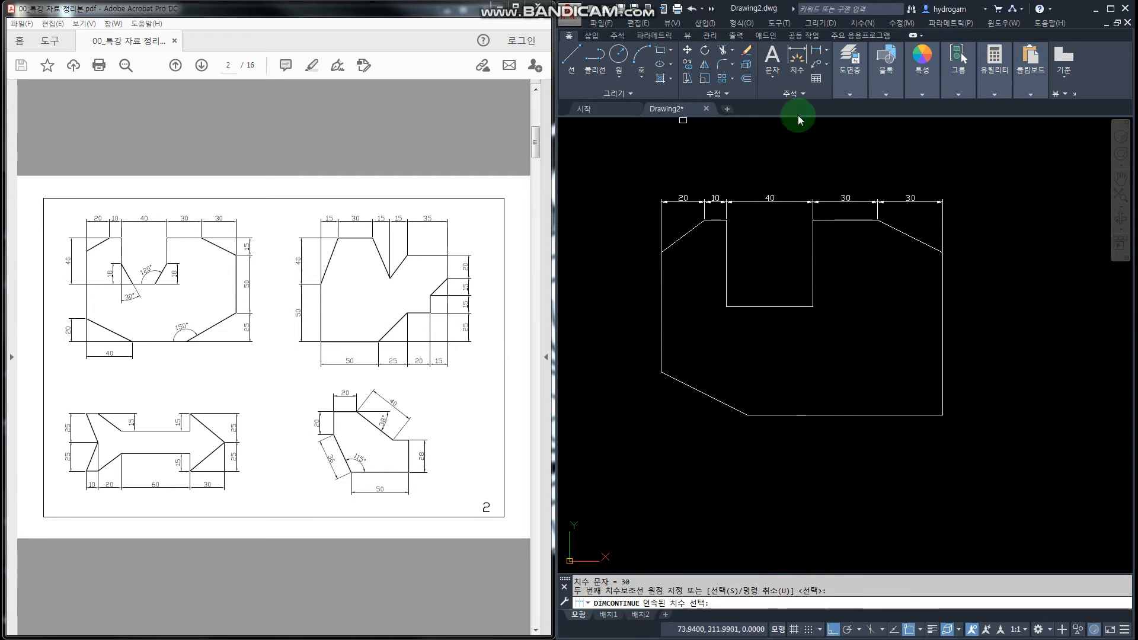
{"action": "key", "text": "Escape"}
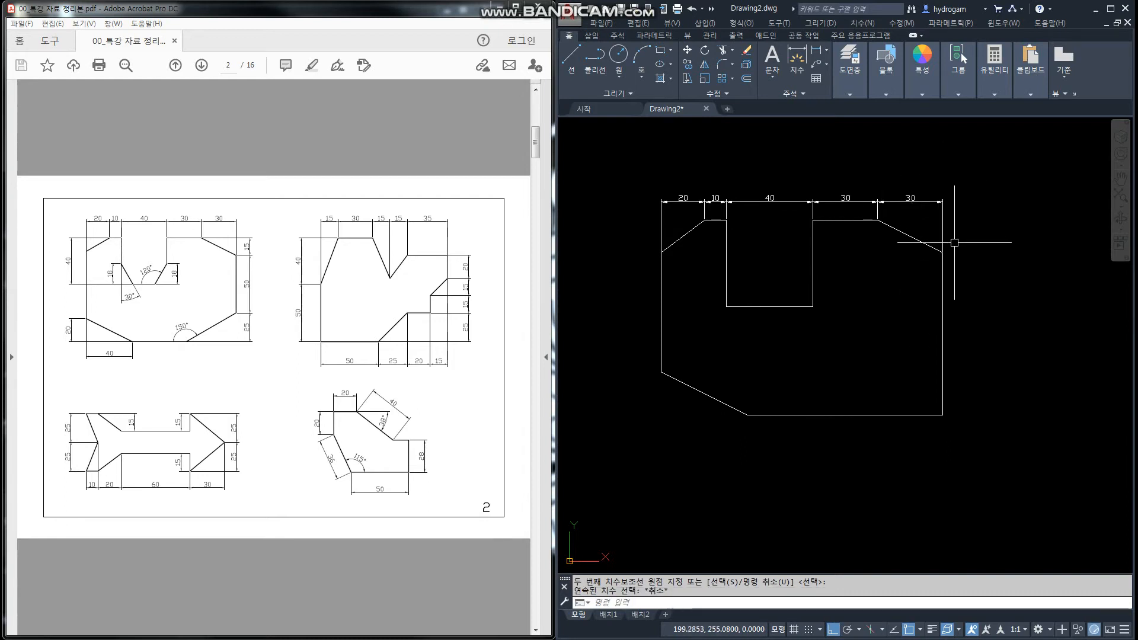
Add a vertical linear dimension for the upper-right diagonal, placed outside the figure's right edge
{"action": "type", "text": "DLI"}
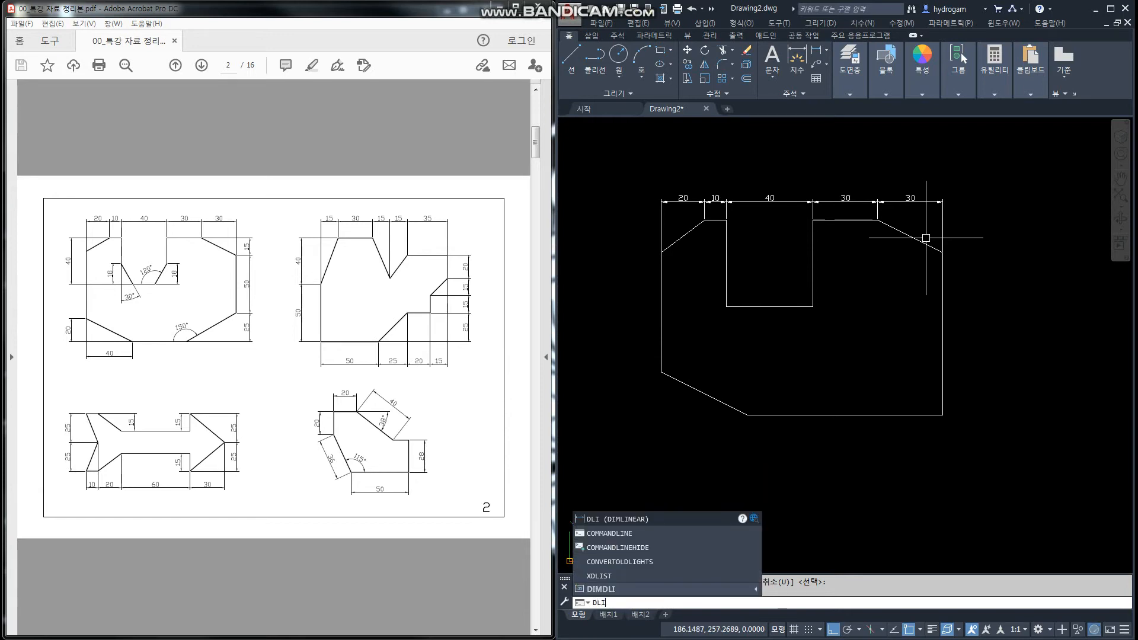
{"action": "key", "text": "Return"}
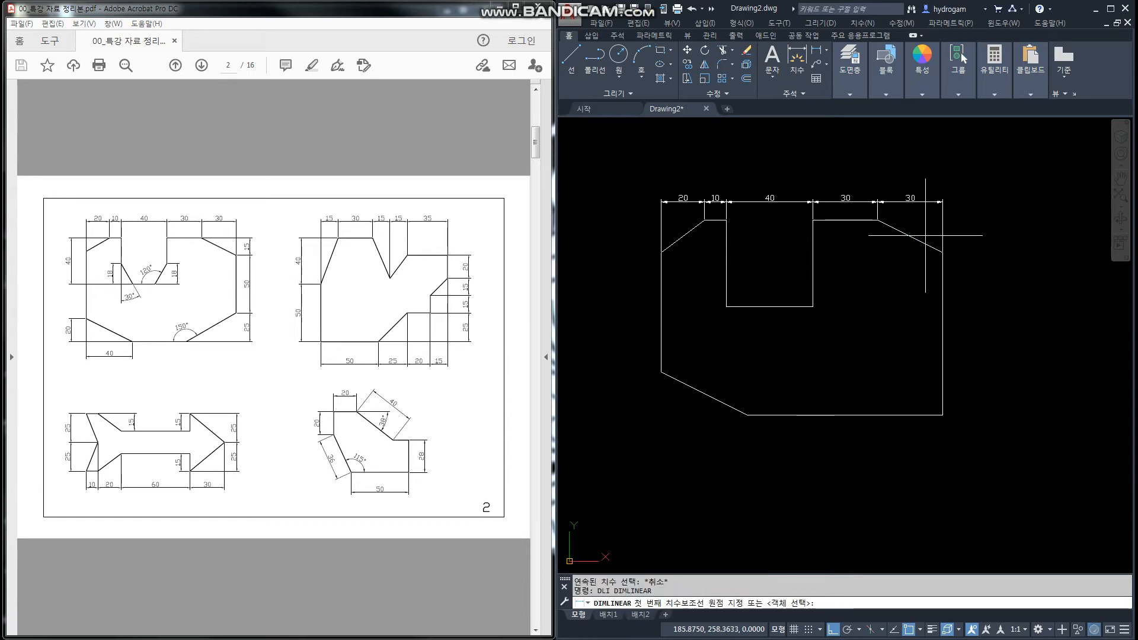
{"action": "left_click", "coordinate": [877, 220]}
{"action": "left_click", "coordinate": [942, 252]}
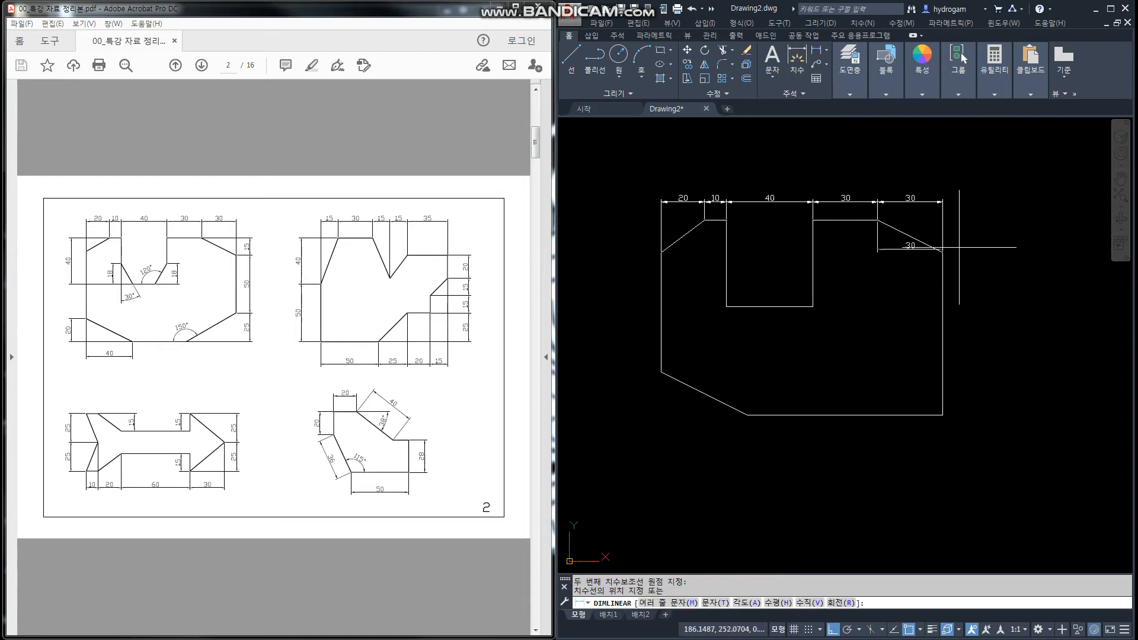
{"action": "left_click", "coordinate": [973, 247]}
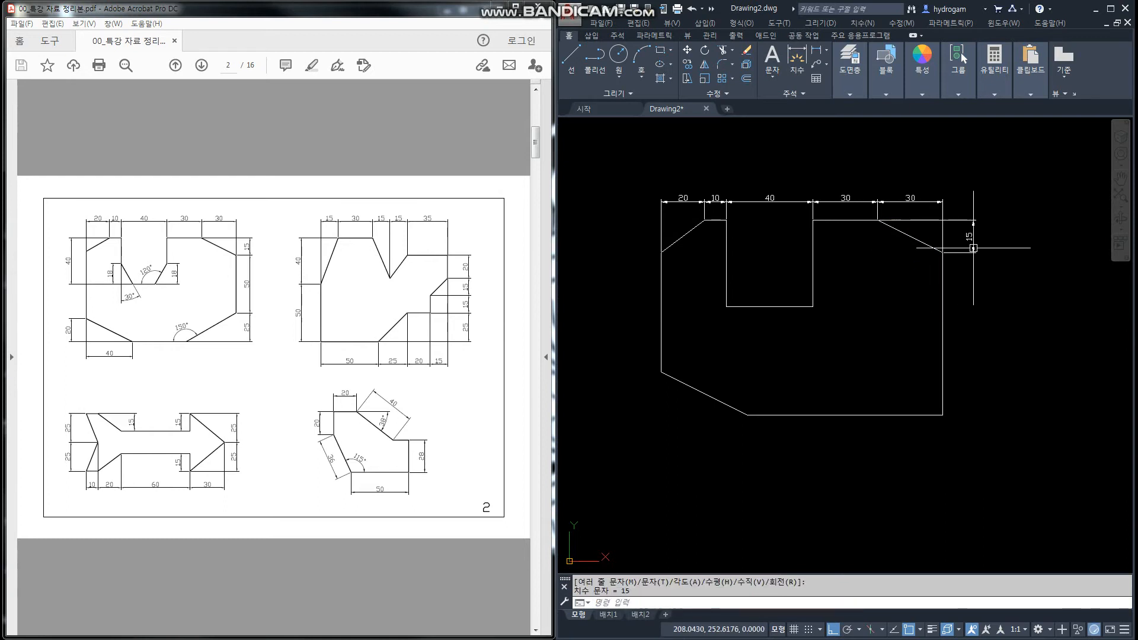
Continue the vertical dimension chain from the upper-right diagonal down to the right edge's break point and the figure's lower-right corner
{"action": "type", "text": "dco"}
{"action": "key", "text": "Return"}
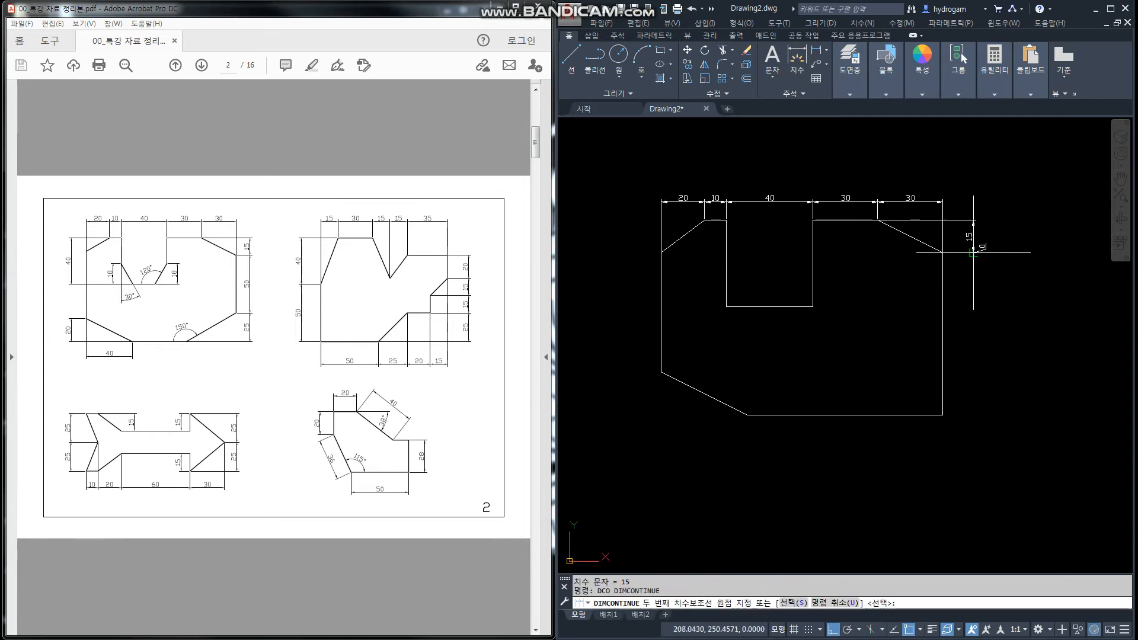
{"action": "left_click", "coordinate": [943, 361]}
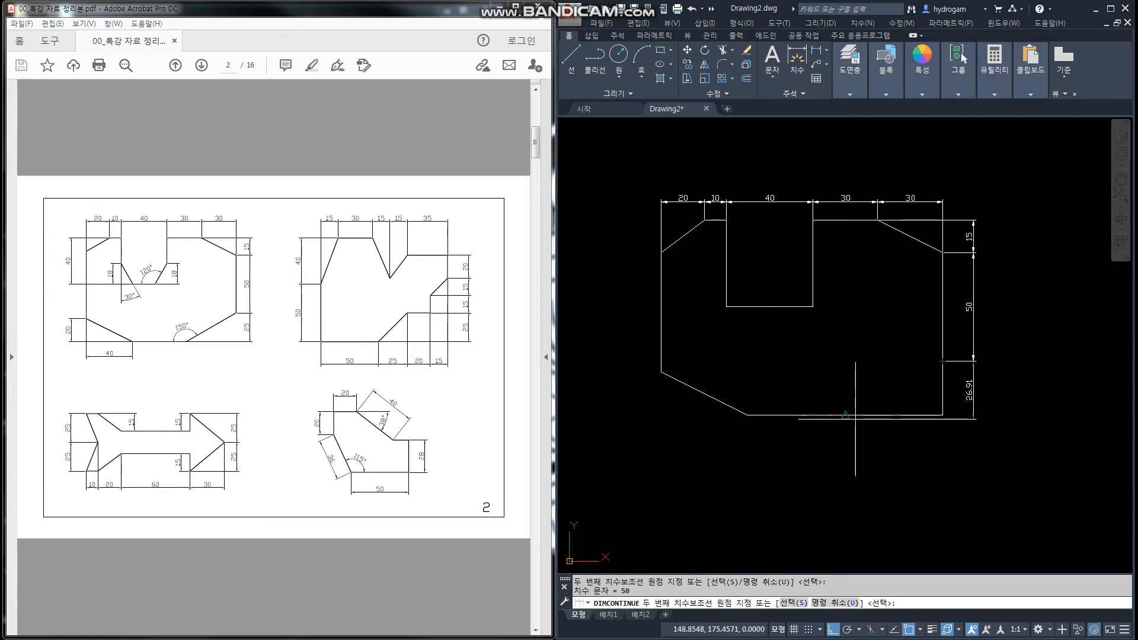
{"action": "left_click", "coordinate": [943, 415]}
{"action": "key", "text": "Return"}
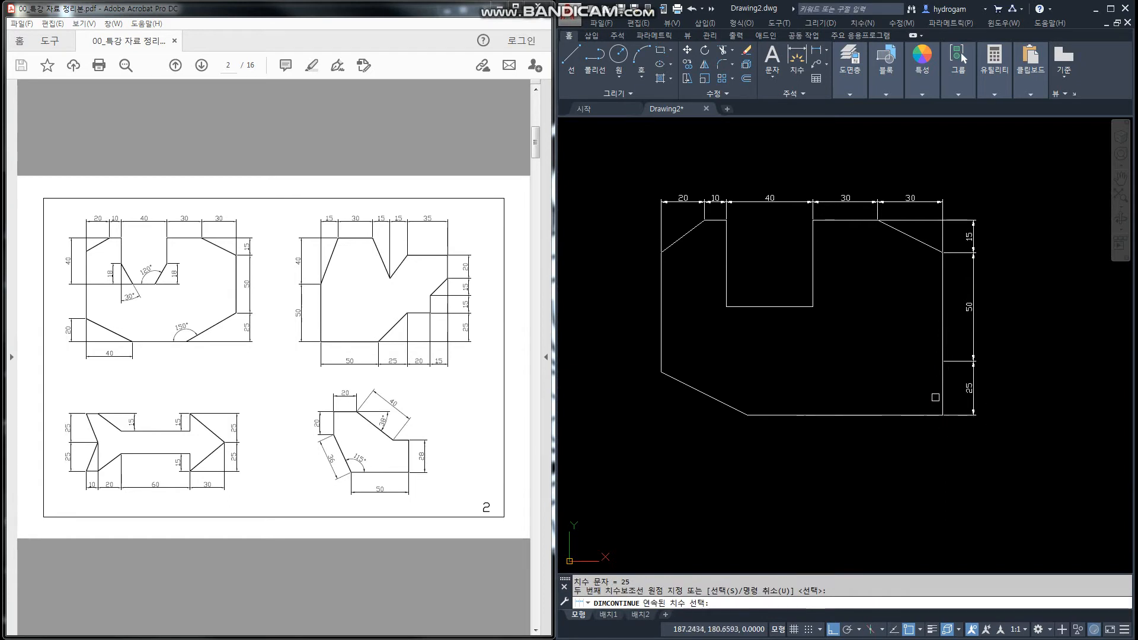
{"action": "key", "text": "Escape"}
{"action": "key", "text": "Escape"}
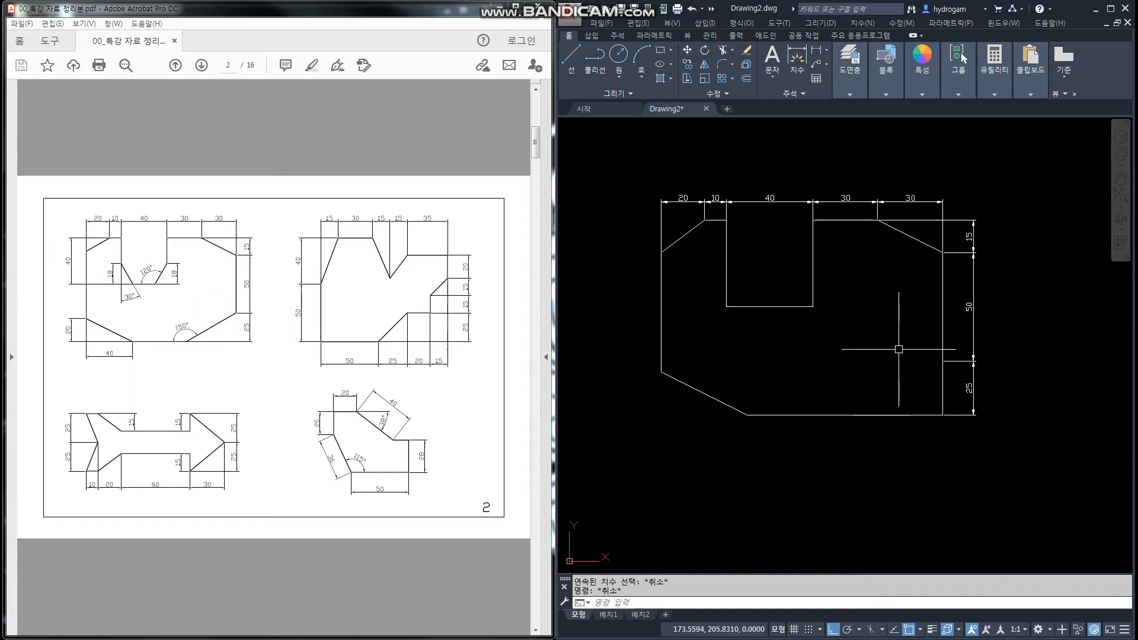
Draw a short horizontal line leftward from the break point on the figure's right edge
{"action": "type", "text": "l"}
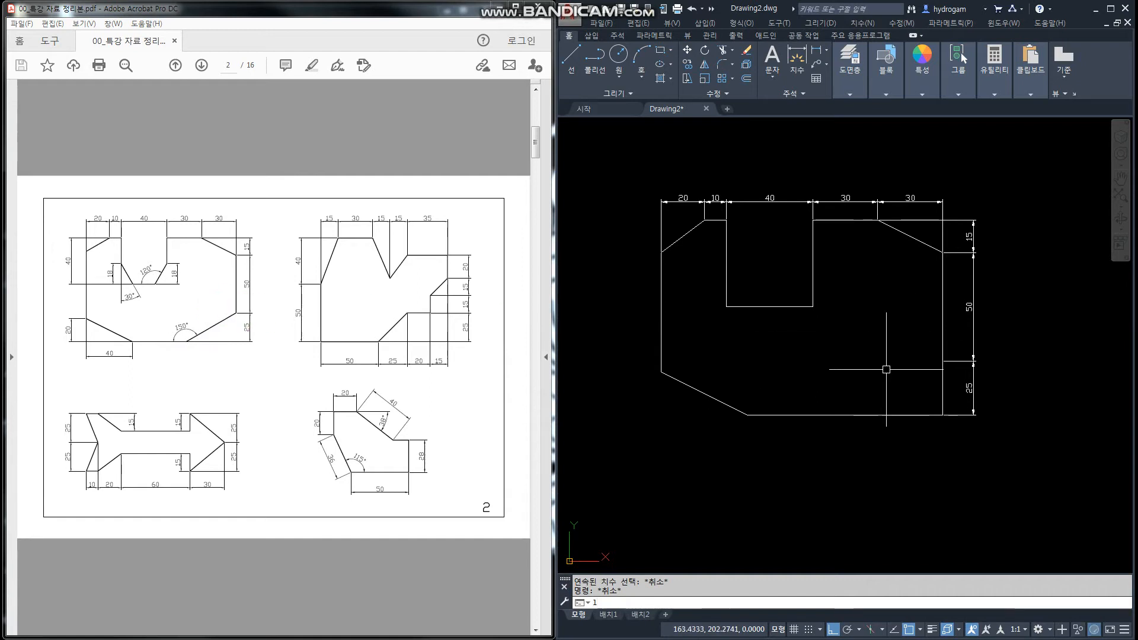
{"action": "key", "text": "Return"}
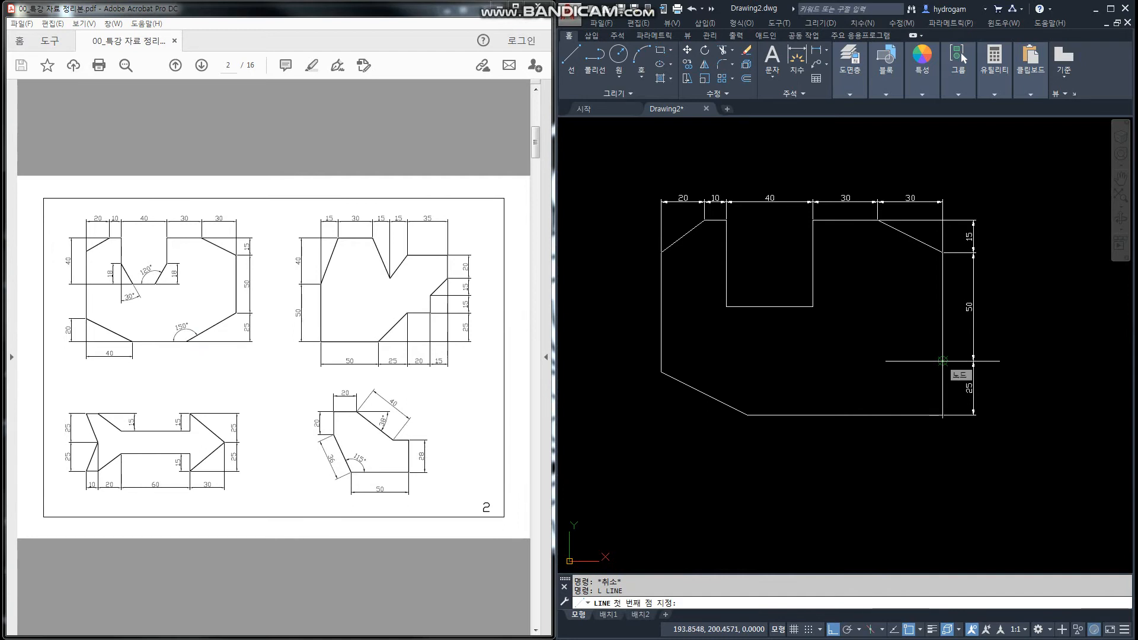
{"action": "left_click", "coordinate": [942, 360]}
{"action": "left_click", "coordinate": [867, 360]}
{"action": "key", "text": "Return"}
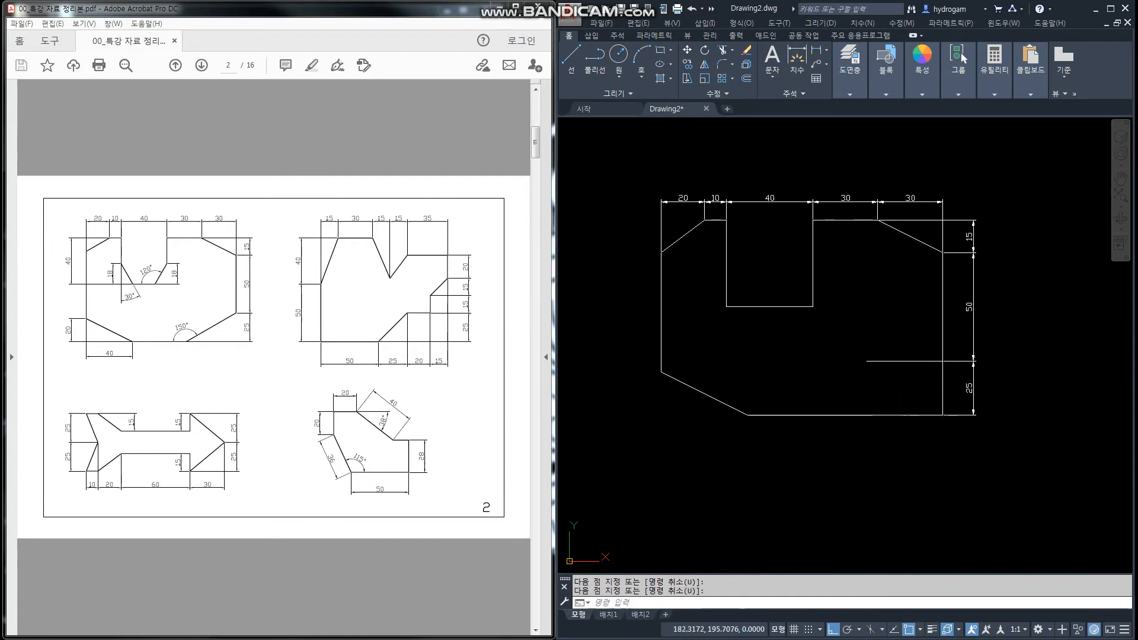
{"action": "key", "text": "Return"}
{"action": "left_click", "coordinate": [942, 415]}
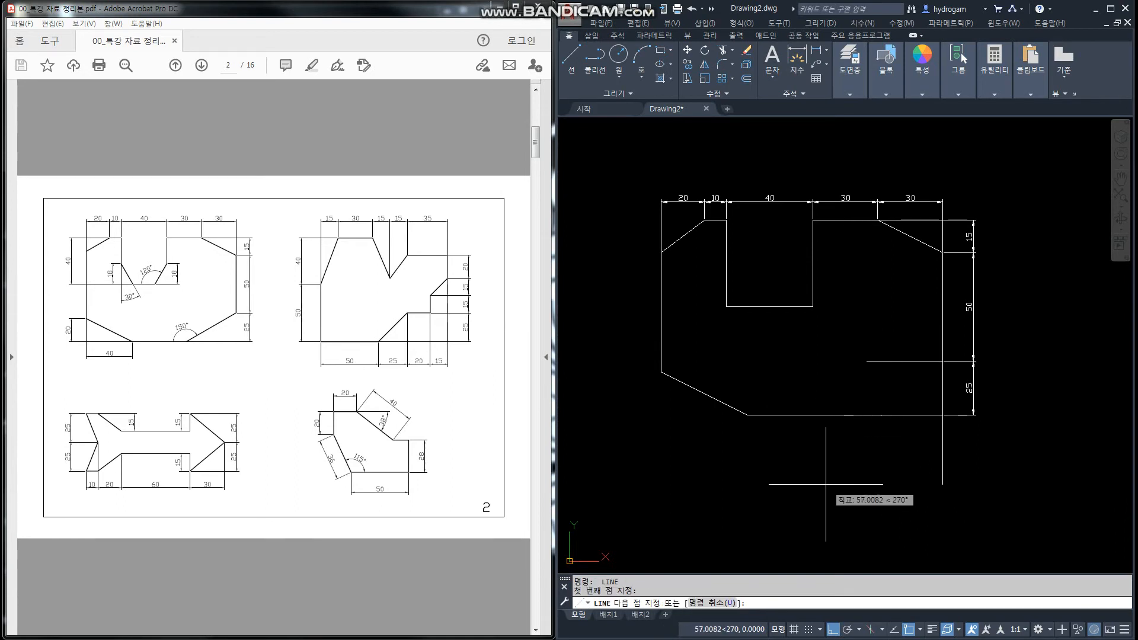
{"action": "key", "text": "F8"}
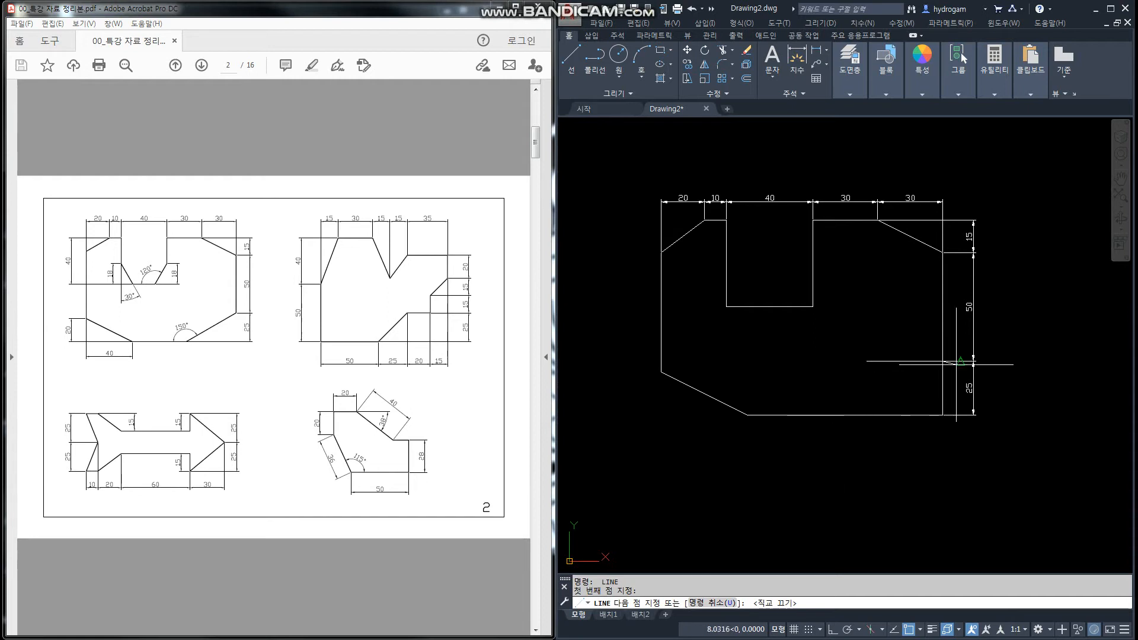
{"action": "key", "text": "Escape"}
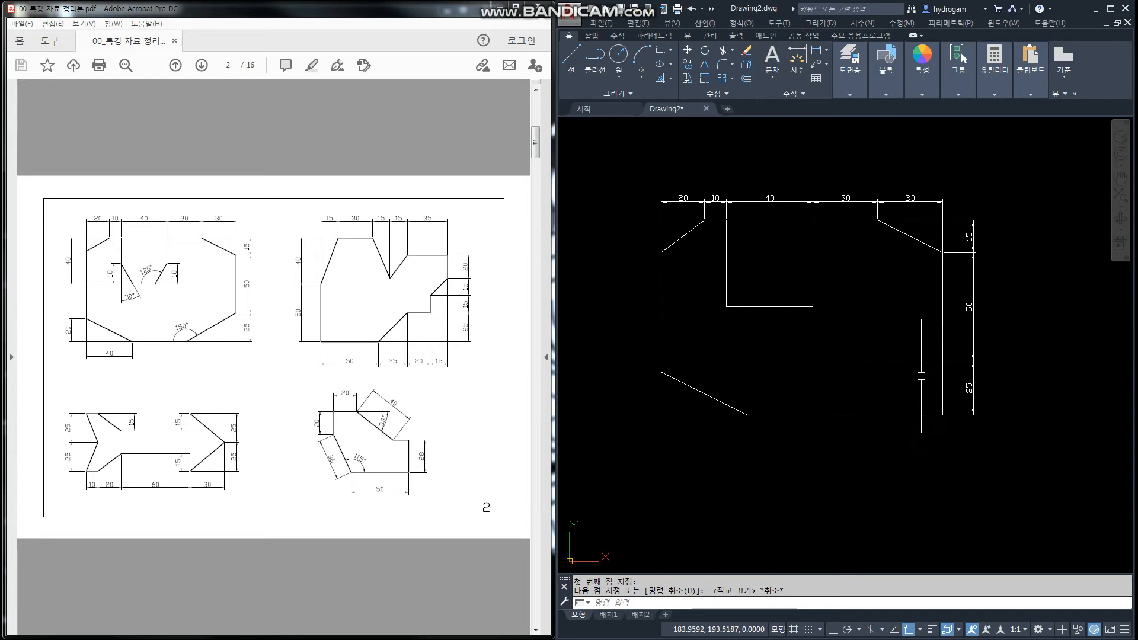
{"action": "key", "text": "Escape"}
{"action": "key", "text": "Escape"}
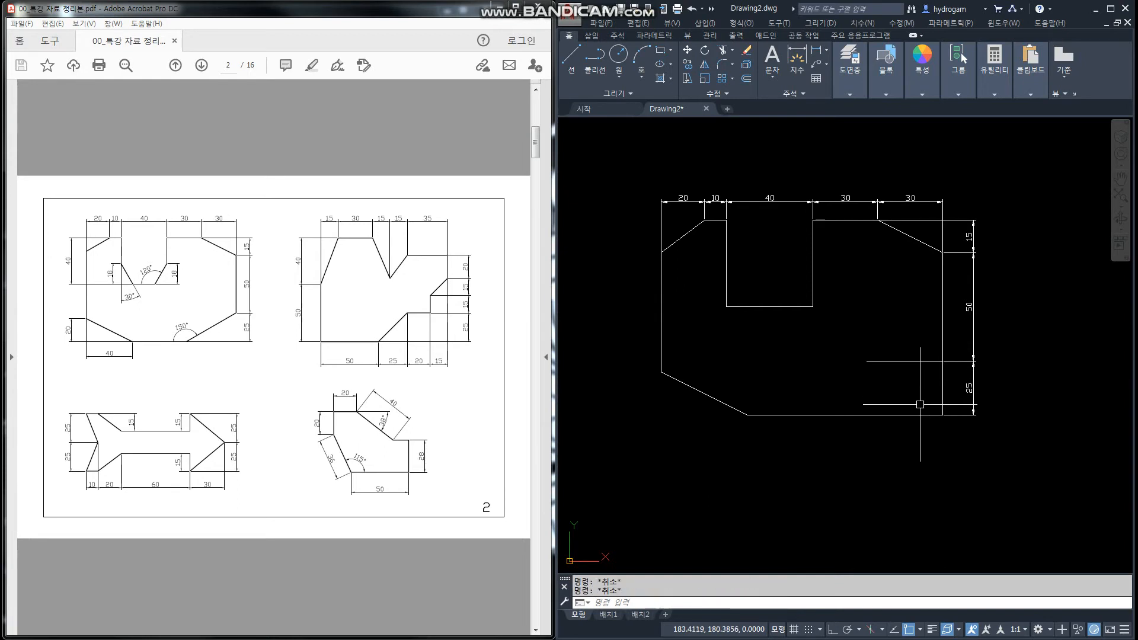
{"action": "type", "text": "1"}
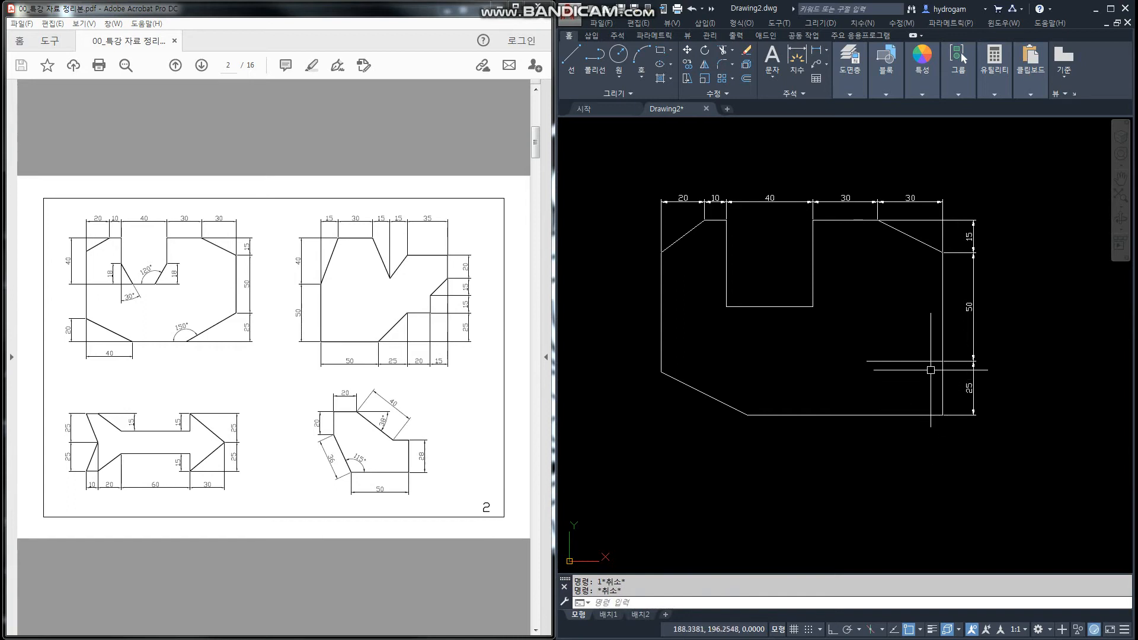
Delete the short horizontal line at the break point on the figure's right edge
{"action": "left_click", "coordinate": [917, 361]}
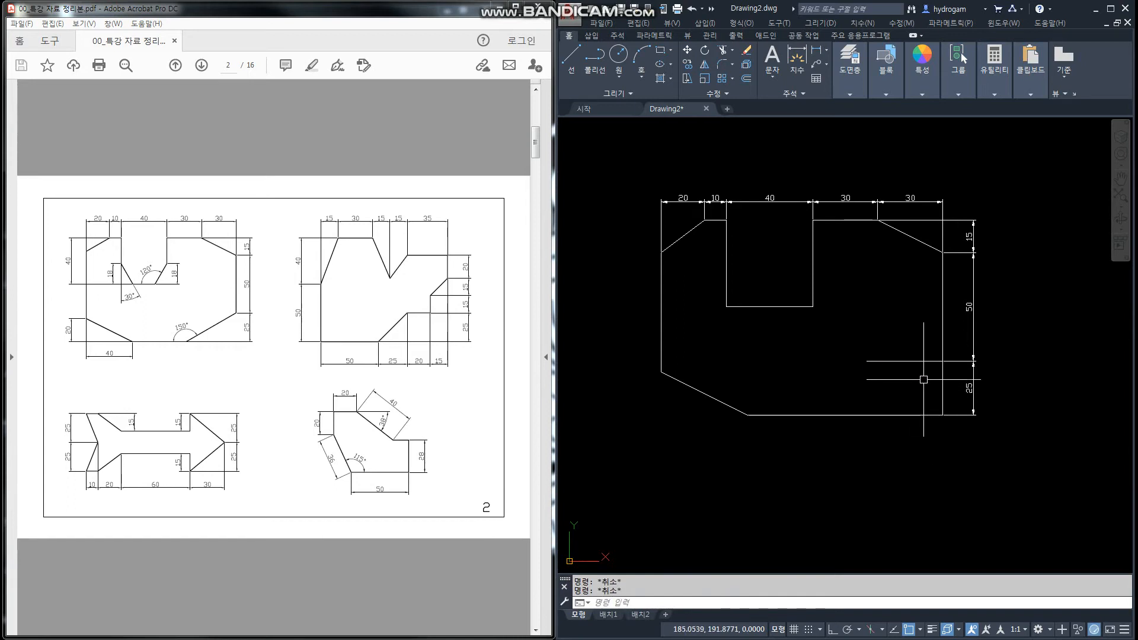
{"action": "left_click", "coordinate": [851, 347]}
{"action": "key", "text": "Delete"}
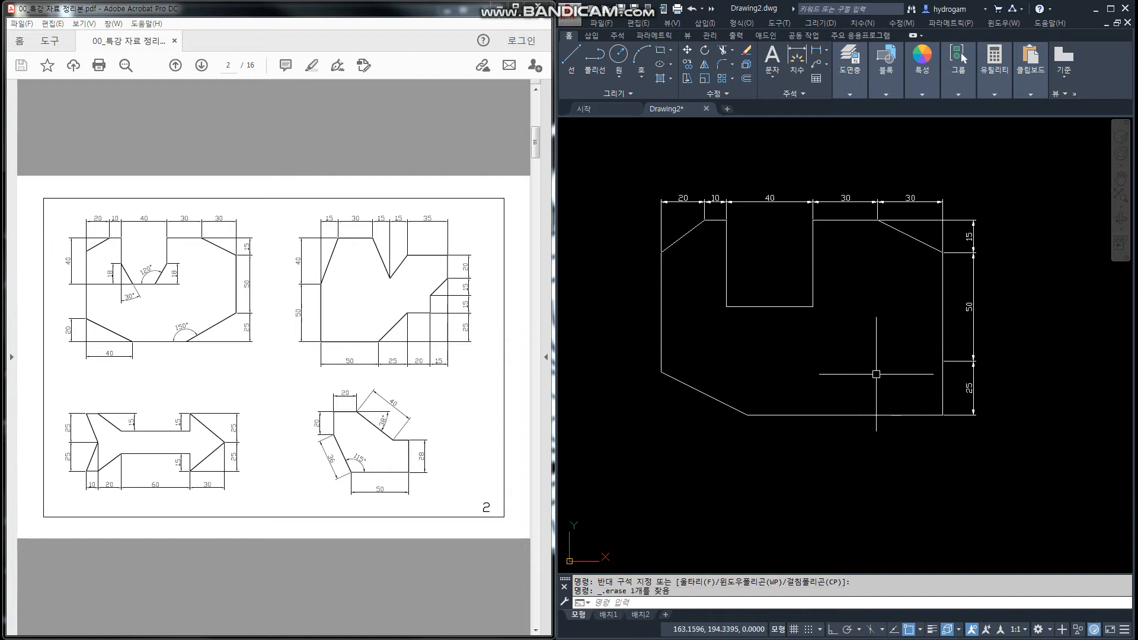
{"action": "key", "text": "l"}
{"action": "key", "text": "Return"}
{"action": "left_click", "coordinate": [943, 361]}
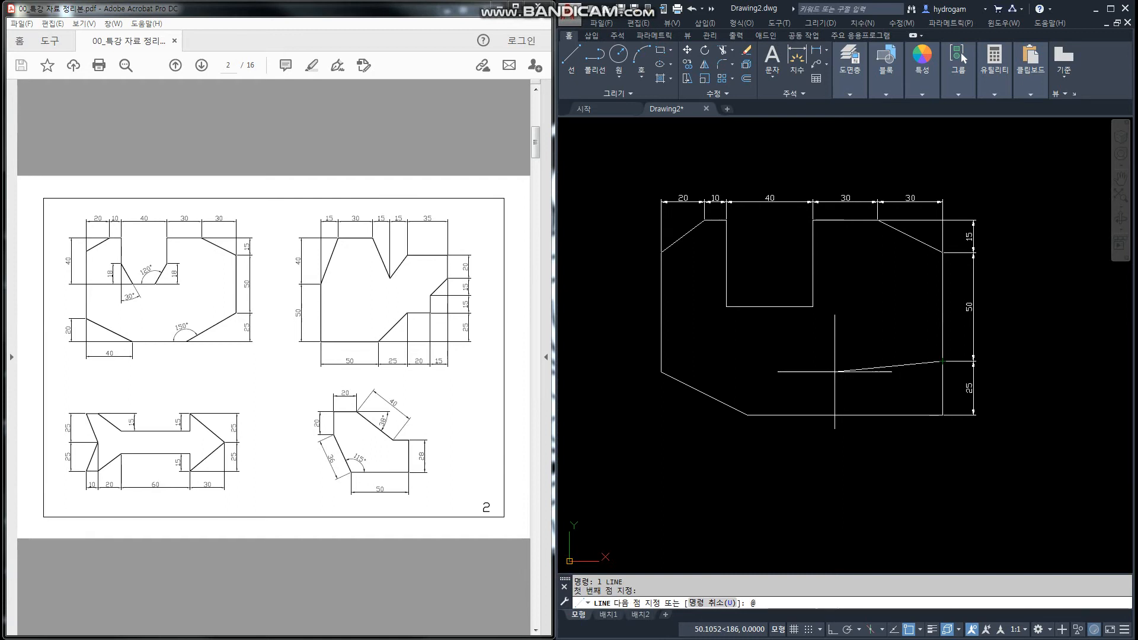
{"action": "type", "text": "@200<210"}
{"action": "key", "text": "Return"}
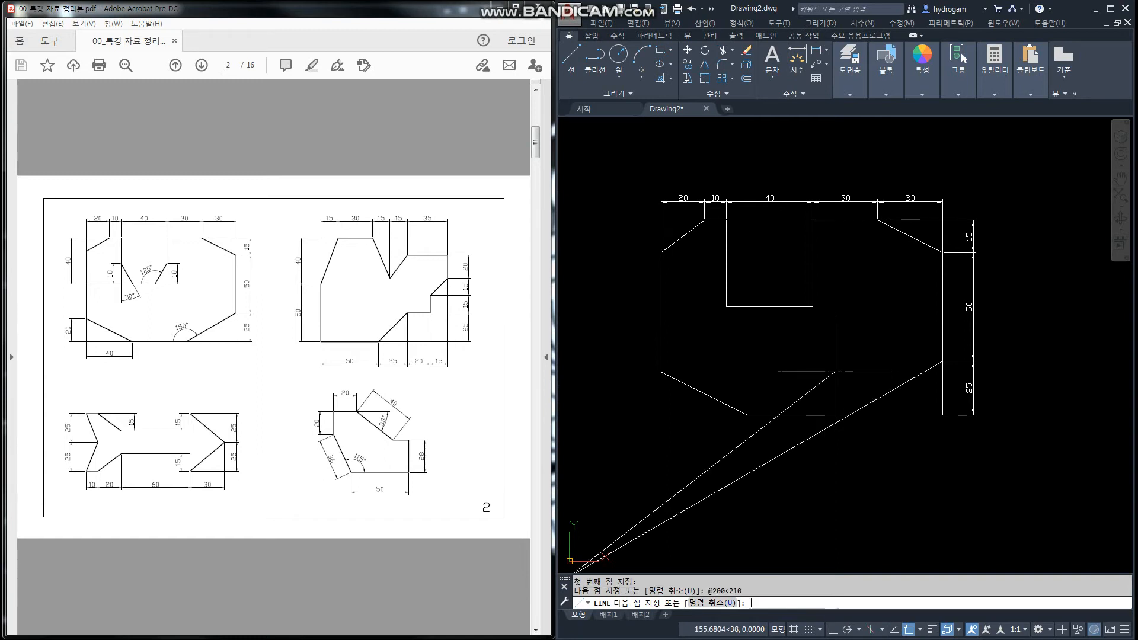
{"action": "key", "text": "Escape"}
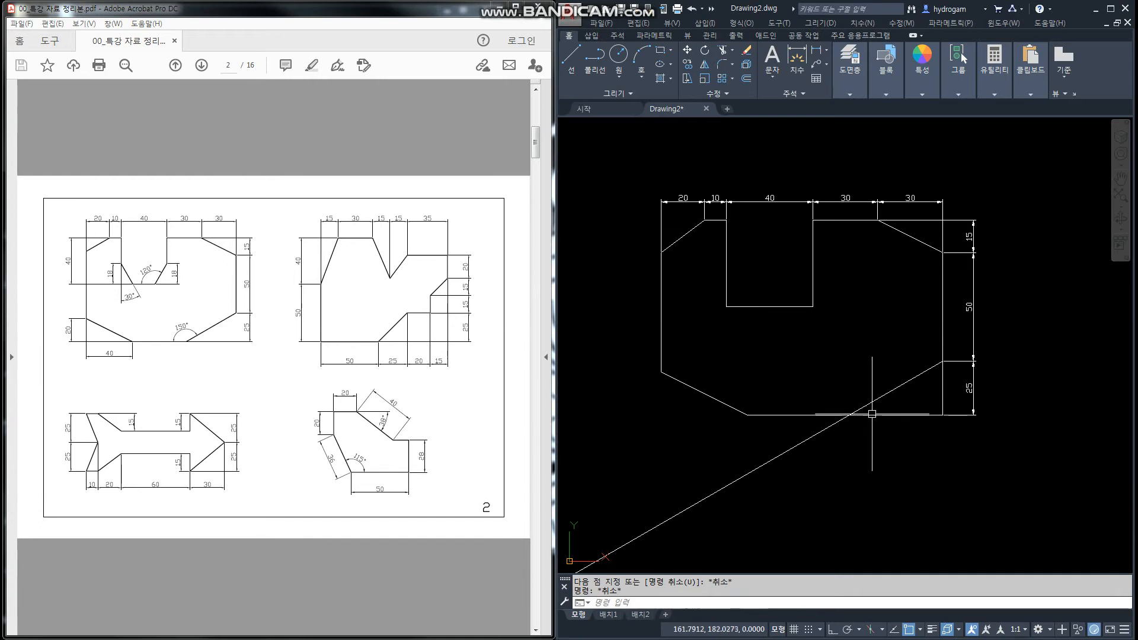
{"action": "key", "text": "Escape"}
{"action": "key", "text": "Escape"}
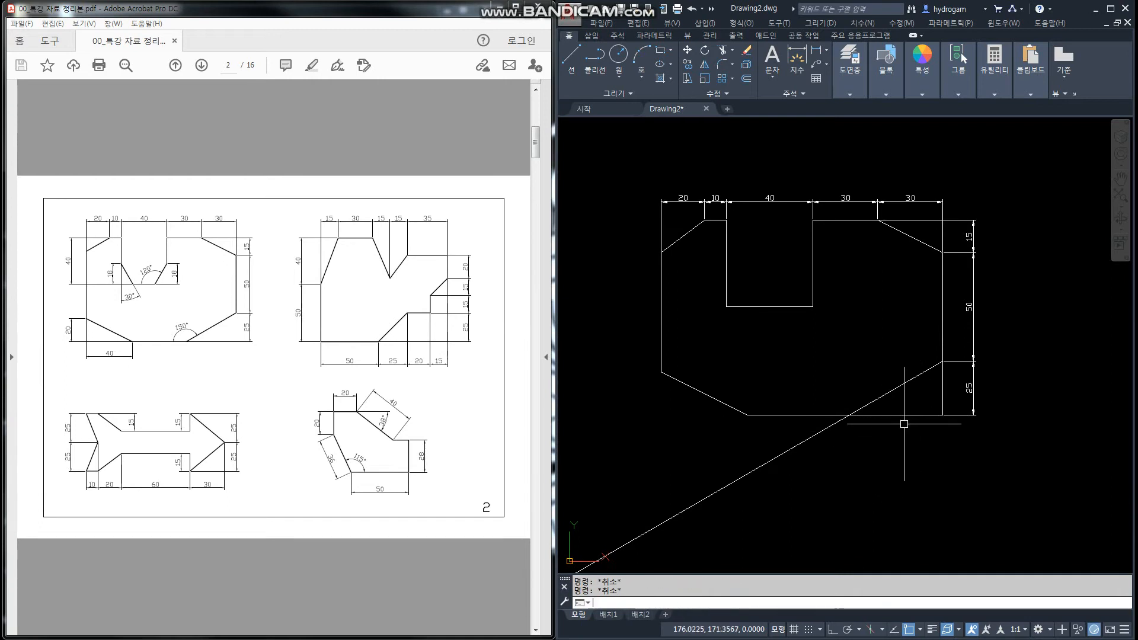
{"action": "type", "text": "tr"}
{"action": "key", "text": "space"}
{"action": "left_click", "coordinate": [861, 408]}
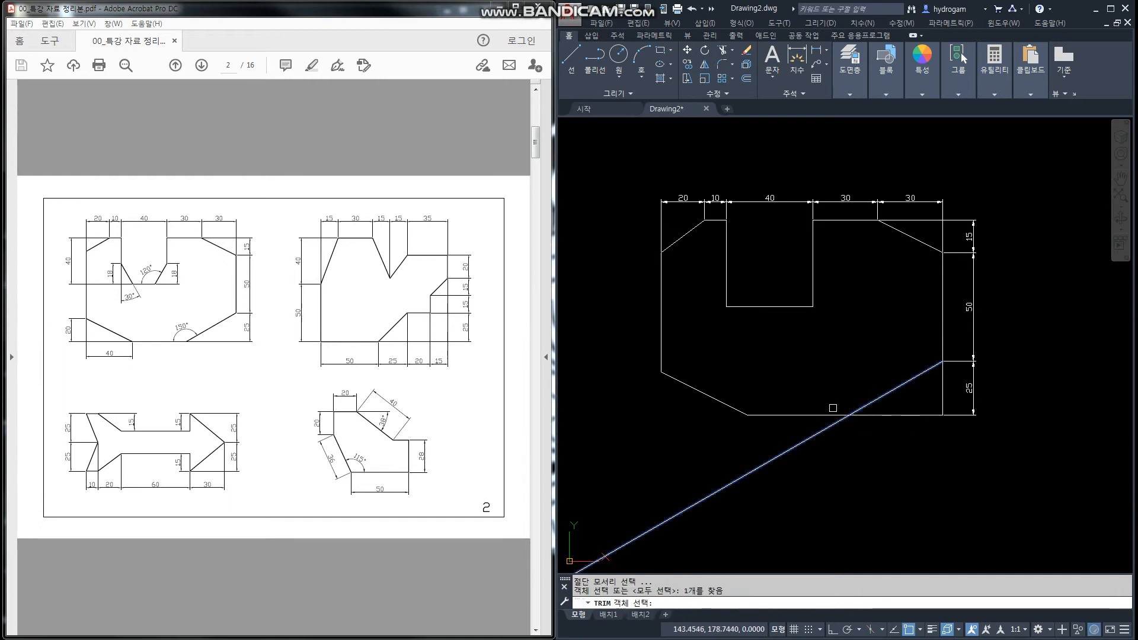
{"action": "left_click", "coordinate": [827, 414]}
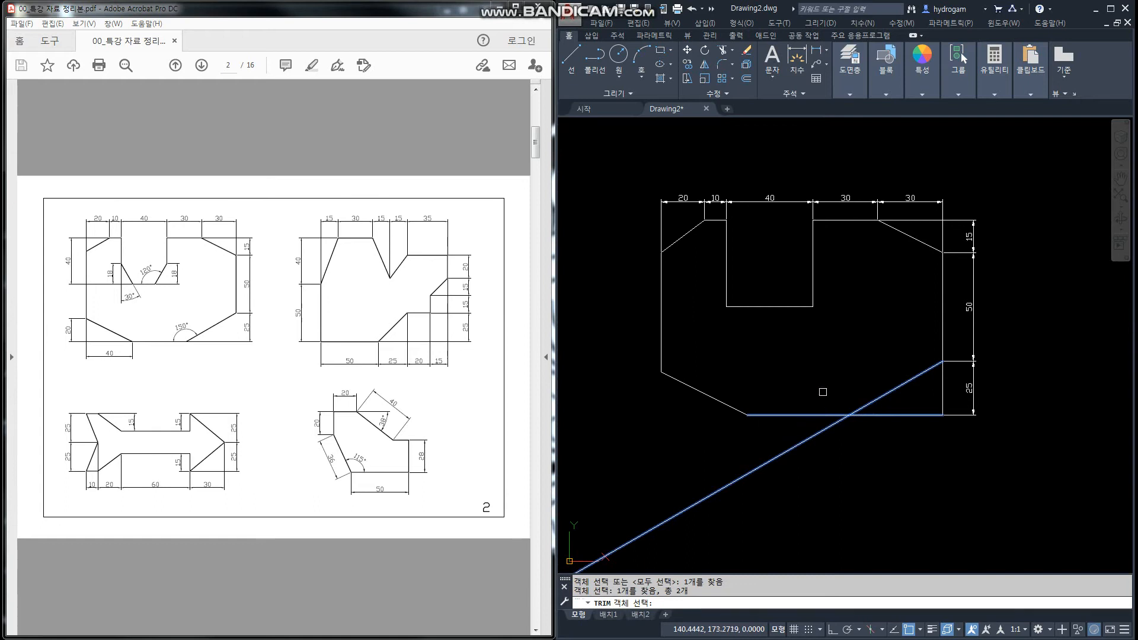
{"action": "key", "text": "Escape"}
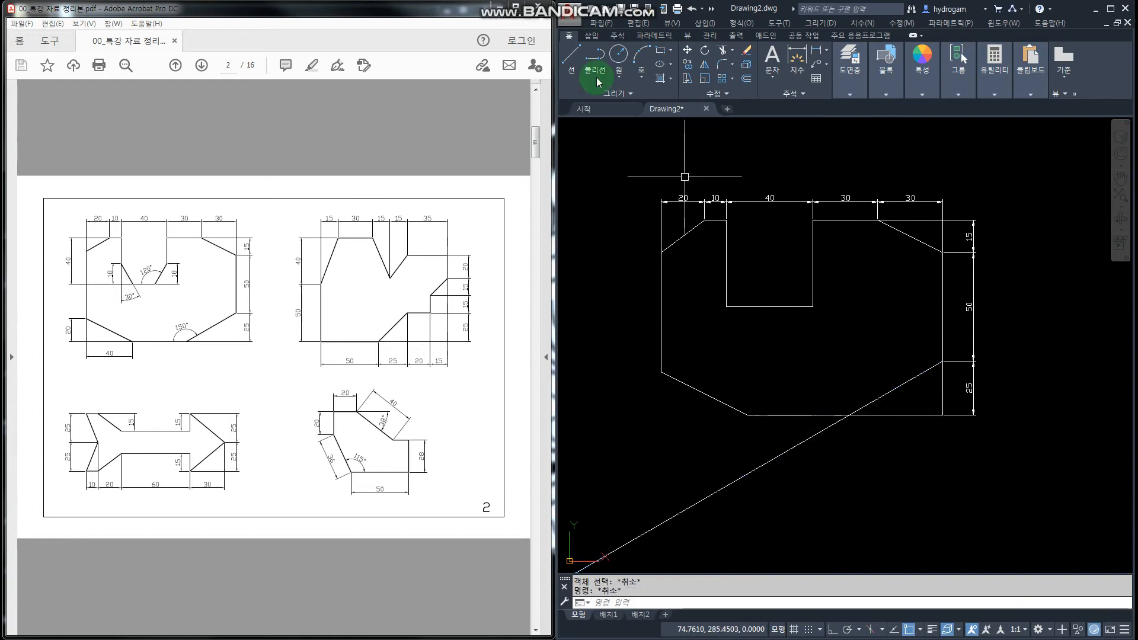
Trim the new diagonal and the bottom edge at their crossing, and delete the leftover vertical segment at the lower-right corner
{"action": "left_click", "coordinate": [723, 52]}
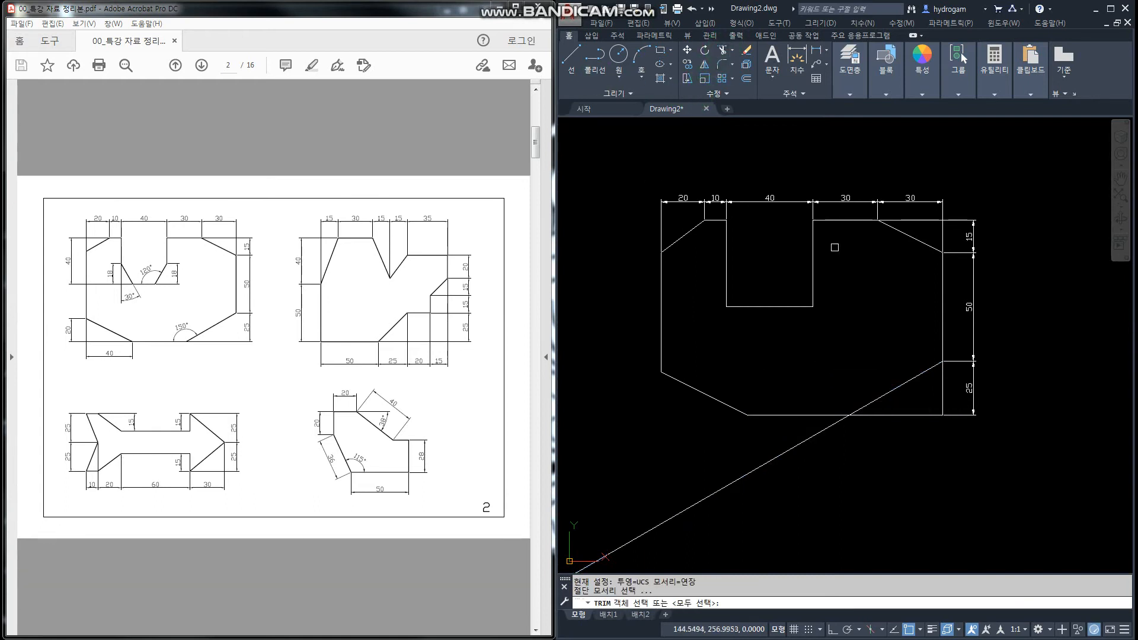
{"action": "left_click", "coordinate": [835, 425]}
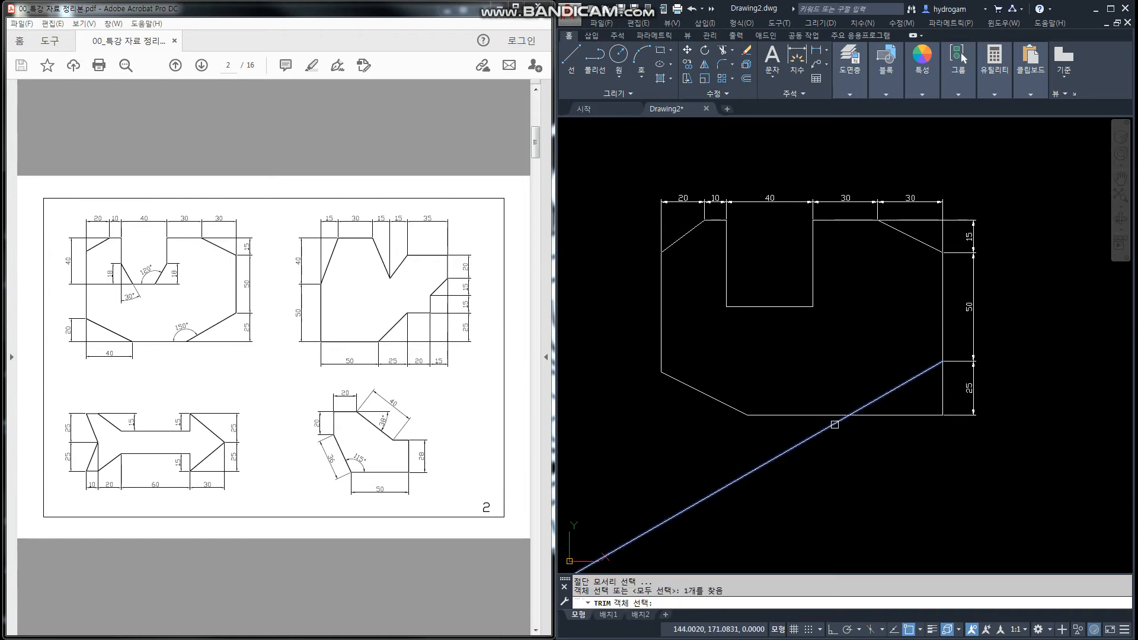
{"action": "left_click", "coordinate": [882, 415]}
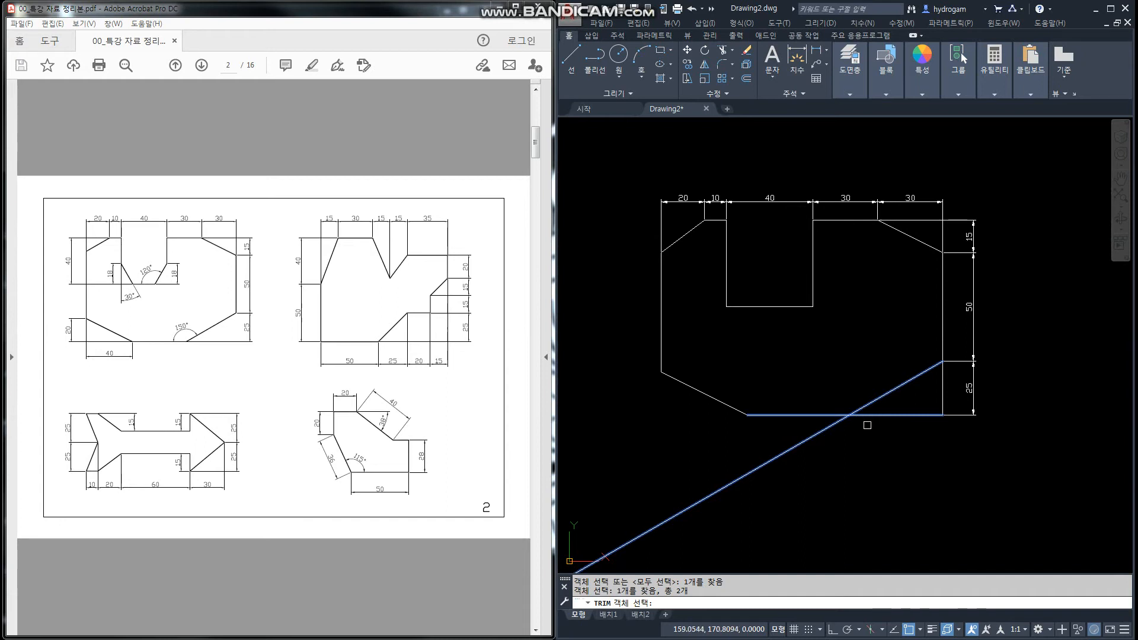
{"action": "key", "text": "Return"}
{"action": "left_click", "coordinate": [837, 422]}
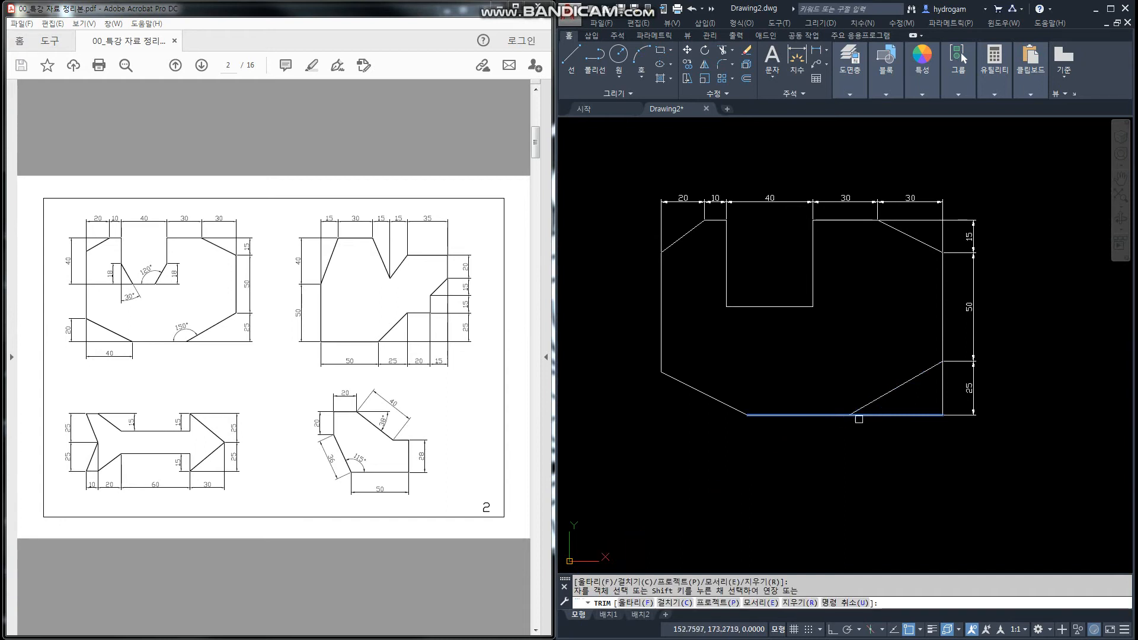
{"action": "left_click", "coordinate": [870, 415]}
{"action": "key", "text": "Return"}
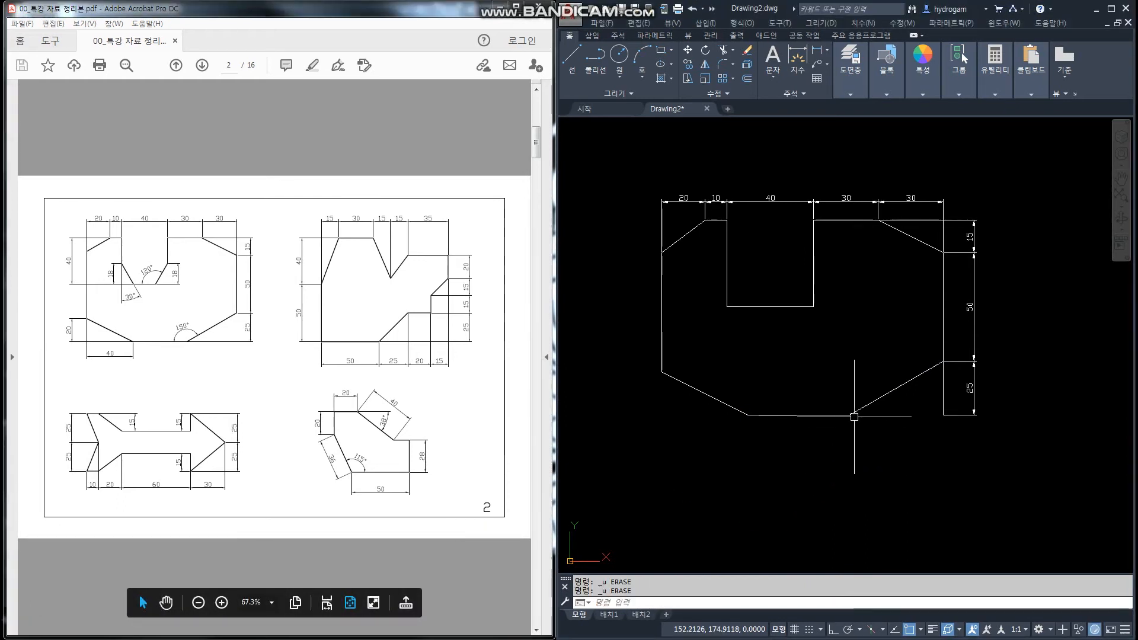
{"action": "left_click", "coordinate": [942, 384]}
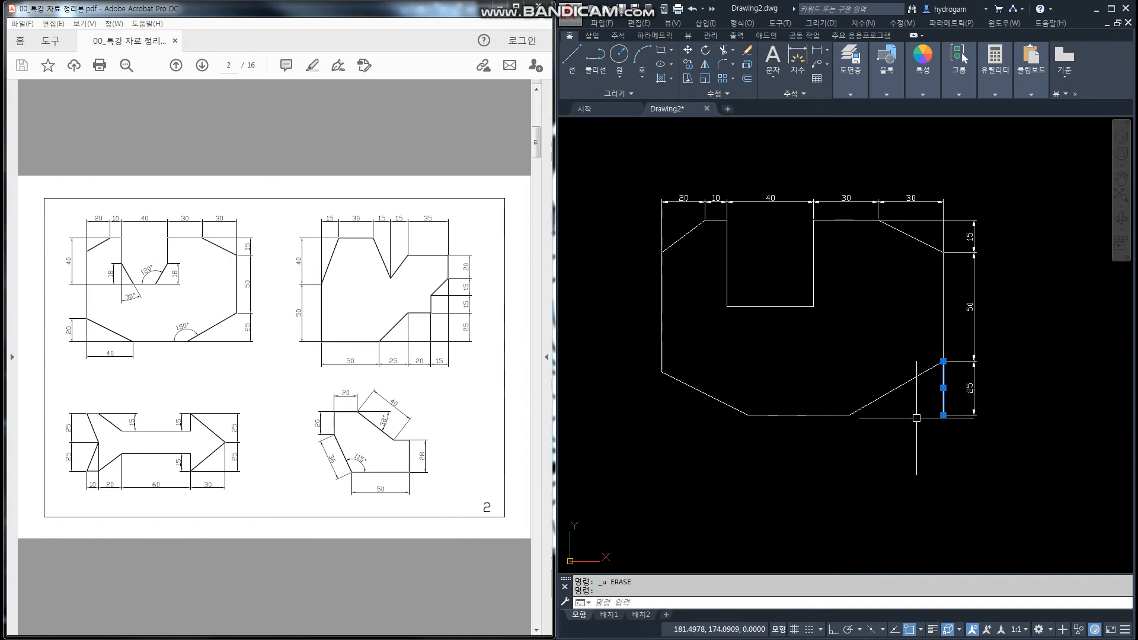
{"action": "key", "text": "Delete"}
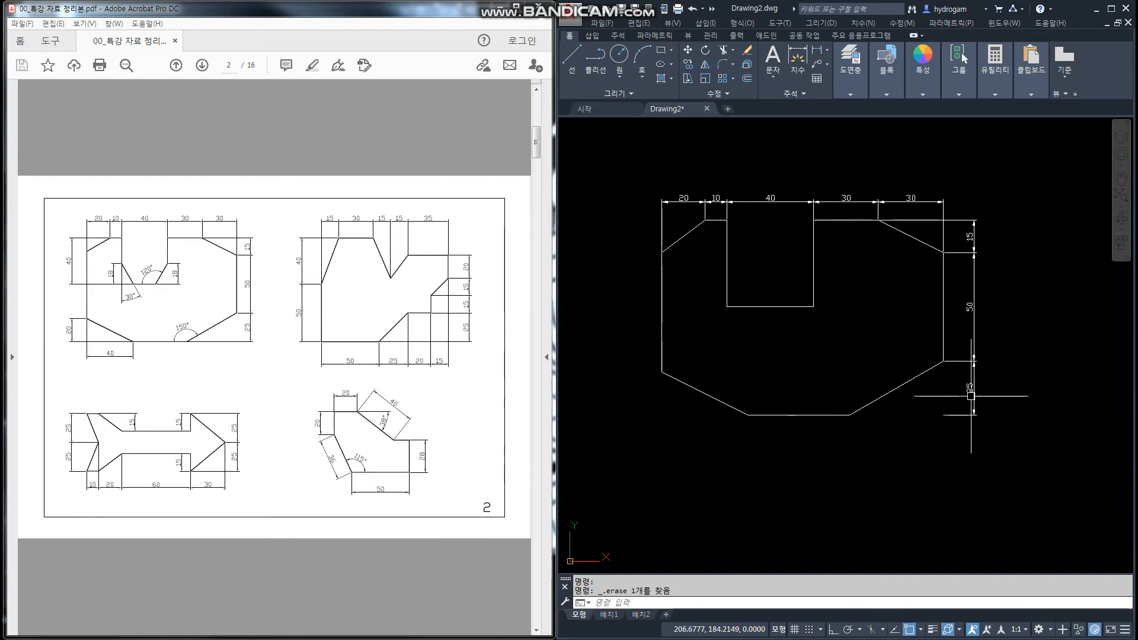
Stretch the lower-right vertical dimension's bottom extension-line origin to the lower end of the new diagonal
{"action": "left_click", "coordinate": [969, 415]}
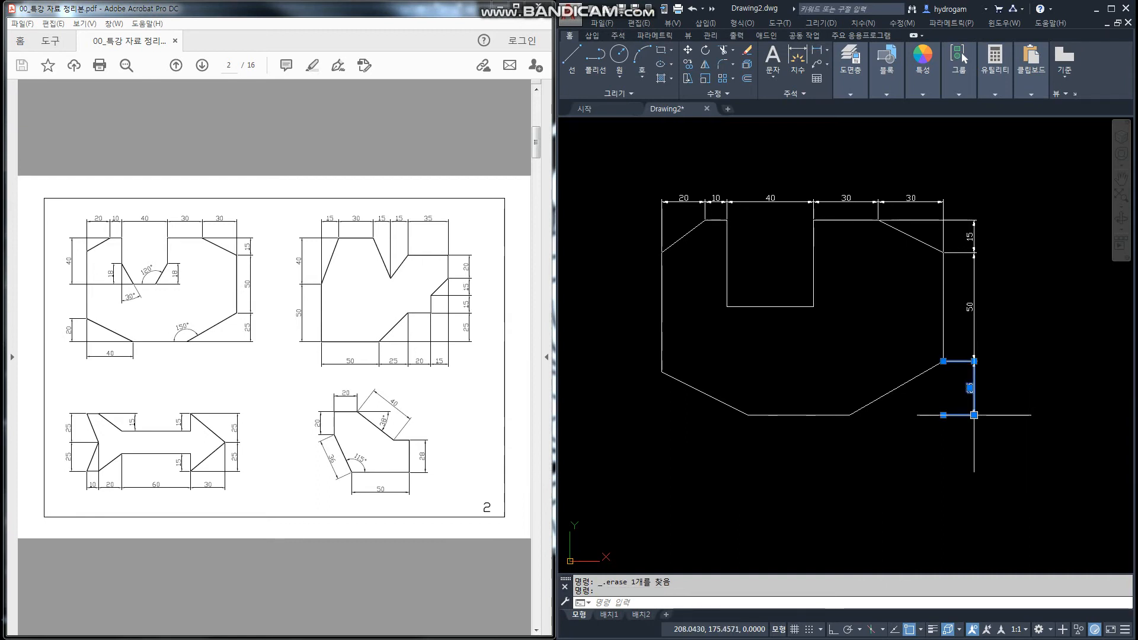
{"action": "key", "text": "Escape"}
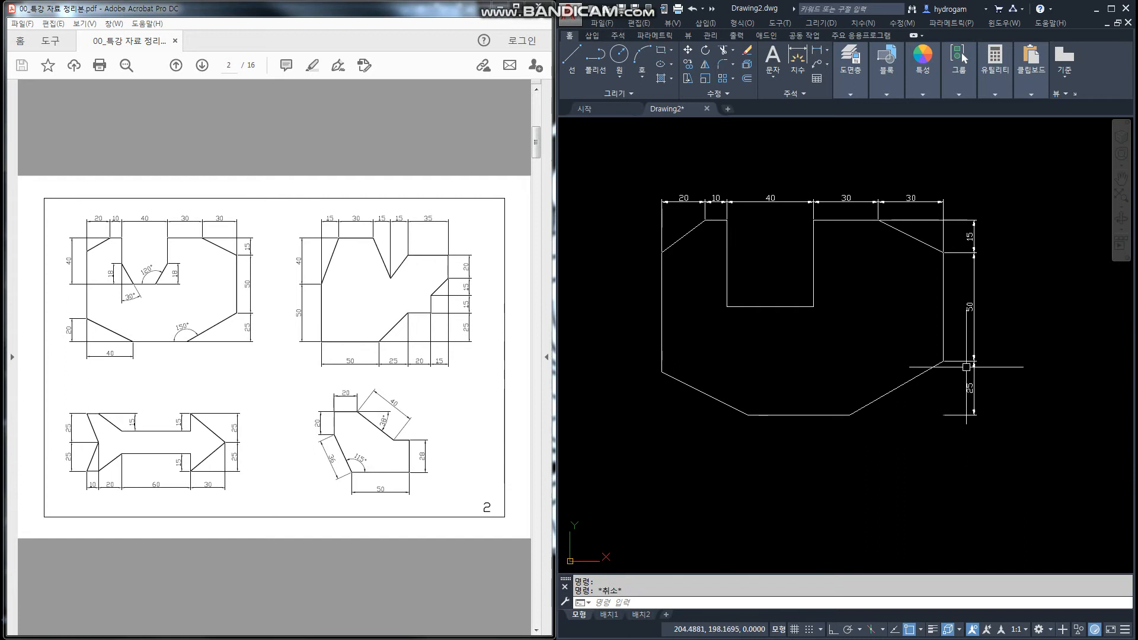
{"action": "left_click", "coordinate": [952, 417]}
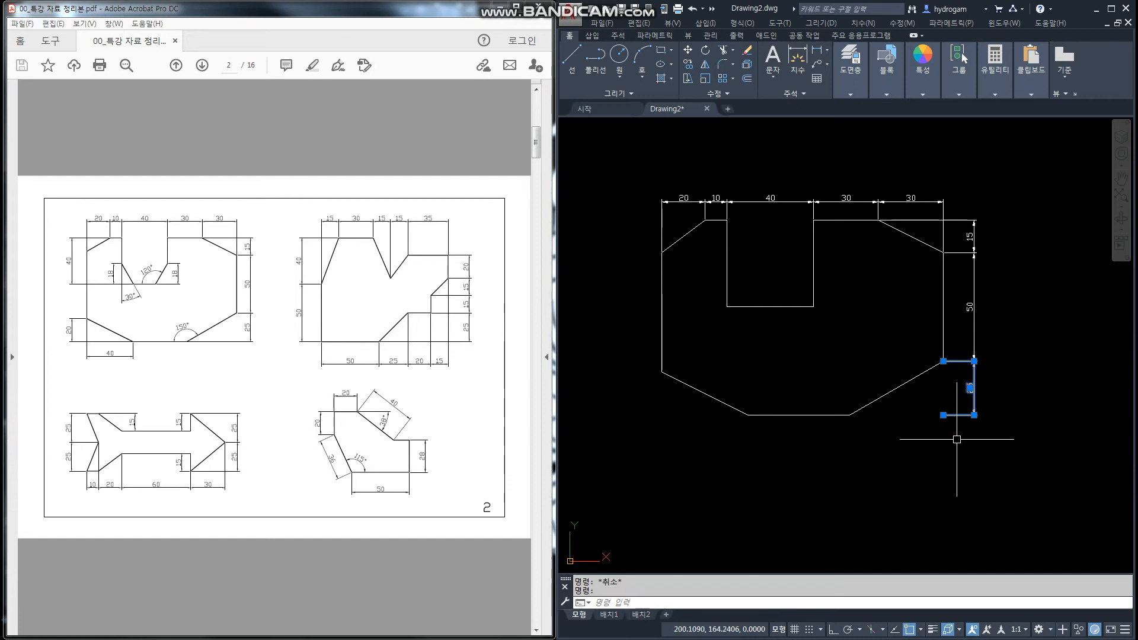
{"action": "left_click", "coordinate": [943, 415]}
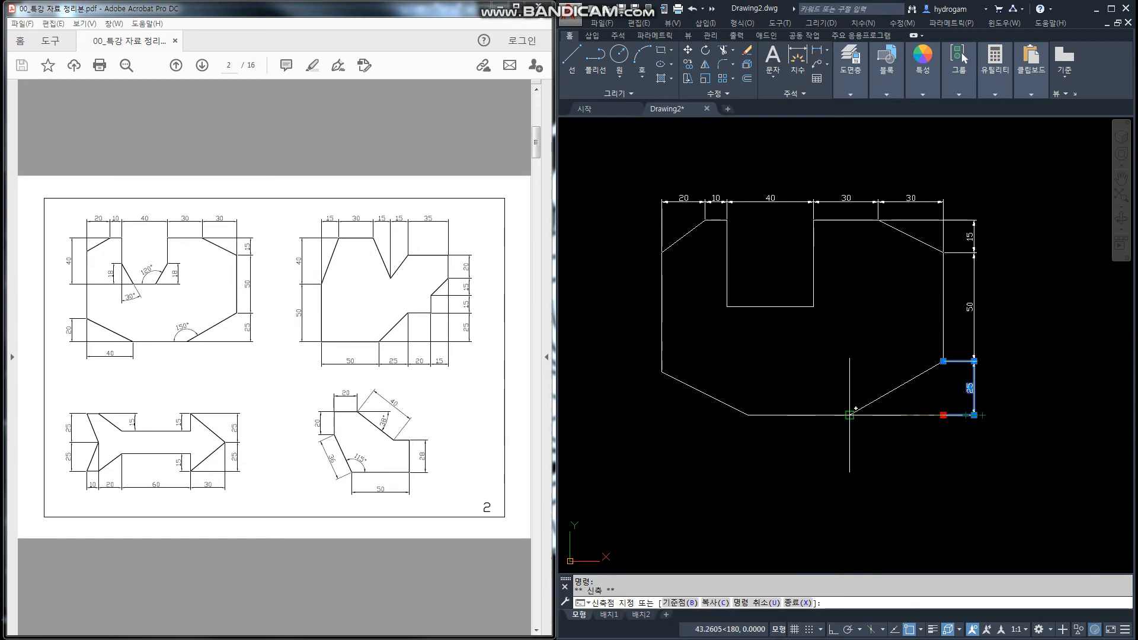
{"action": "key", "text": "Escape"}
{"action": "key", "text": "Escape"}
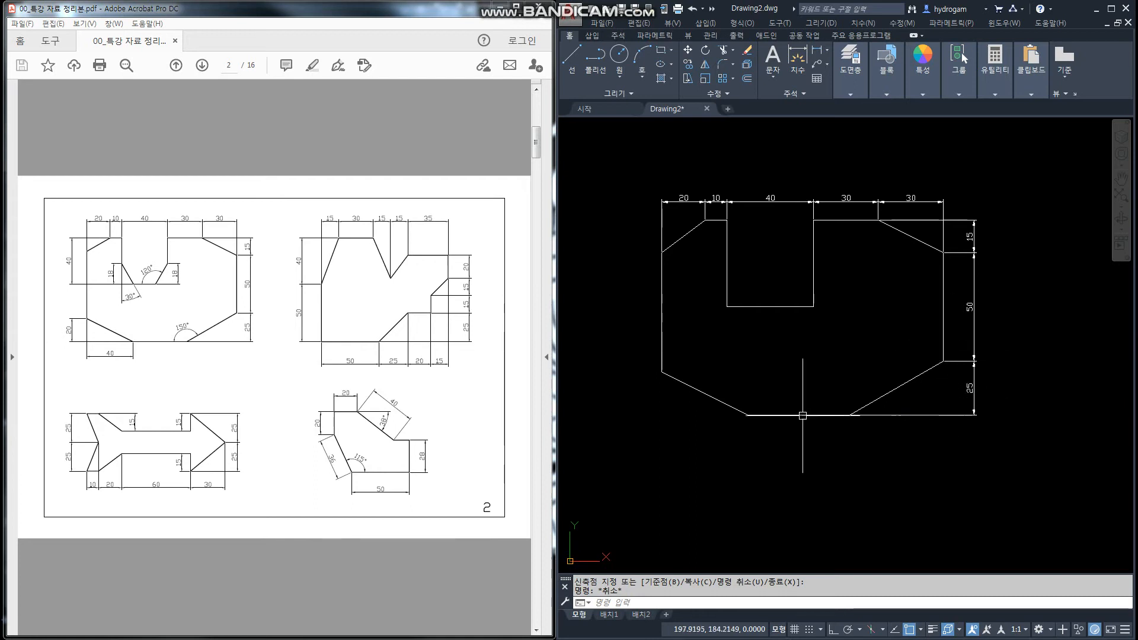
Add a horizontal linear dimension below the figure between the two ends of the lower-left diagonal
{"action": "left_click", "coordinate": [245, 423]}
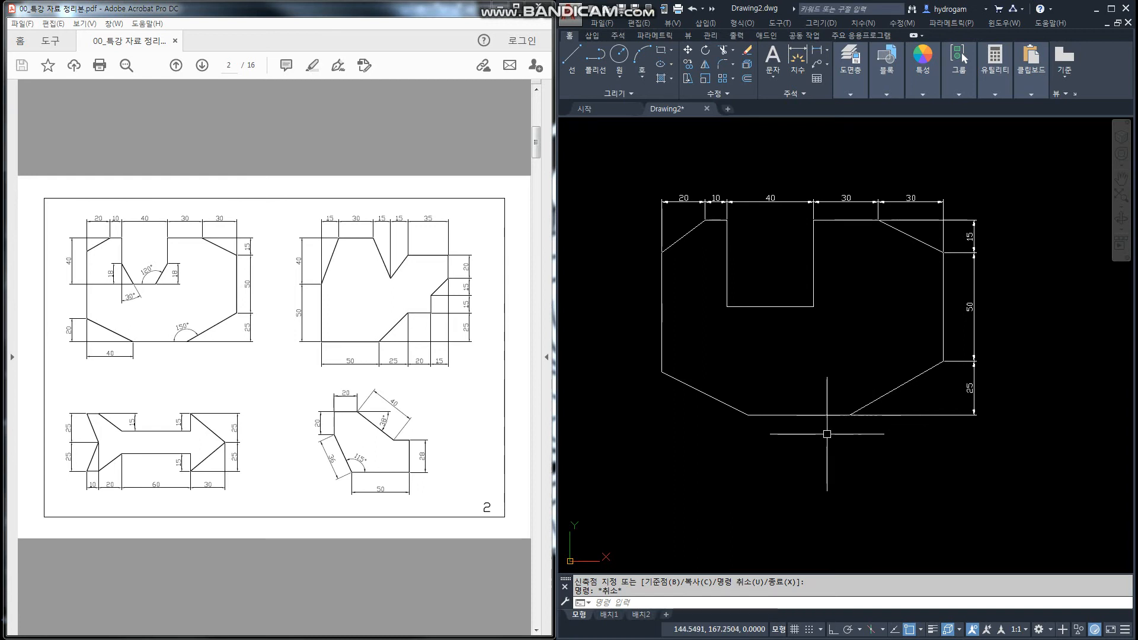
{"action": "left_click", "coordinate": [704, 389]}
{"action": "type", "text": "dli"}
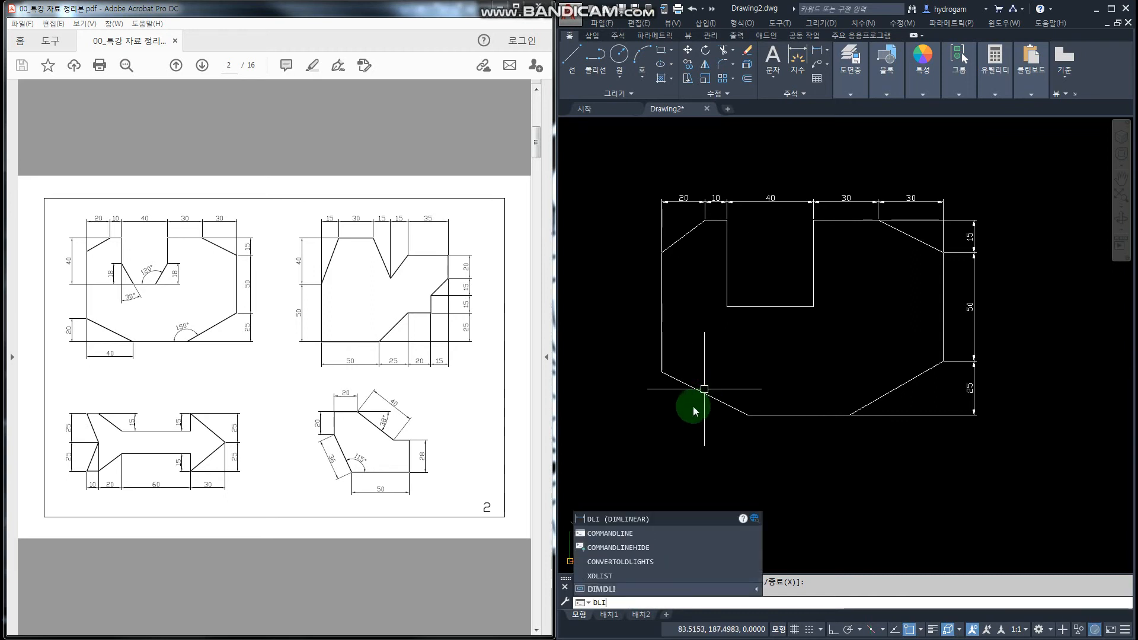
{"action": "key", "text": "Return"}
{"action": "left_click", "coordinate": [662, 371]}
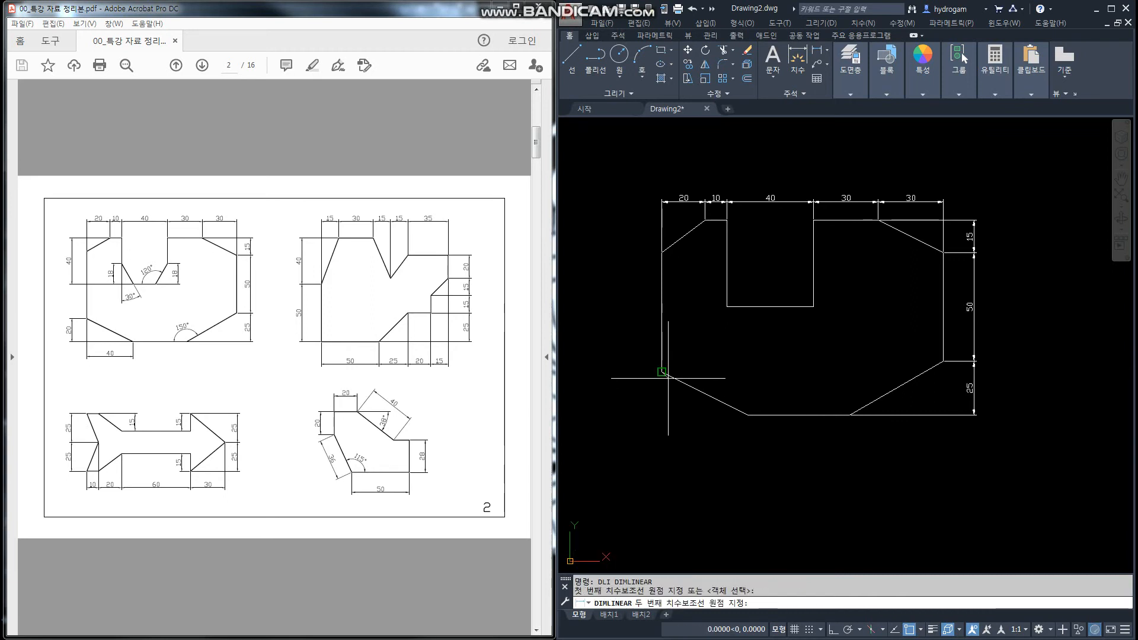
{"action": "left_click", "coordinate": [748, 415]}
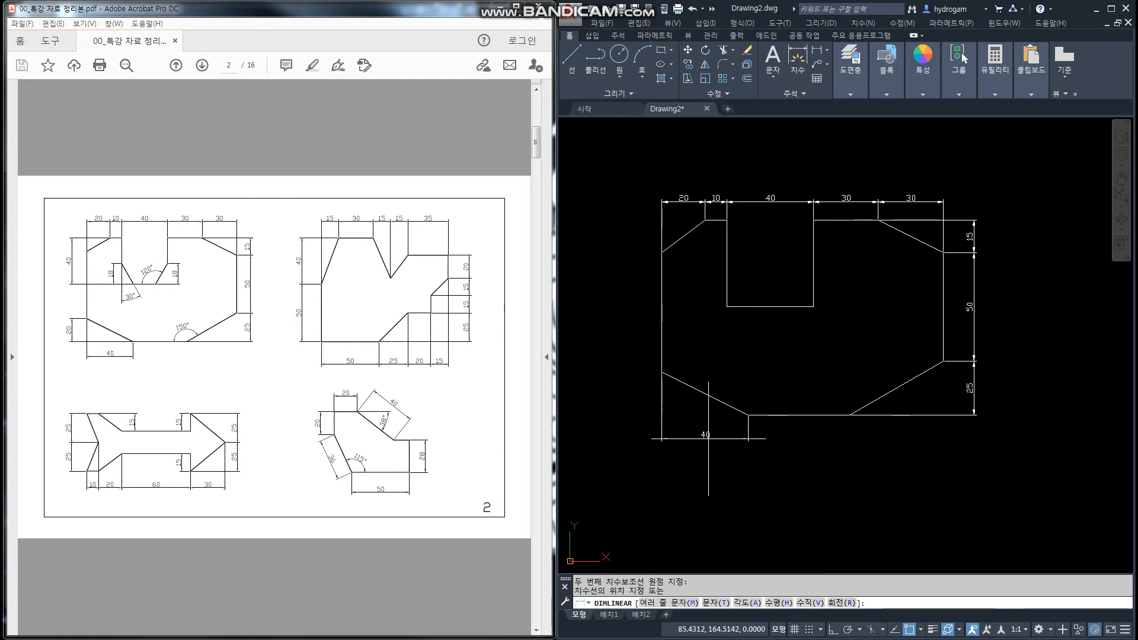
{"action": "left_click", "coordinate": [709, 439]}
Add a vertical linear dimension for the lower-left diagonal, placed outside the figure's left edge
{"action": "key", "text": "Return"}
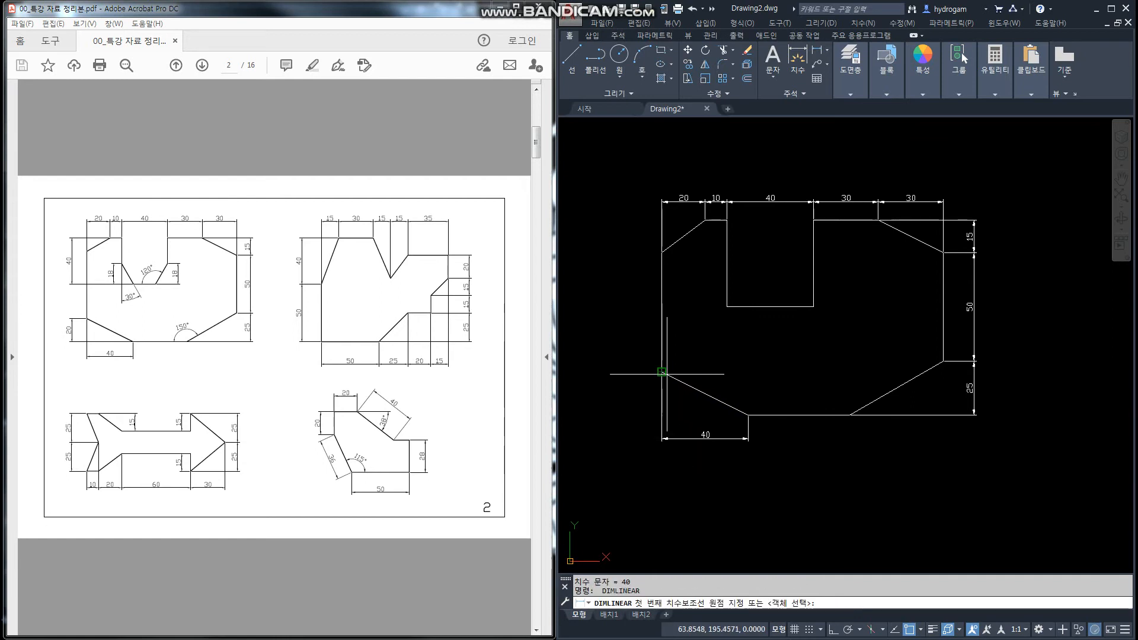
{"action": "left_click", "coordinate": [662, 372]}
{"action": "left_click", "coordinate": [737, 412]}
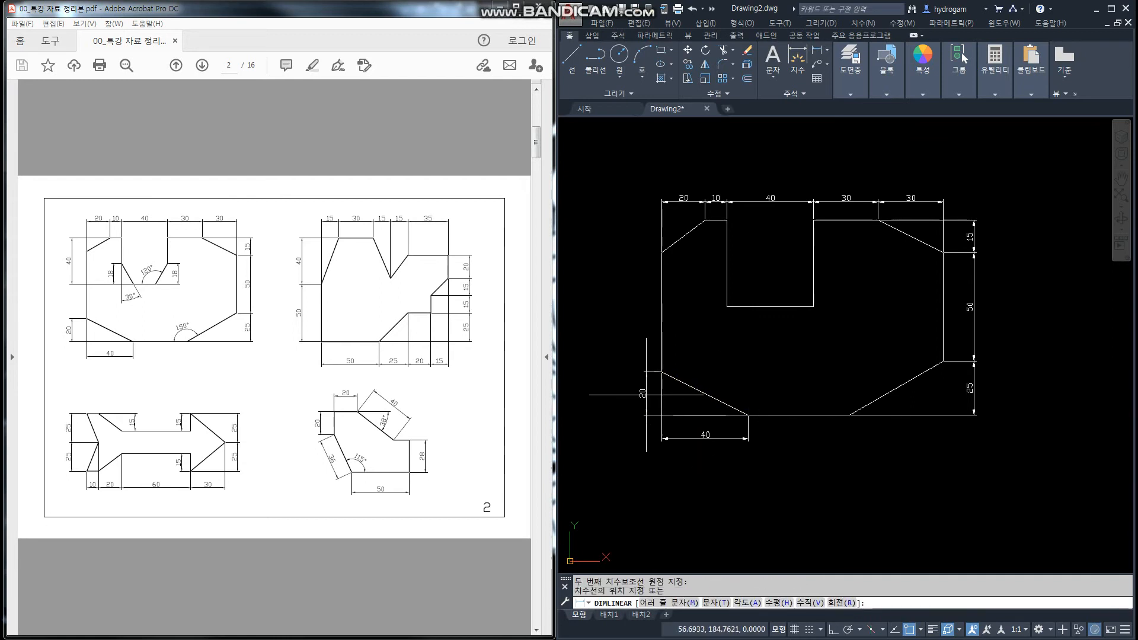
{"action": "left_click", "coordinate": [641, 394]}
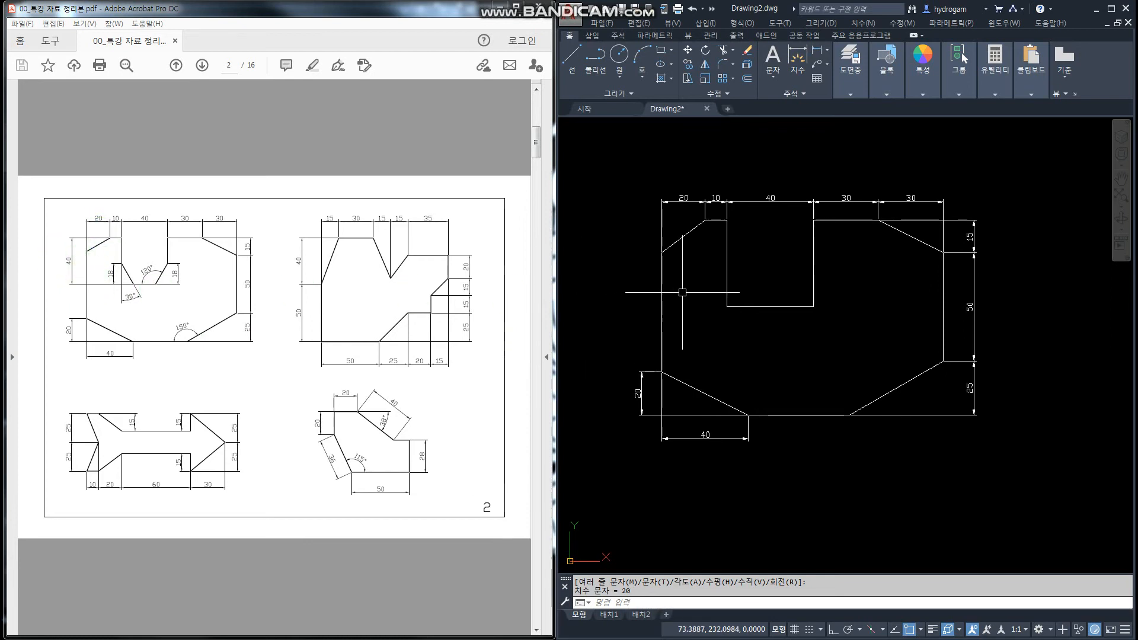
Add a vertical linear dimension for the notch depth outside the left edge, aligned with the vertical dimension of the lower-left diagonal
{"action": "left_click", "coordinate": [706, 267]}
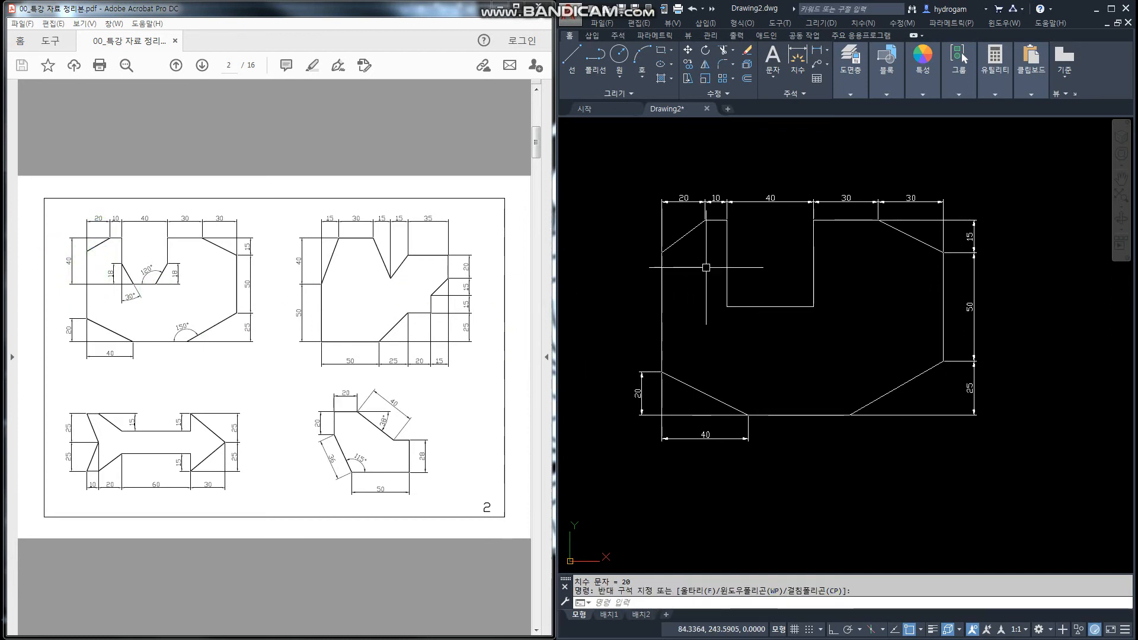
{"action": "left_click", "coordinate": [706, 267]}
{"action": "type", "text": "dli"}
{"action": "key", "text": "Return"}
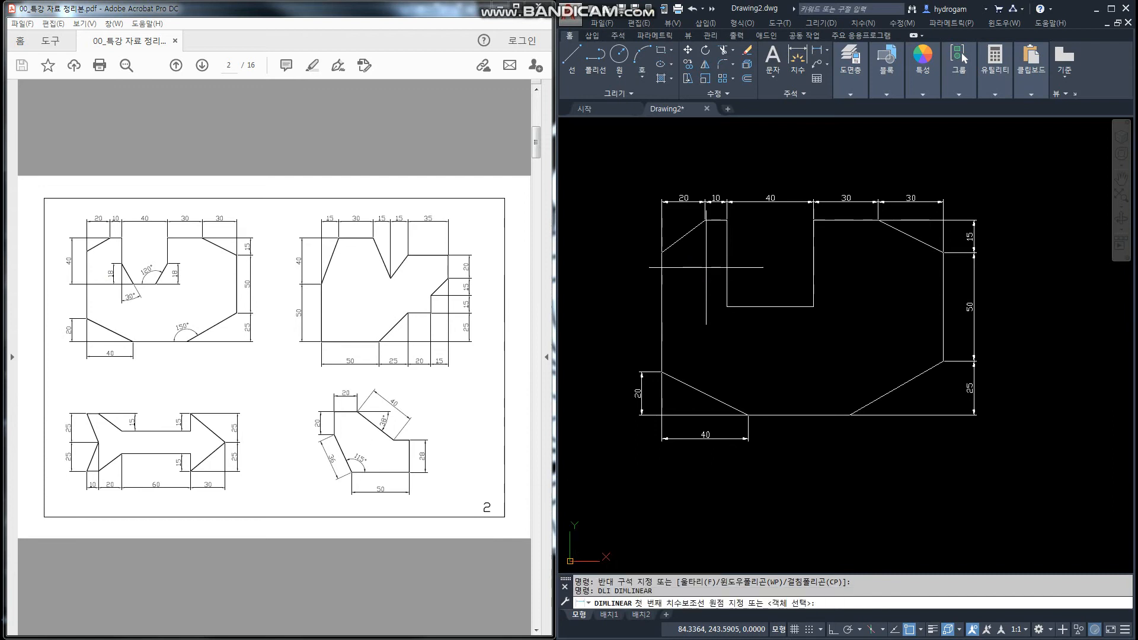
{"action": "left_click", "coordinate": [705, 220]}
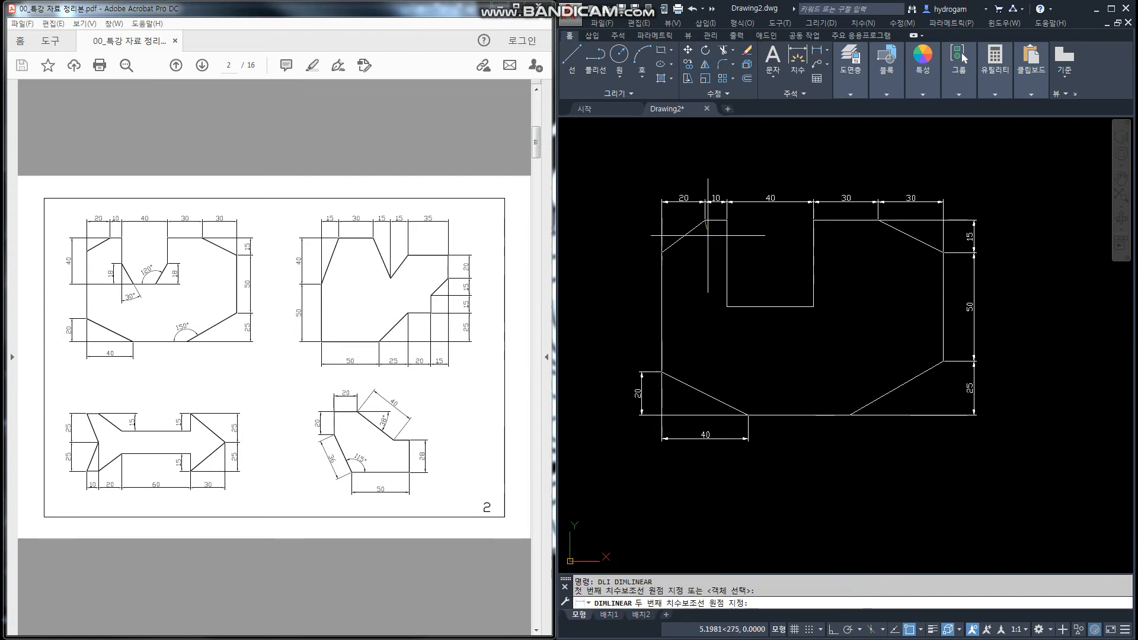
{"action": "left_click", "coordinate": [727, 307]}
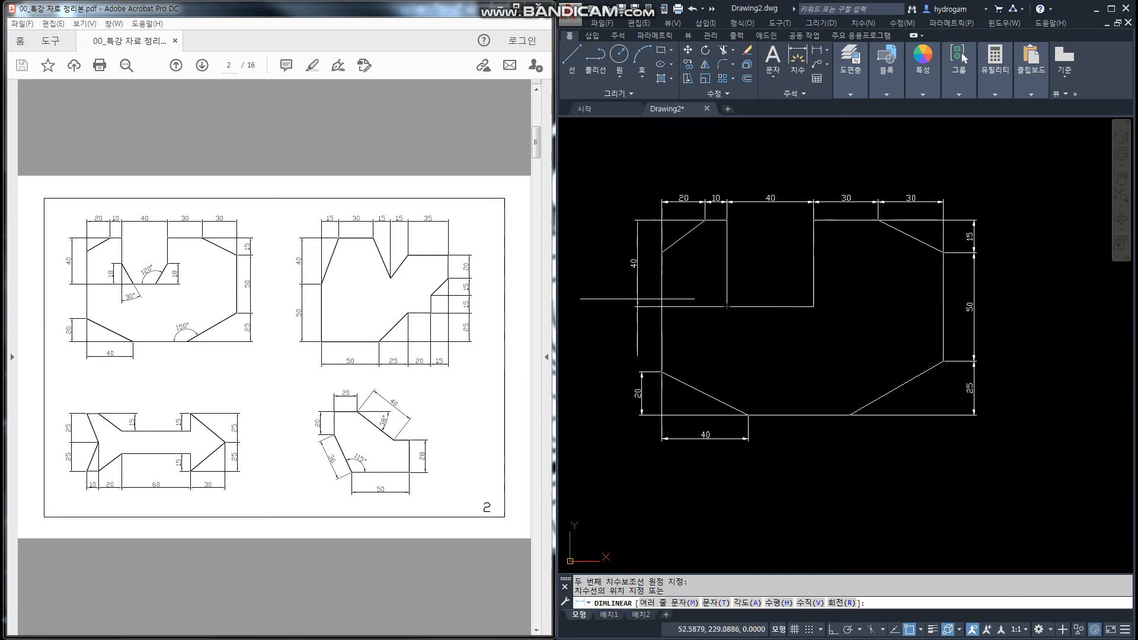
{"action": "left_click", "coordinate": [641, 372]}
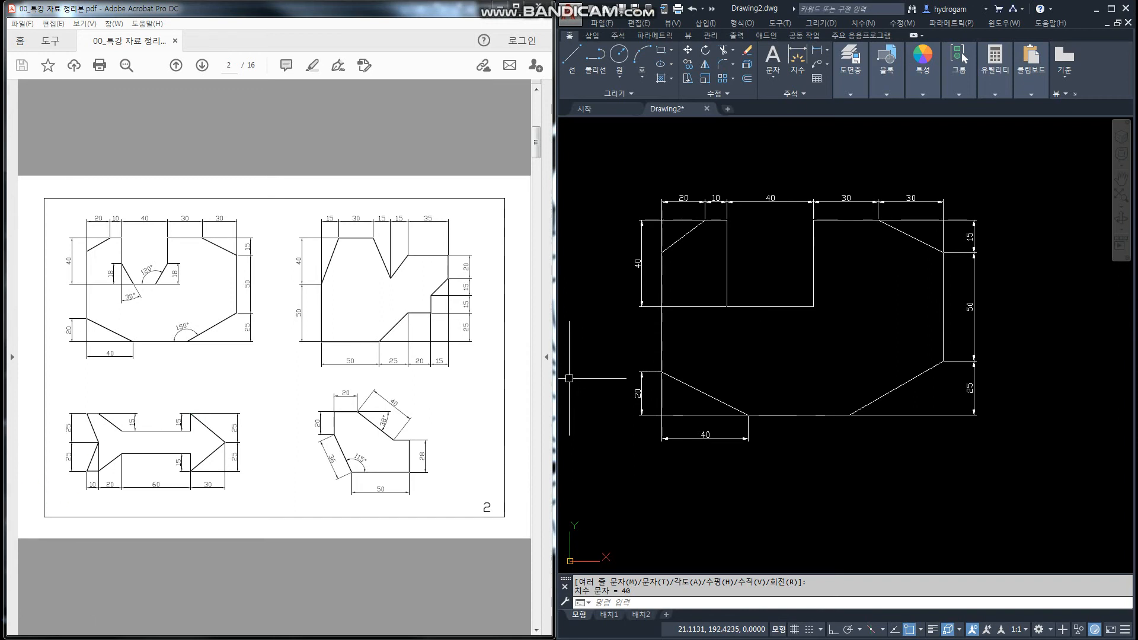
Add an angular dimension between the bottom edge and the lower-right diagonal, with its arc inside the figure
{"action": "left_click", "coordinate": [872, 464]}
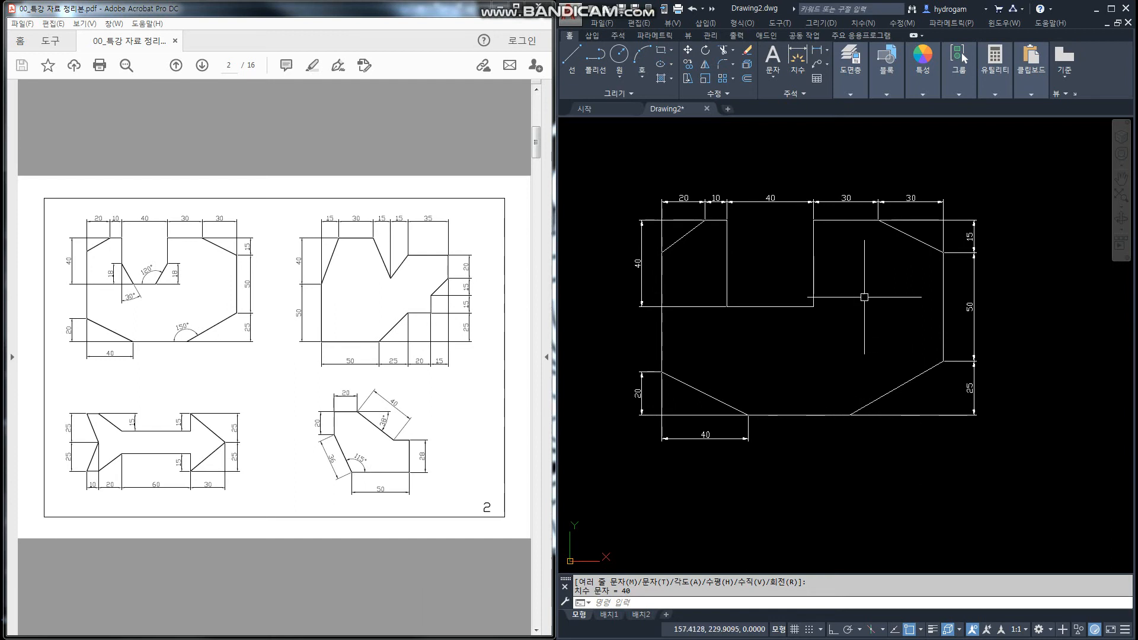
{"action": "left_click", "coordinate": [867, 24]}
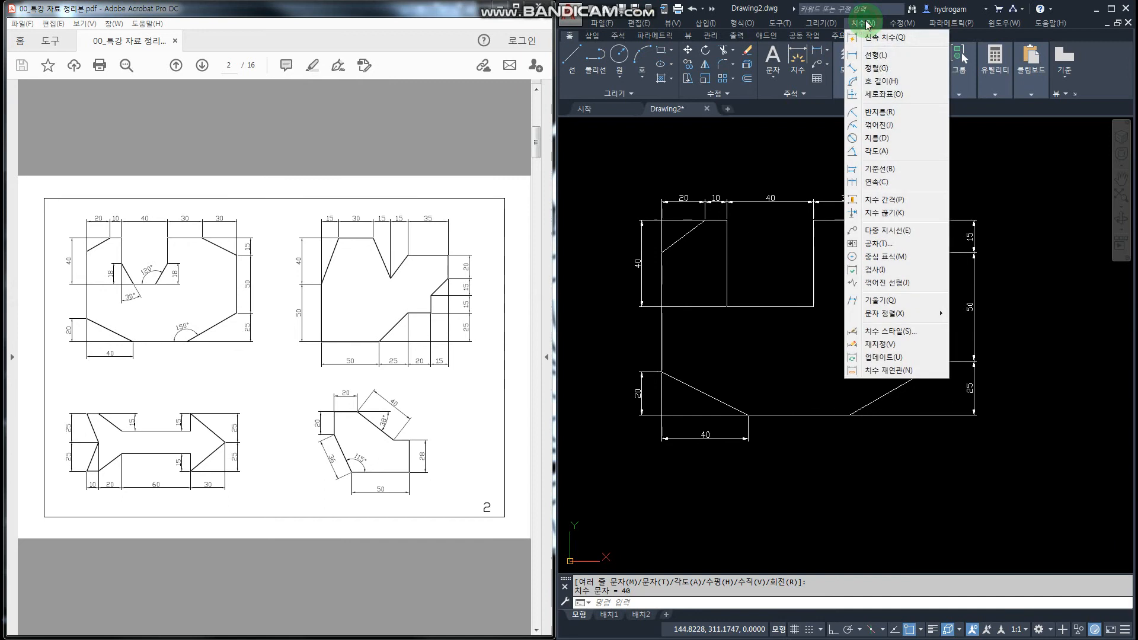
{"action": "left_click", "coordinate": [877, 151]}
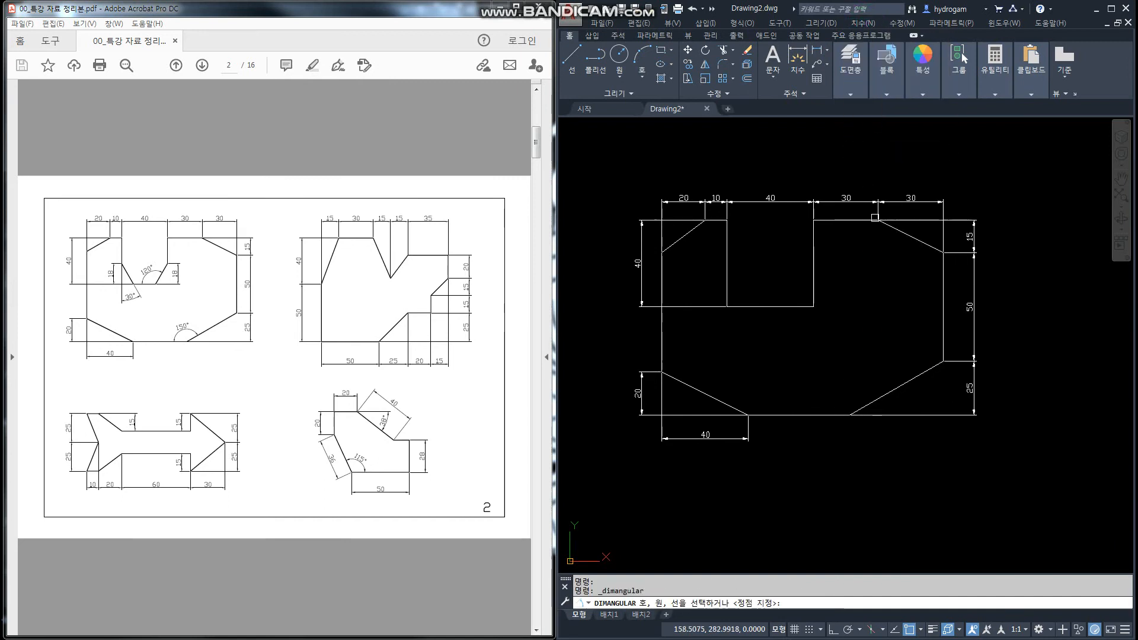
{"action": "left_click", "coordinate": [831, 413]}
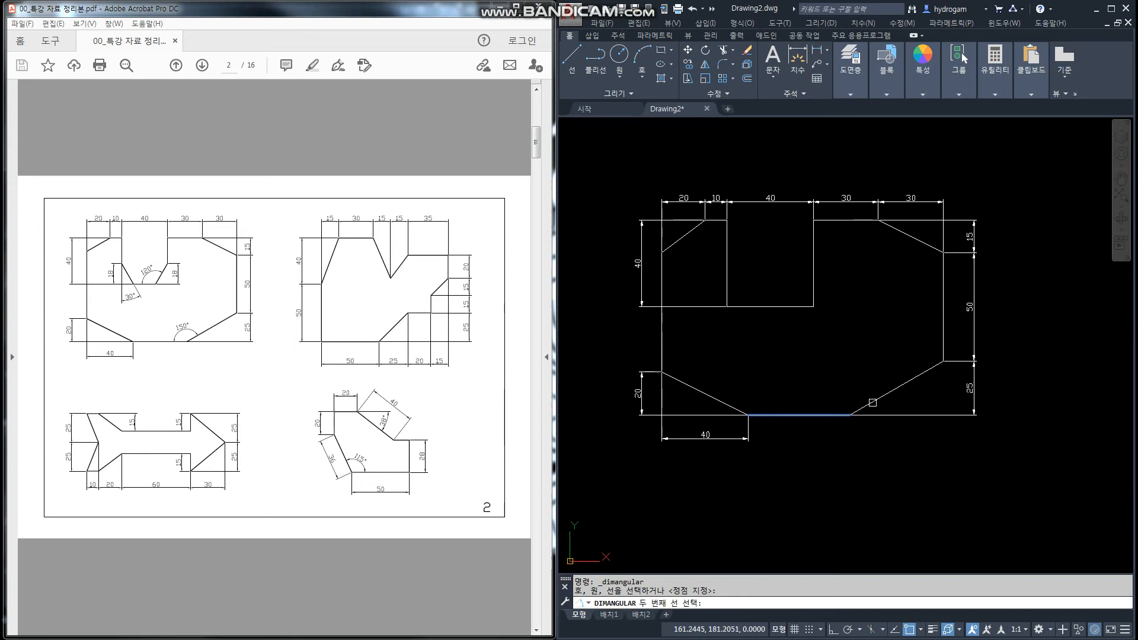
{"action": "left_click", "coordinate": [872, 402]}
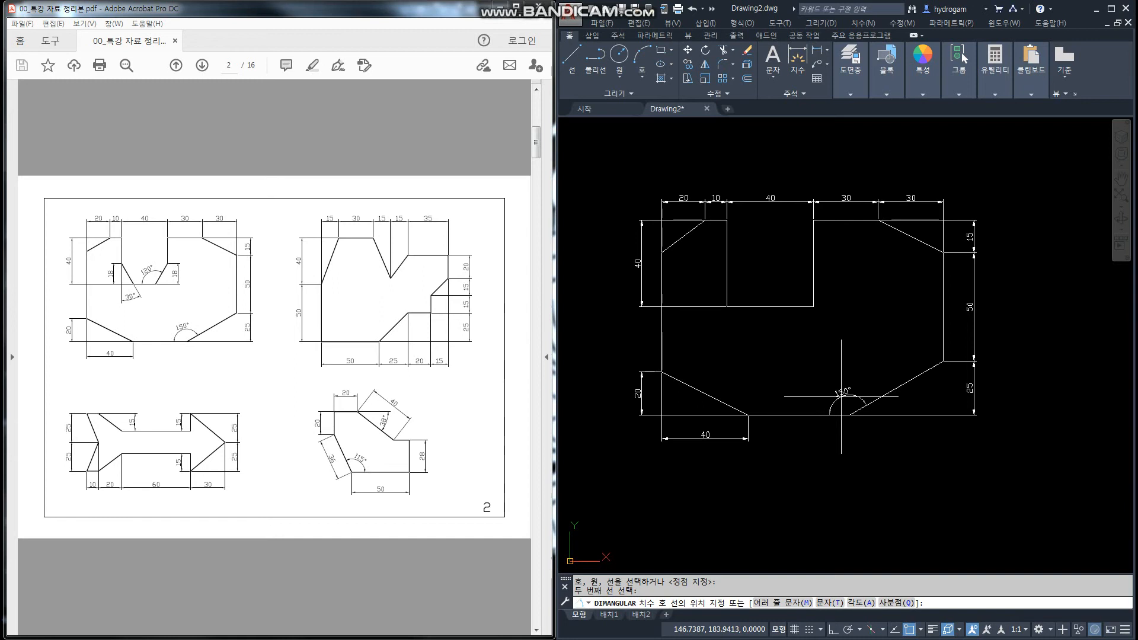
{"action": "left_click", "coordinate": [841, 396]}
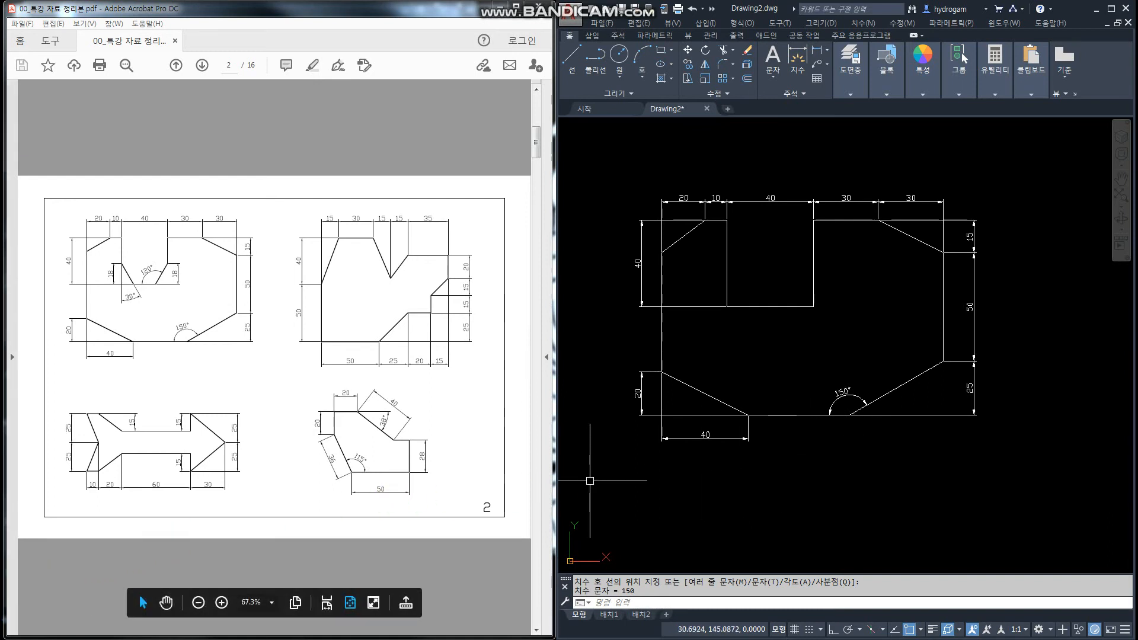
{"action": "left_click", "coordinate": [745, 399]}
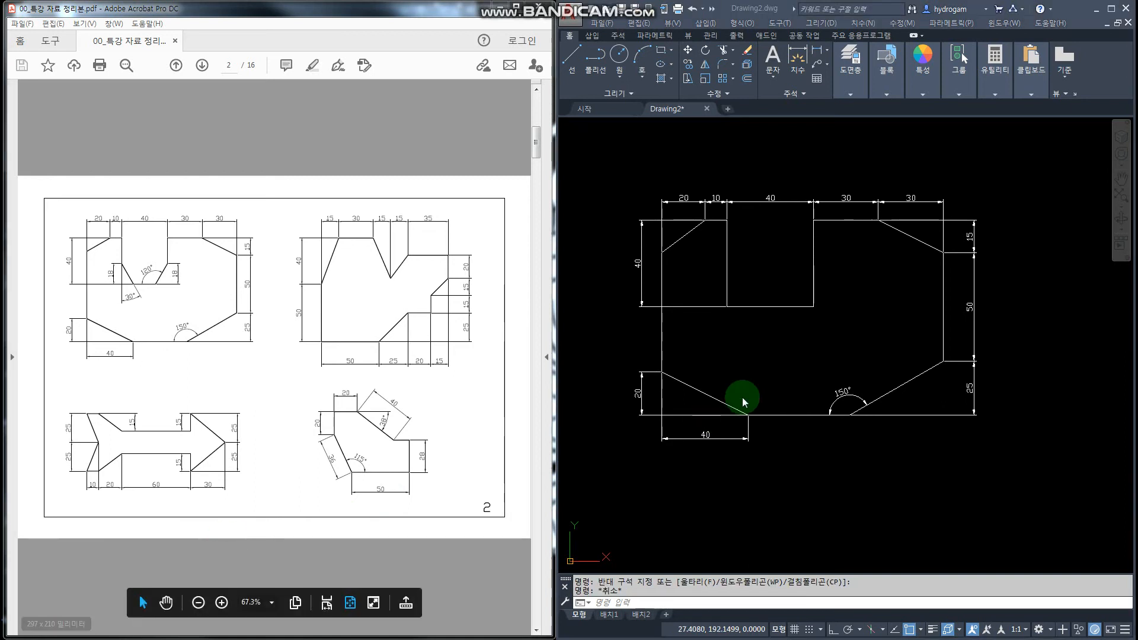
{"action": "key", "text": "Escape"}
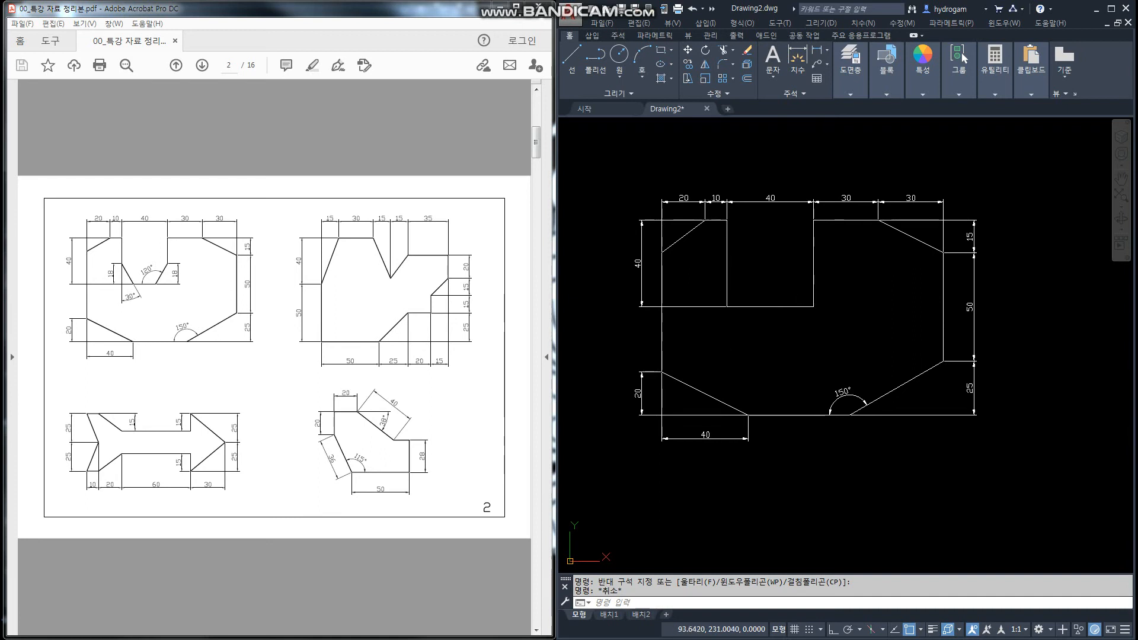
{"action": "left_click", "coordinate": [727, 289]}
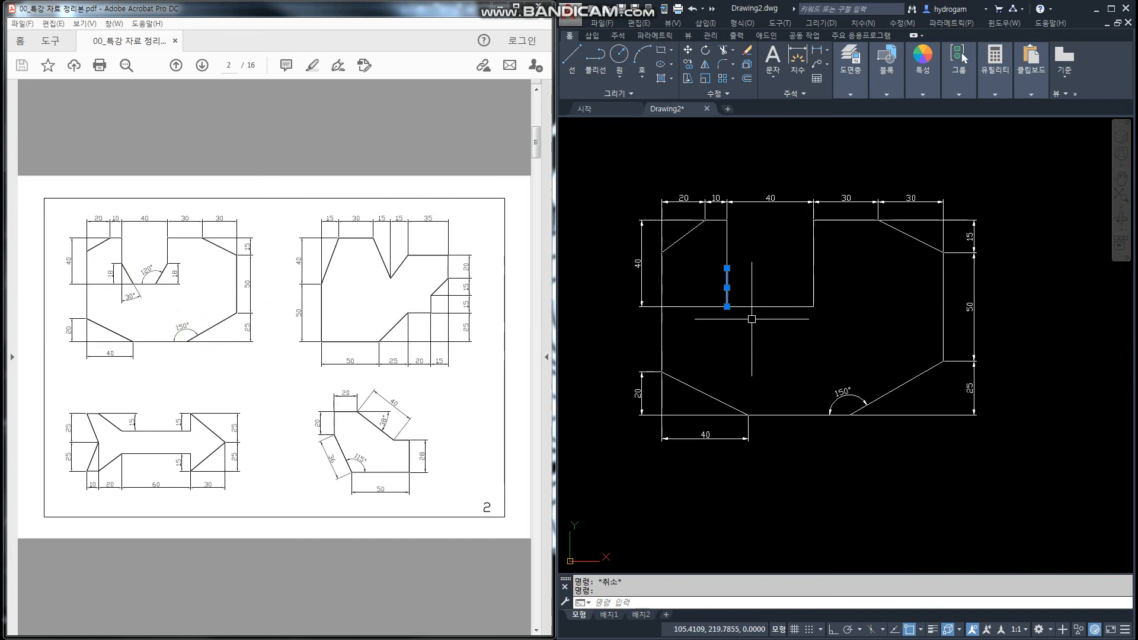
{"action": "left_click", "coordinate": [734, 325]}
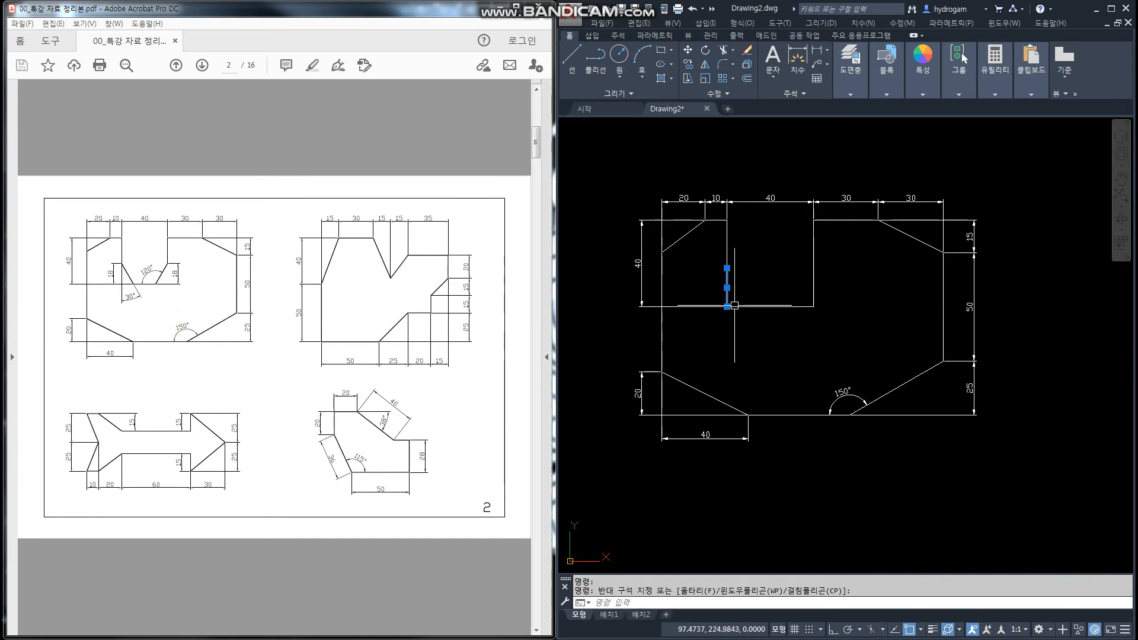
{"action": "left_click", "coordinate": [716, 96]}
{"action": "left_click", "coordinate": [706, 57]}
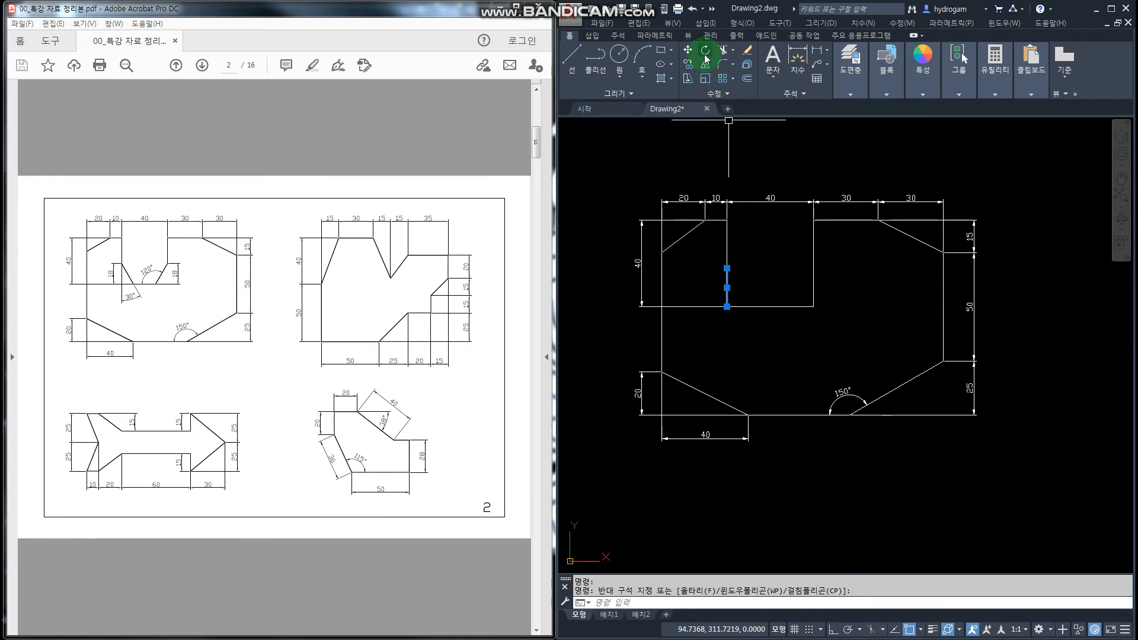
{"action": "left_click", "coordinate": [706, 56]}
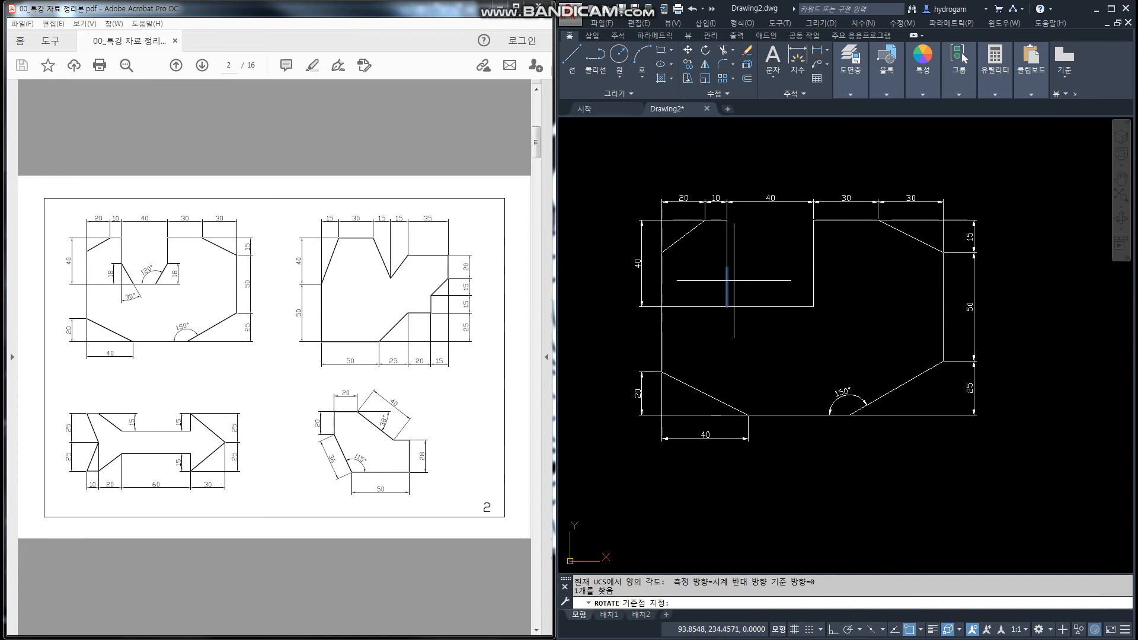
{"action": "key", "text": "Escape"}
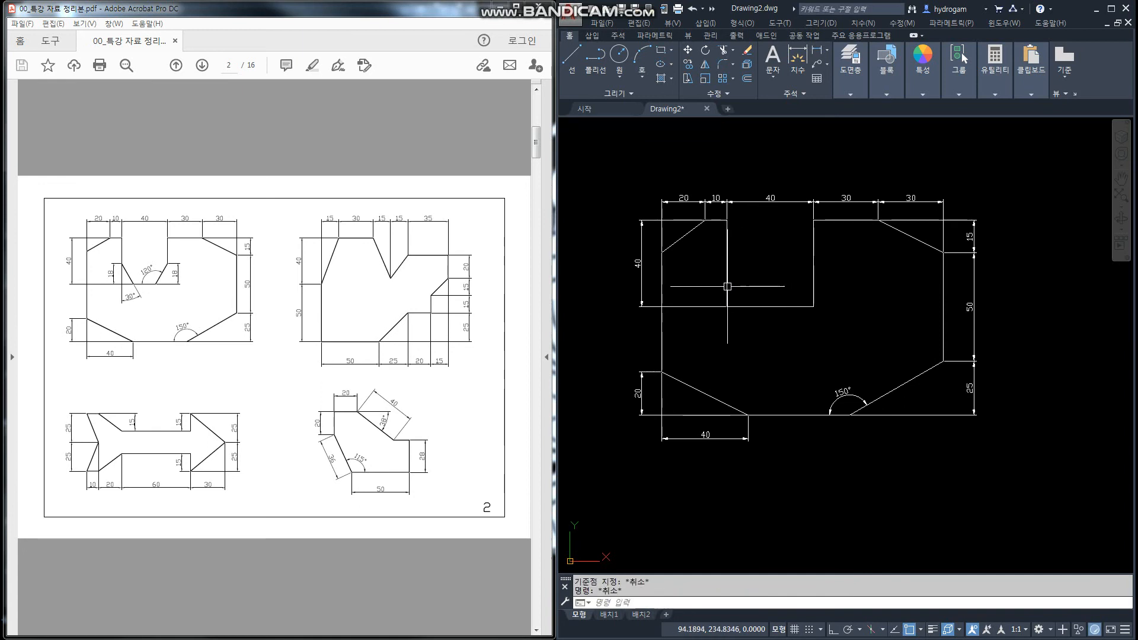
{"action": "left_click", "coordinate": [728, 286]}
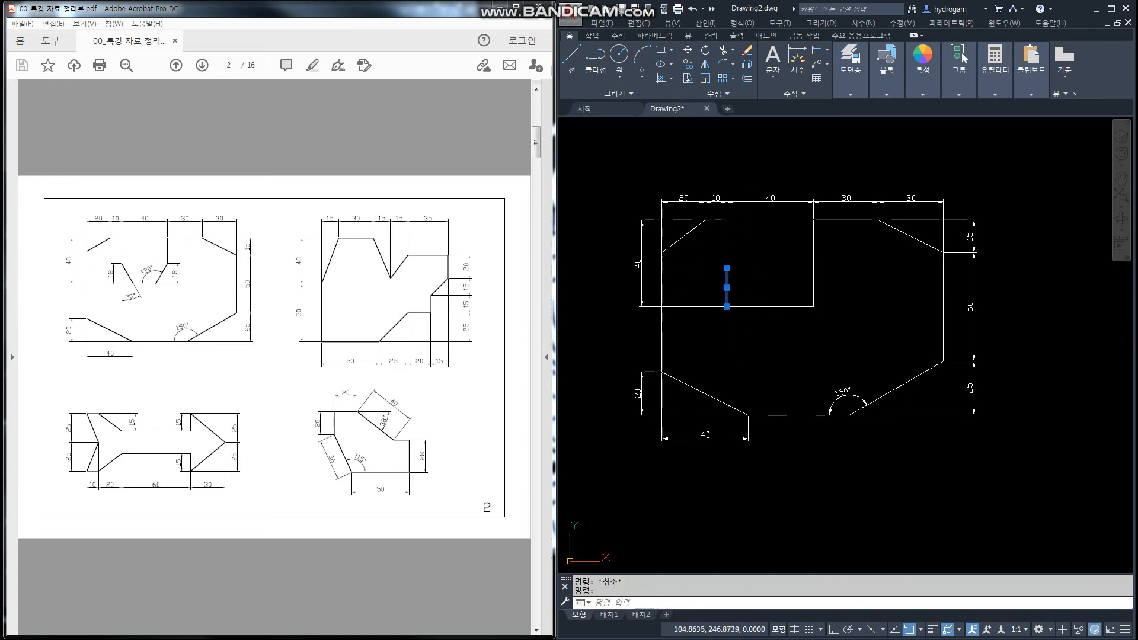
{"action": "key", "text": "Escape"}
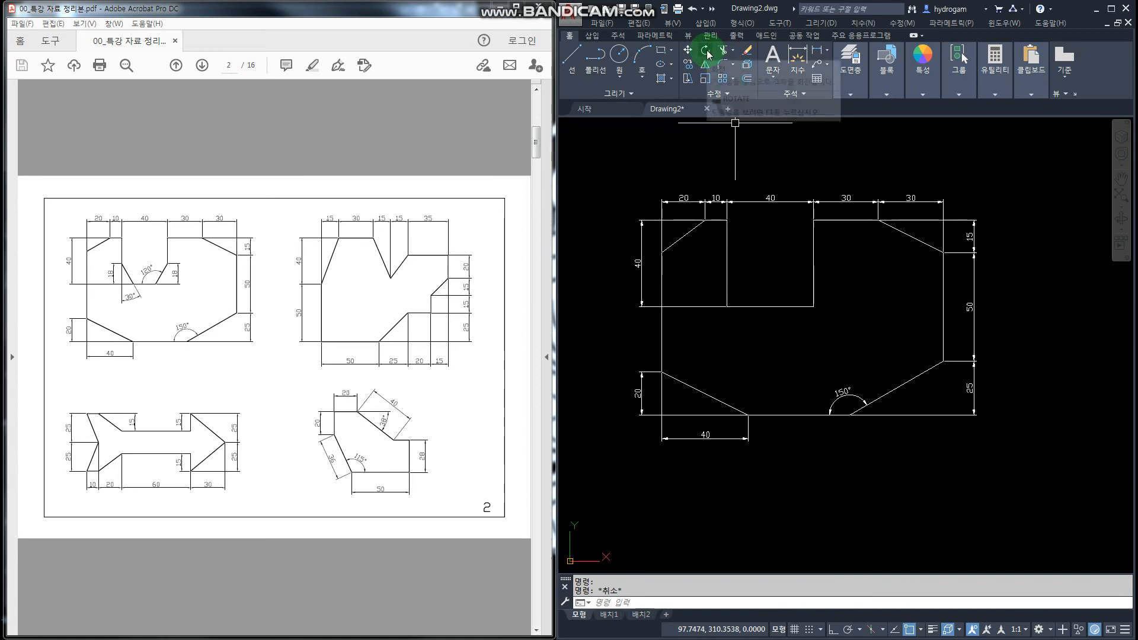
Rotate the lower segment of the notch's left side by 30° about its upper endpoint
{"action": "left_click", "coordinate": [705, 51]}
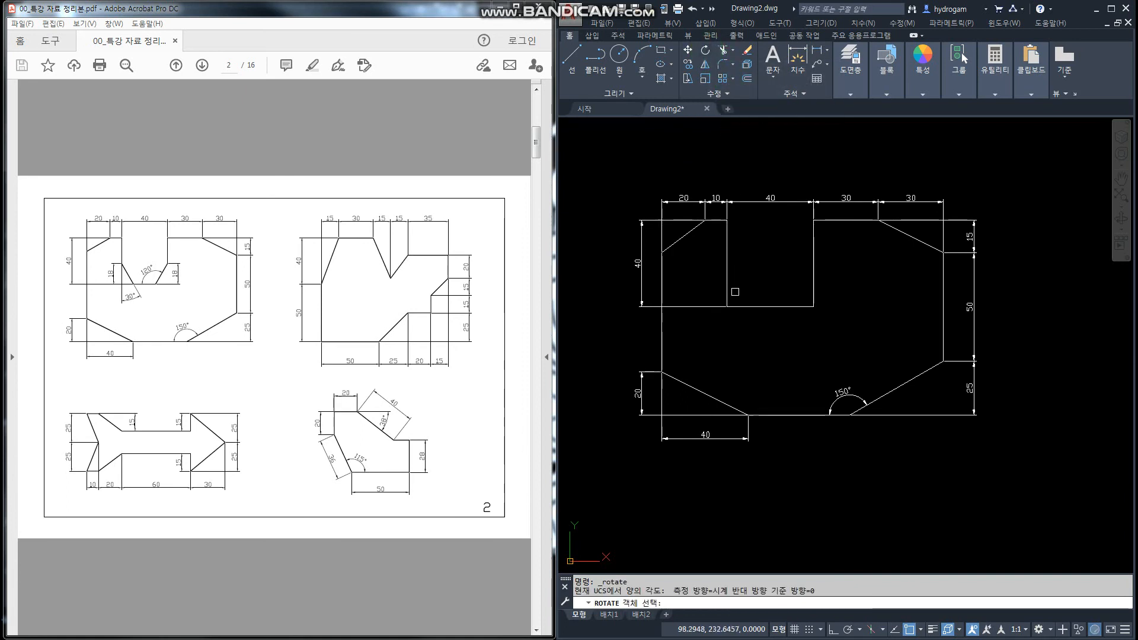
{"action": "left_click", "coordinate": [728, 290]}
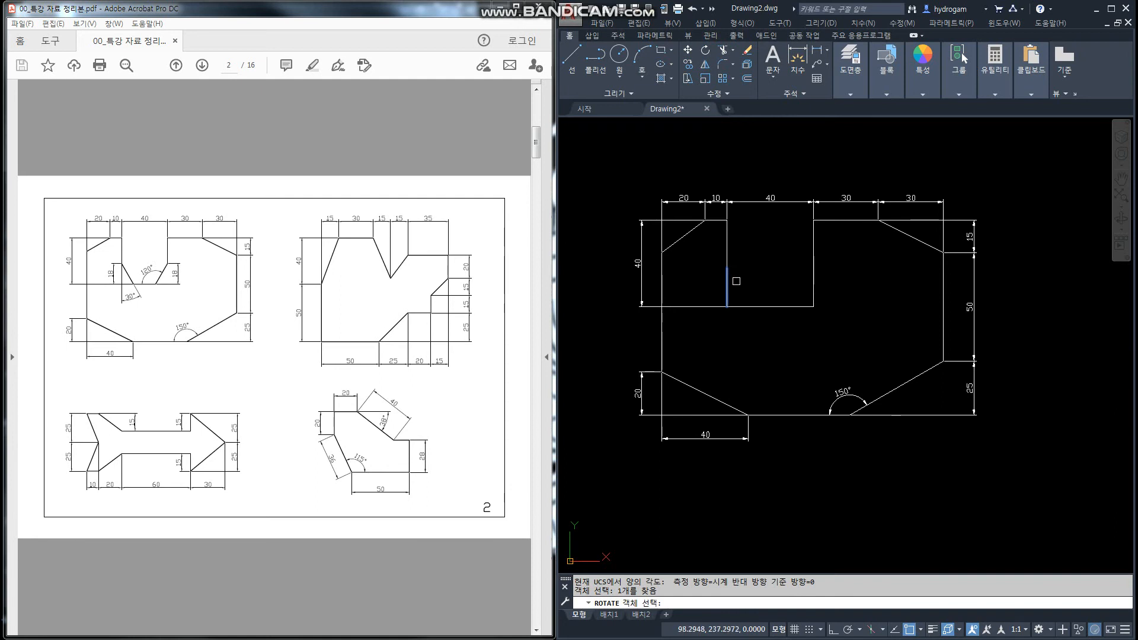
{"action": "key", "text": "Return"}
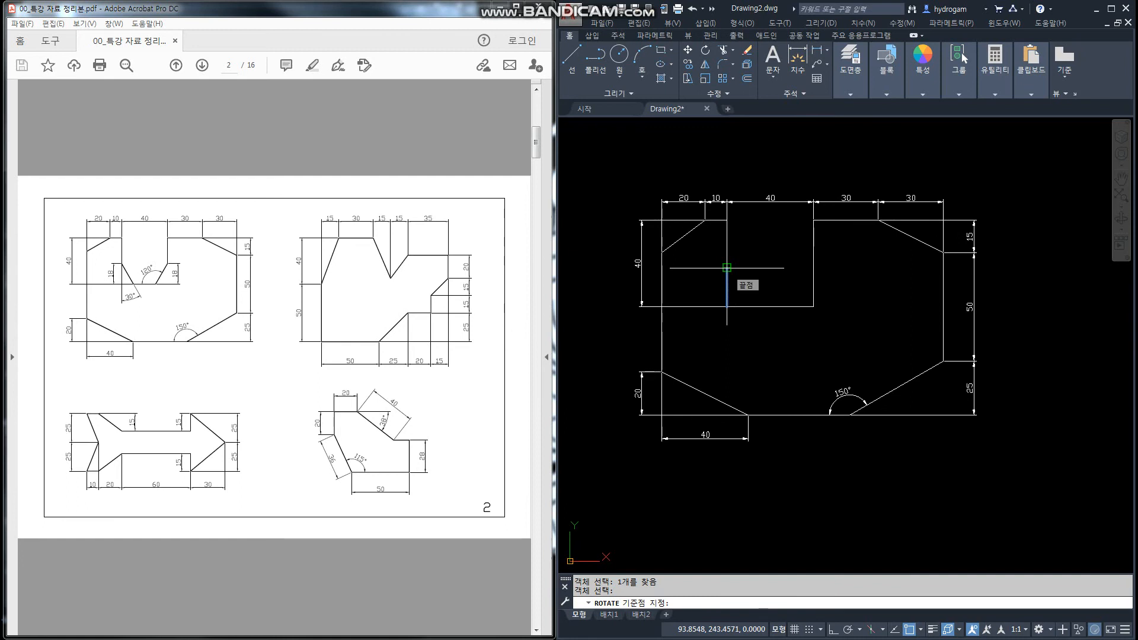
{"action": "left_click", "coordinate": [727, 268]}
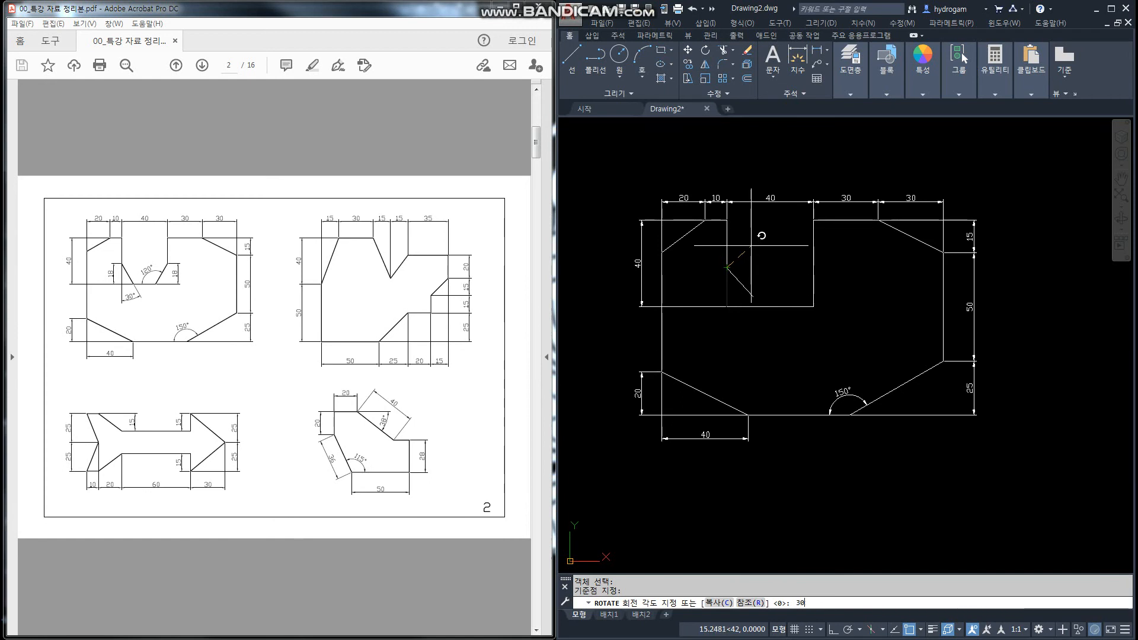
{"action": "key", "text": "Return"}
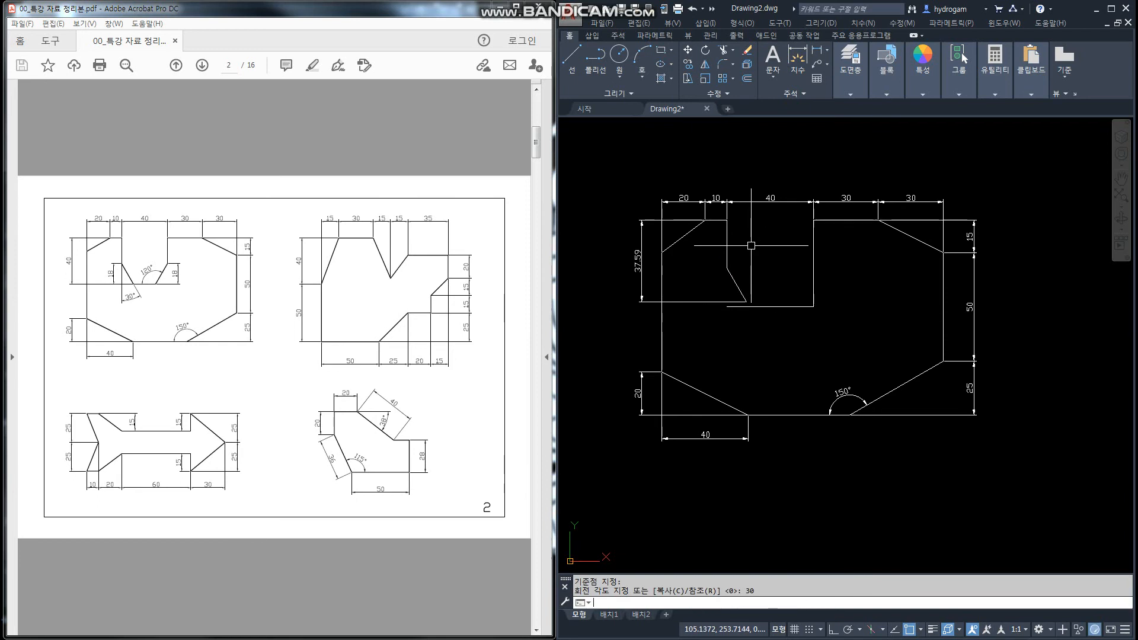
Extend the slanted segment on the notch's left side to meet the notch's bottom edge
{"action": "scroll", "coordinate": [738, 296], "scroll_direction": "up", "scroll_amount": 4}
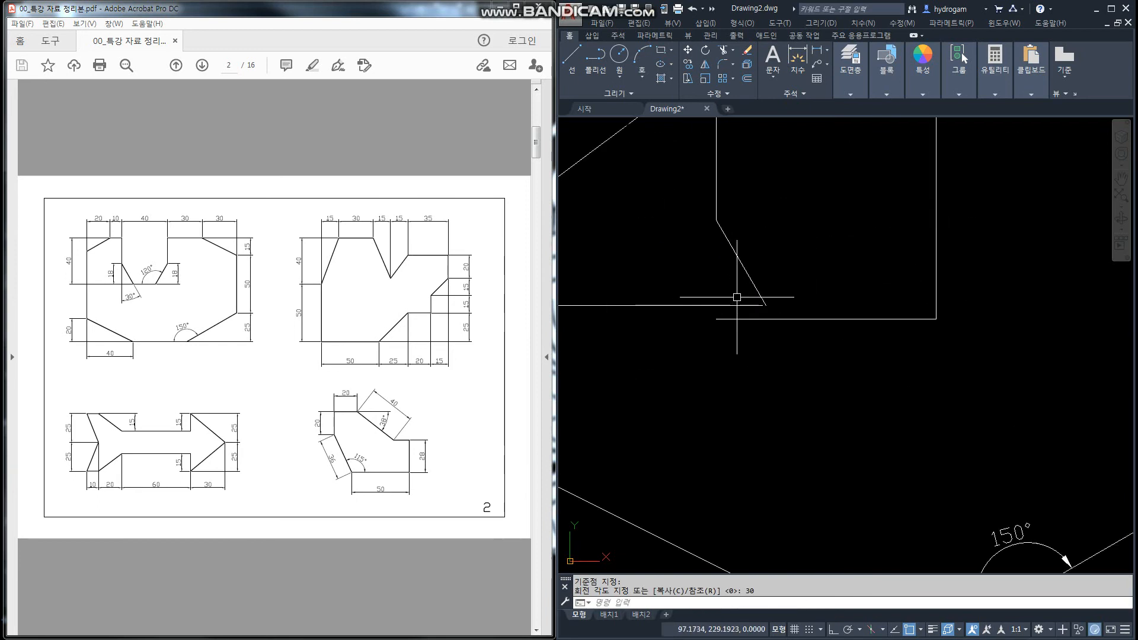
{"action": "scroll", "coordinate": [740, 294], "scroll_direction": "down", "scroll_amount": 4}
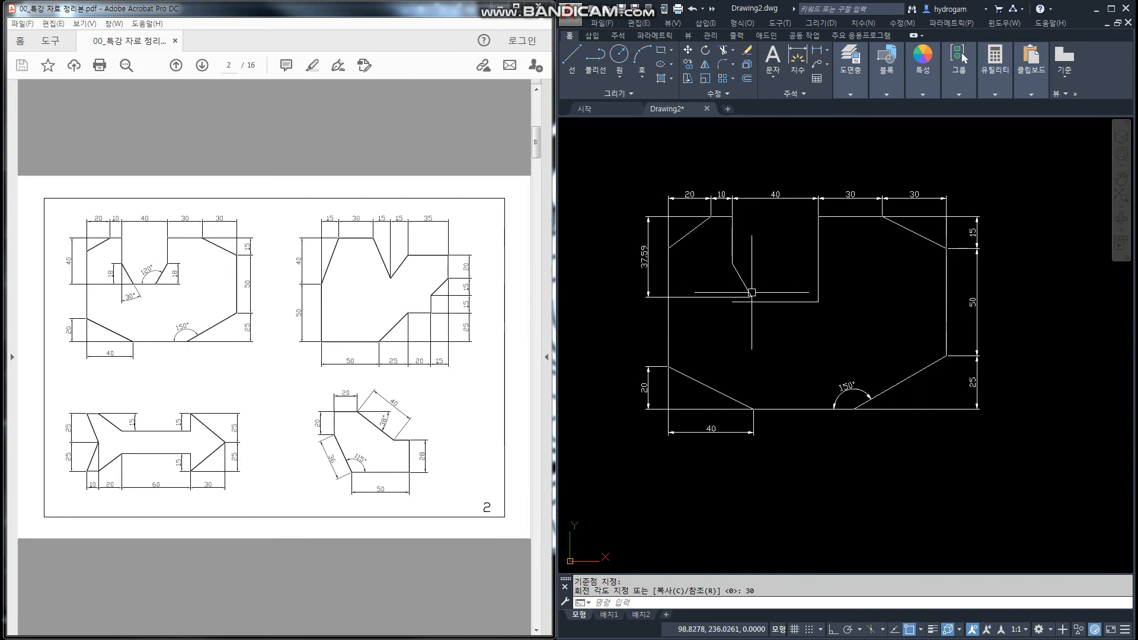
{"action": "left_click", "coordinate": [741, 279]}
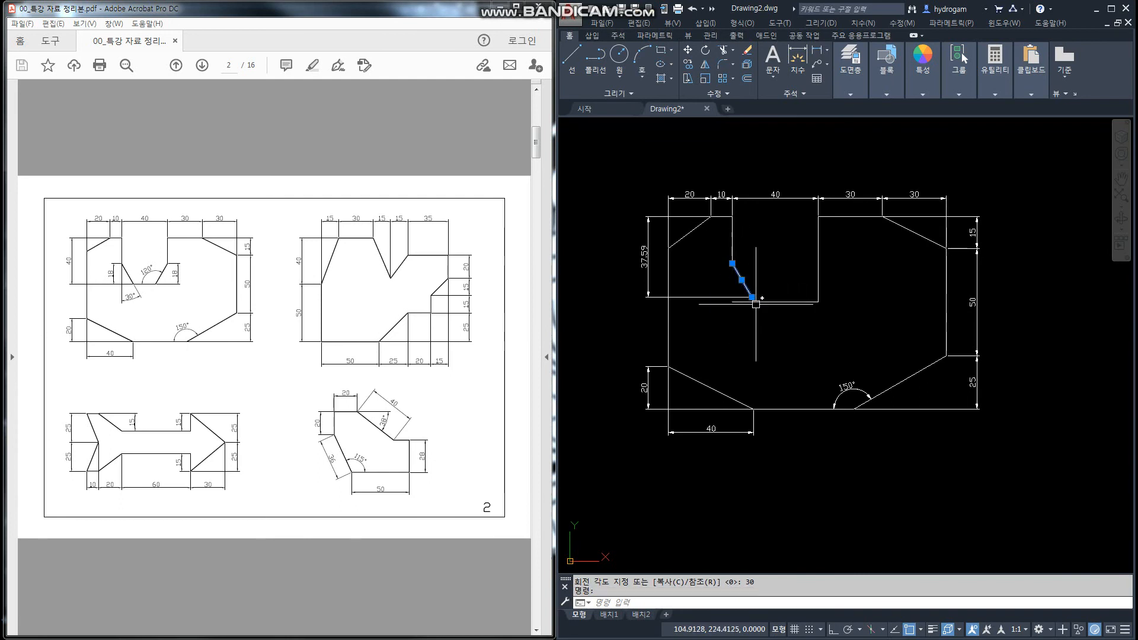
{"action": "key", "text": "Escape"}
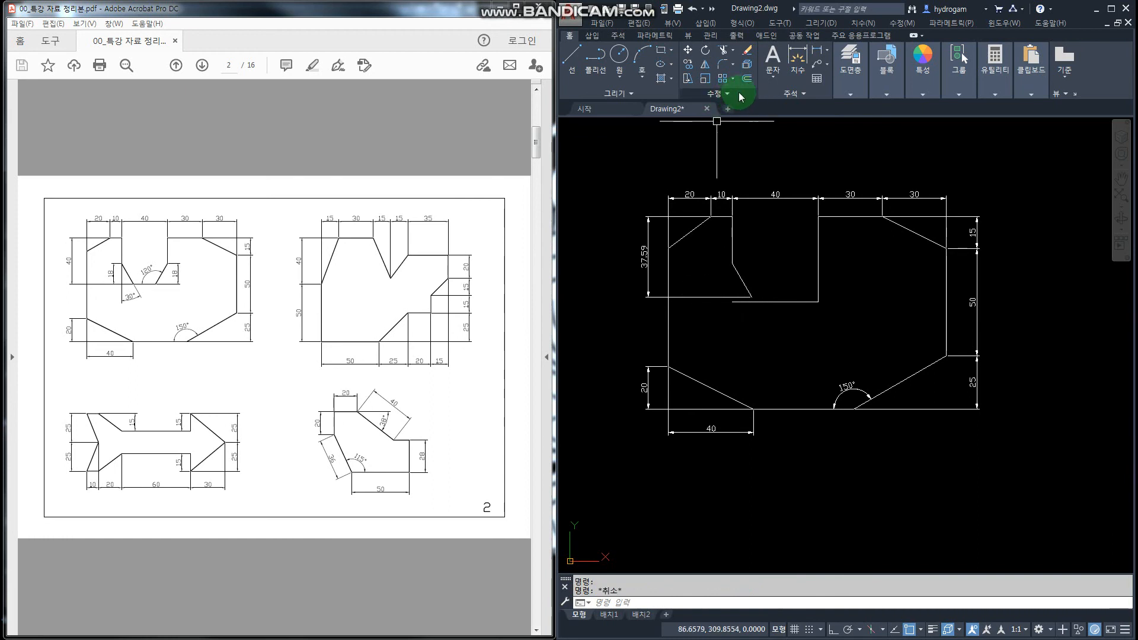
{"action": "left_click", "coordinate": [734, 51]}
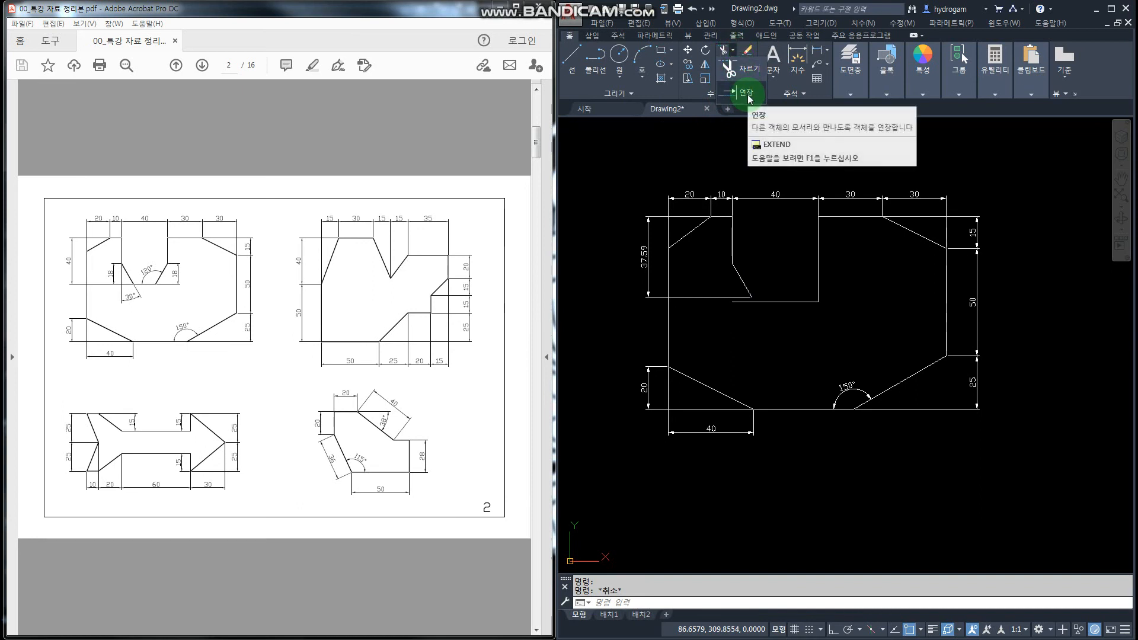
{"action": "left_click", "coordinate": [750, 99]}
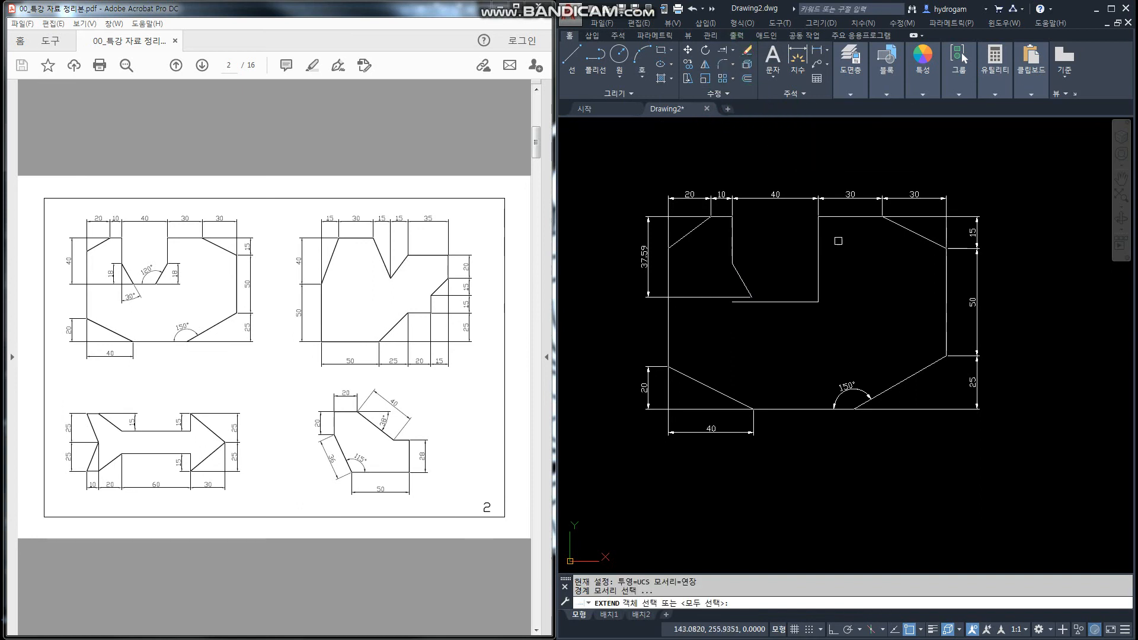
{"action": "left_click", "coordinate": [765, 302]}
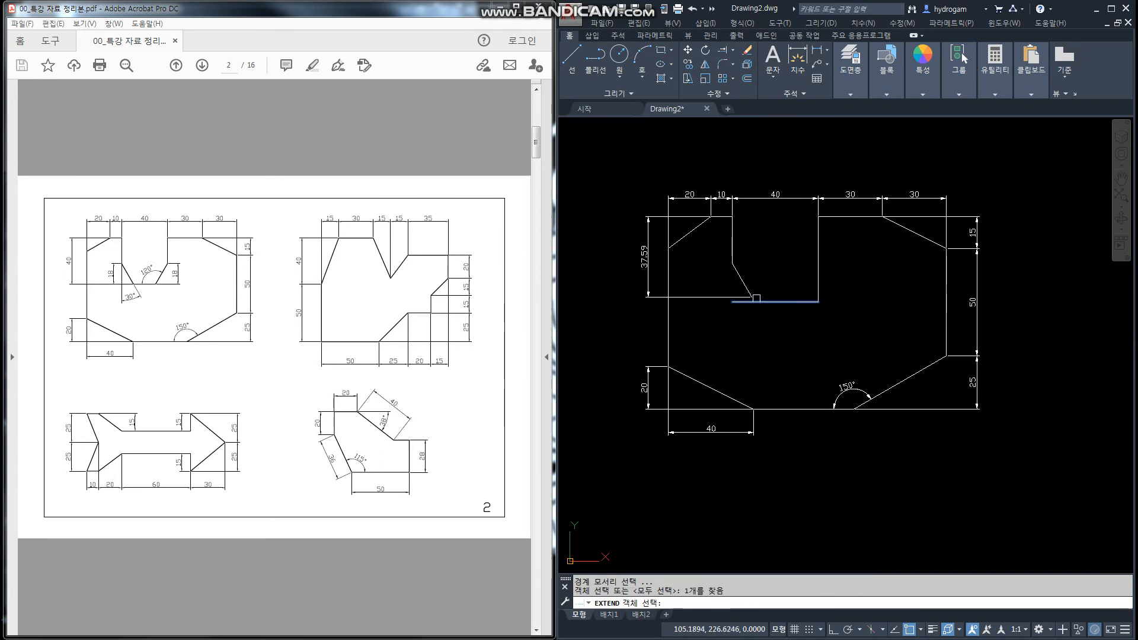
{"action": "key", "text": "Return"}
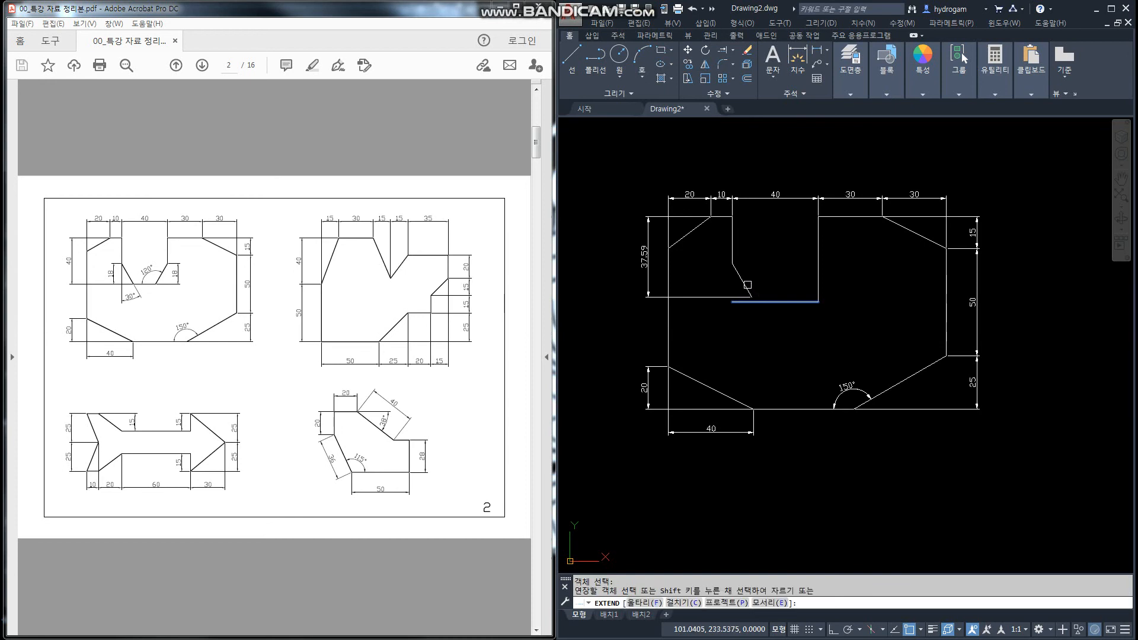
{"action": "left_click", "coordinate": [749, 291]}
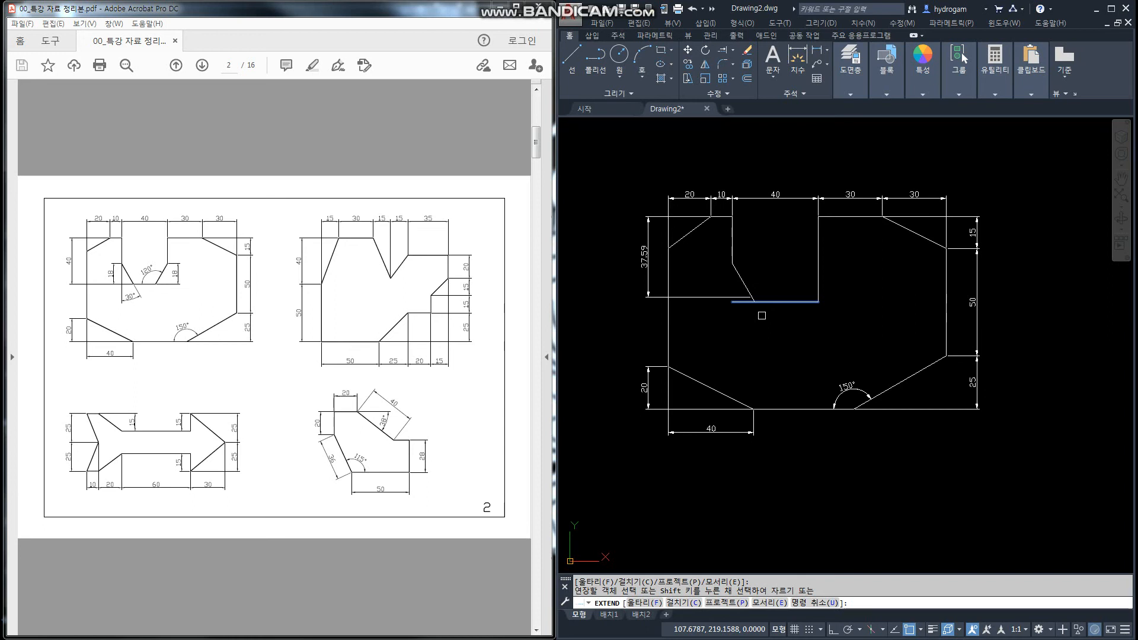
{"action": "key", "text": "Escape"}
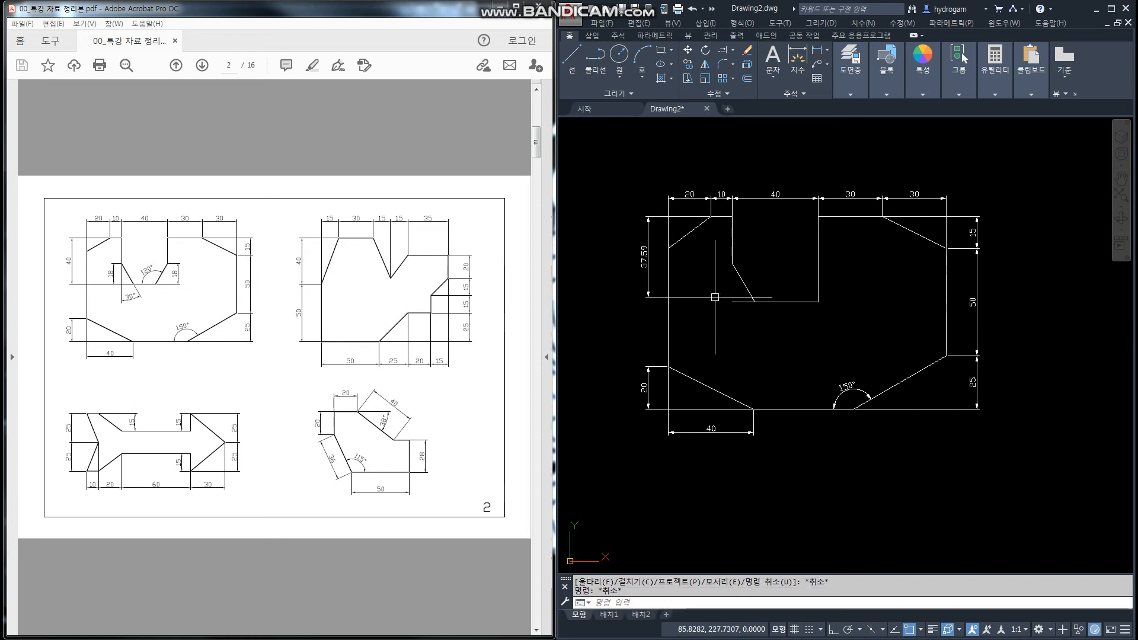
Try moving the notch-depth dimension's lower origin to the corner of the slanted side and notch bottom, and undo the change
{"action": "left_click", "coordinate": [715, 297]}
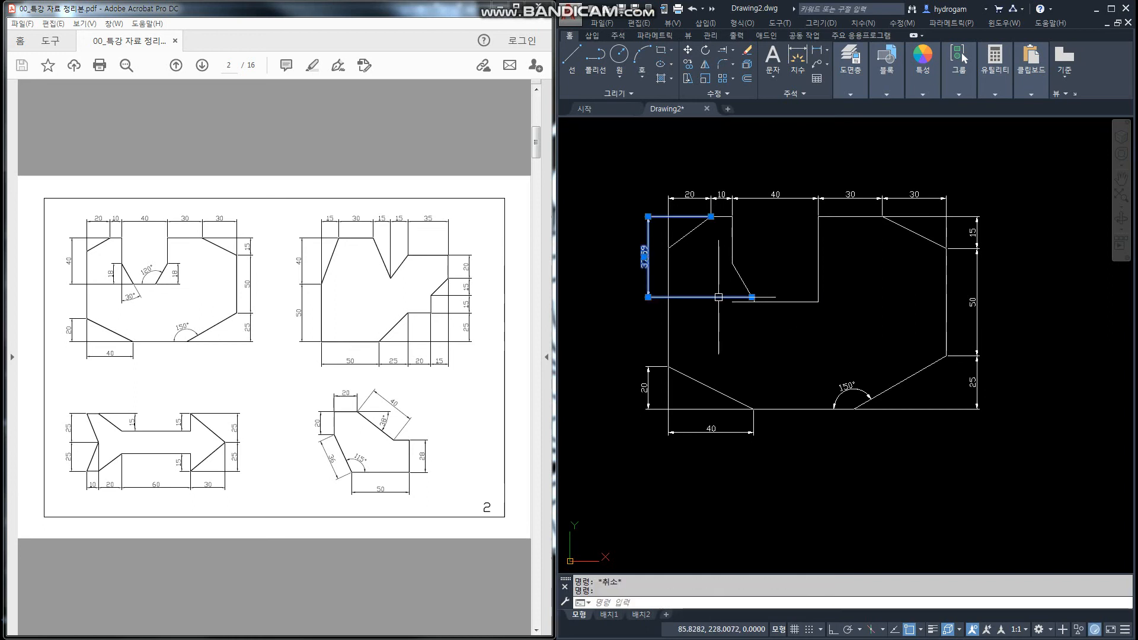
{"action": "left_click", "coordinate": [751, 297]}
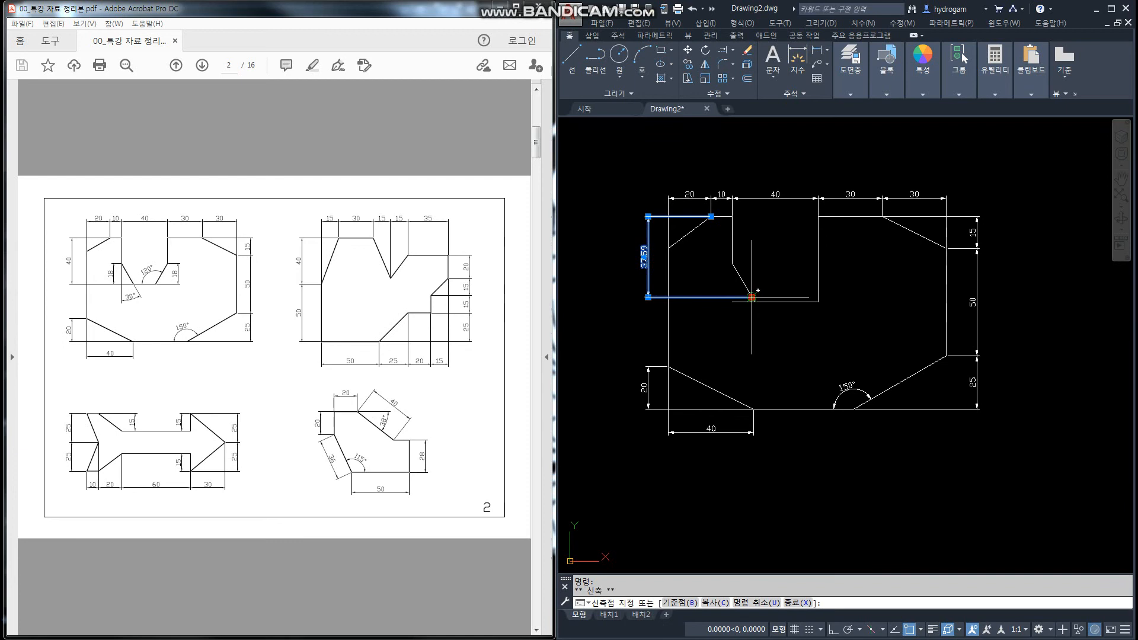
{"action": "left_click", "coordinate": [752, 298]}
{"action": "key", "text": "Escape"}
{"action": "key", "text": "Escape"}
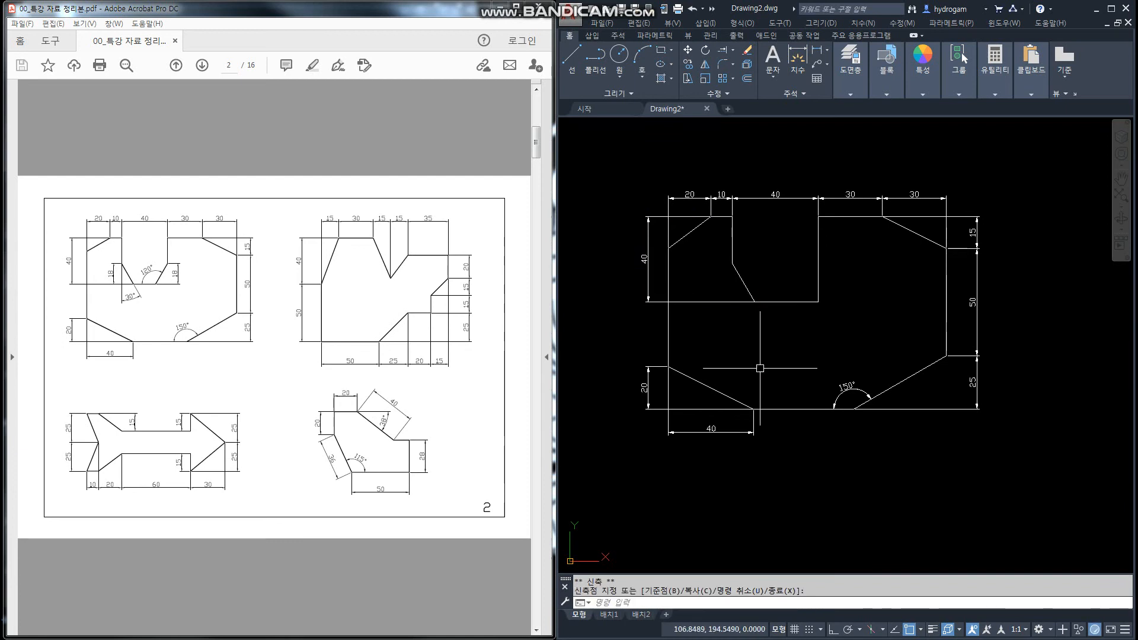
{"action": "key", "text": "ctrl+z"}
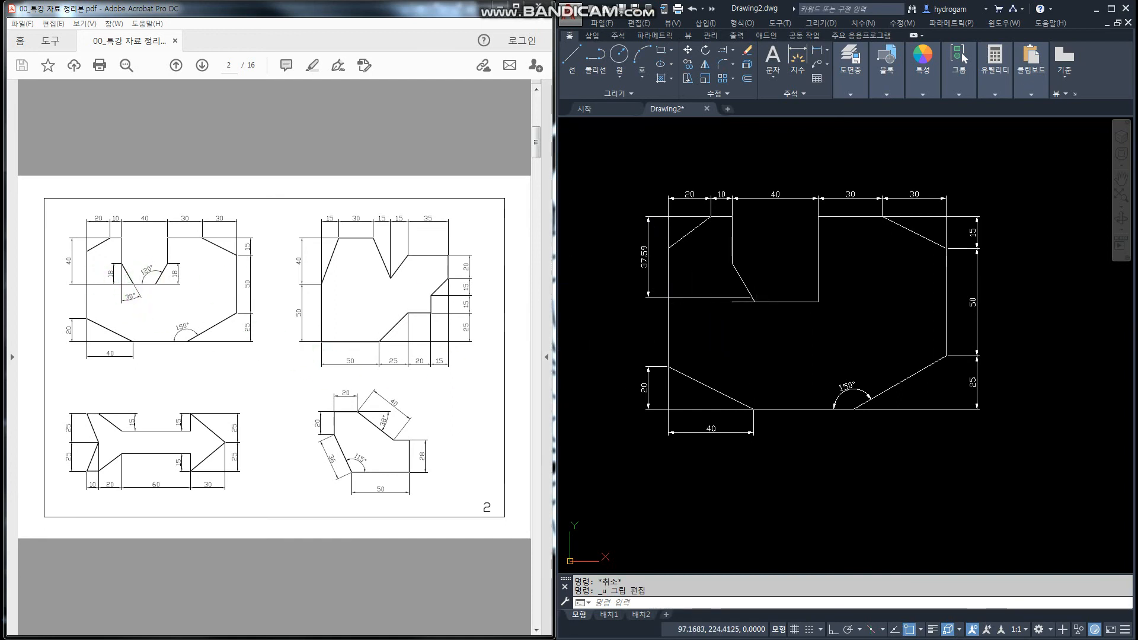
{"action": "left_click", "coordinate": [750, 300]}
{"action": "key", "text": "Escape"}
{"action": "key", "text": "Escape"}
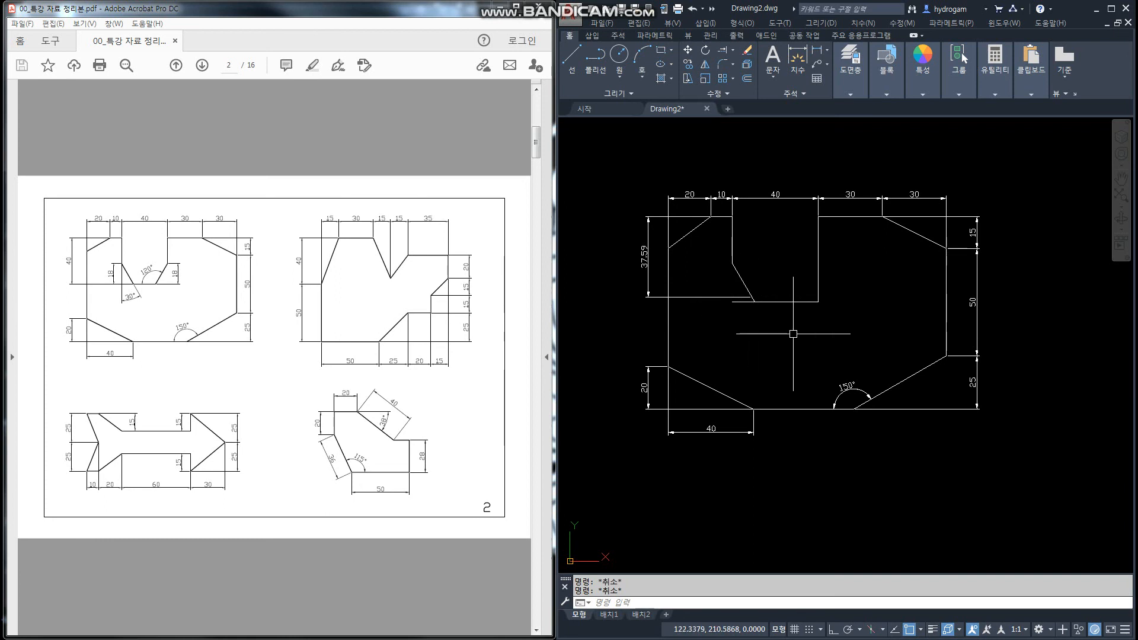
{"action": "left_click", "coordinate": [840, 374]}
{"action": "left_click", "coordinate": [764, 311]}
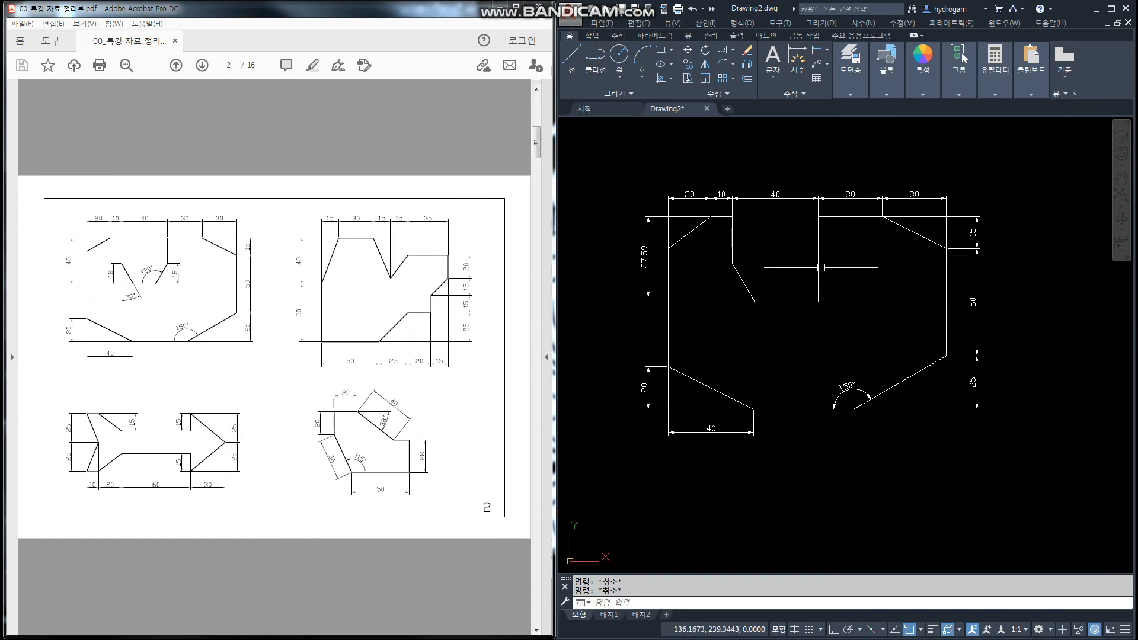
Fillet the notch's slanted left segment and its bottom edge with radius 0 to form a sharp corner
{"action": "left_click", "coordinate": [723, 70]}
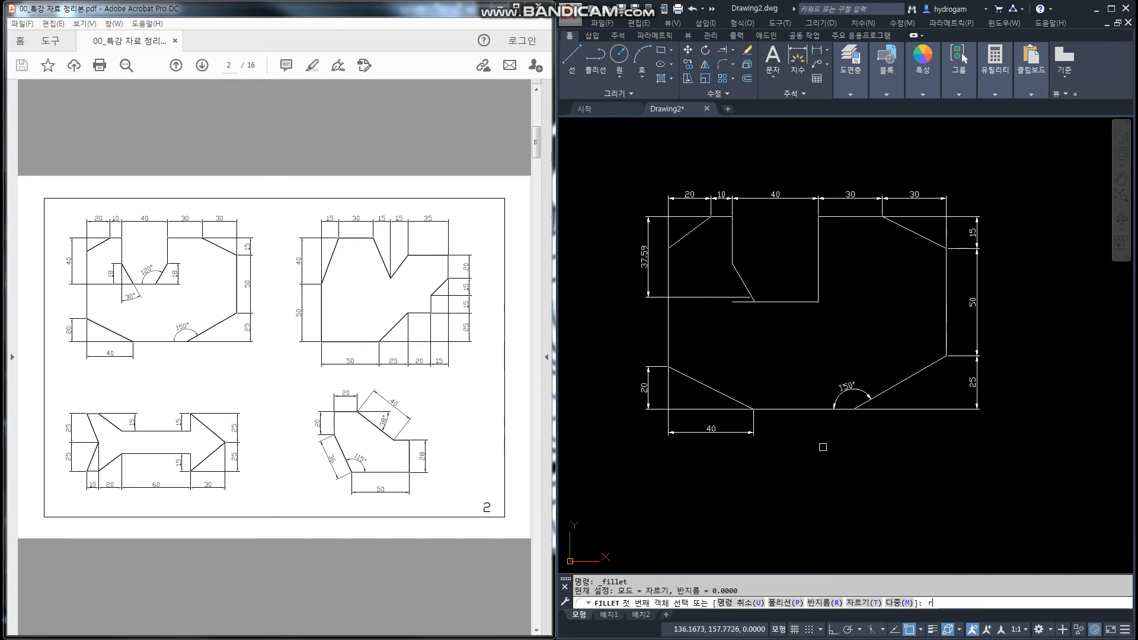
{"action": "type", "text": "r"}
{"action": "key", "text": "Return"}
{"action": "type", "text": "0"}
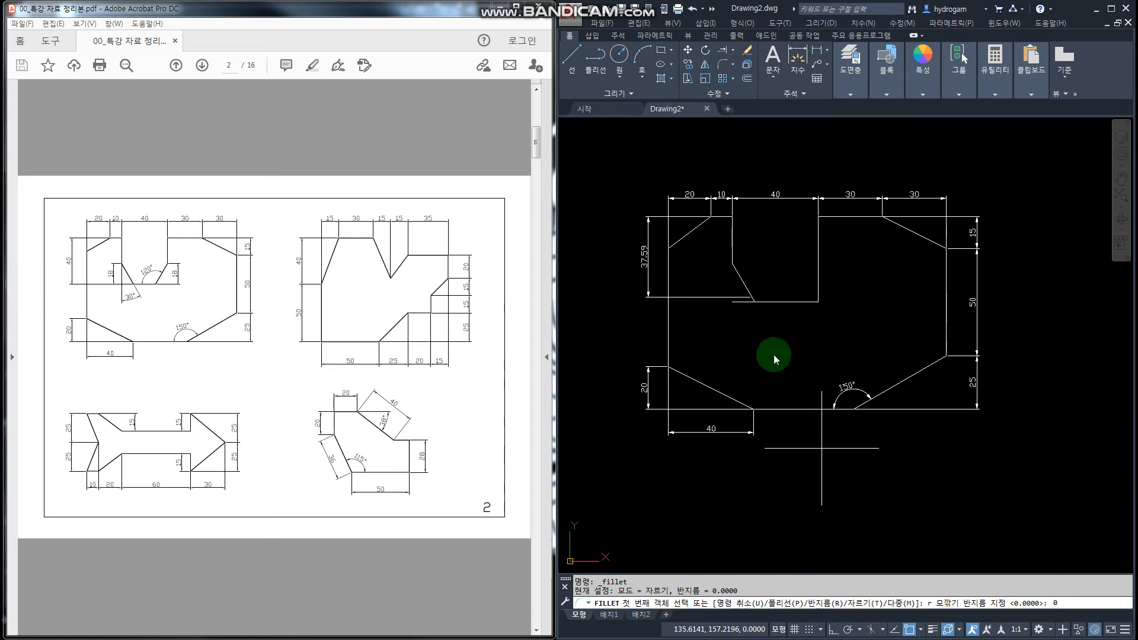
{"action": "key", "text": "Return"}
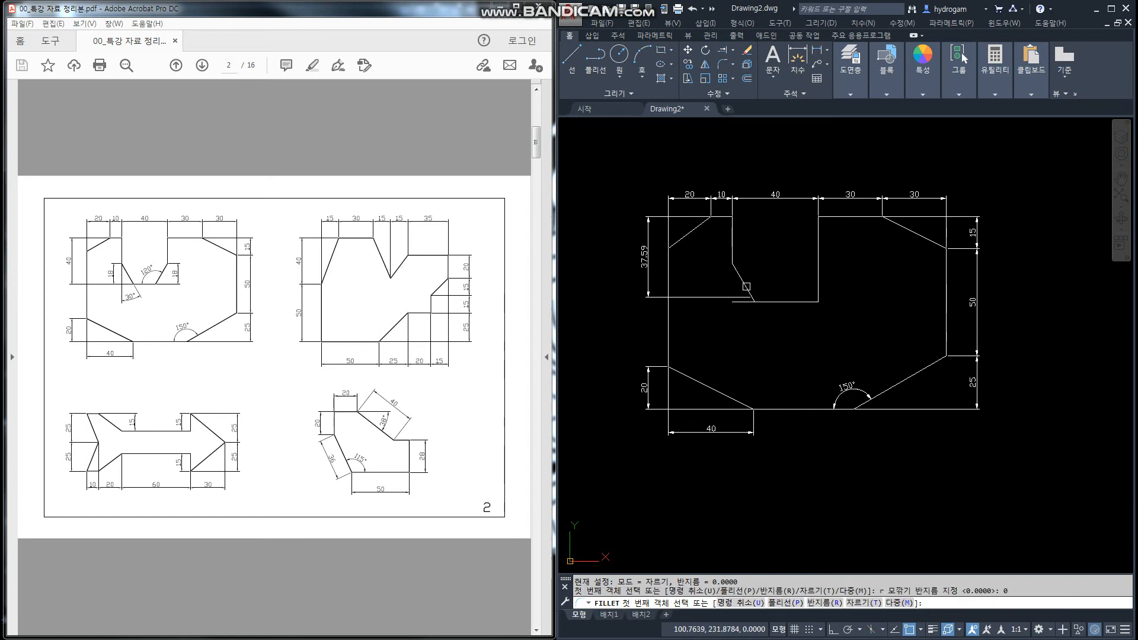
{"action": "left_click", "coordinate": [745, 285]}
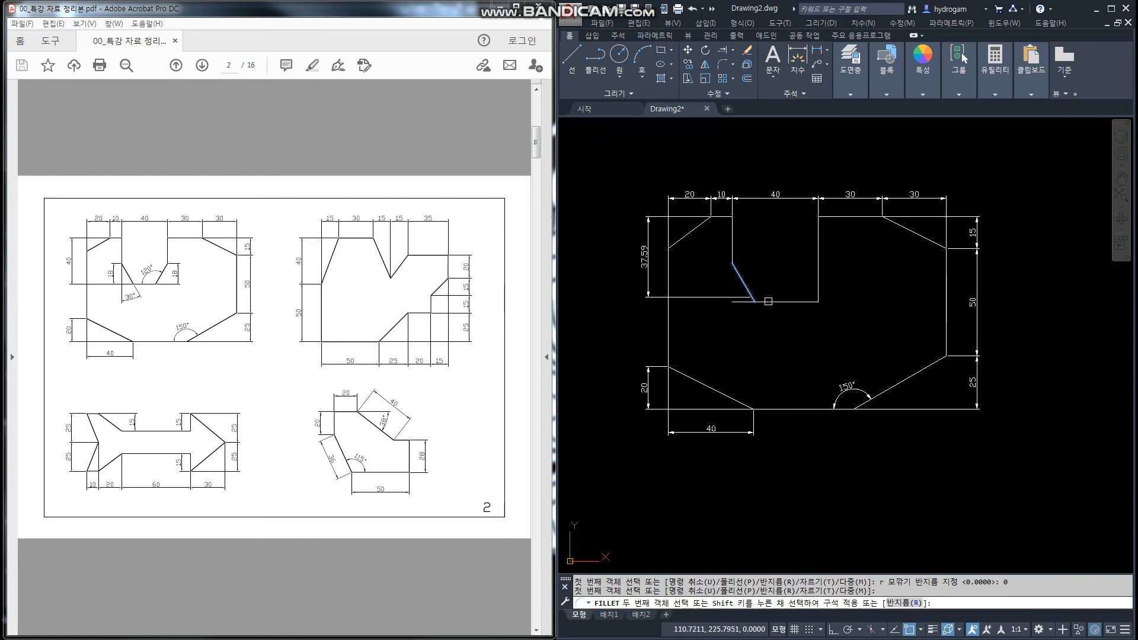
{"action": "left_click", "coordinate": [768, 302]}
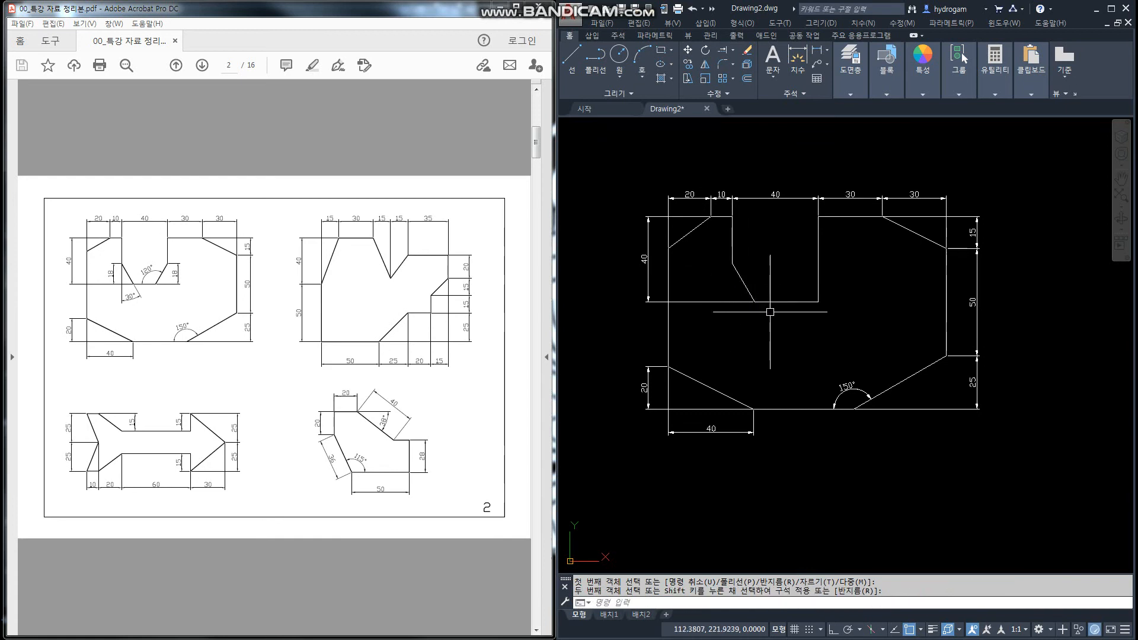
{"action": "key", "text": "Escape"}
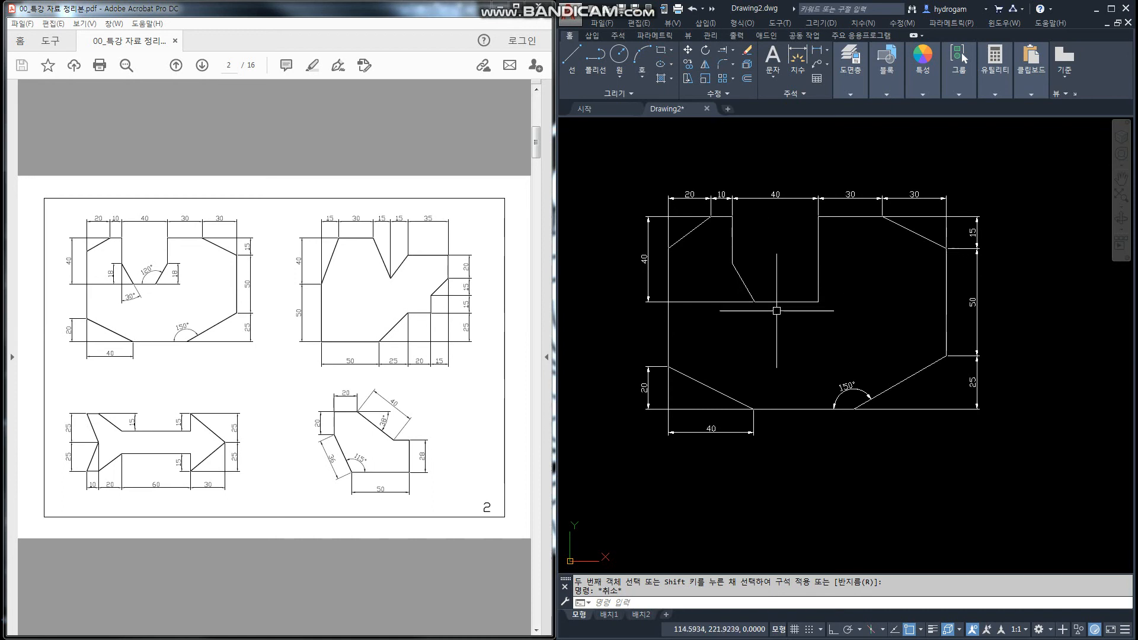
Undo the recent edits back to the state before the lower-right diagonal and bottom edge were trimmed
{"action": "left_click", "coordinate": [859, 406]}
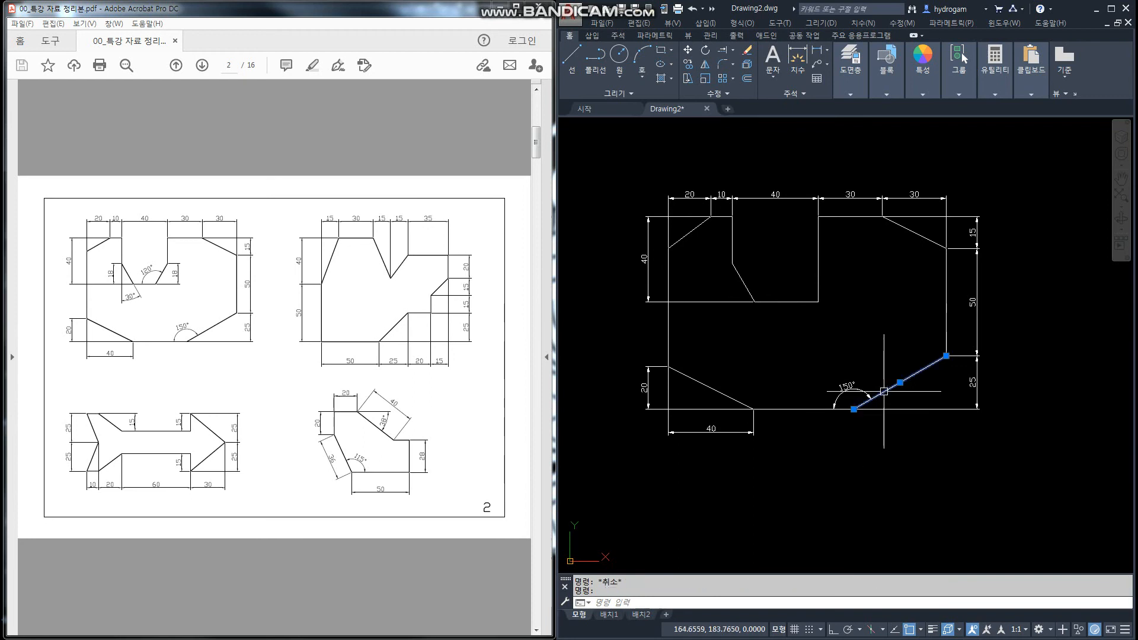
{"action": "left_click", "coordinate": [844, 410]}
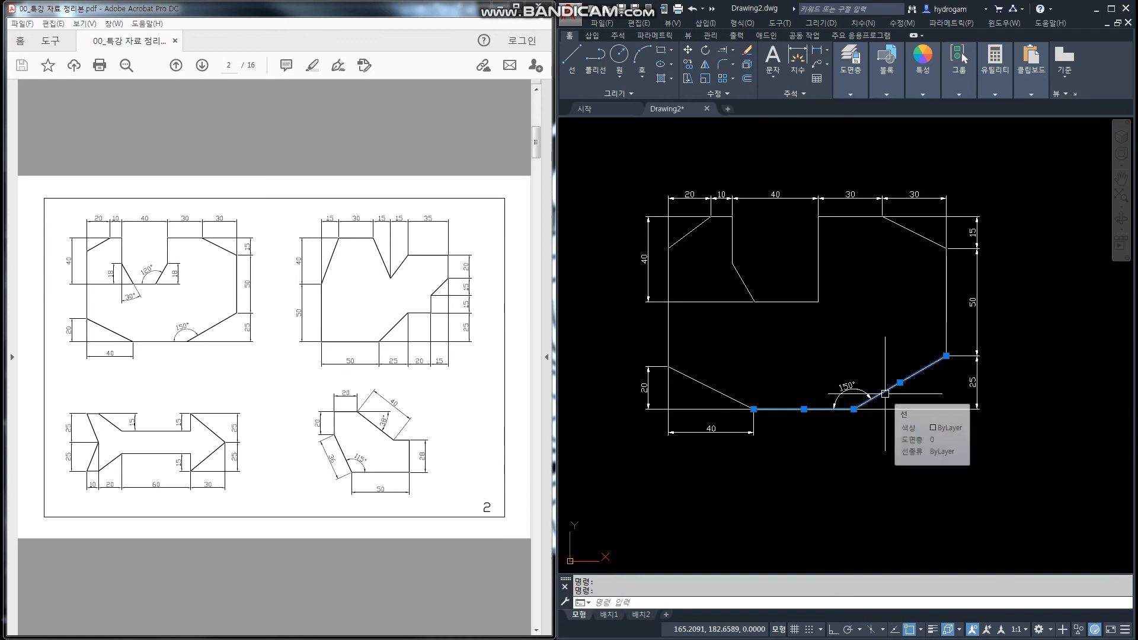
{"action": "key", "text": "Escape"}
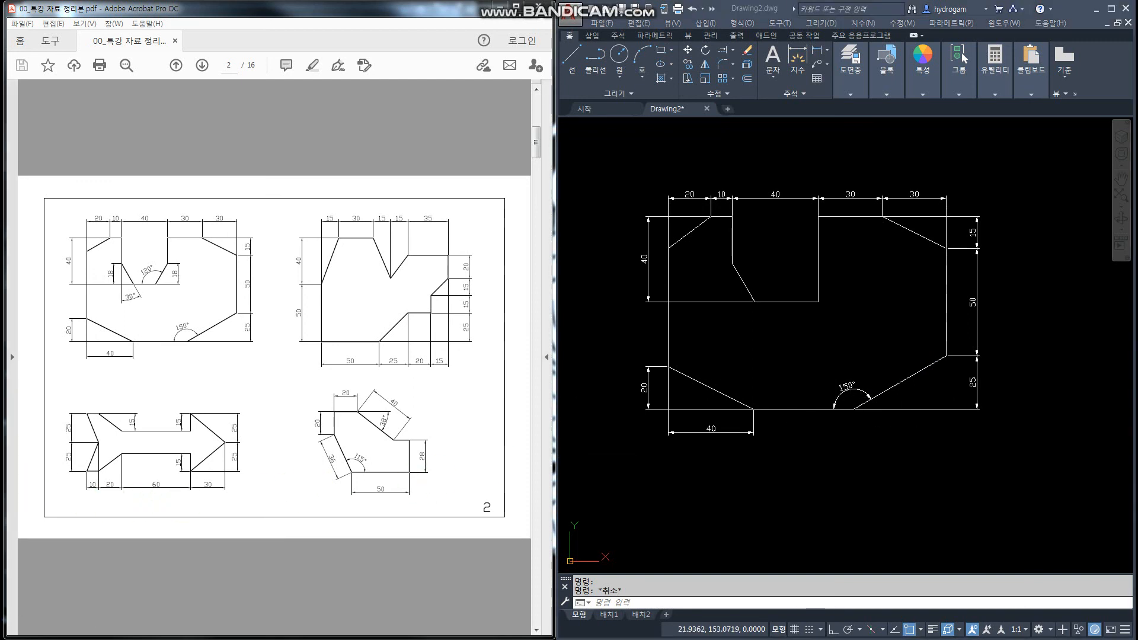
{"action": "key", "text": "ctrl+z"}
{"action": "key", "text": "ctrl+z"}
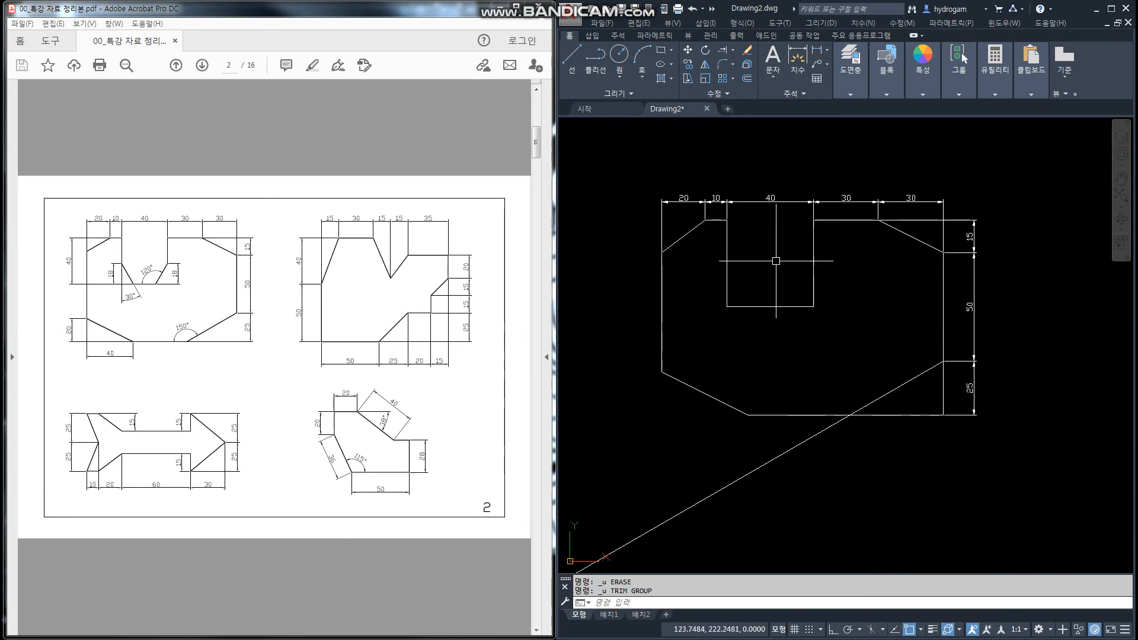
Fillet the bottom edge and the long lower-right diagonal with radius 0 to join them in a sharp corner
{"action": "left_click", "coordinate": [721, 63]}
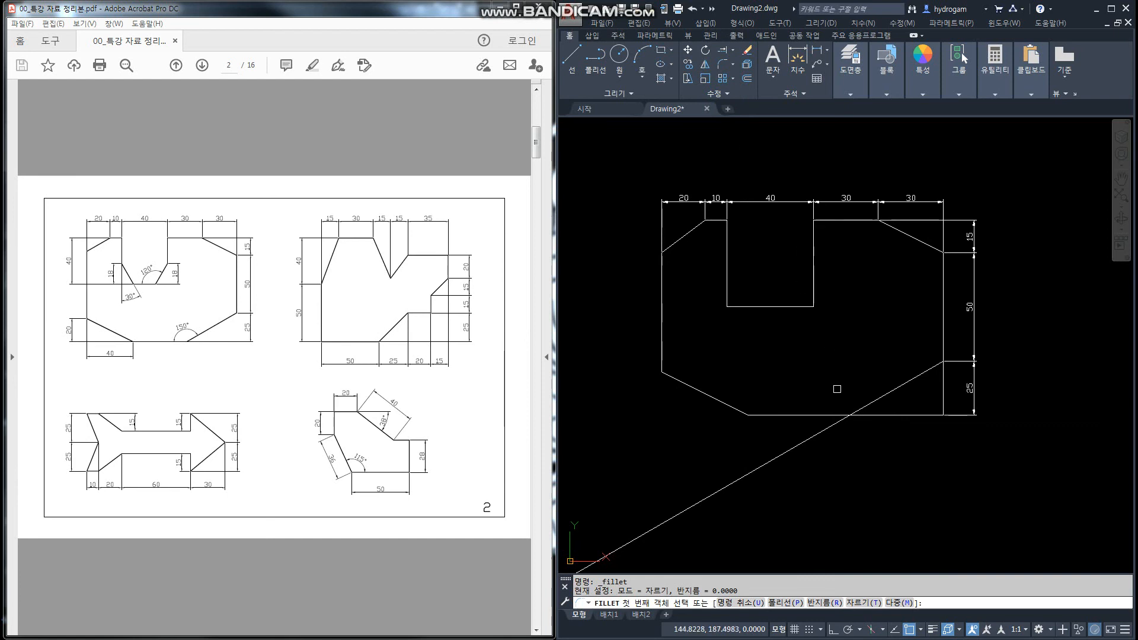
{"action": "type", "text": "r"}
{"action": "key", "text": "Return"}
{"action": "type", "text": "0"}
{"action": "key", "text": "Return"}
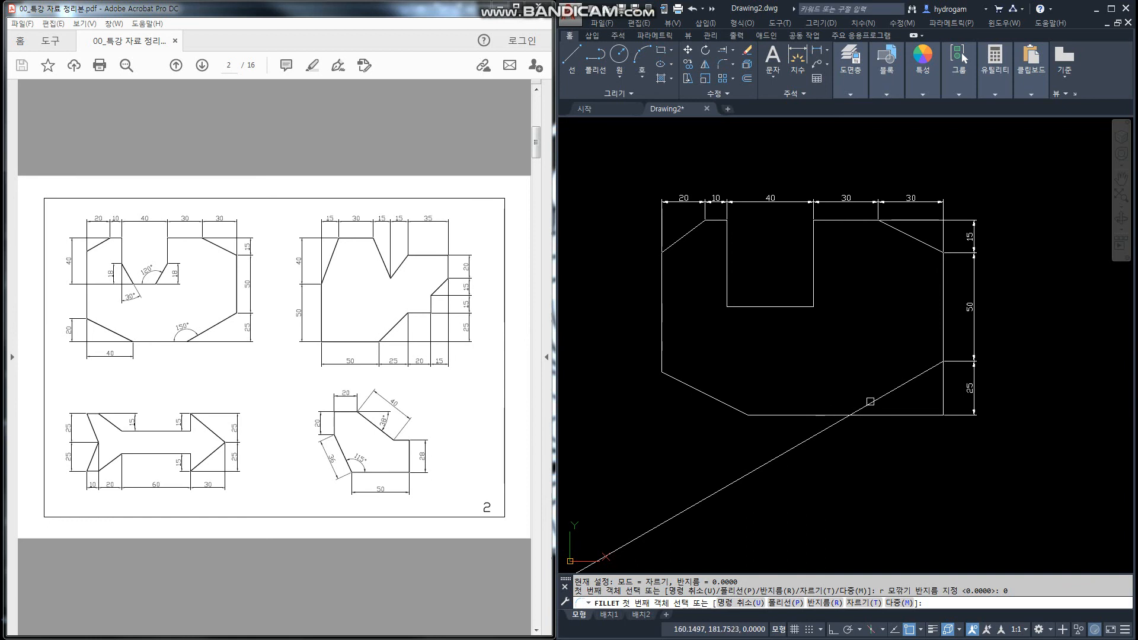
{"action": "left_click", "coordinate": [830, 415]}
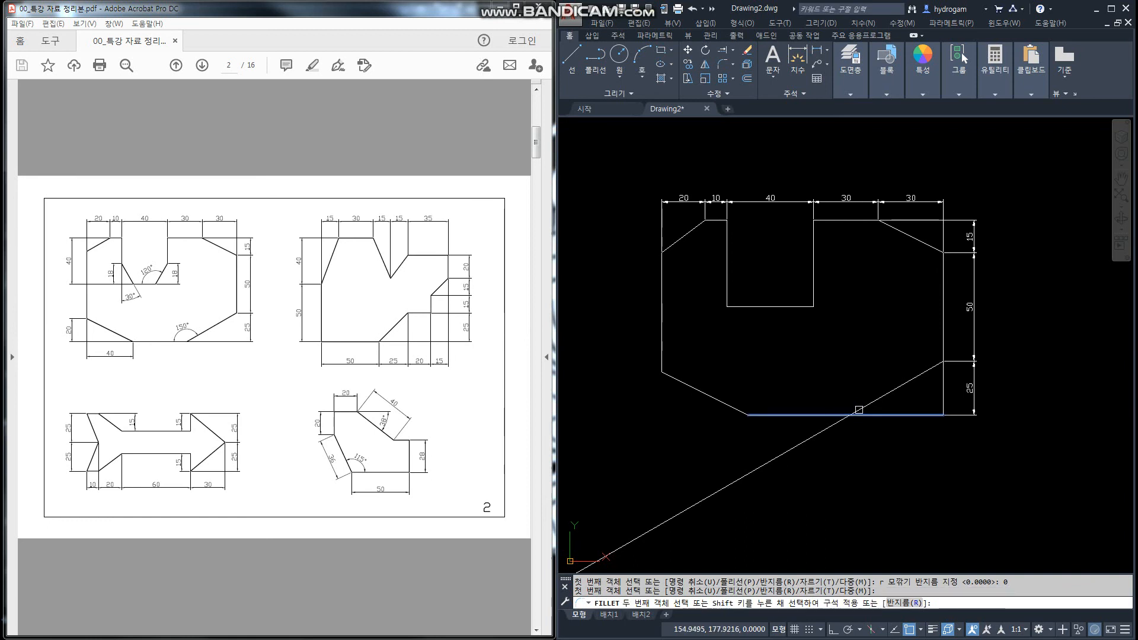
{"action": "left_click", "coordinate": [859, 410]}
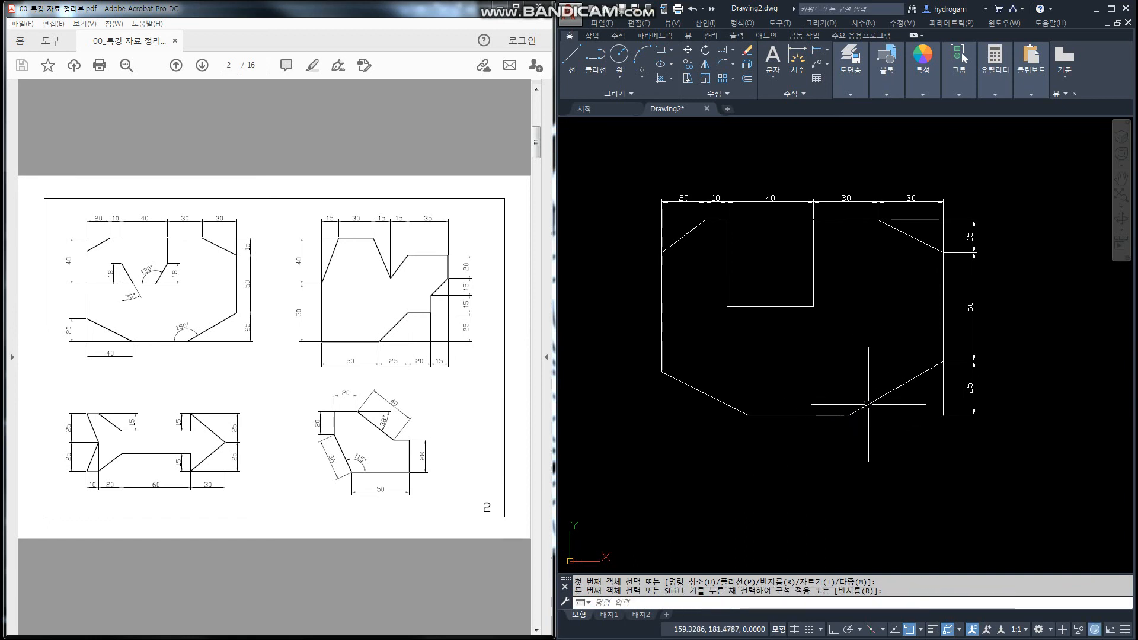
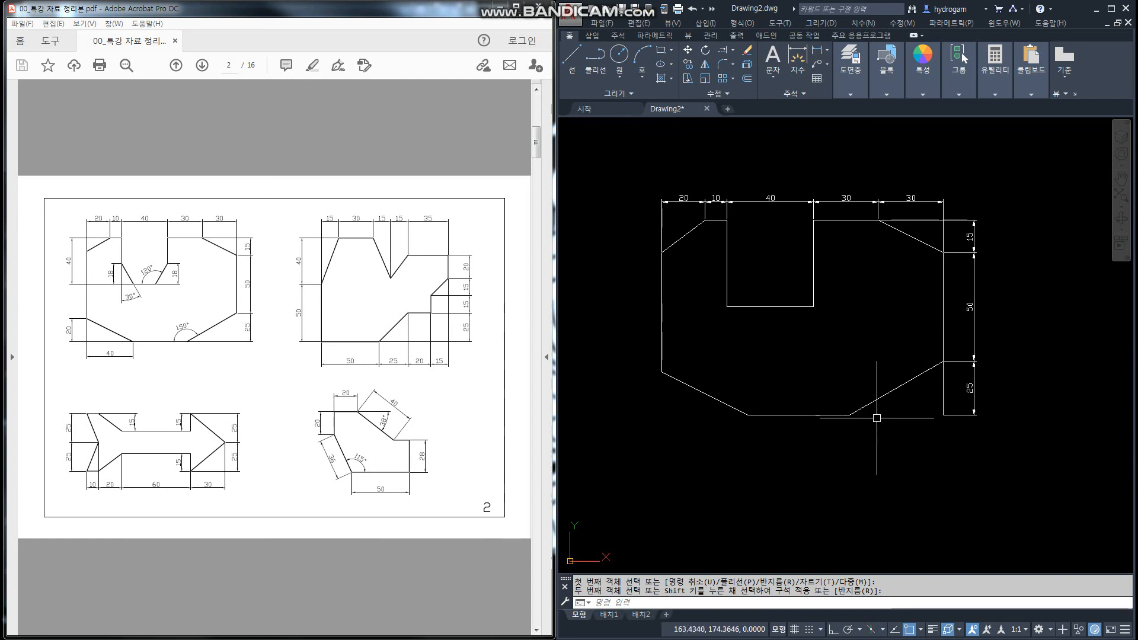
Erase the leftover vertical segment at the lower-right corner and move the 25 dimension's lower origin to the diagonal's lower endpoint
{"action": "left_click", "coordinate": [943, 415]}
{"action": "left_click", "coordinate": [943, 415]}
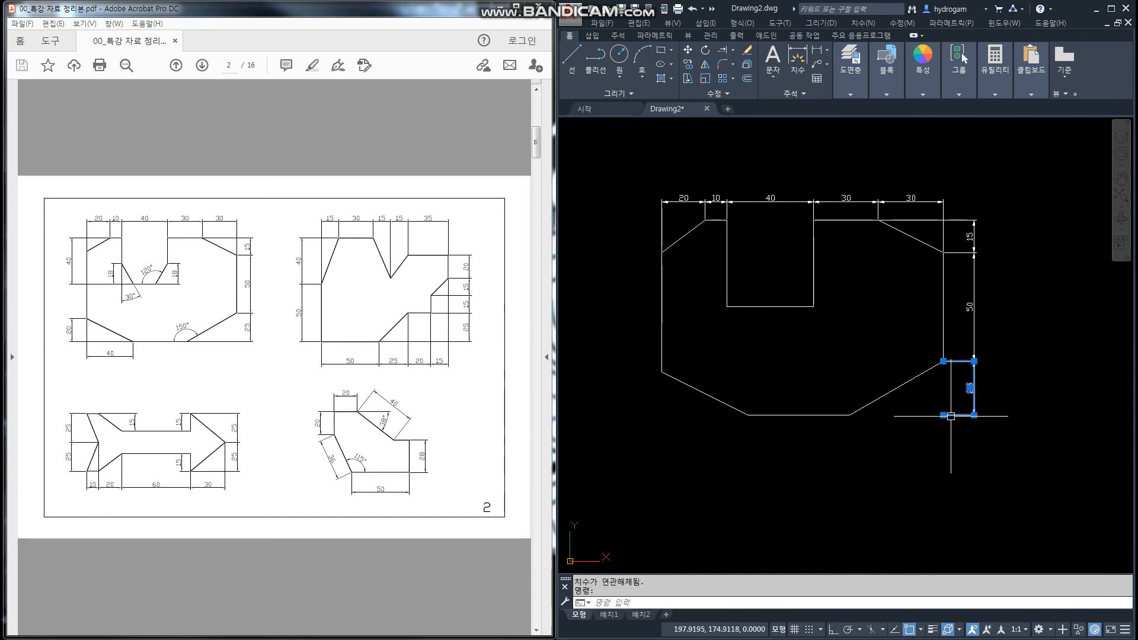
{"action": "left_click", "coordinate": [944, 414]}
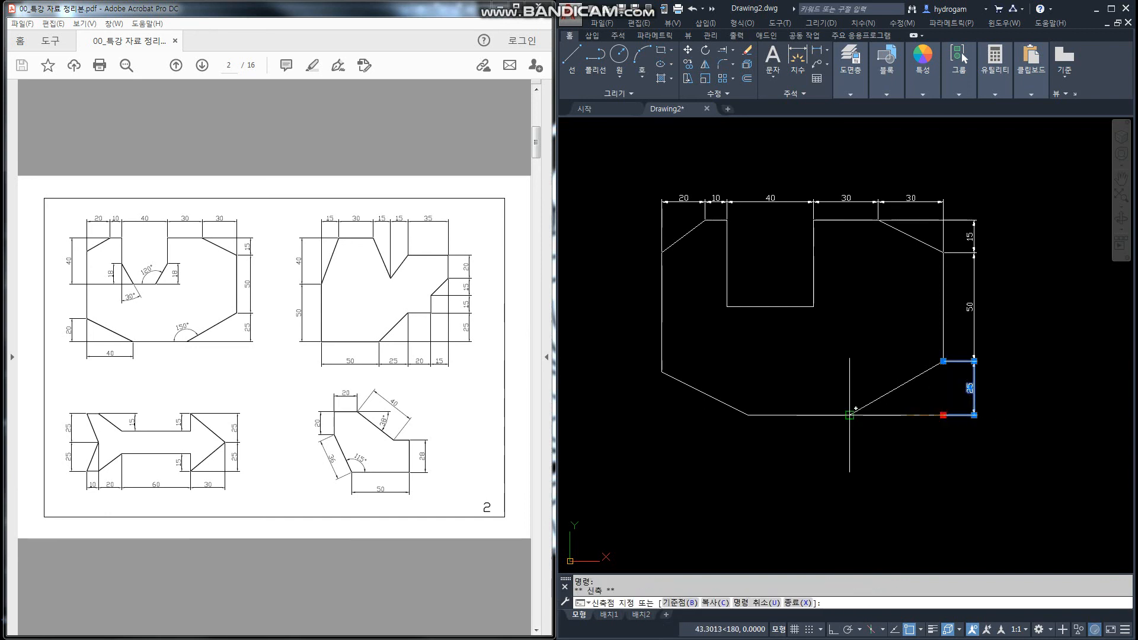
{"action": "left_click", "coordinate": [850, 415]}
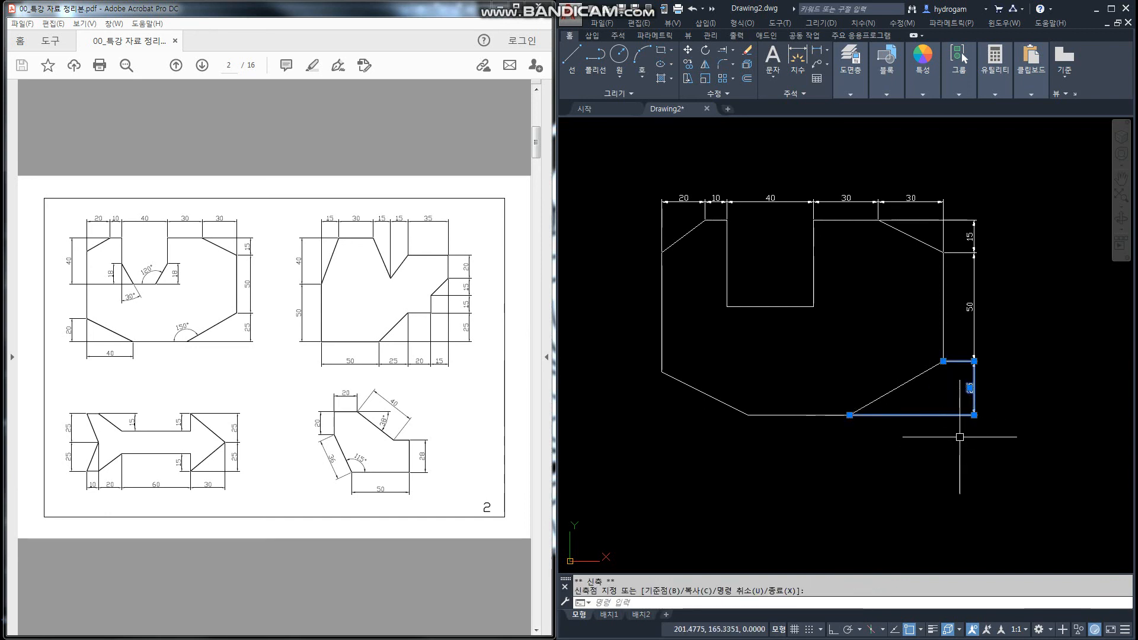
{"action": "key", "text": "Escape"}
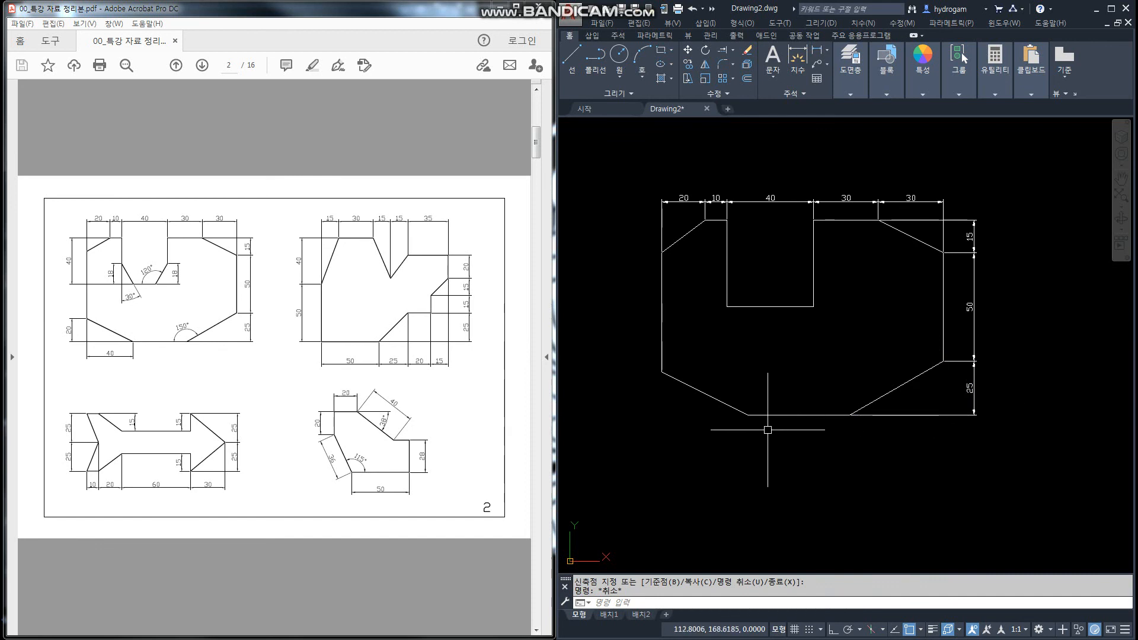
Add linear dimensions for the height and the width of the lower-left diagonal, placed outside the outline
{"action": "type", "text": "dli"}
{"action": "key", "text": "Return"}
{"action": "left_click", "coordinate": [748, 415]}
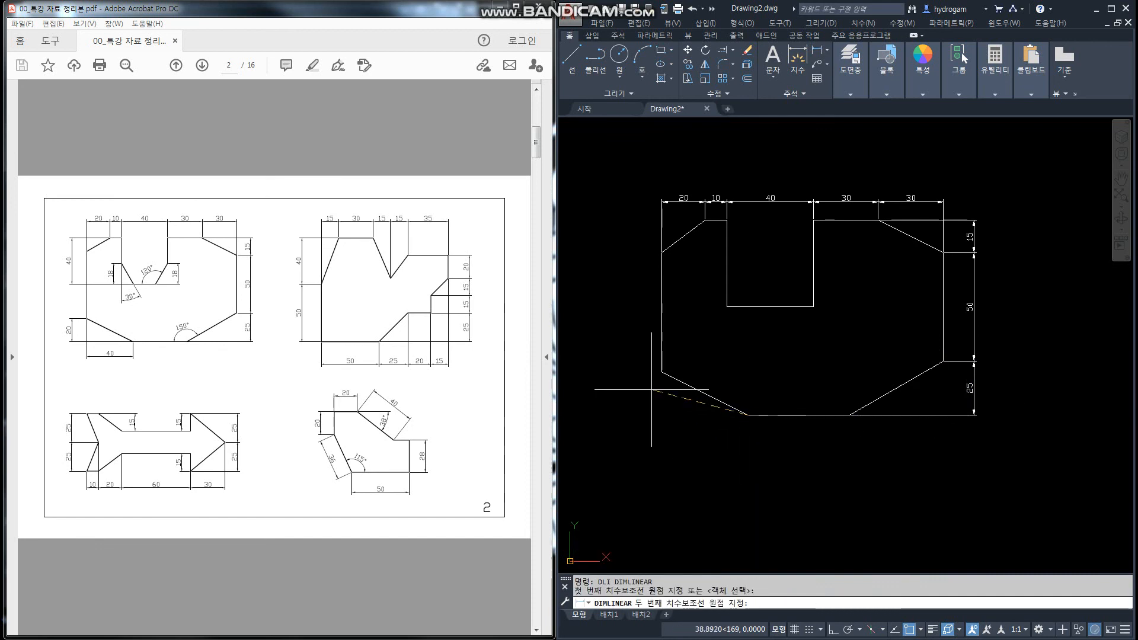
{"action": "left_click", "coordinate": [661, 373]}
{"action": "left_click", "coordinate": [631, 394]}
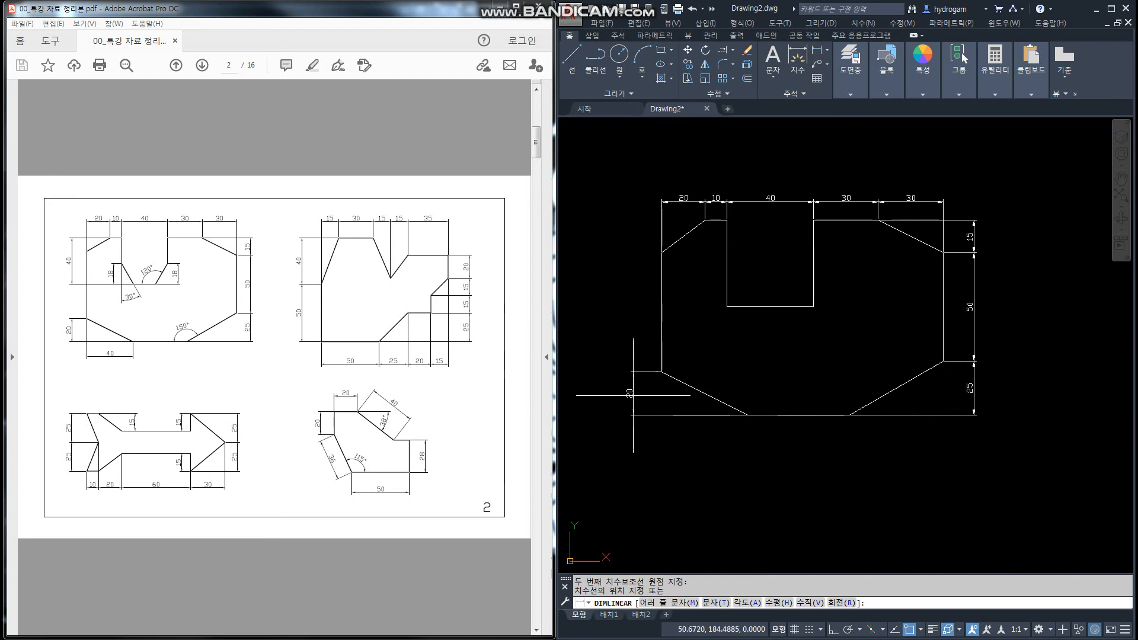
{"action": "key", "text": "Return"}
{"action": "left_click", "coordinate": [661, 372]}
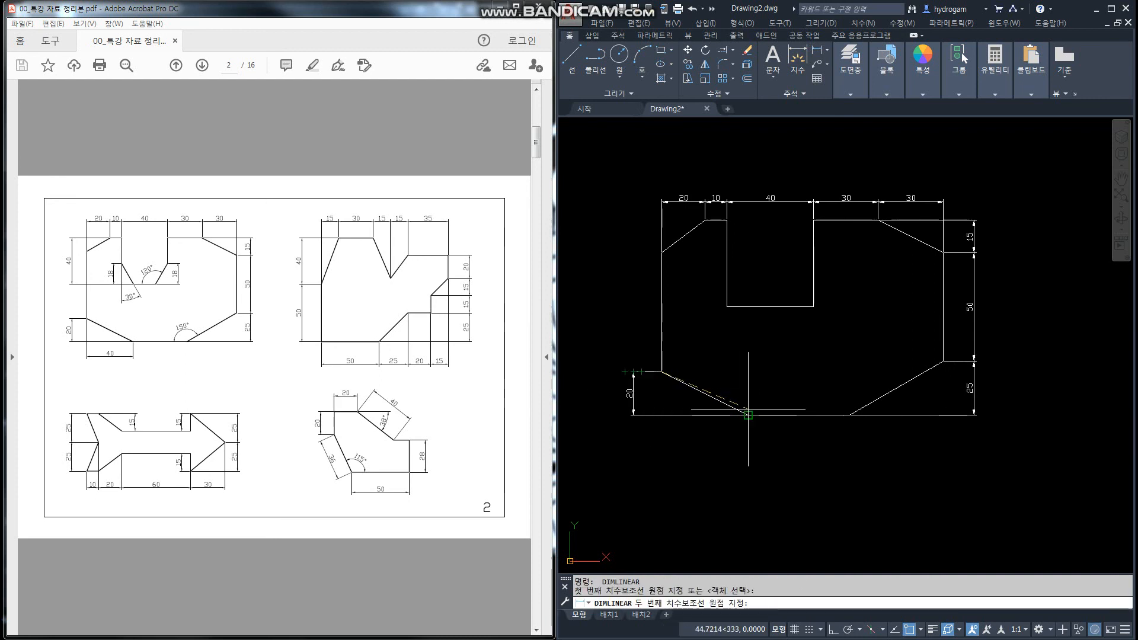
{"action": "left_click", "coordinate": [749, 415]}
{"action": "left_click", "coordinate": [712, 435]}
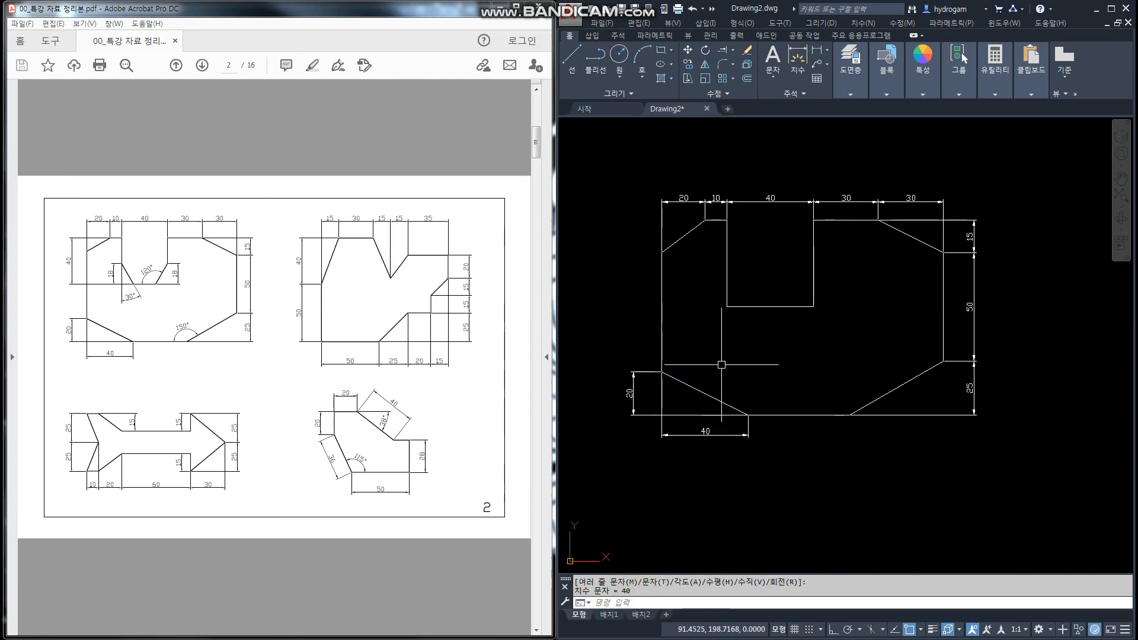
Dimension the notch's depth from the top edge to its bottom edge, in line with the lower-left height dimension
{"action": "key", "text": "Return"}
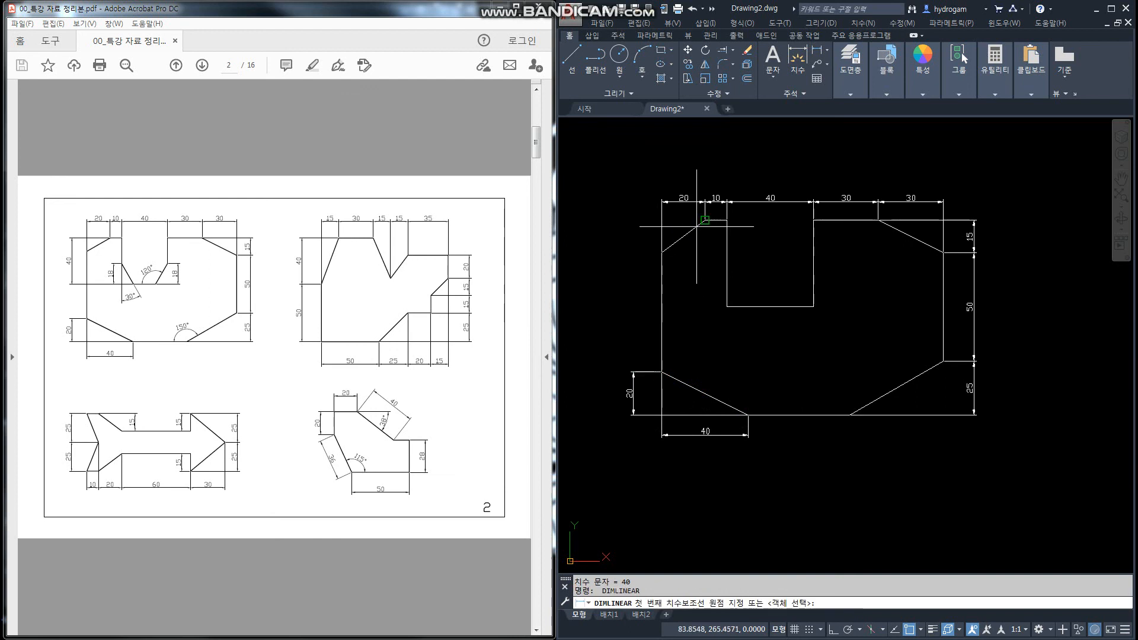
{"action": "left_click", "coordinate": [696, 226]}
{"action": "left_click", "coordinate": [727, 307]}
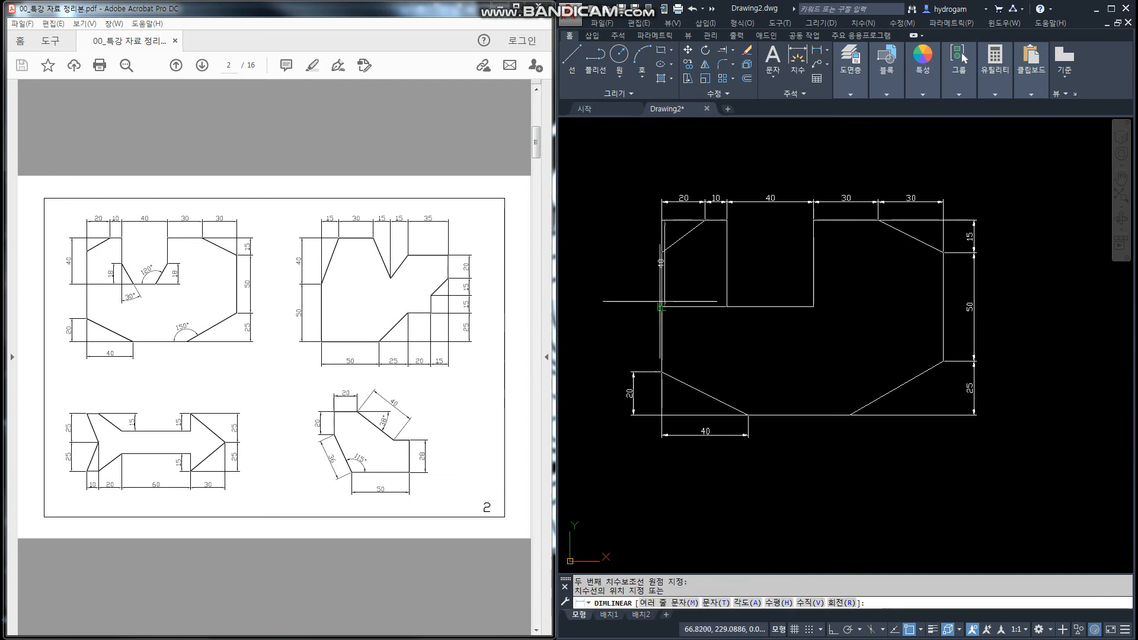
{"action": "left_click", "coordinate": [633, 371]}
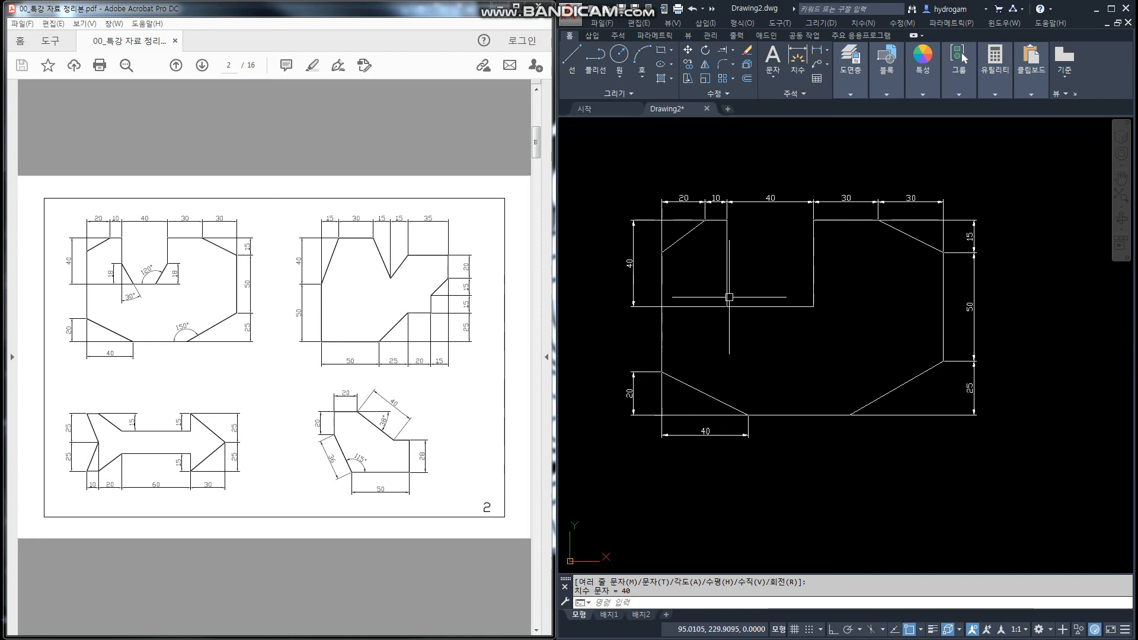
Rotate the lower segment of the notch's left side by 30° about its upper endpoint
{"action": "left_click", "coordinate": [756, 307]}
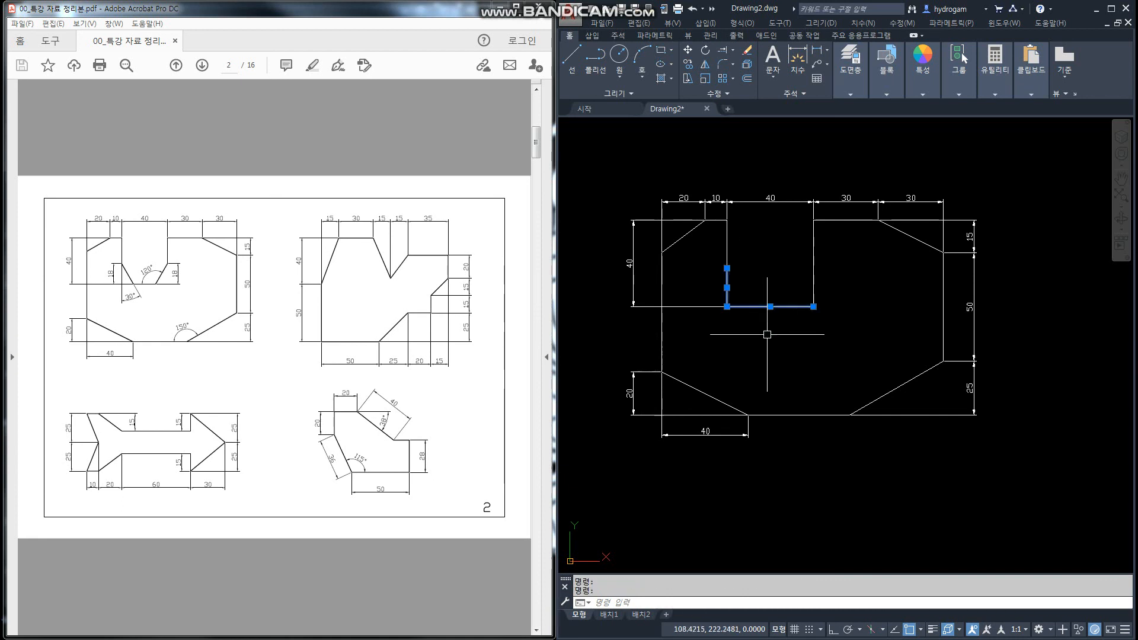
{"action": "key", "text": "Escape"}
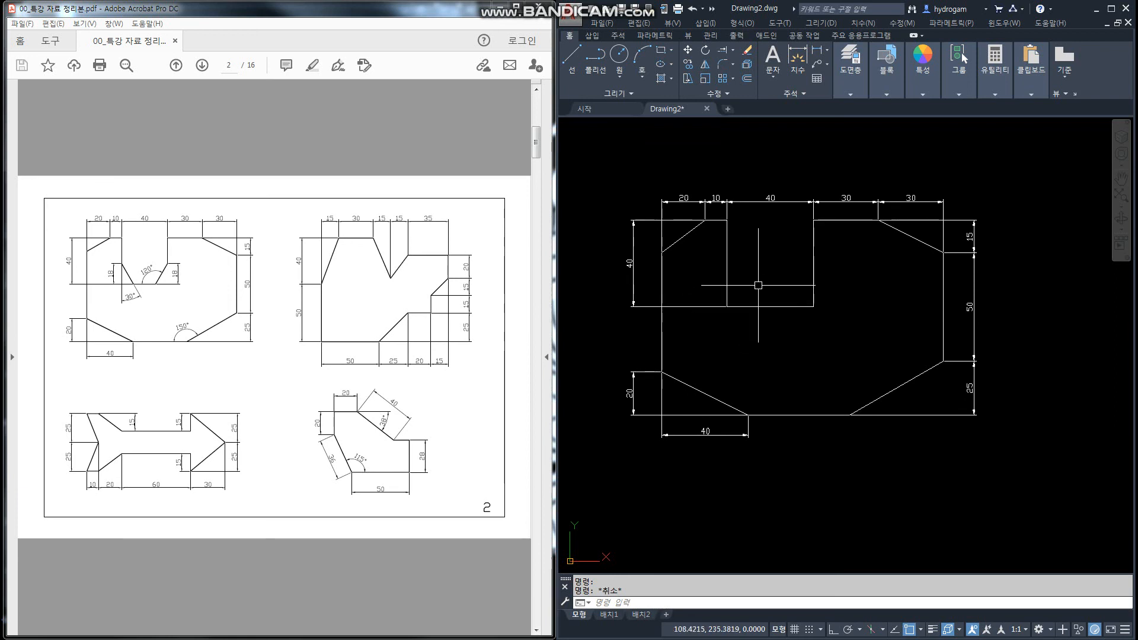
{"action": "left_click", "coordinate": [704, 51]}
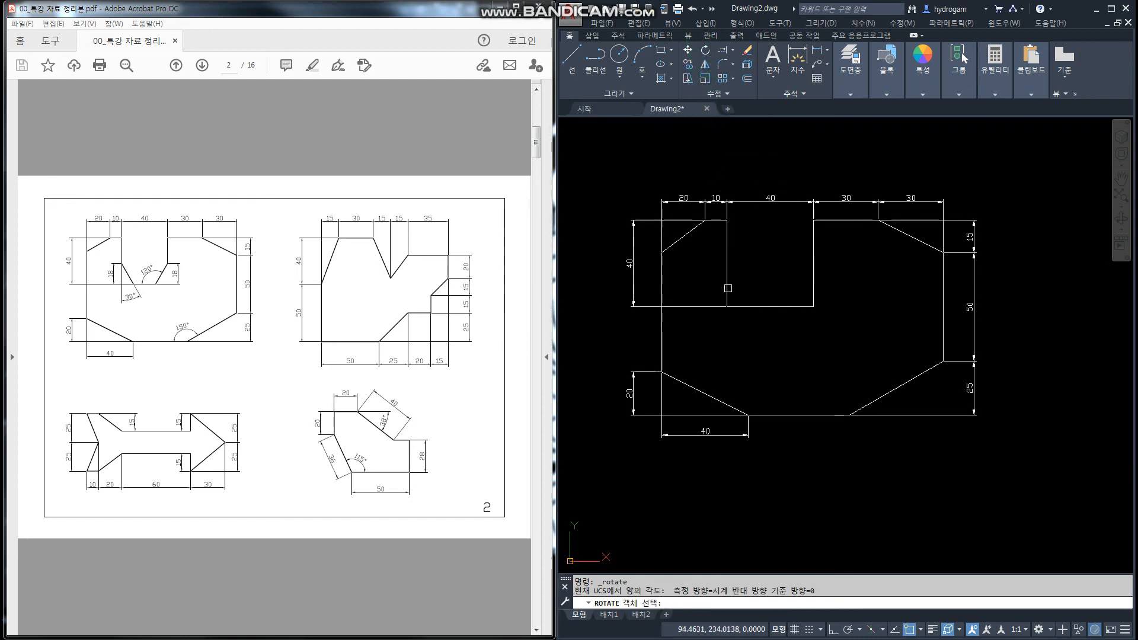
{"action": "left_click", "coordinate": [728, 288]}
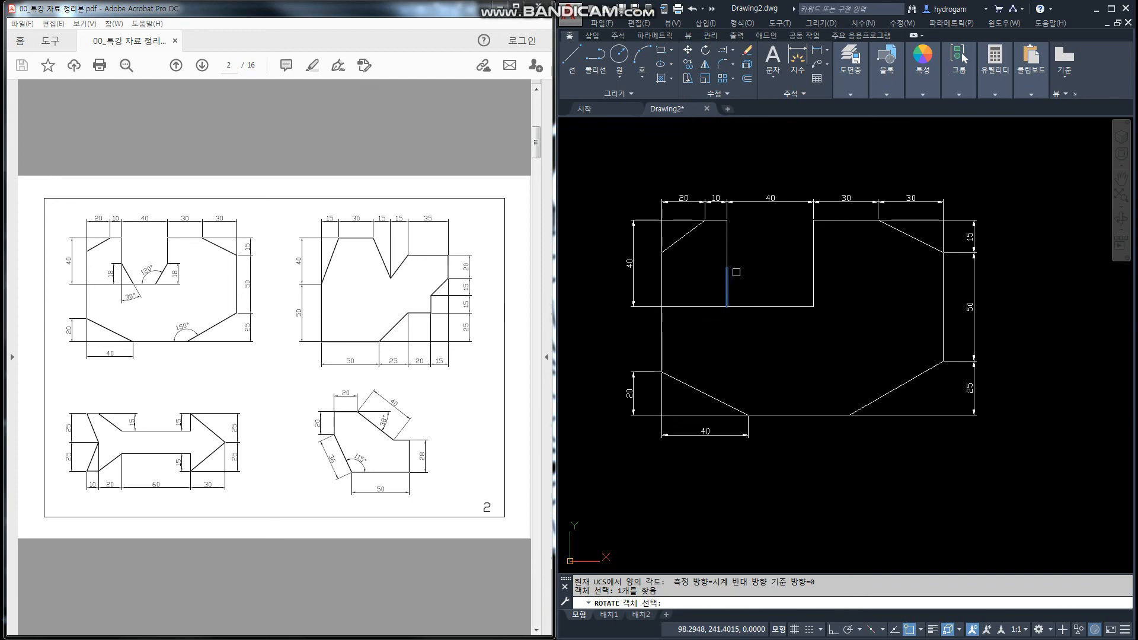
{"action": "key", "text": "Return"}
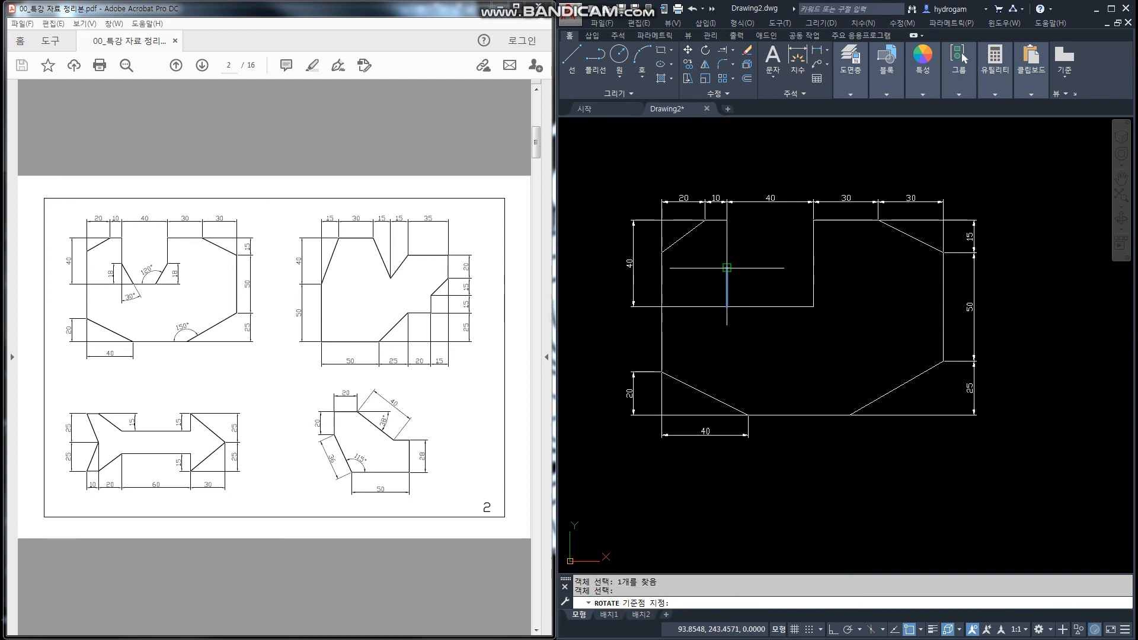
{"action": "left_click", "coordinate": [727, 268]}
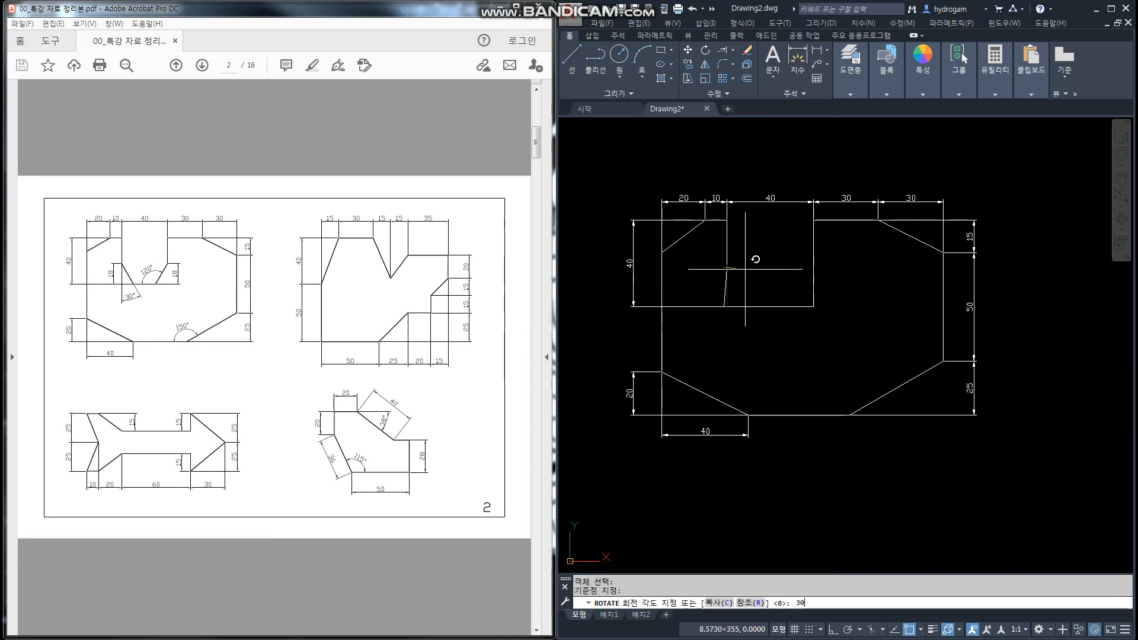
{"action": "key", "text": "Escape"}
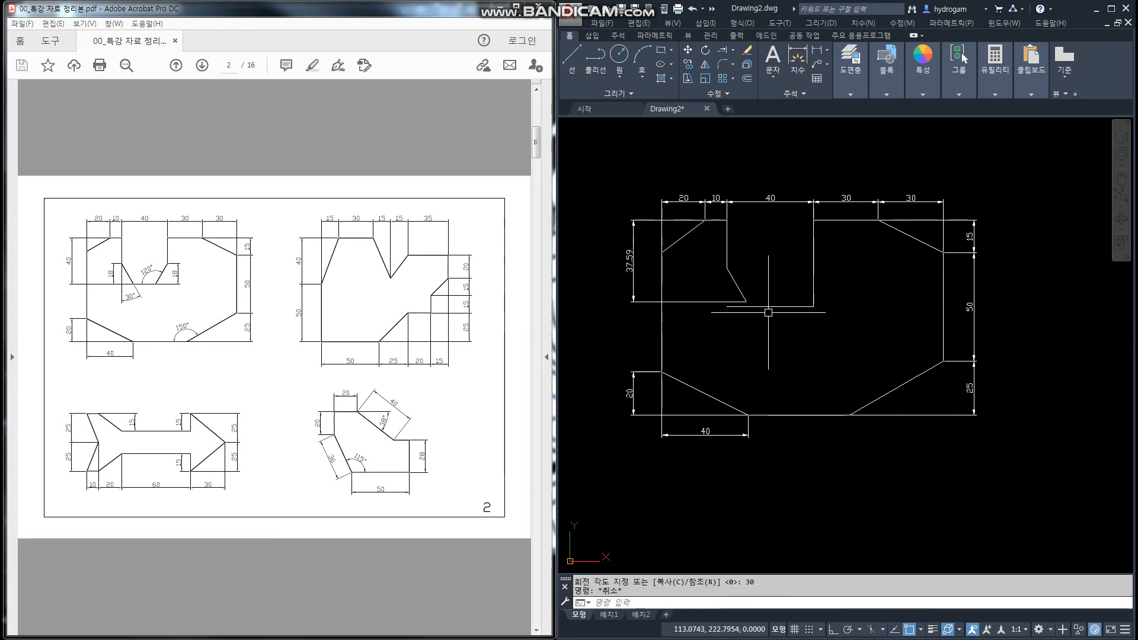
Rotate the lower segment of the notch's right side by -30° about its upper endpoint
{"action": "left_click", "coordinate": [815, 298]}
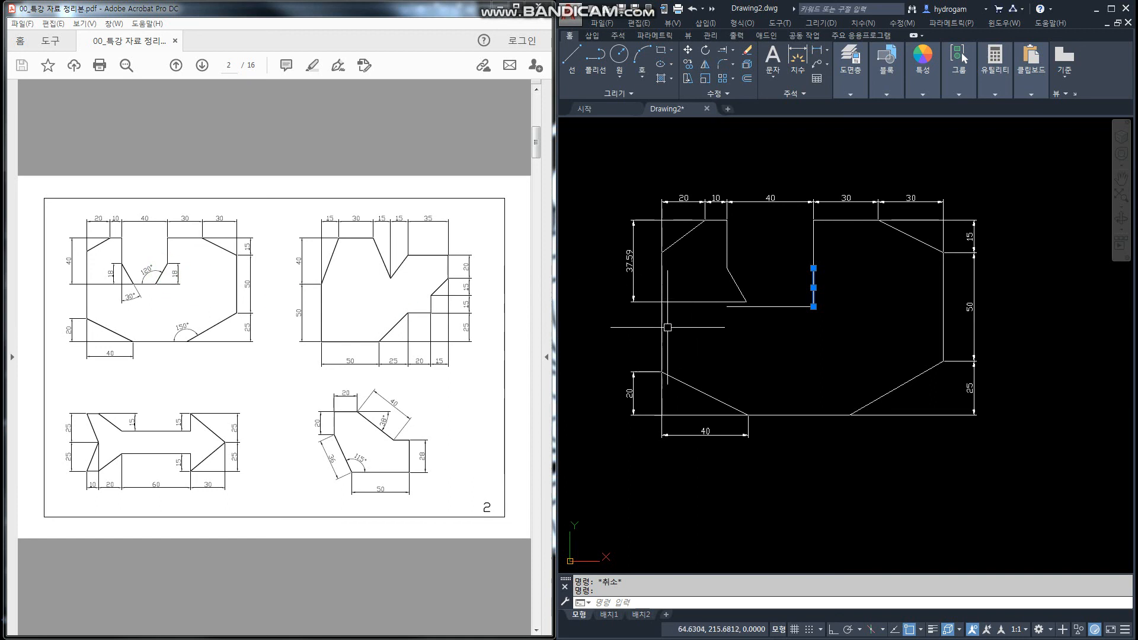
{"action": "left_click", "coordinate": [709, 52]}
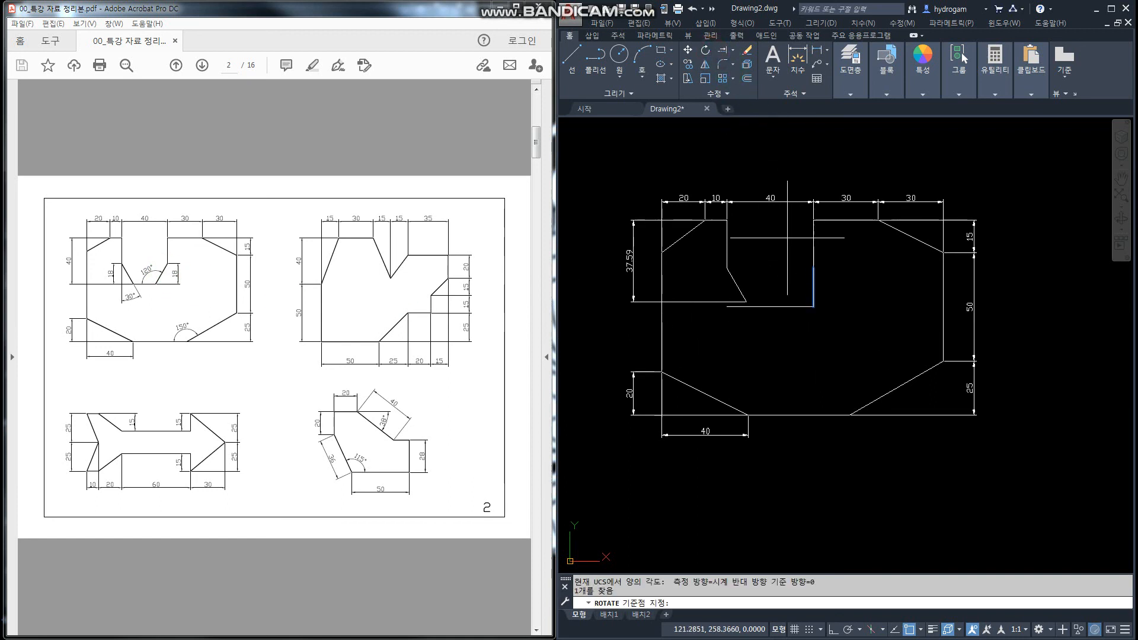
{"action": "left_click", "coordinate": [813, 267]}
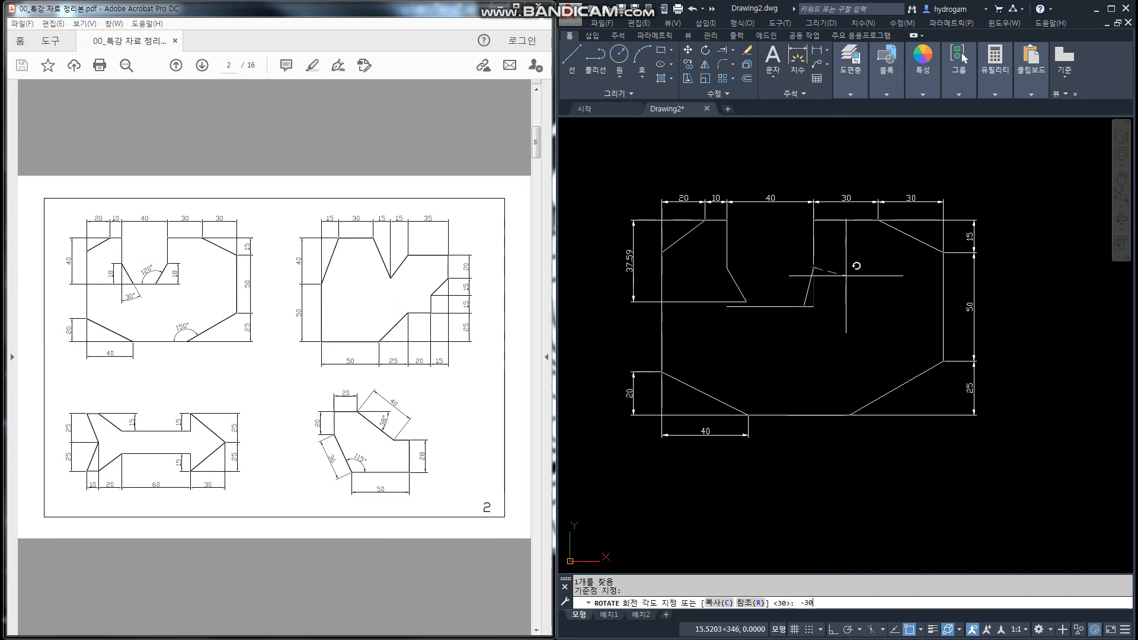
{"action": "type", "text": "-30"}
{"action": "key", "text": "Return"}
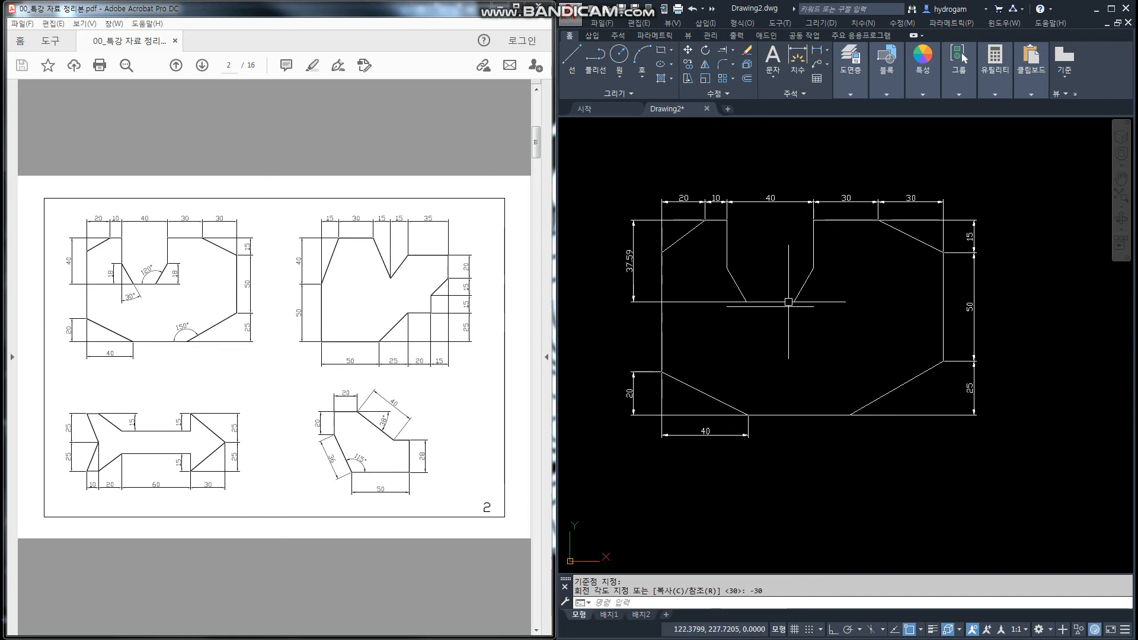
Fillet the notch's left slanted segment and its bottom edge with radius 0 to join them in a sharp corner
{"action": "left_click", "coordinate": [724, 64]}
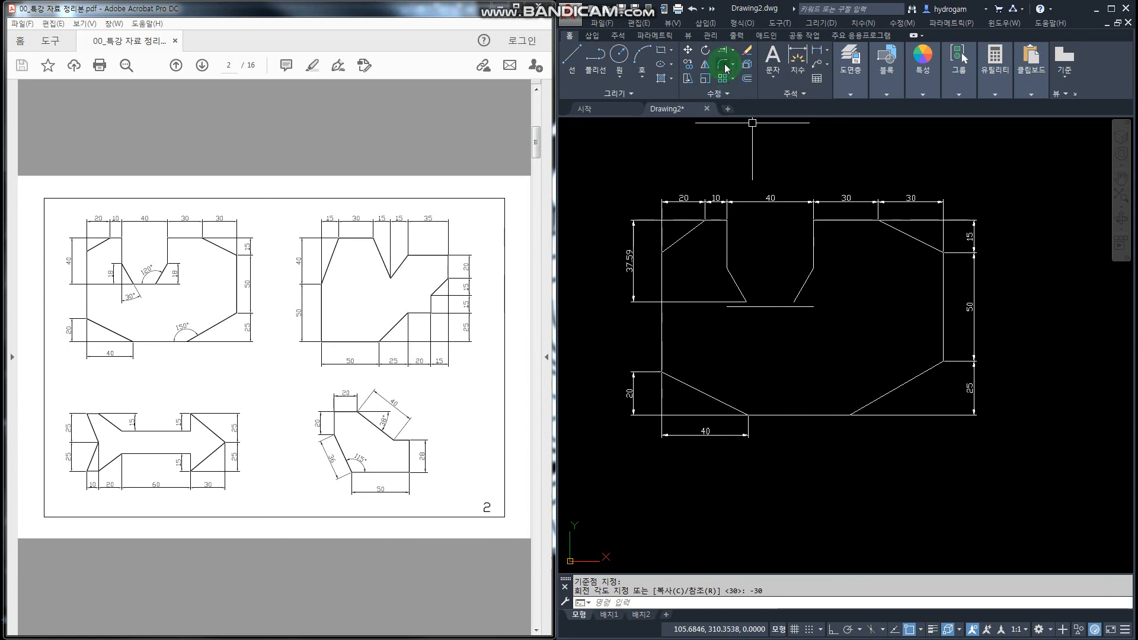
{"action": "type", "text": "r"}
{"action": "key", "text": "Return"}
{"action": "type", "text": "0"}
{"action": "right_click", "coordinate": [757, 144]}
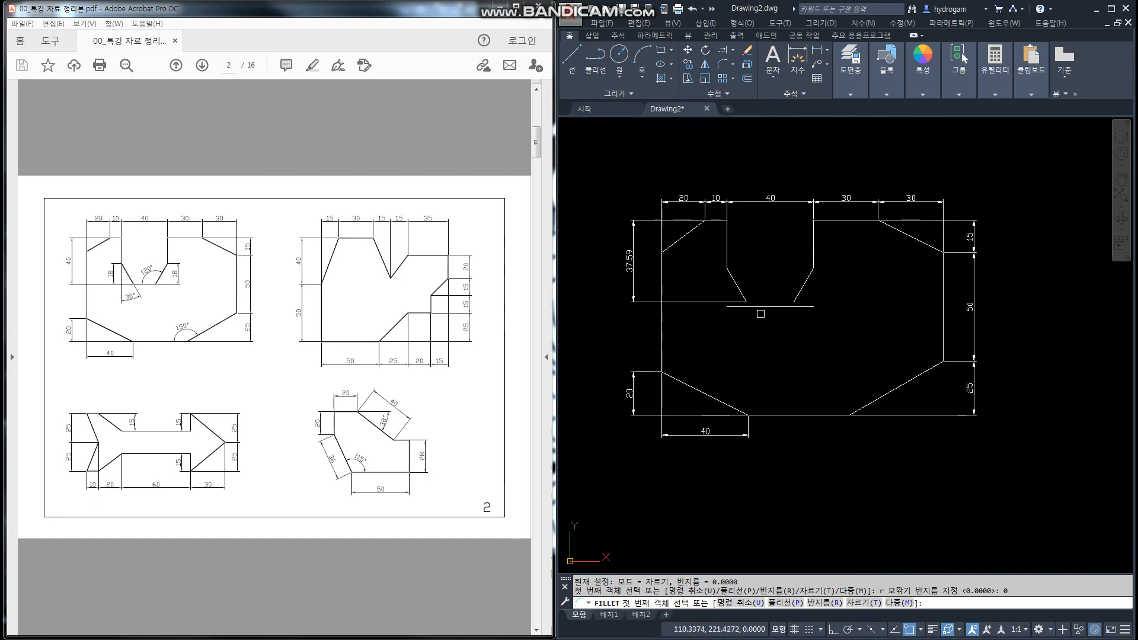
{"action": "left_click", "coordinate": [741, 293]}
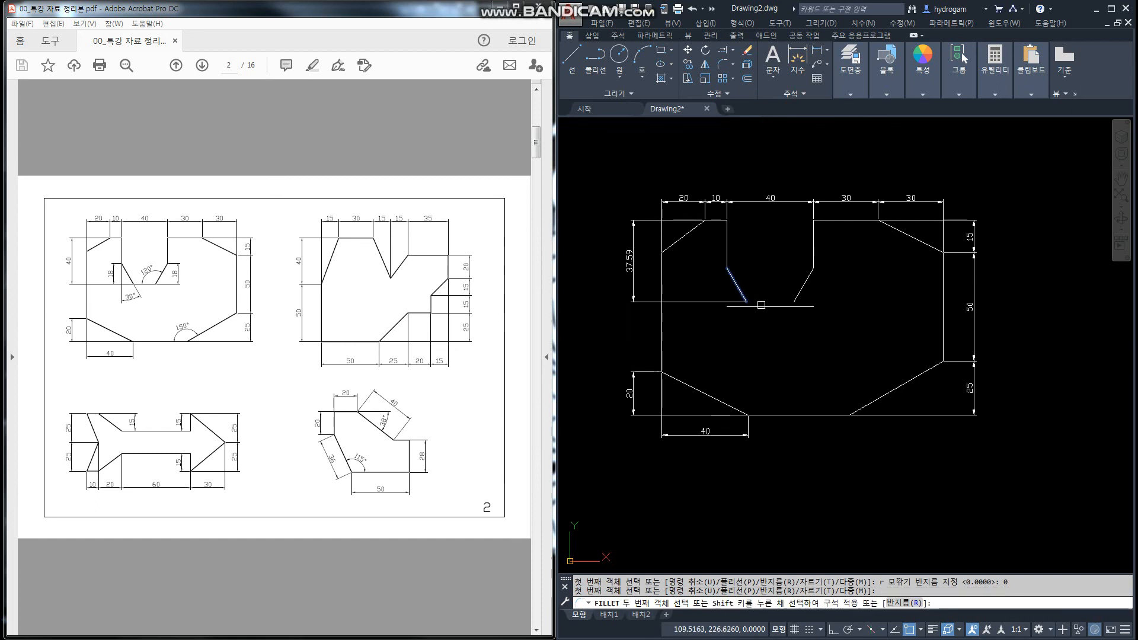
{"action": "left_click", "coordinate": [762, 306]}
{"action": "key", "text": "Return"}
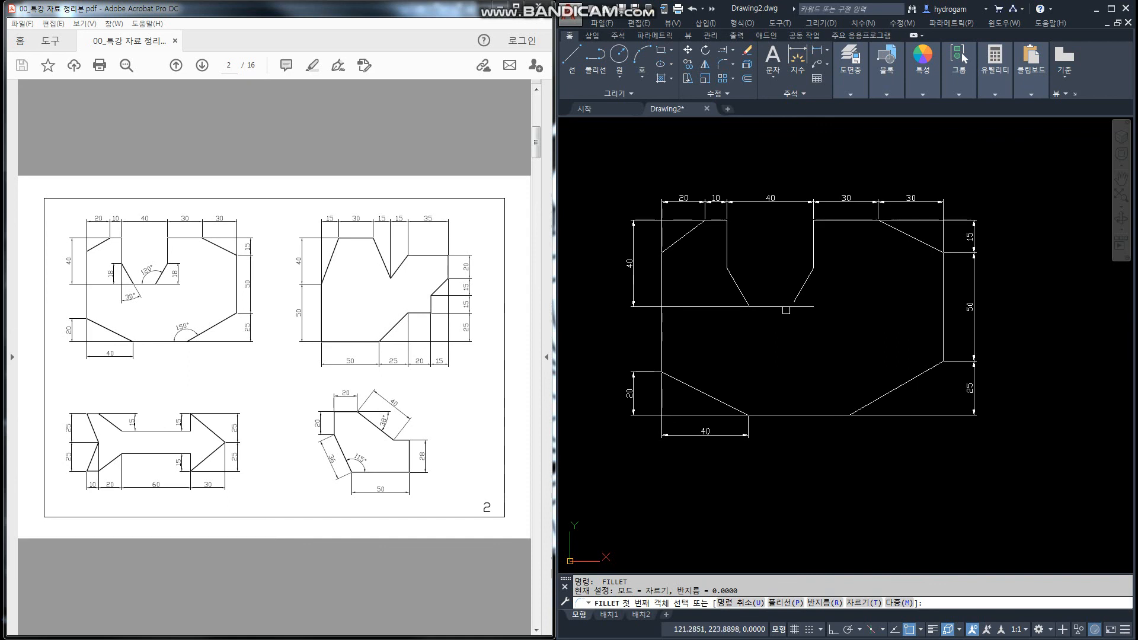
{"action": "right_click", "coordinate": [781, 243]}
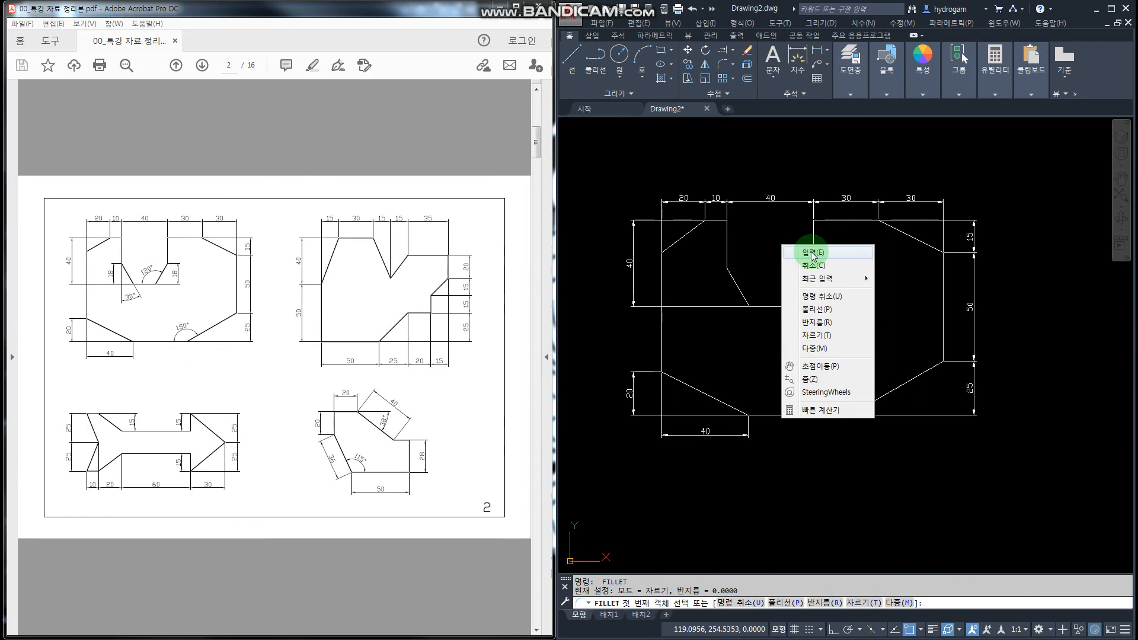
{"action": "left_click", "coordinate": [811, 265]}
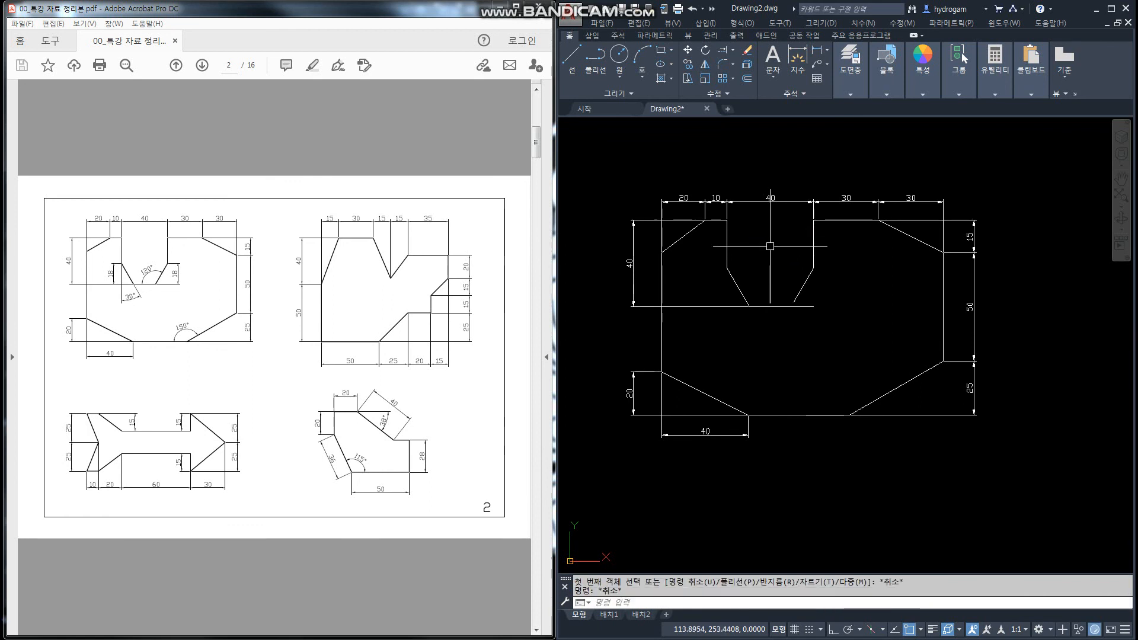
{"action": "right_click", "coordinate": [770, 246]}
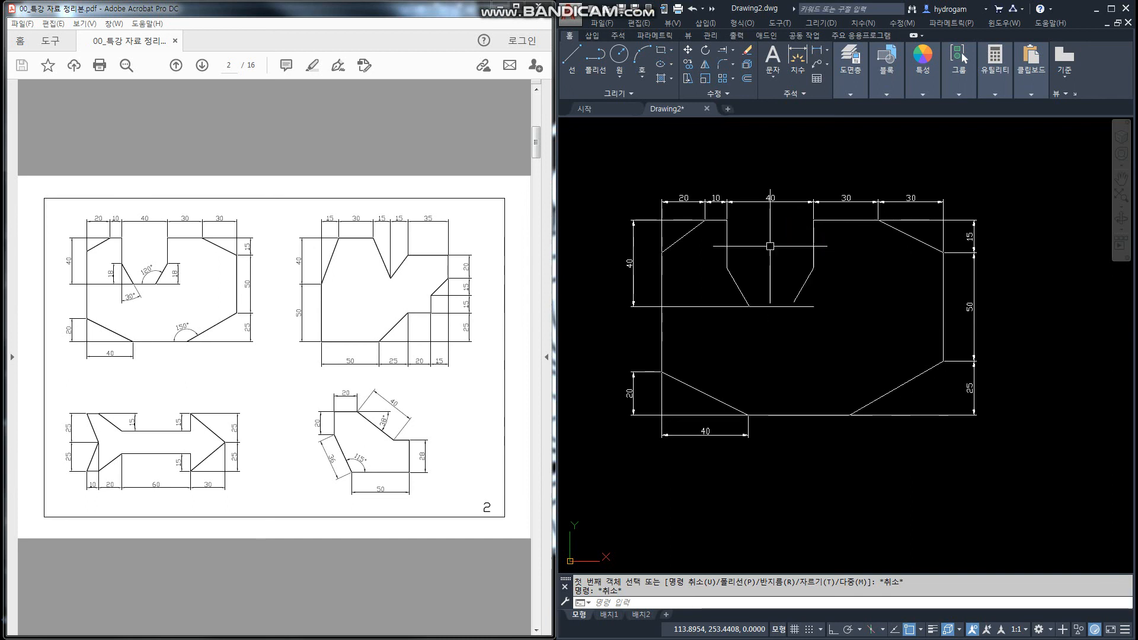
{"action": "key", "text": "Escape"}
{"action": "left_click", "coordinate": [770, 280]}
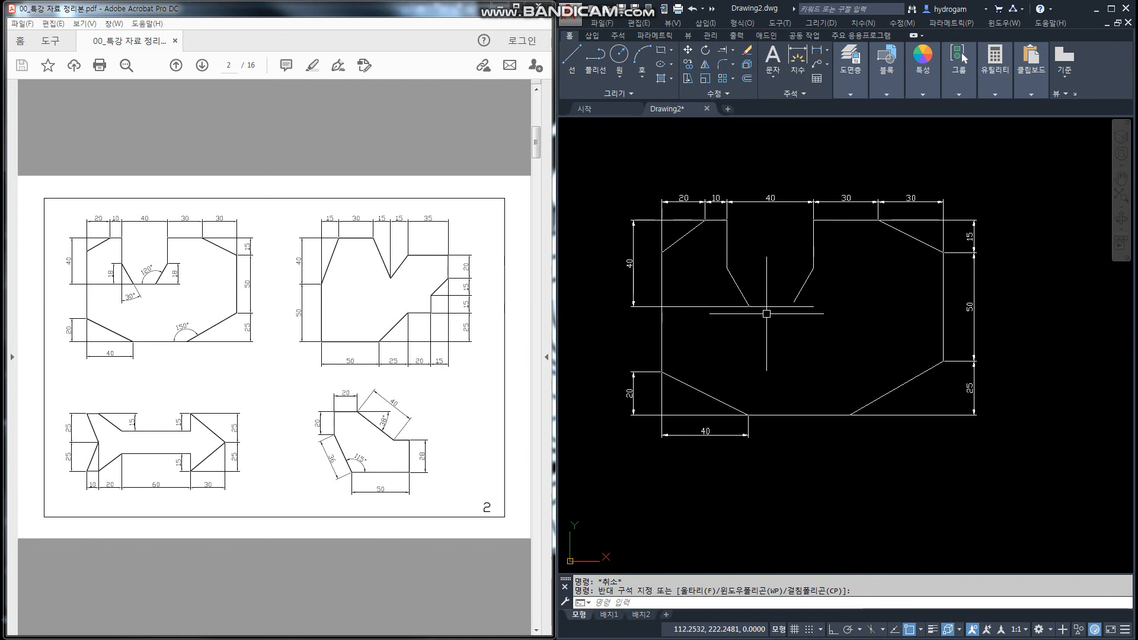
Fillet the notch's bottom edge and its right slanted segment into a sharp corner with radius 0
{"action": "type", "text": "f"}
{"action": "key", "text": "Return"}
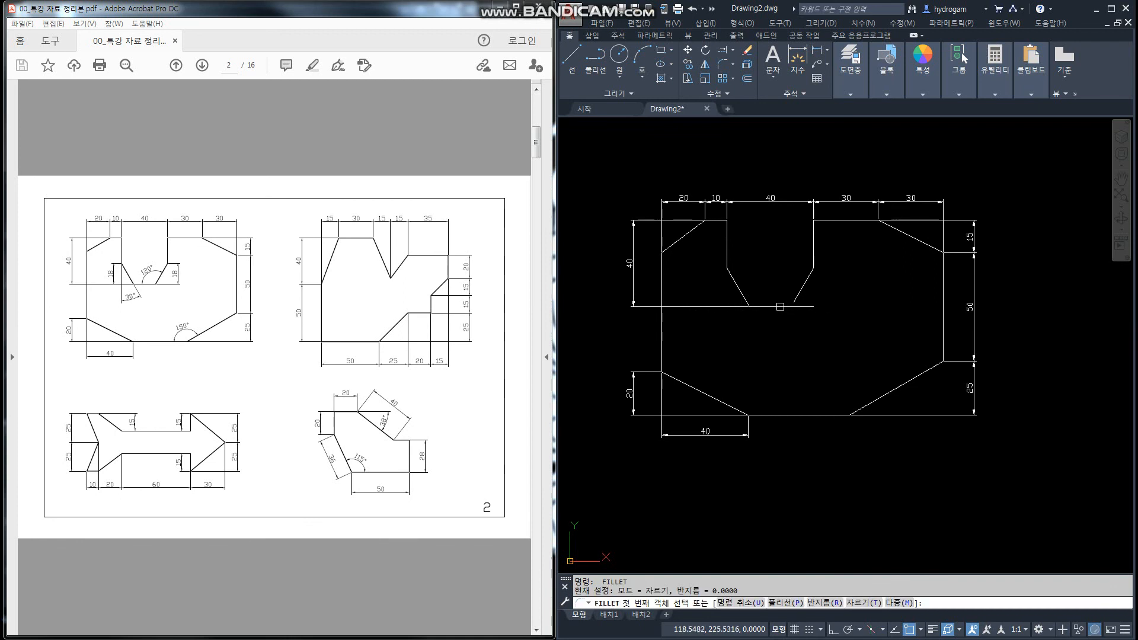
{"action": "left_click", "coordinate": [781, 307]}
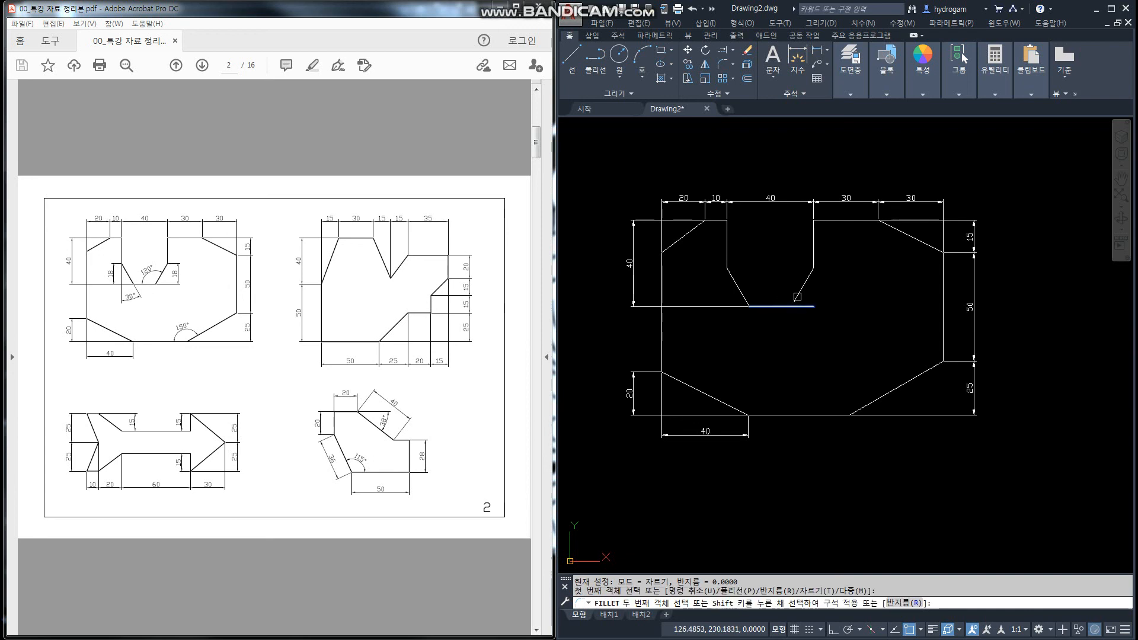
{"action": "left_click", "coordinate": [797, 297]}
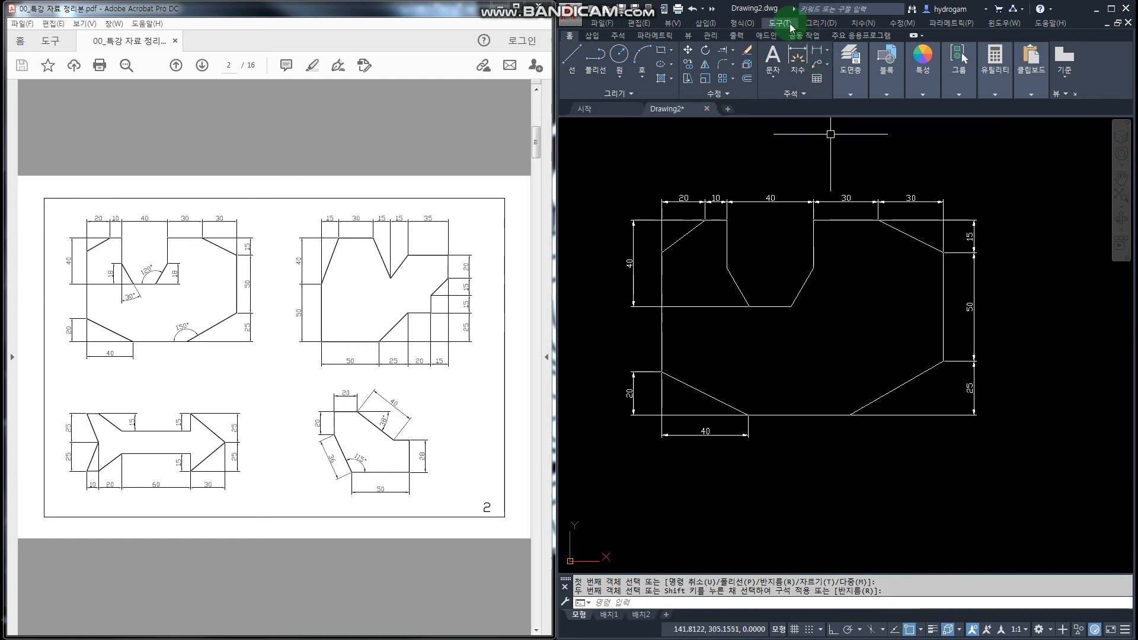
Add a vertical linear dimension for the height of the notch's right slanted segment, placed just outside the notch
{"action": "left_click", "coordinate": [863, 24]}
{"action": "left_click", "coordinate": [867, 57]}
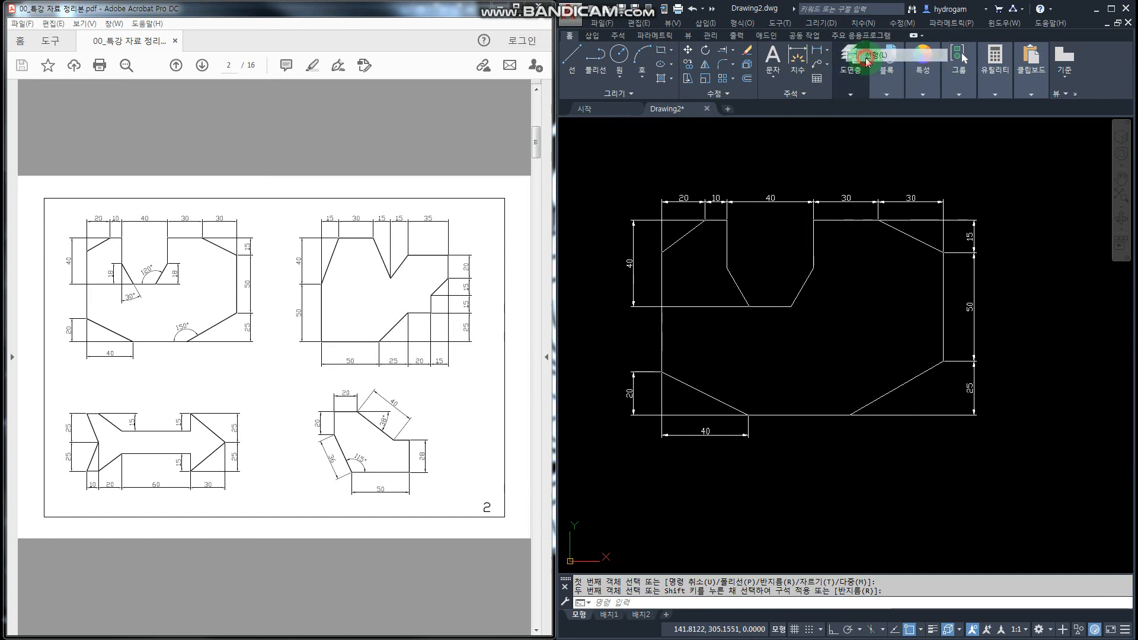
{"action": "left_click", "coordinate": [814, 268]}
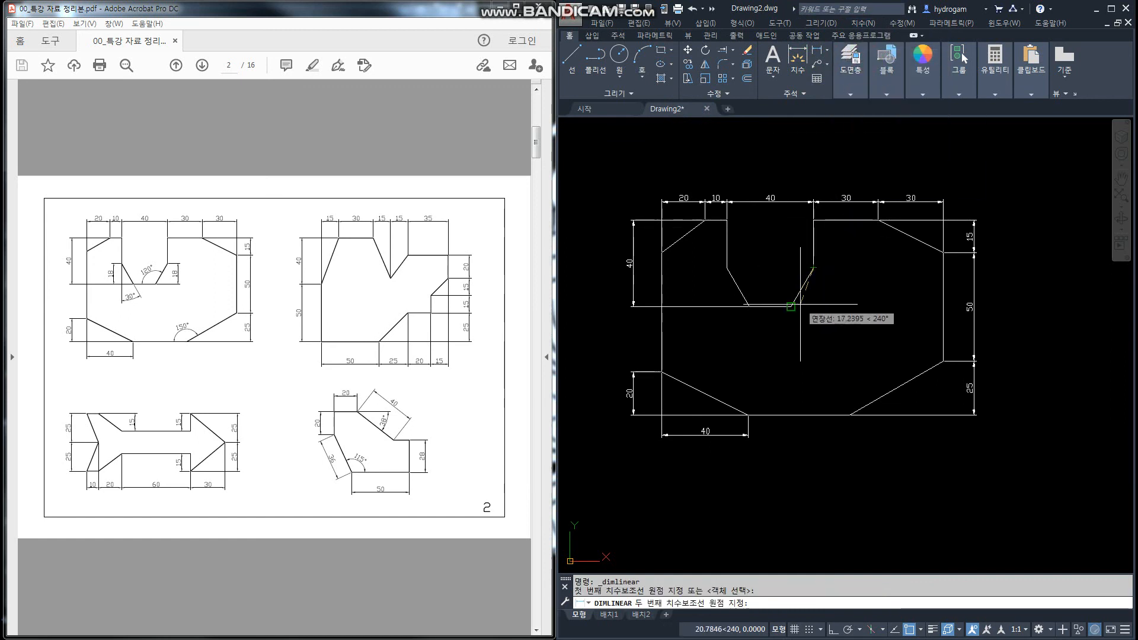
{"action": "left_click", "coordinate": [790, 307]}
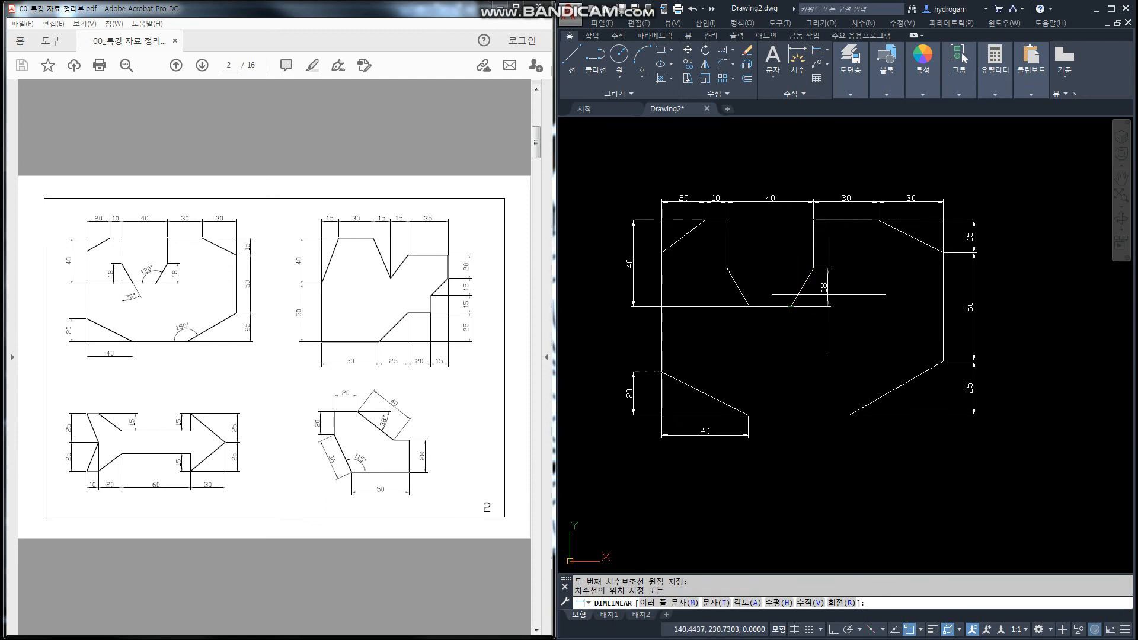
{"action": "left_click", "coordinate": [833, 294]}
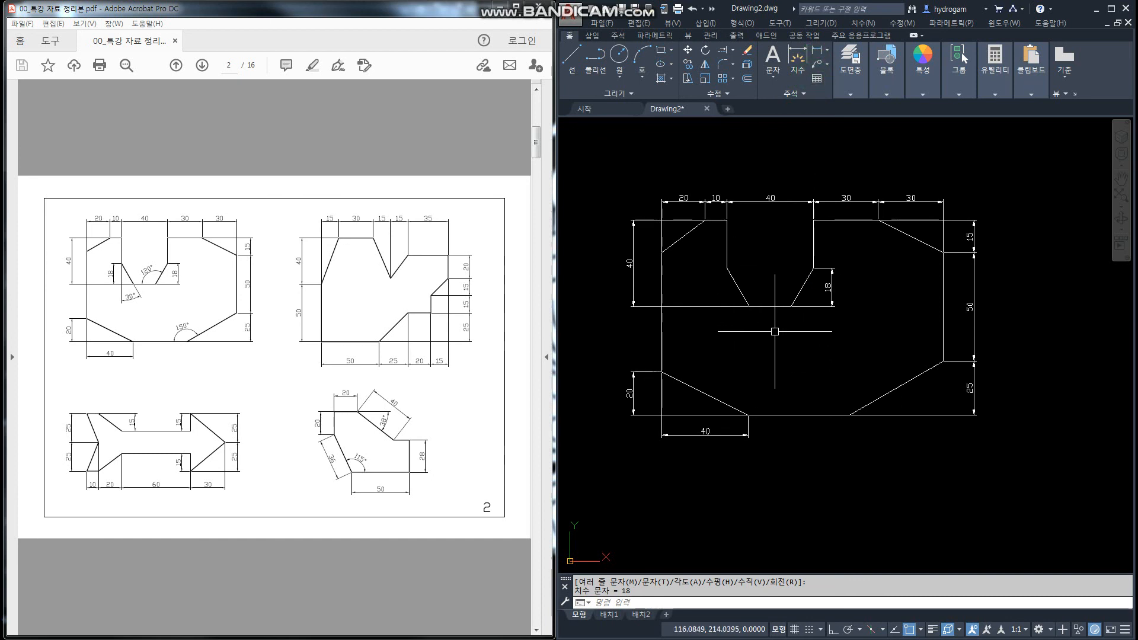
Add a vertical linear dimension for the height of the notch's left slanted segment, placed just outside the notch
{"action": "key", "text": "space"}
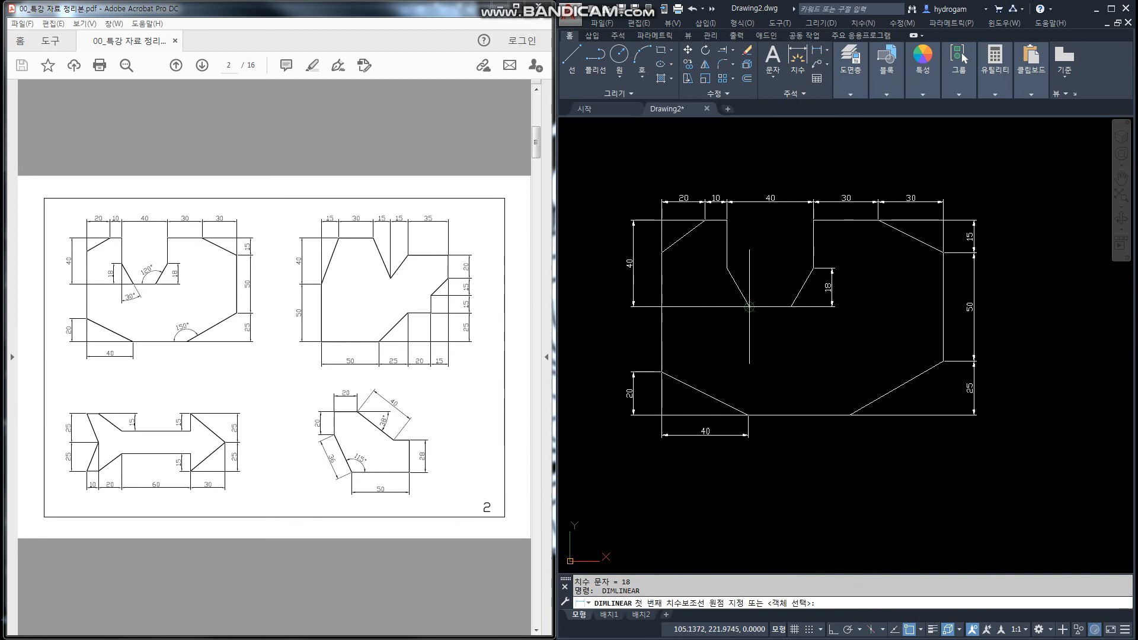
{"action": "left_click", "coordinate": [727, 268]}
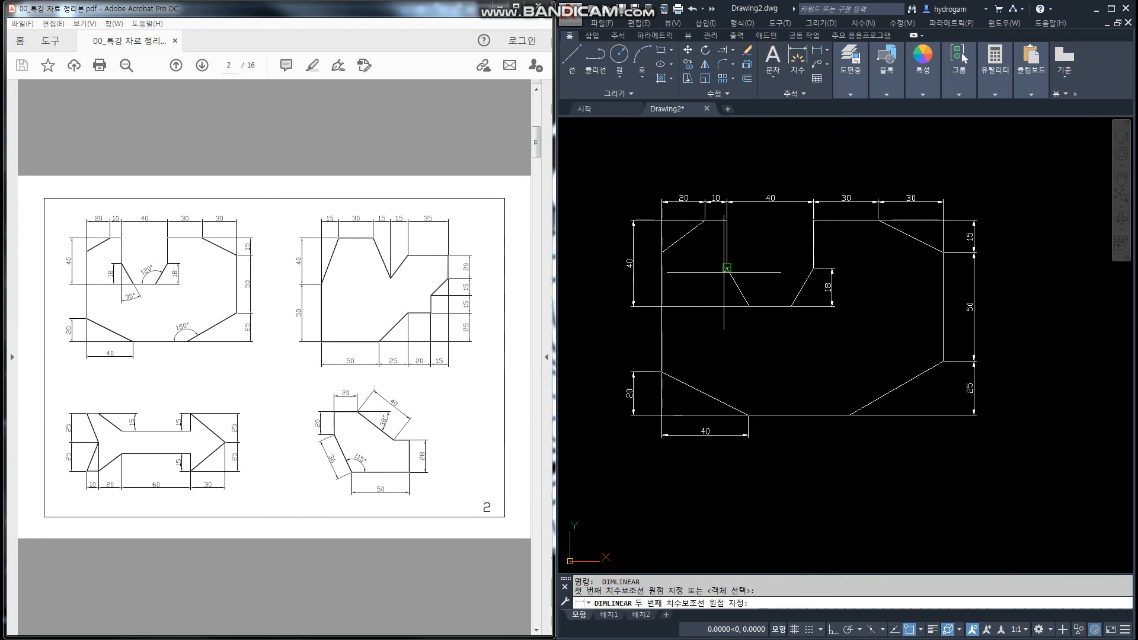
{"action": "left_click", "coordinate": [750, 307]}
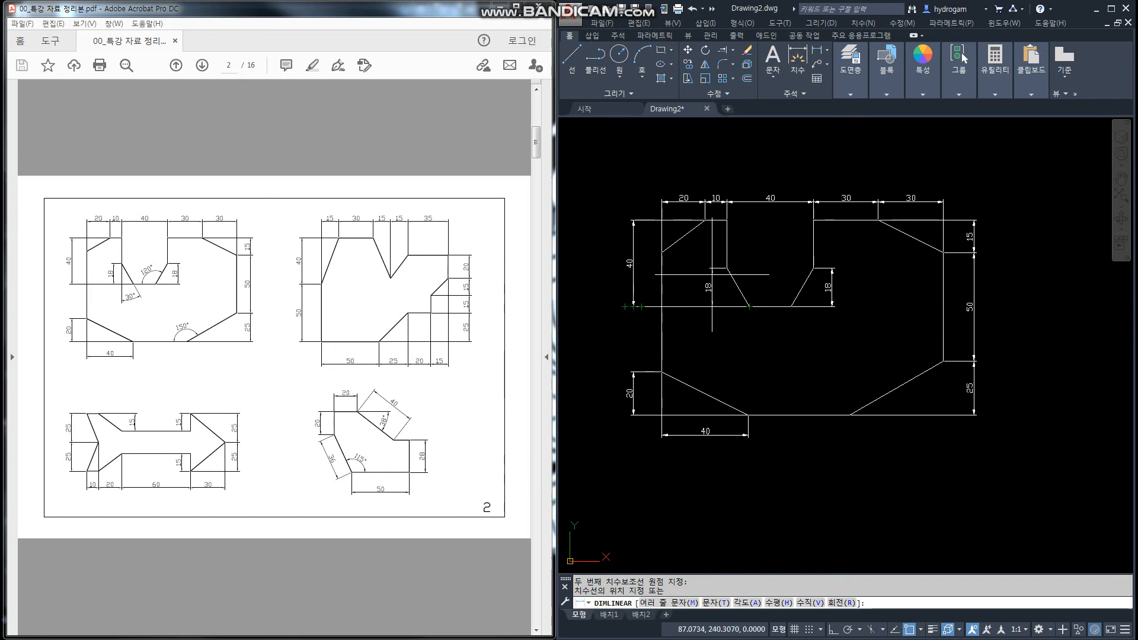
{"action": "left_click", "coordinate": [714, 283]}
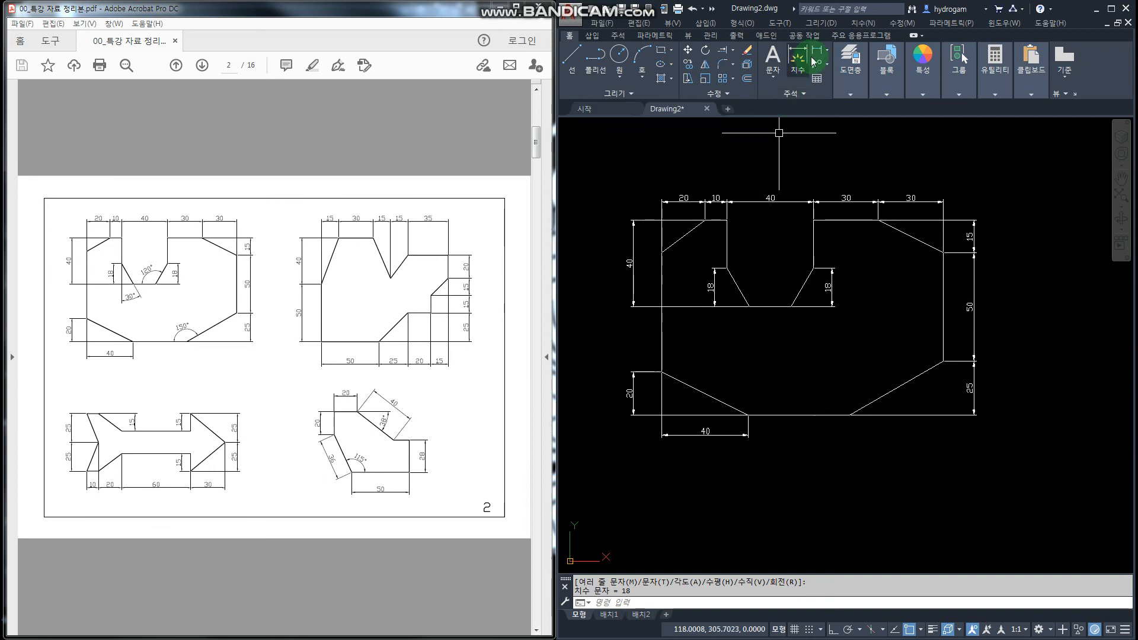
Add an angular dimension between the outline's bottom edge and its lower-right slanted edge, with the arc inside the figure
{"action": "left_click", "coordinate": [863, 24]}
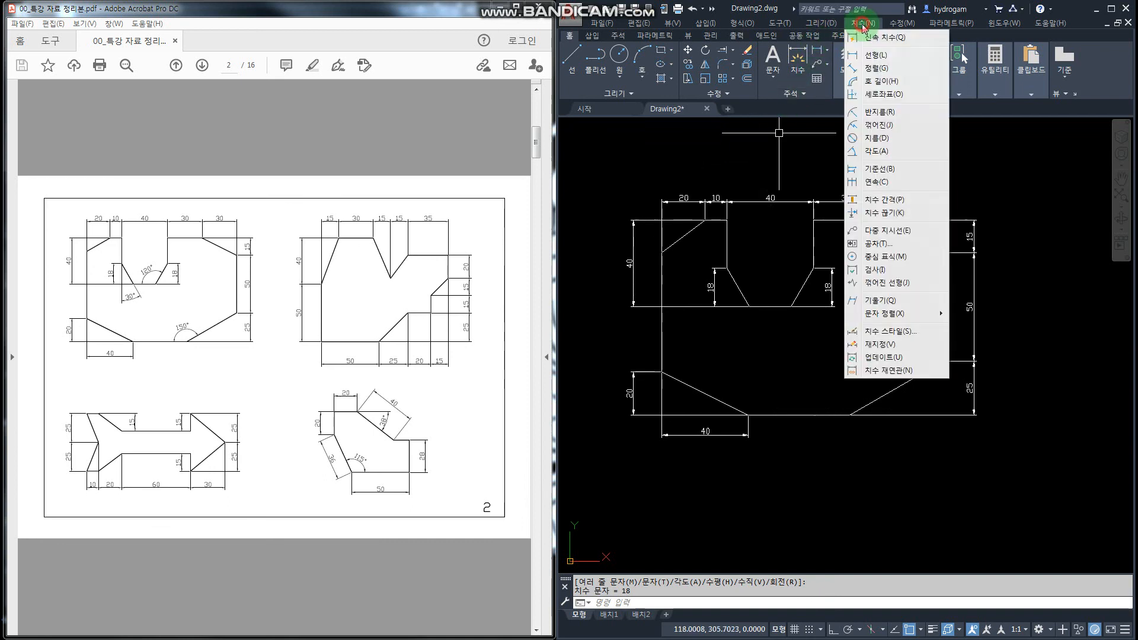
{"action": "left_click", "coordinate": [889, 150]}
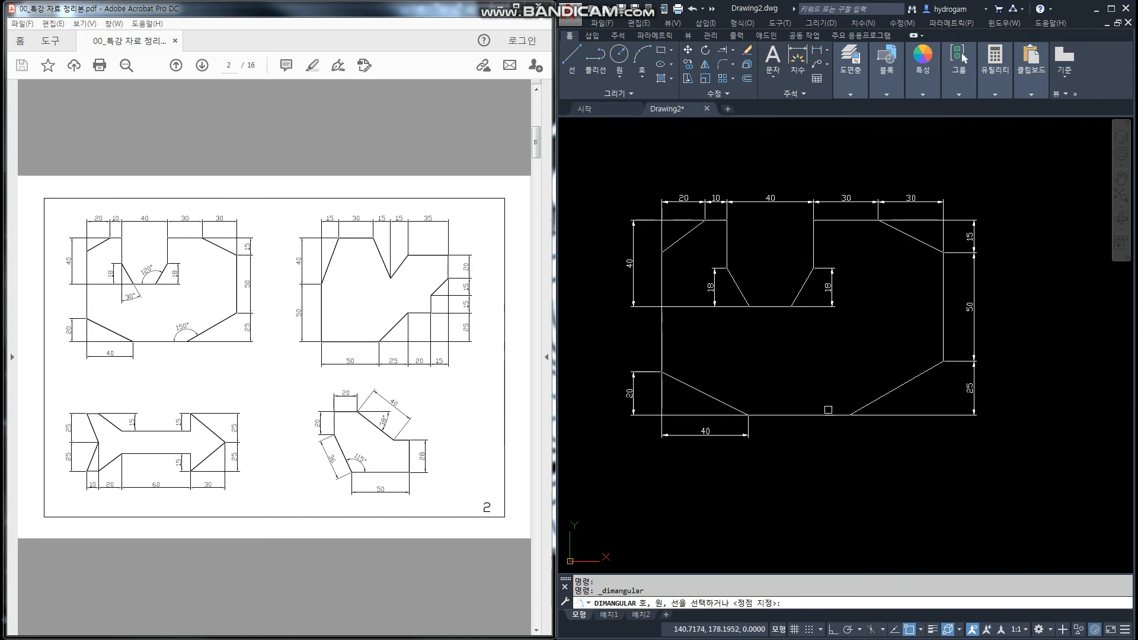
{"action": "left_click", "coordinate": [829, 413]}
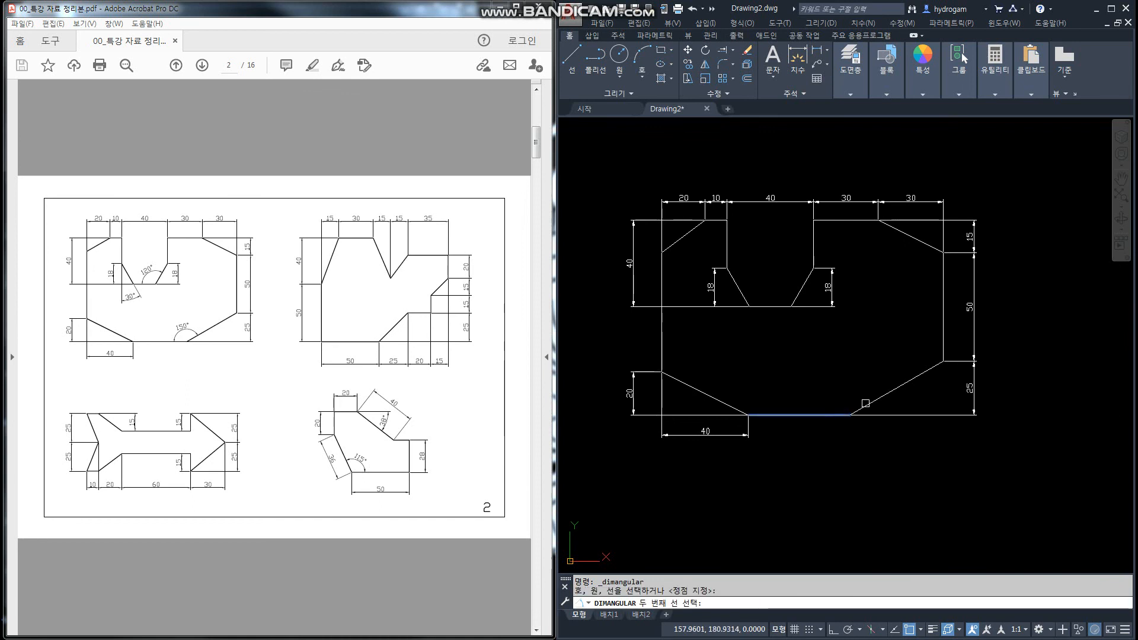
{"action": "left_click", "coordinate": [865, 407]}
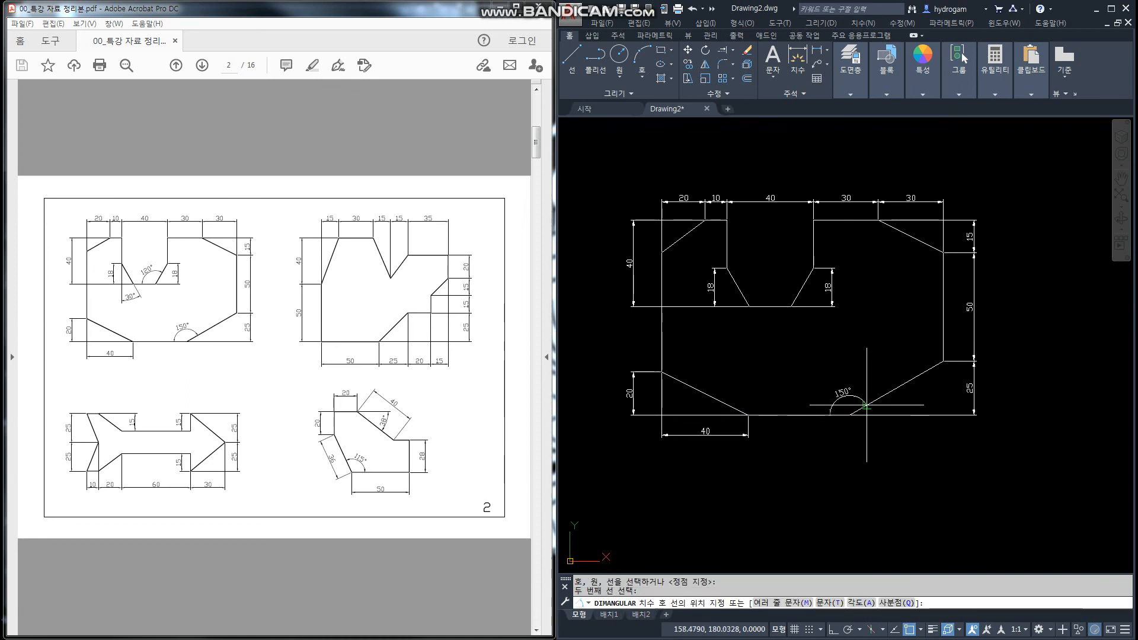
{"action": "left_click", "coordinate": [838, 396]}
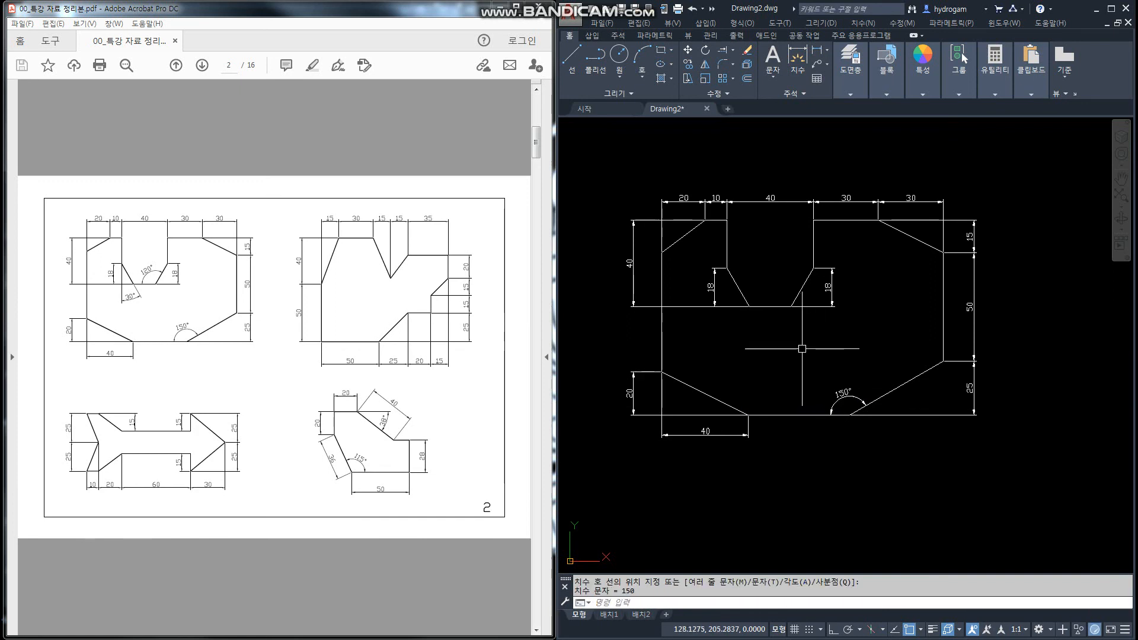
Add an angular dimension between the notch's right slanted segment and its bottom edge, with the arc inside the notch
{"action": "key", "text": "Return"}
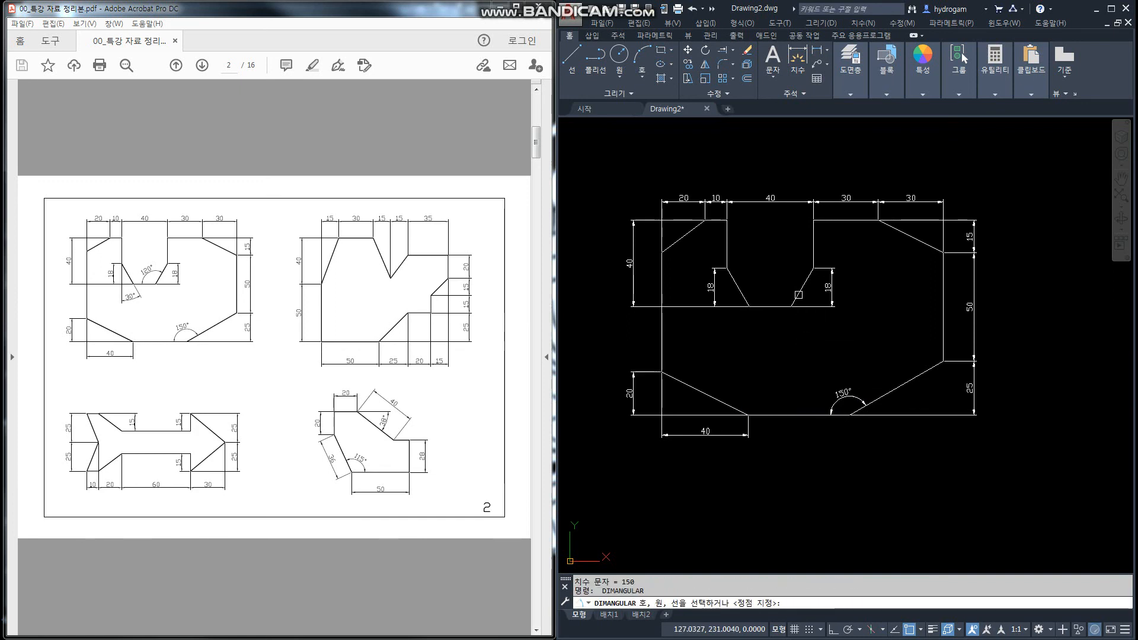
{"action": "left_click", "coordinate": [798, 293]}
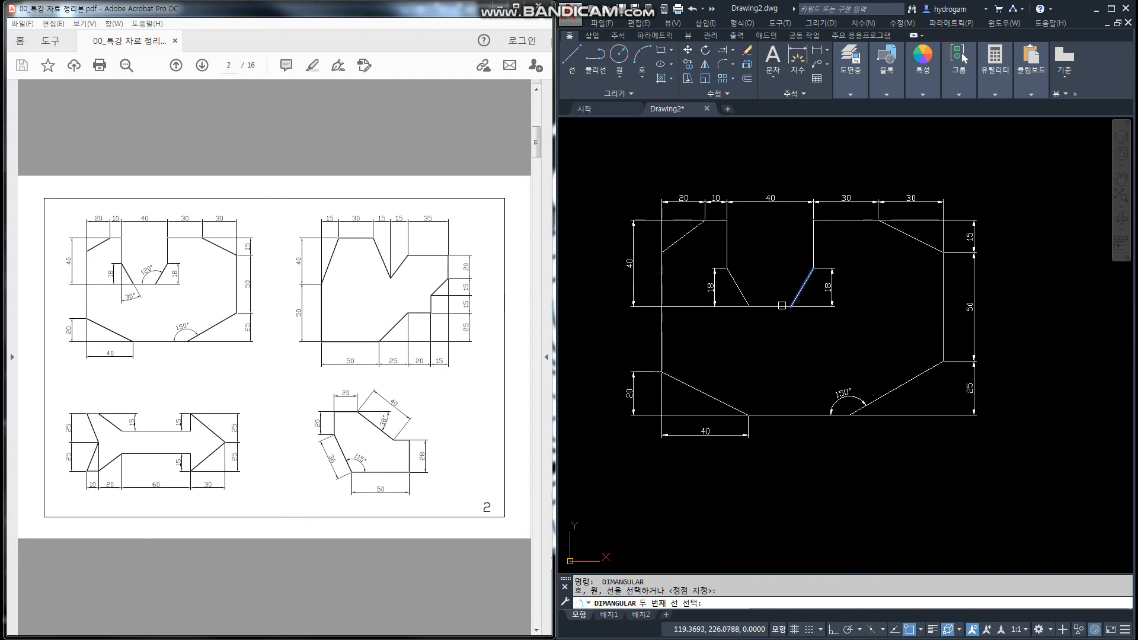
{"action": "left_click", "coordinate": [781, 306]}
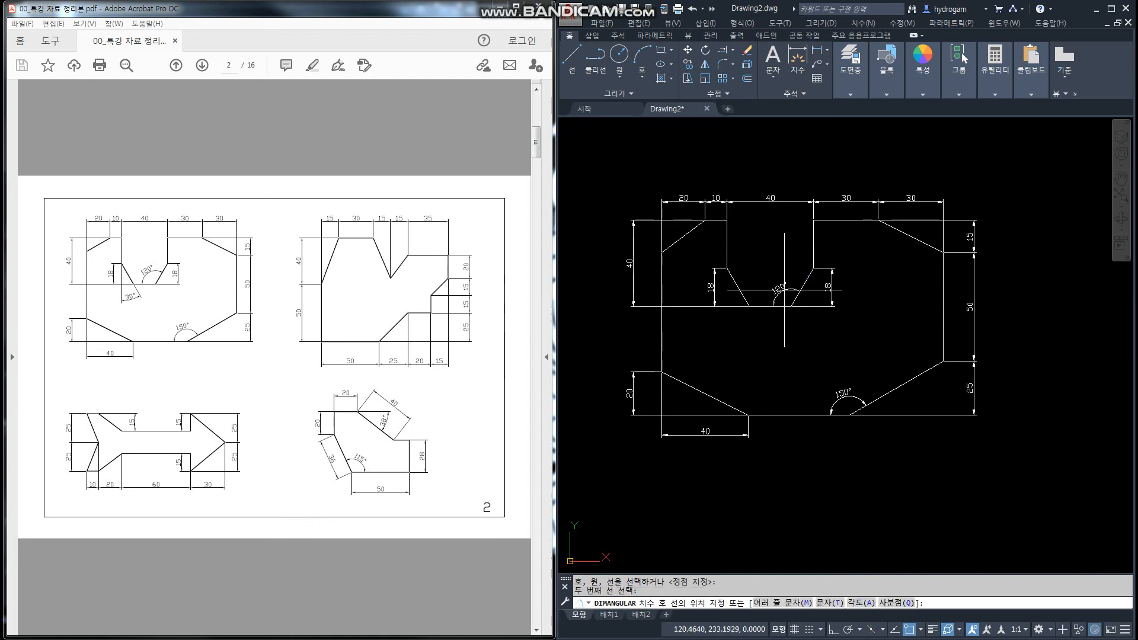
{"action": "left_click", "coordinate": [785, 289]}
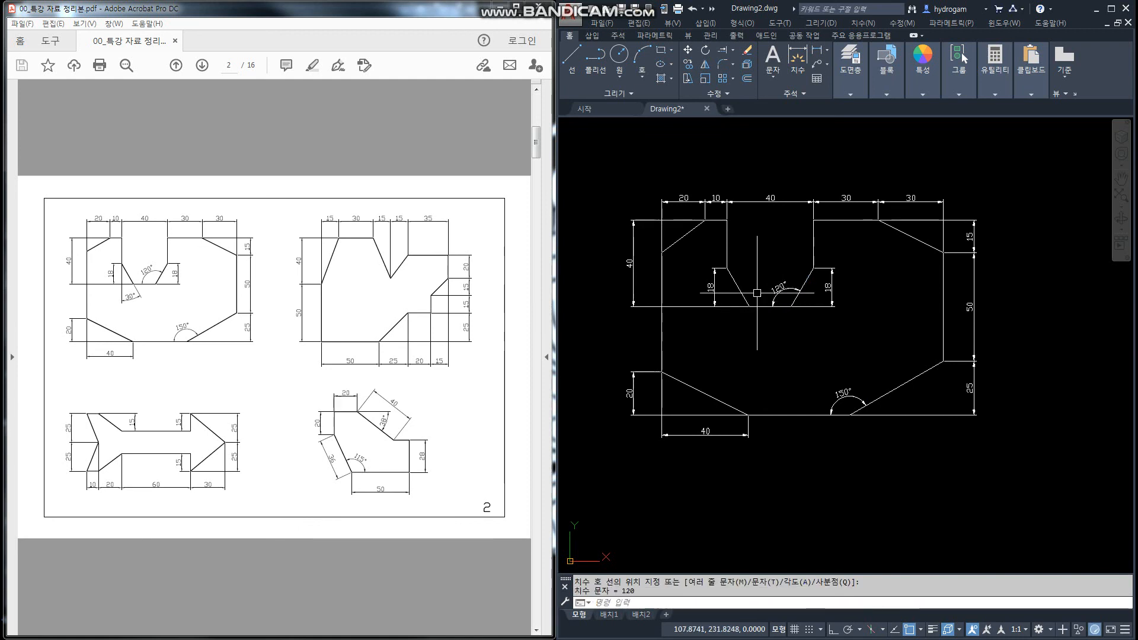
Add an angular dimension between the notch's left slanted segment and left vertical side, placed below the notch, and switch to the PDF in Acrobat
{"action": "key", "text": "Return"}
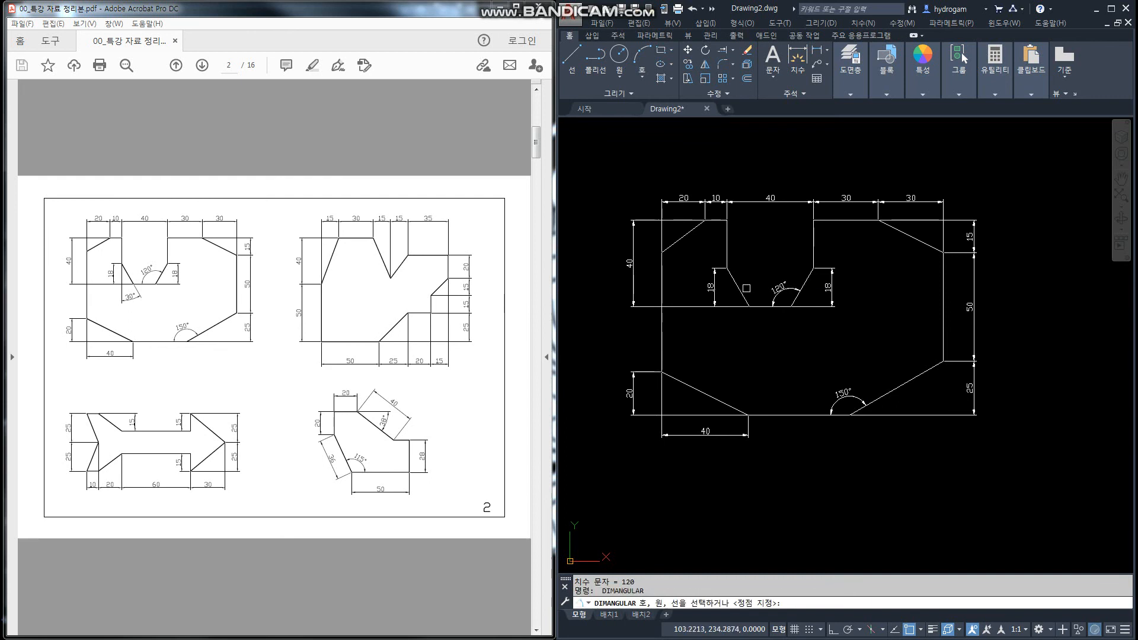
{"action": "left_click", "coordinate": [740, 292]}
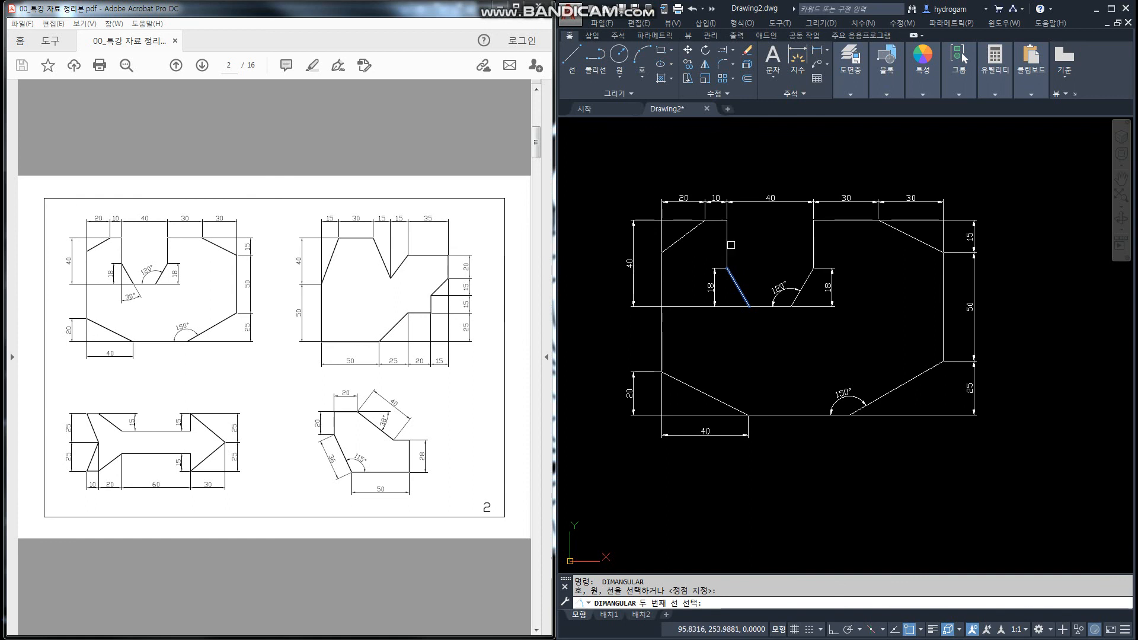
{"action": "left_click", "coordinate": [728, 245]}
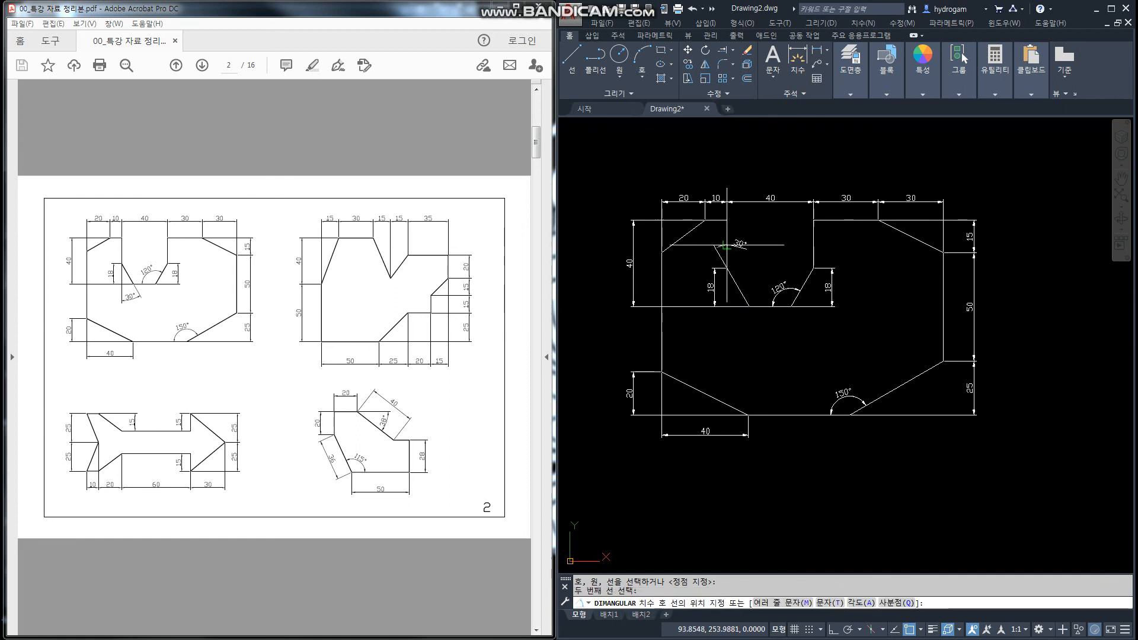
{"action": "left_click", "coordinate": [743, 328]}
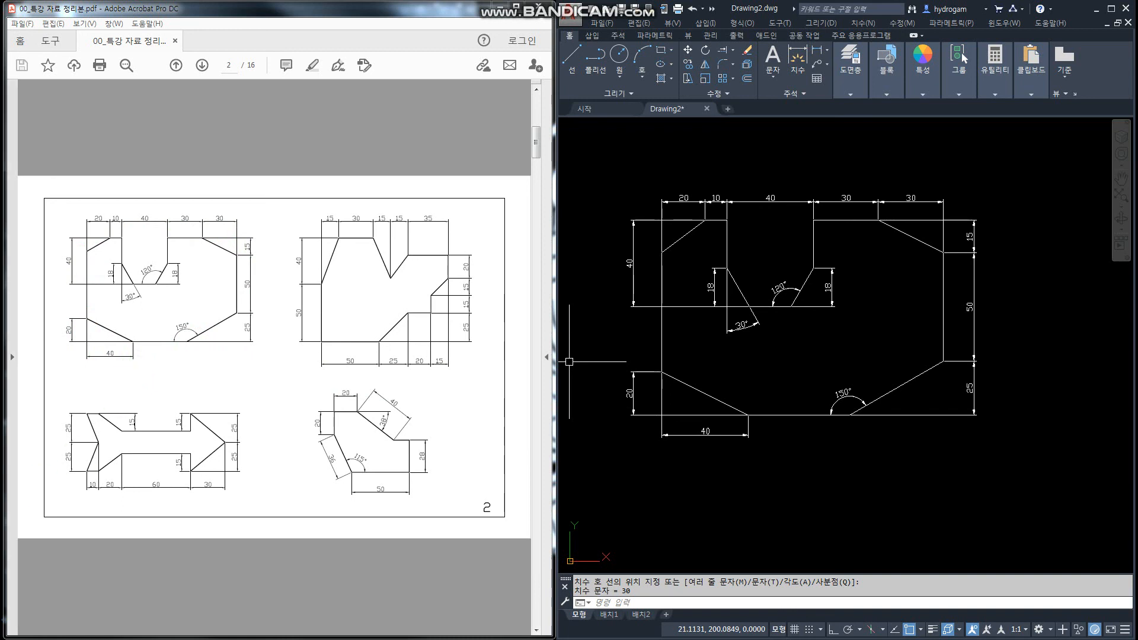
{"action": "key", "text": "alt+Tab"}
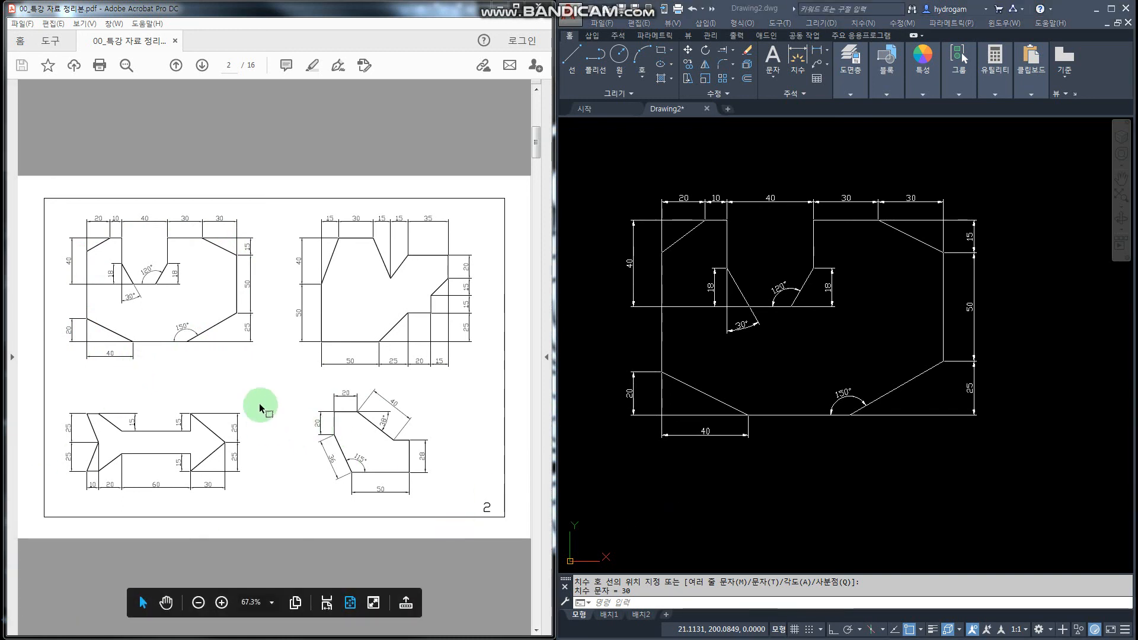